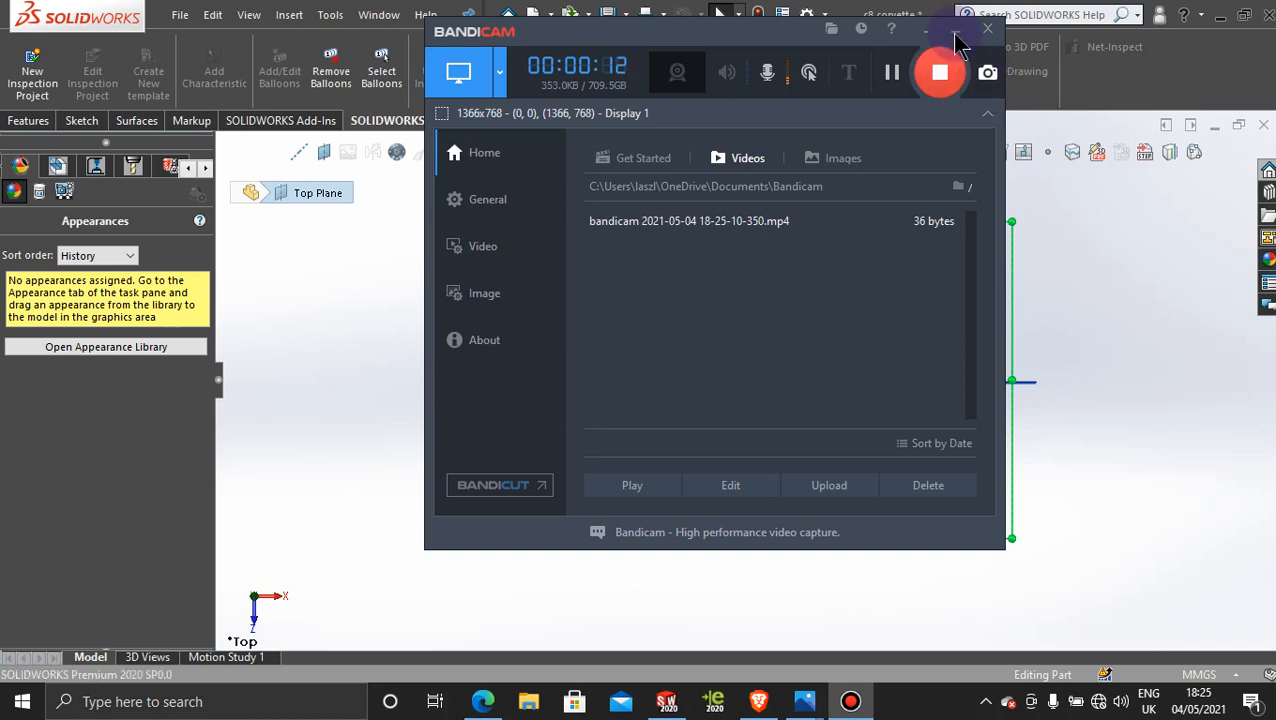
# - Activate Display State-2 of the c8 corvette configuration to show only the hood surfaces
pyautogui.click(957, 34)
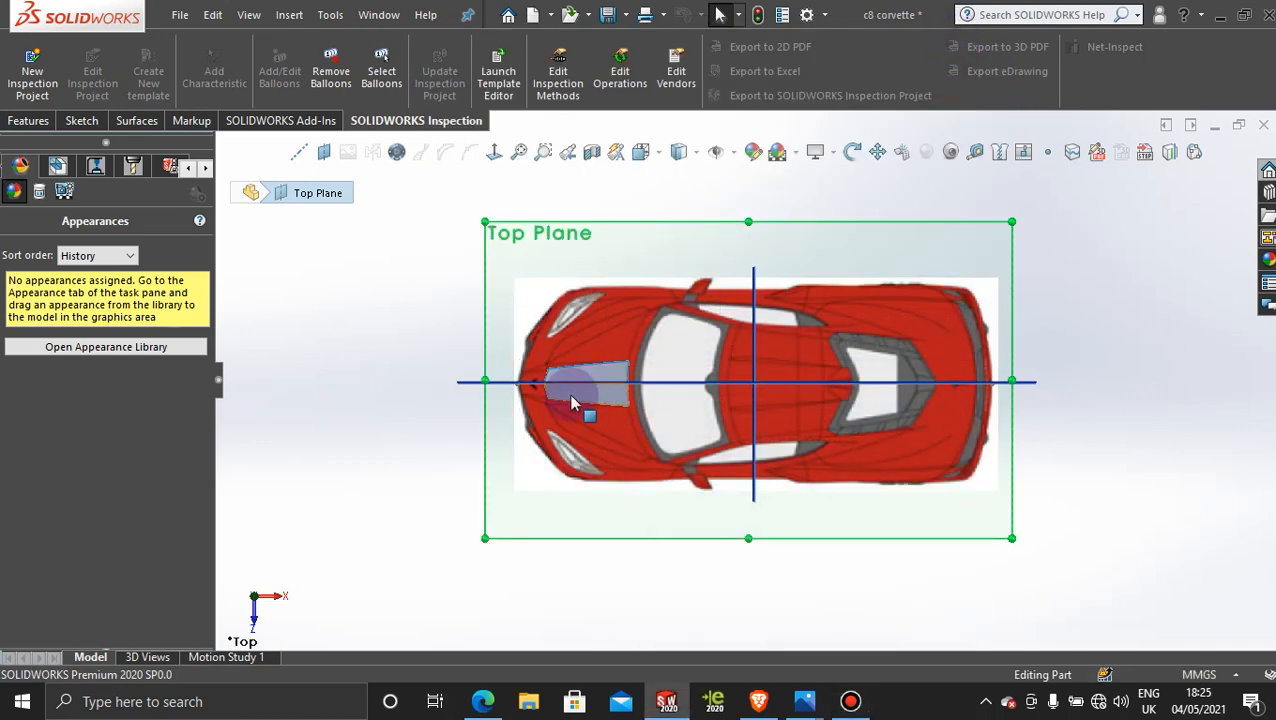
pyautogui.scroll(-3, 586, 392)
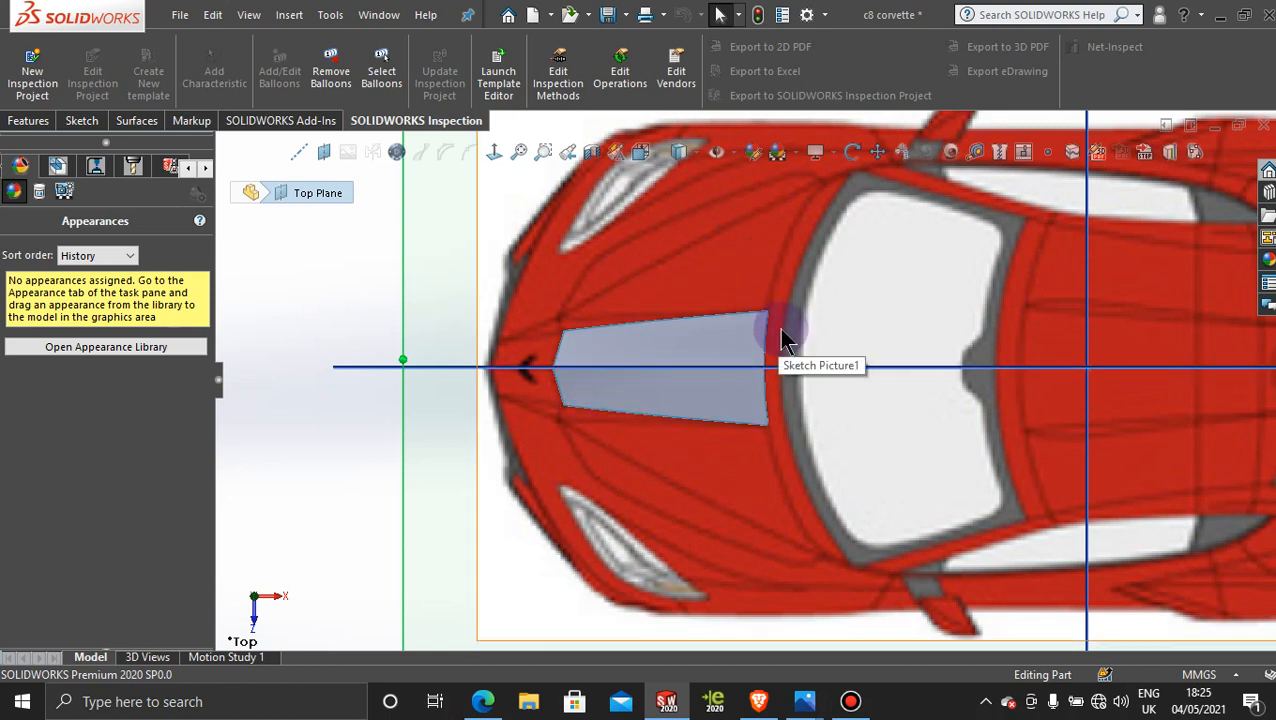
pyautogui.moveTo(777, 387)
pyautogui.mouseDown(button='middle')
pyautogui.moveTo(735, 396)
pyautogui.moveTo(703, 353)
pyautogui.moveTo(712, 436)
pyautogui.mouseUp(button='middle')
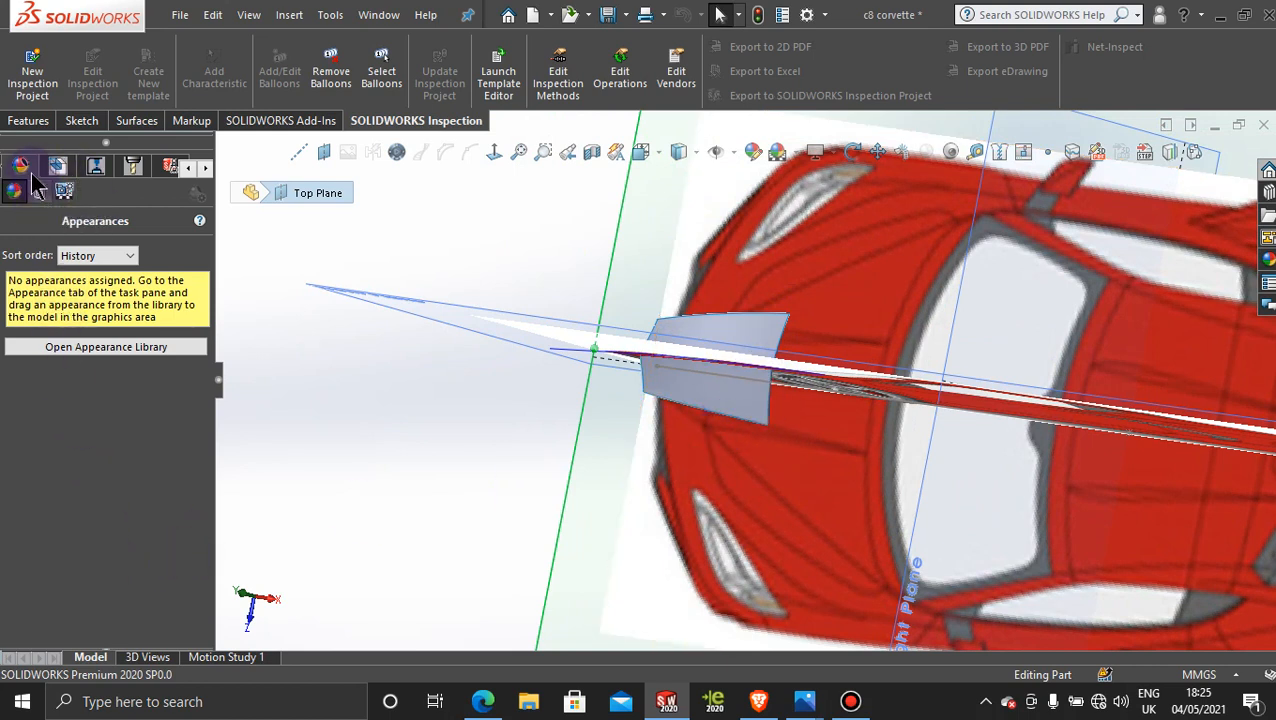
pyautogui.click(189, 168)
pyautogui.click(189, 168)
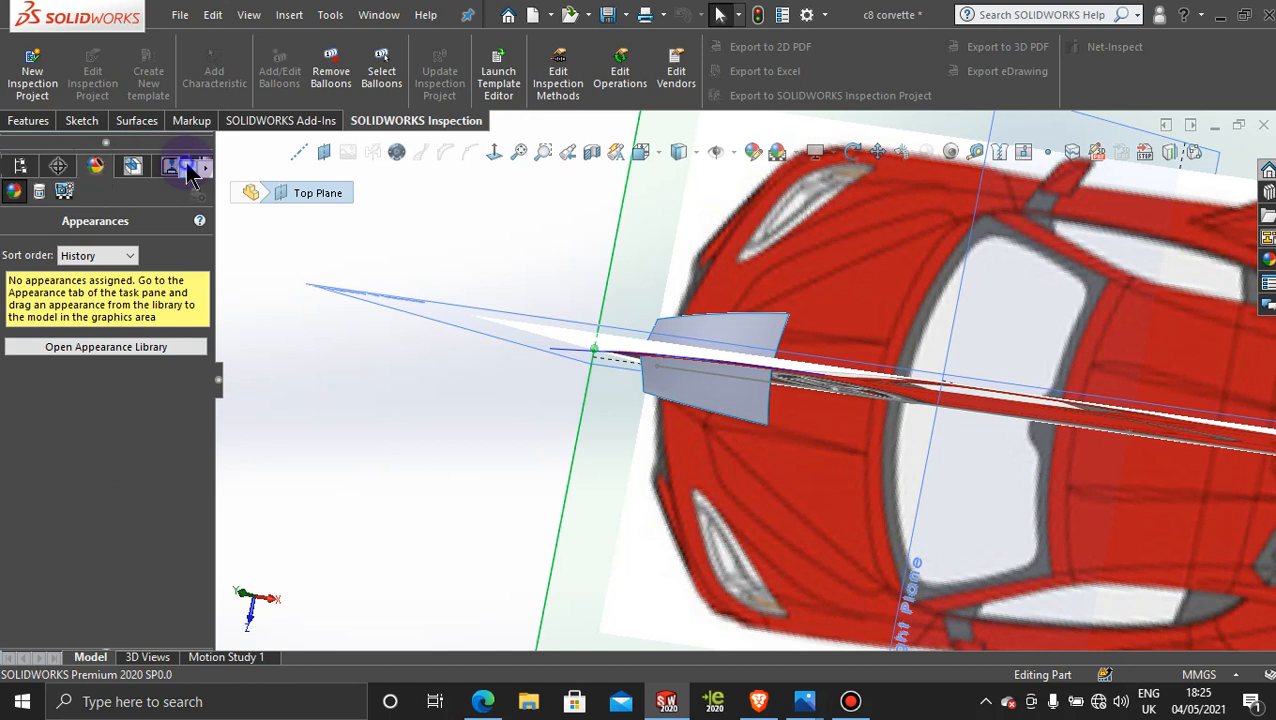
pyautogui.click(189, 168)
pyautogui.click(189, 168)
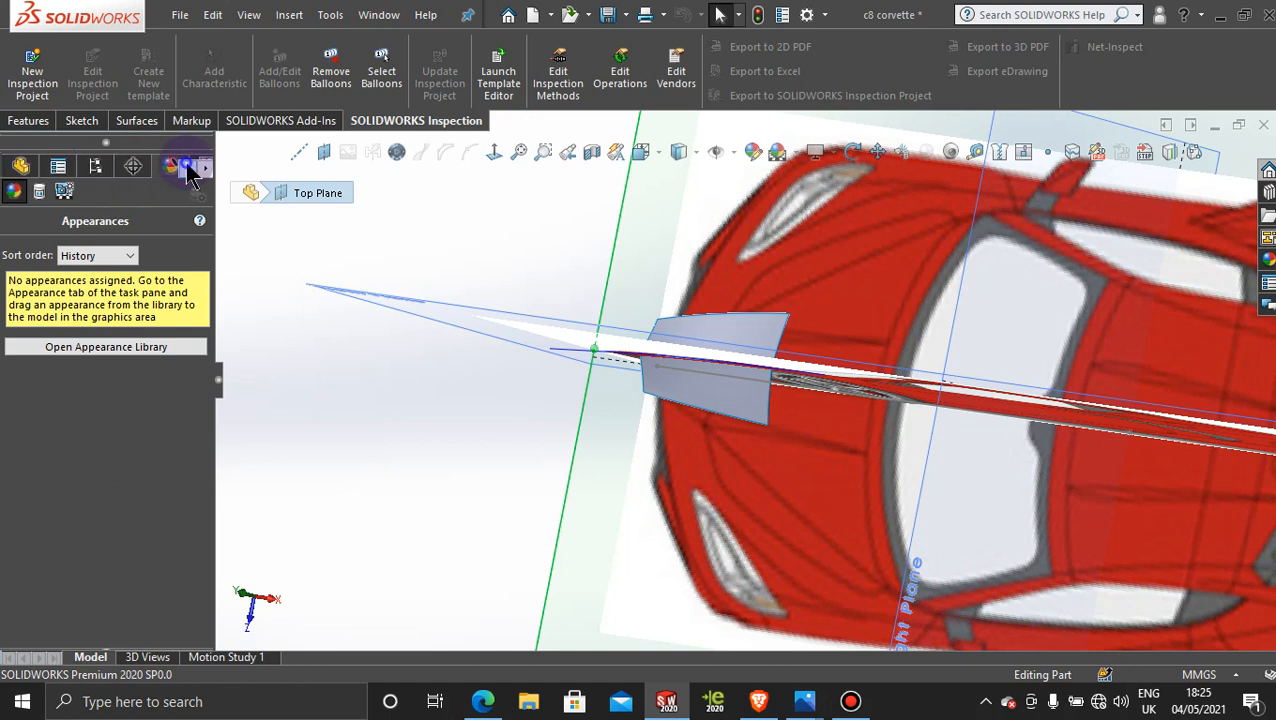
pyautogui.click(95, 166)
pyautogui.doubleClick(100, 603)
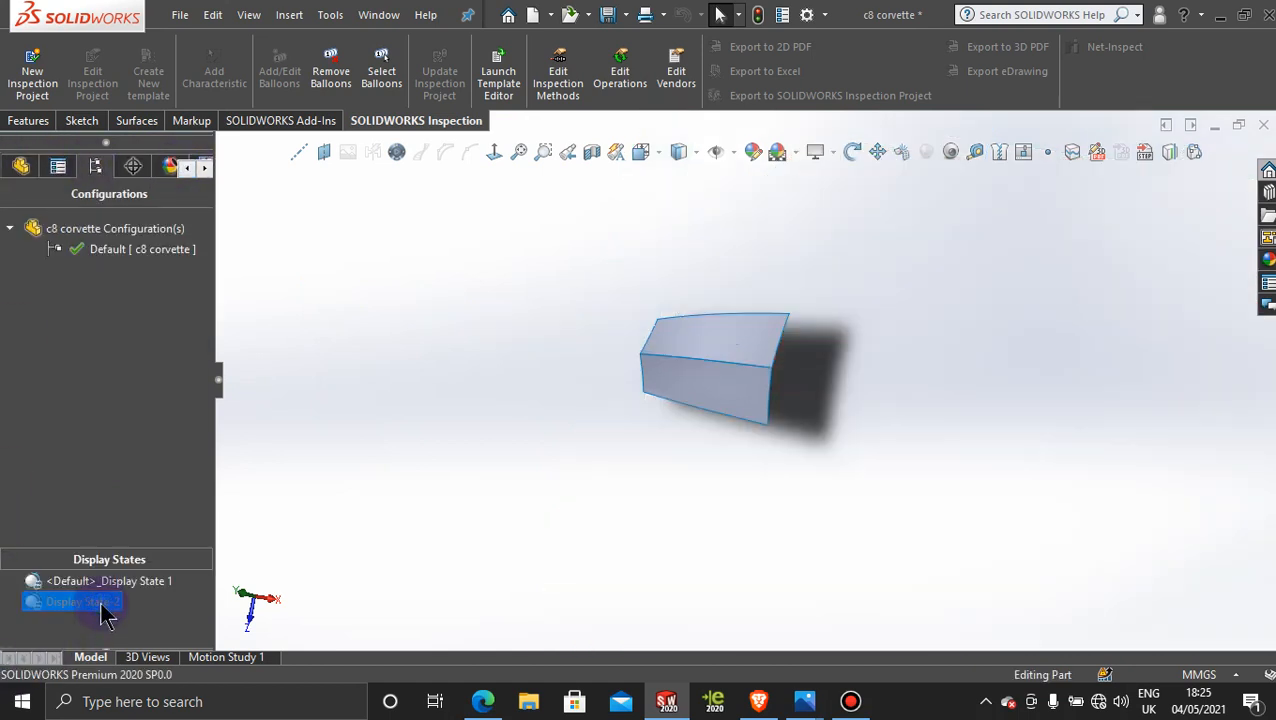
# - Examine the curvature of the two hood surfaces and the rear edge of the trimmed surface
pyautogui.moveTo(638, 407); pyautogui.dragTo(772, 322, button='middle')
pyautogui.scroll(-5, 765, 318)
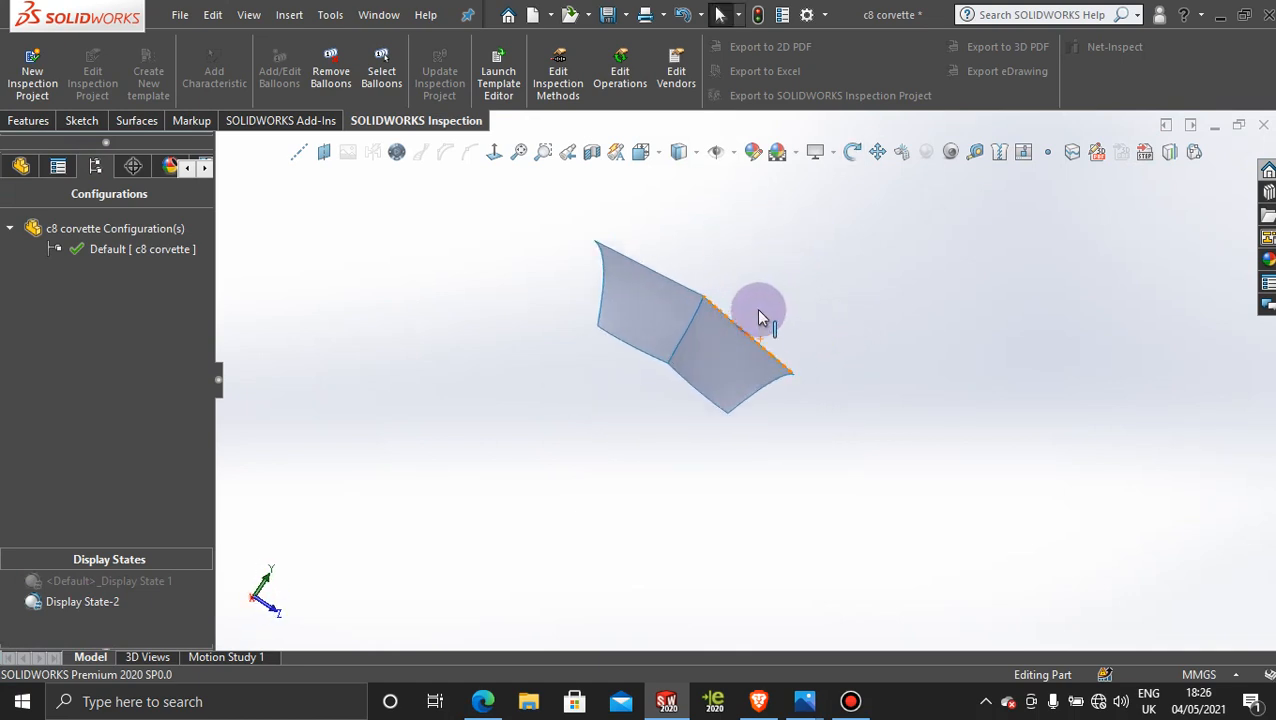
pyautogui.moveTo(604, 427); pyautogui.dragTo(410, 433, button='middle')
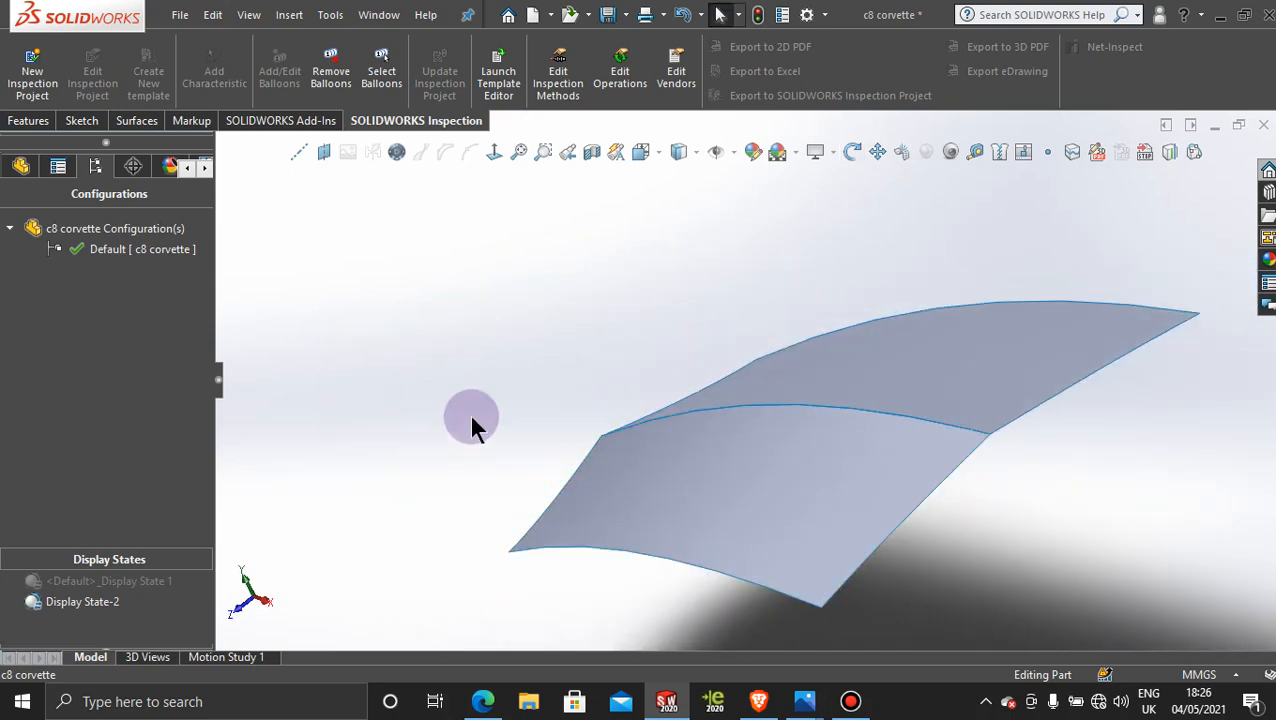
pyautogui.click(896, 535)
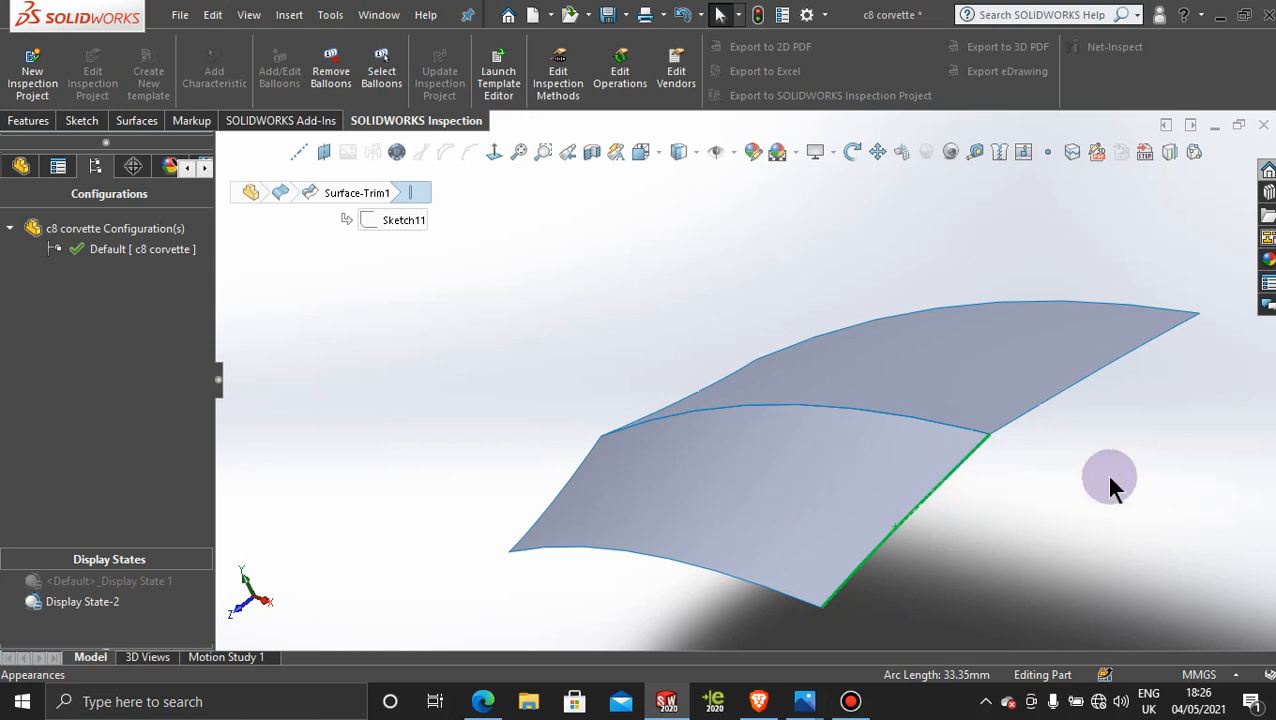
# - Reactivate <Default>_Display State 1 and hide Curve1 along the hood
pyautogui.doubleClick(108, 583)
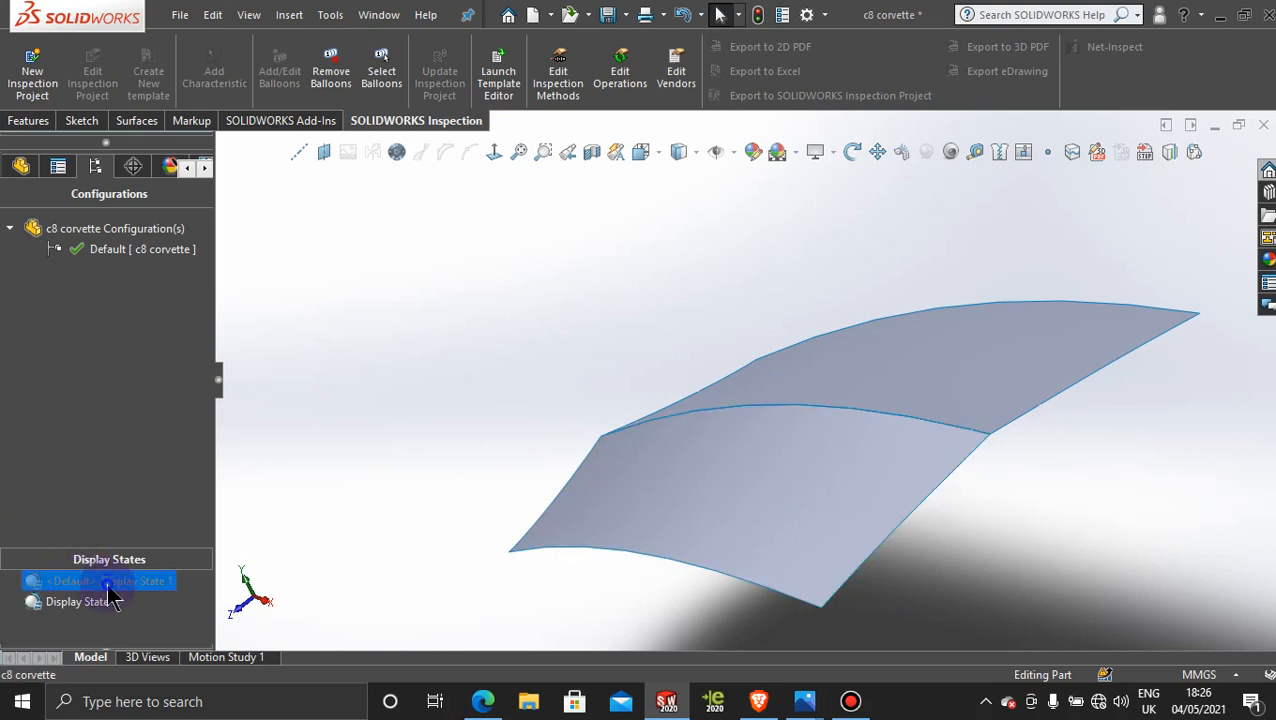
pyautogui.scroll(-3, 786, 445)
pyautogui.moveTo(786, 449); pyautogui.dragTo(946, 455, button='middle')
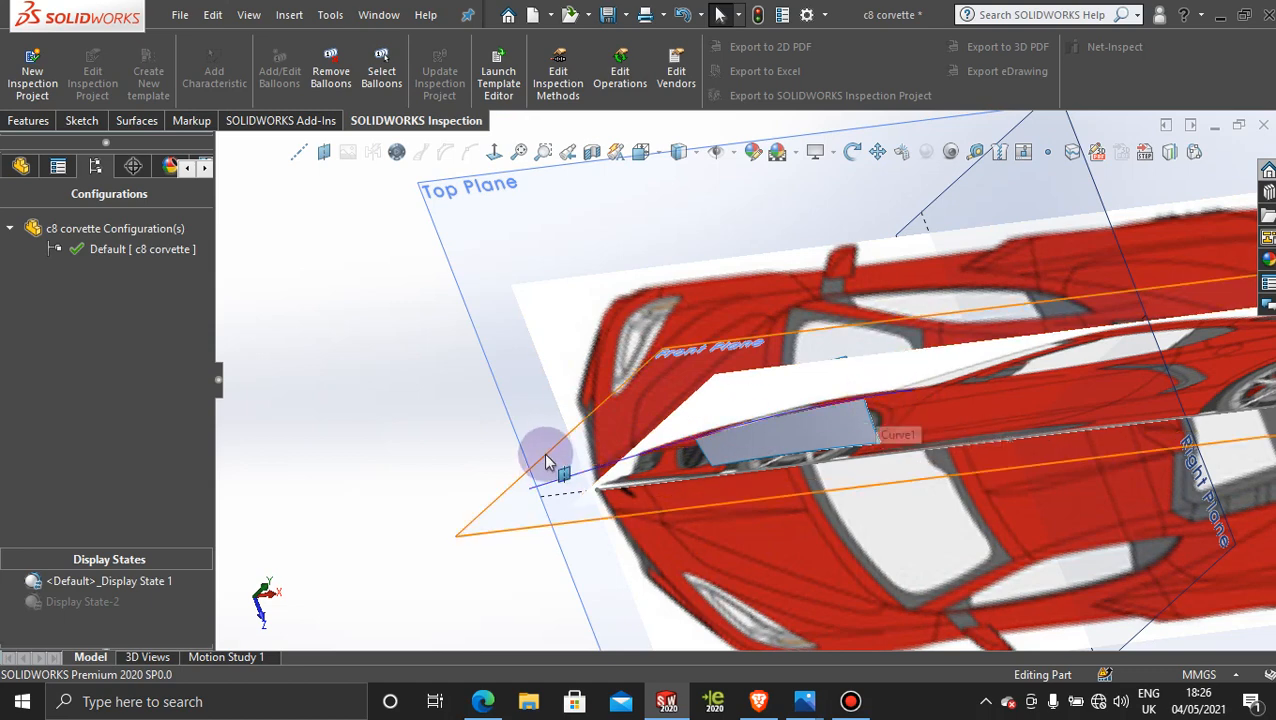
pyautogui.rightClick(553, 488)
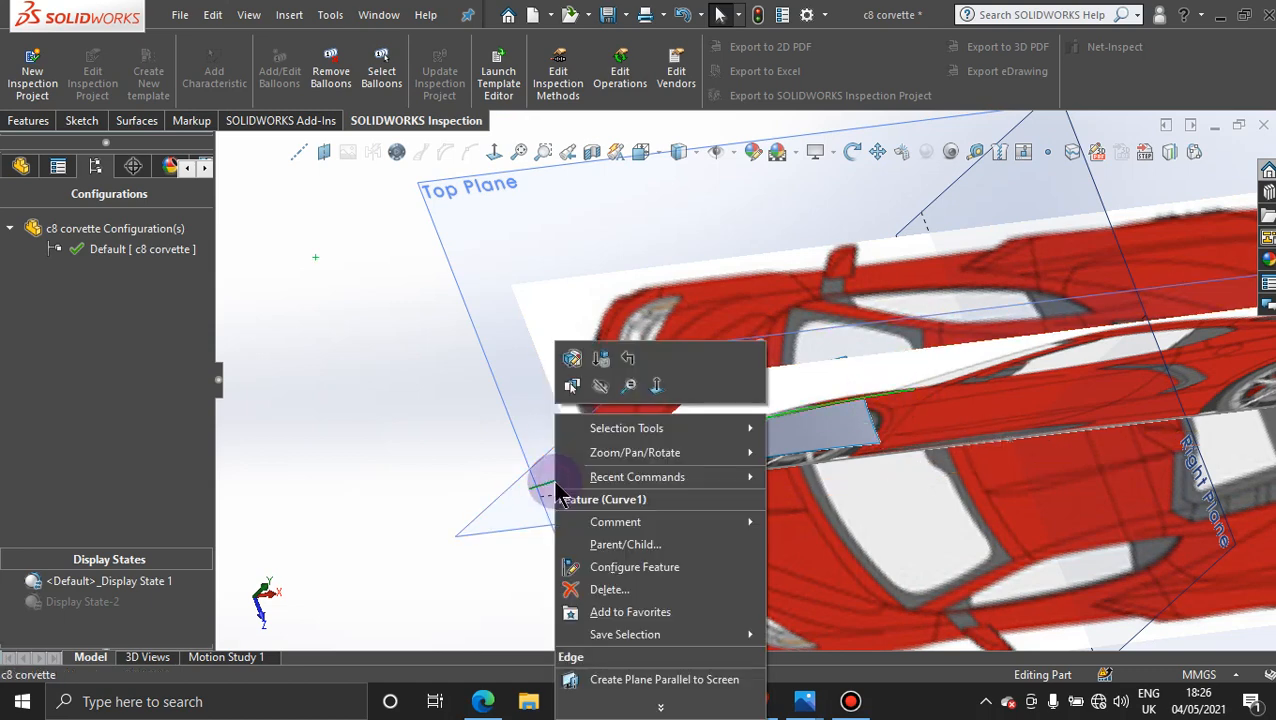
pyautogui.click(600, 388)
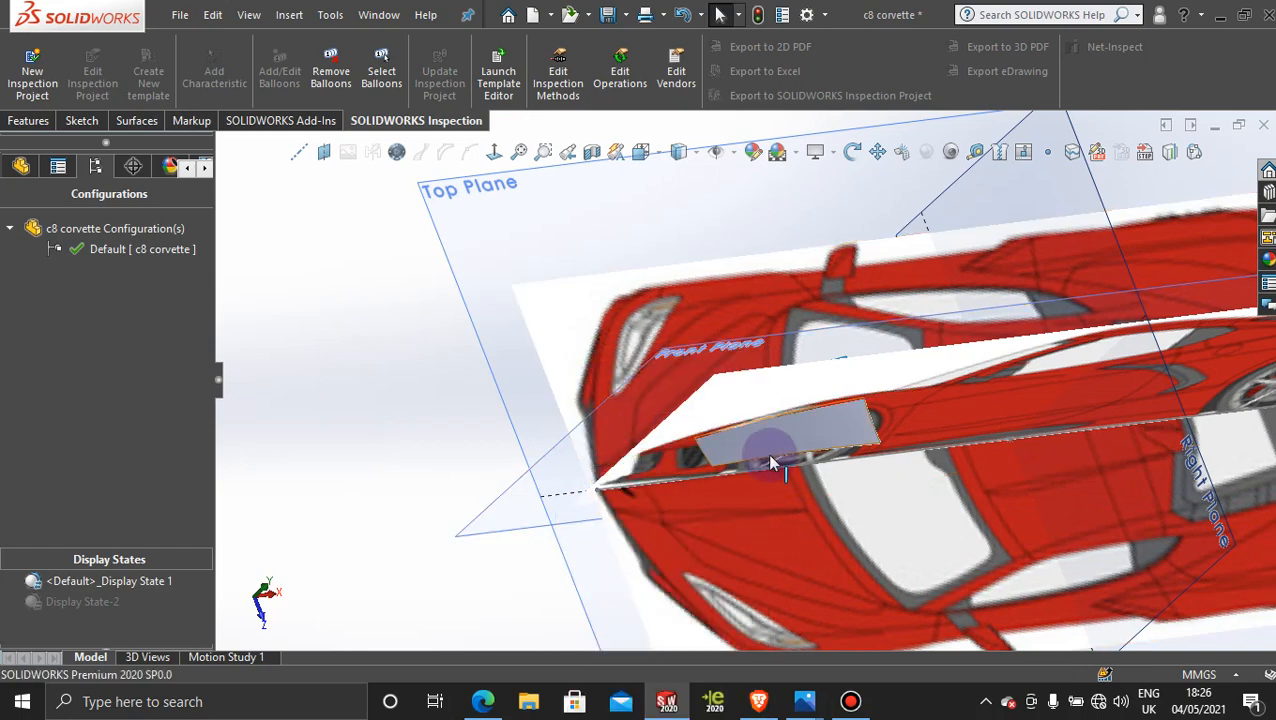
# - Inspect how the hood surface sits against the side-view and top-view reference pictures of the car
pyautogui.moveTo(815, 527); pyautogui.dragTo(790, 370, button='middle')
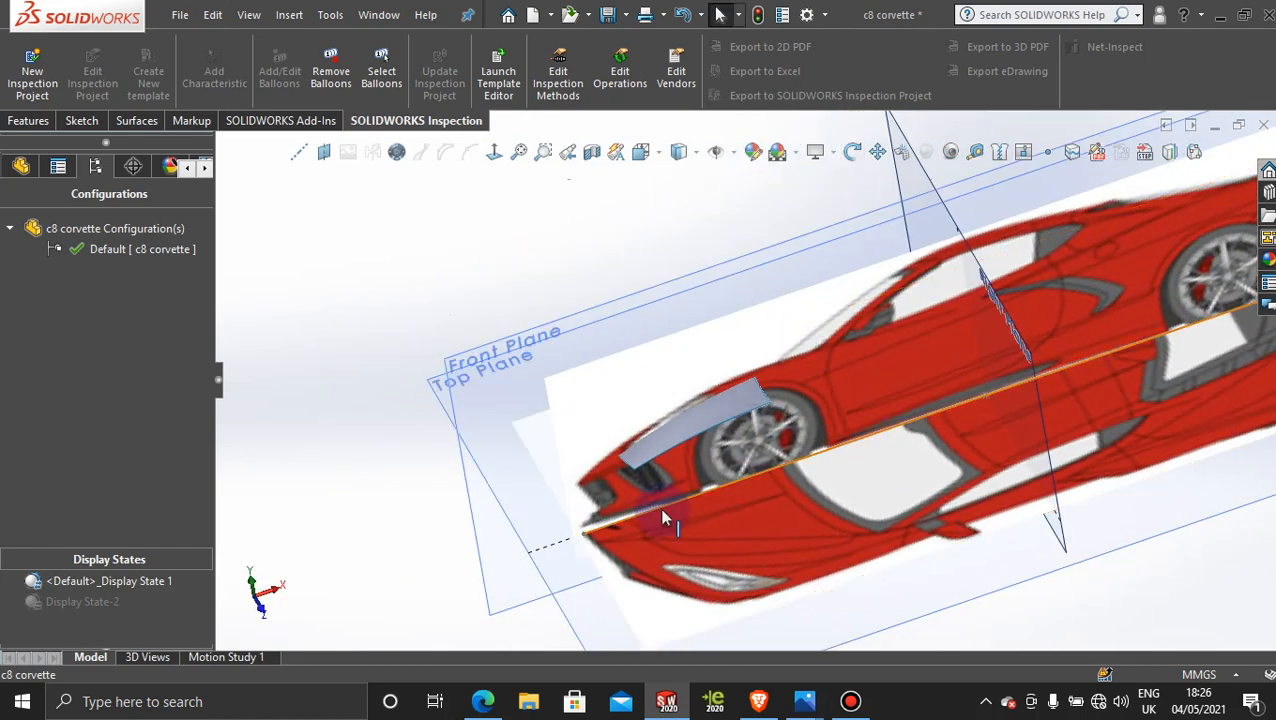
pyautogui.press('f')
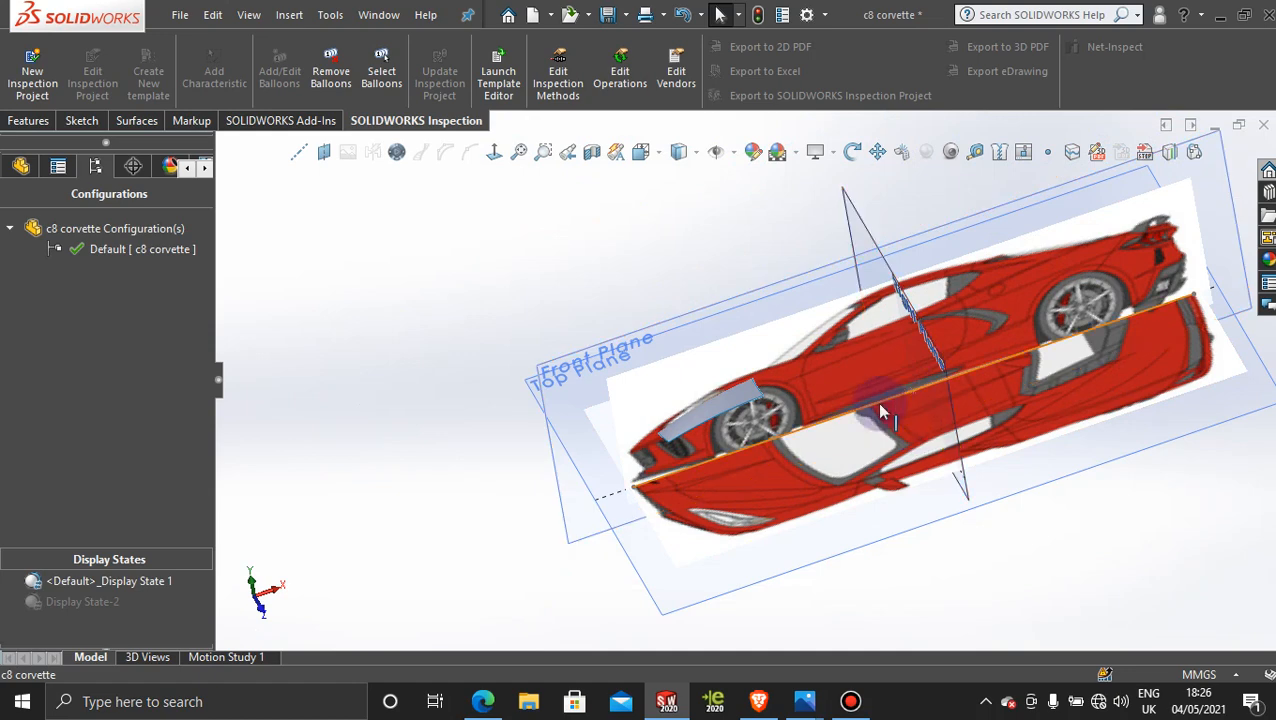
pyautogui.scroll(3, 786, 425)
pyautogui.scroll(-5, 789, 412)
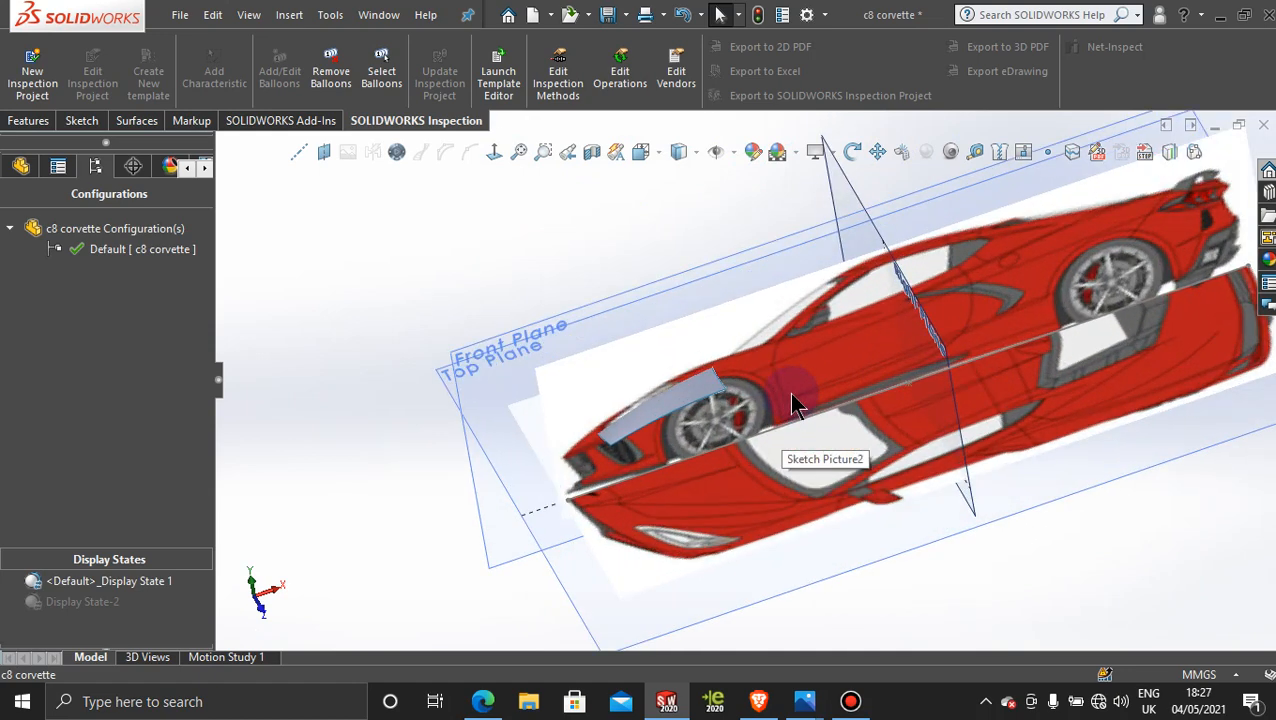
pyautogui.moveTo(675, 299)
pyautogui.mouseDown(button='middle')
pyautogui.moveTo(684, 330)
pyautogui.moveTo(669, 316)
pyautogui.mouseUp(button='middle')
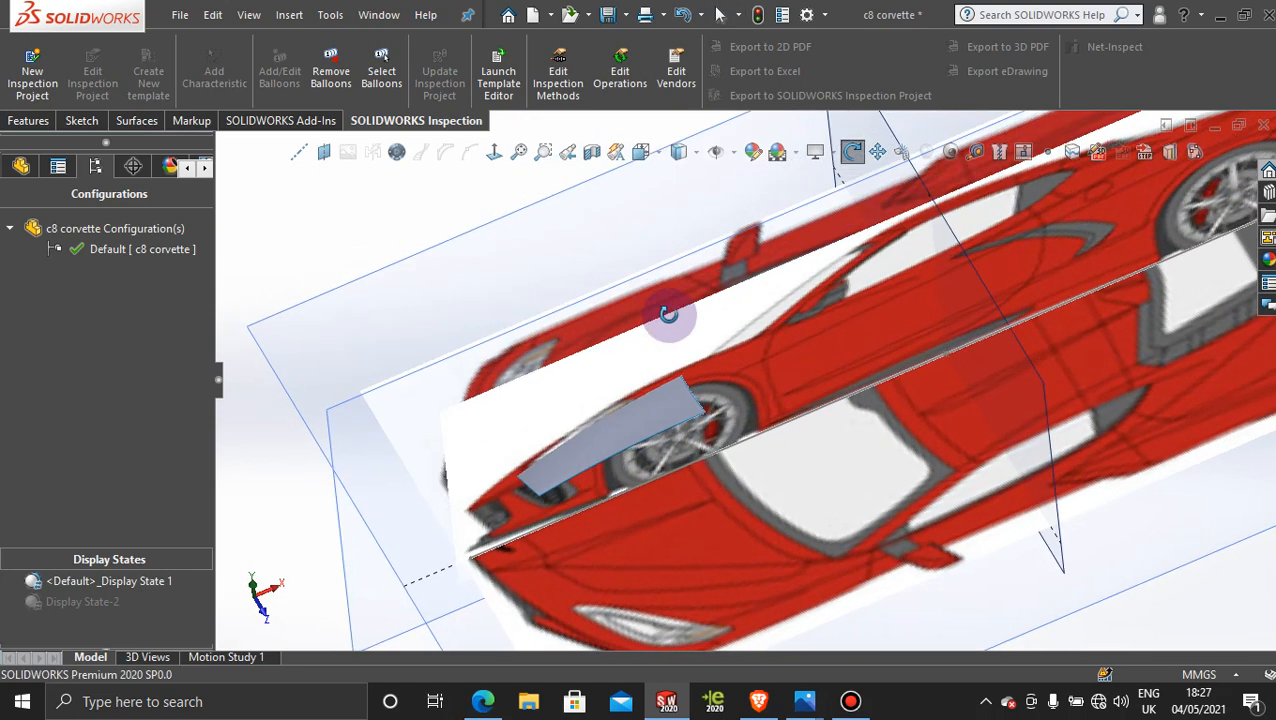
pyautogui.scroll(1, 670, 354)
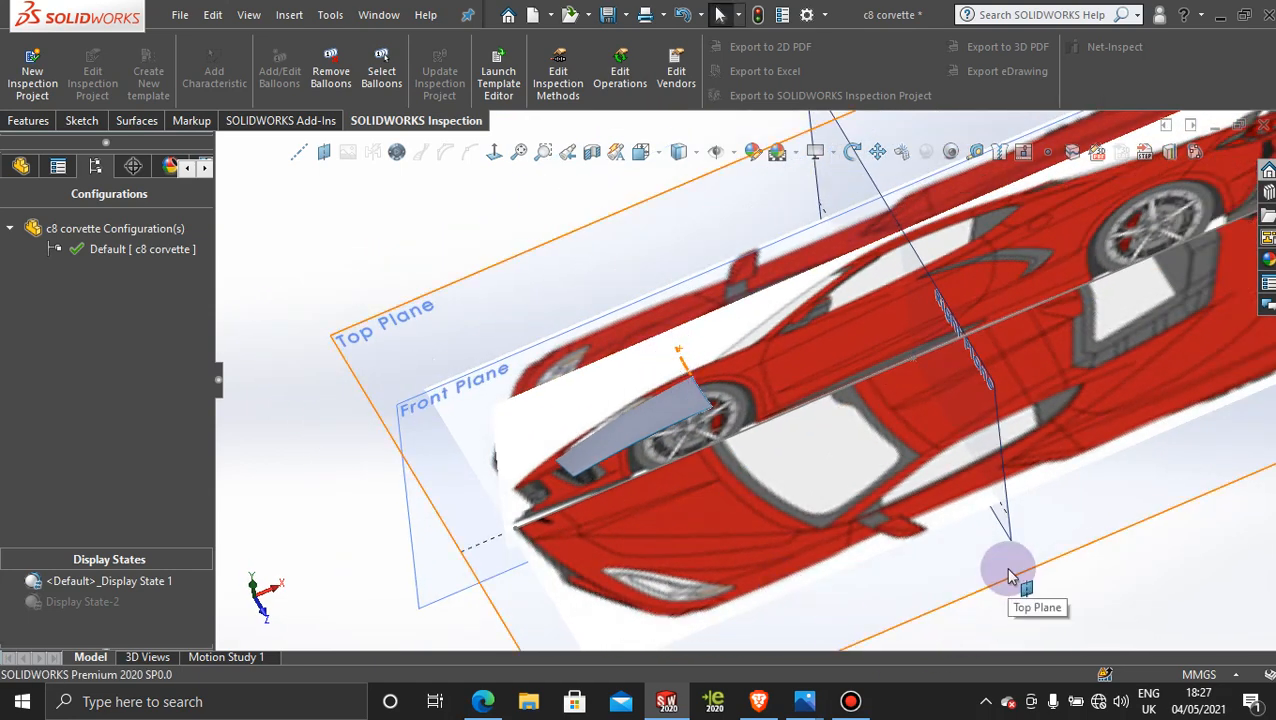
# - Open the desktop reference photo 2020-Chevrolet-Corvette-C8-front.jpg in Photos
pyautogui.click(1219, 15)
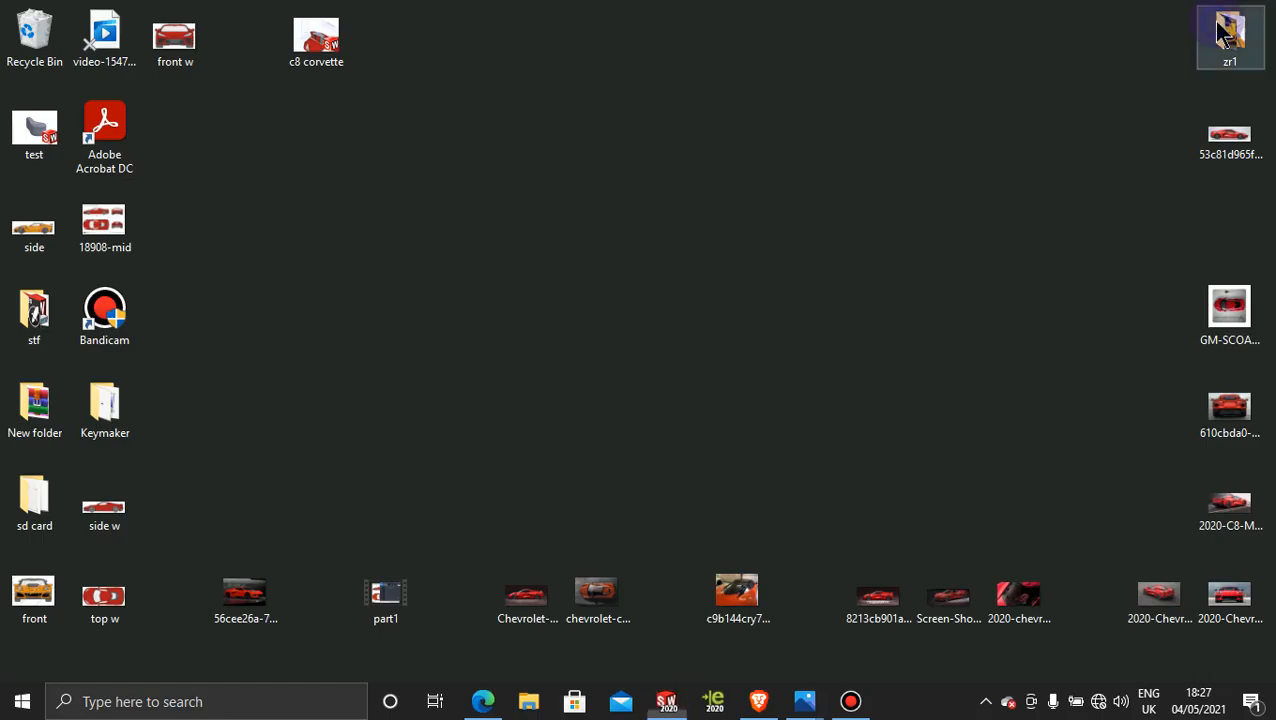
pyautogui.click(1110, 132)
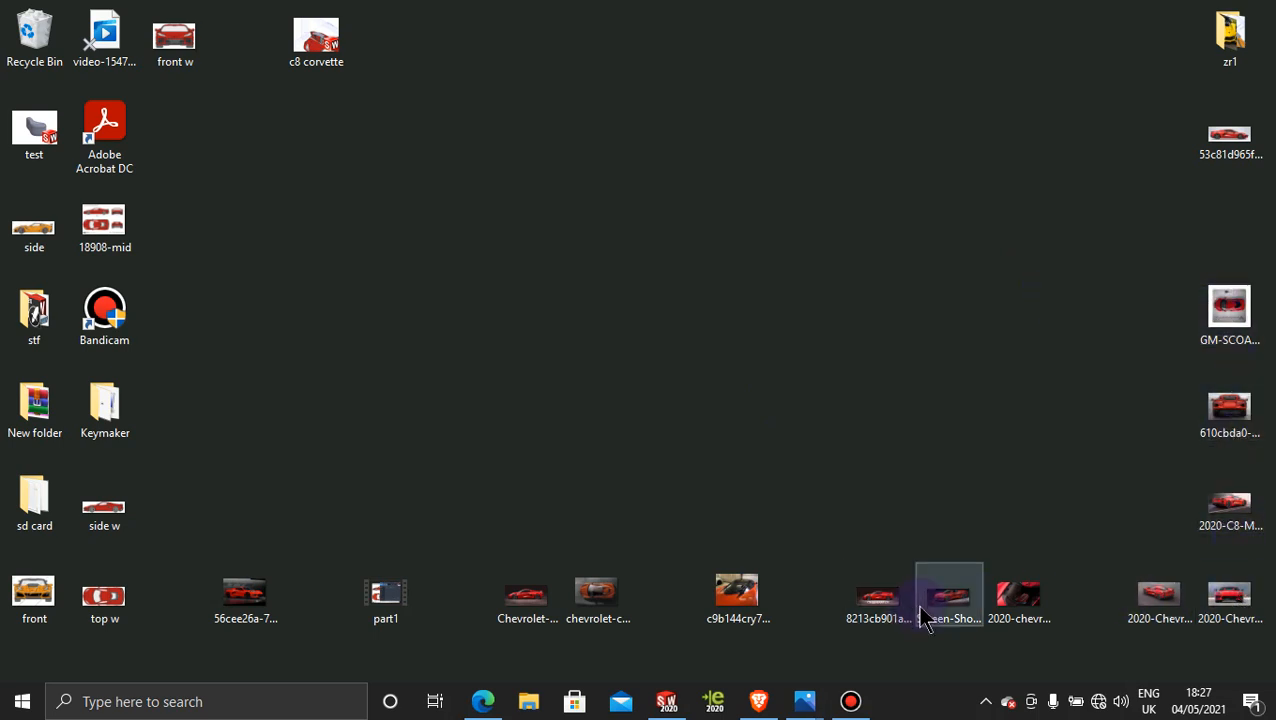
pyautogui.click(594, 583)
pyautogui.click(686, 422)
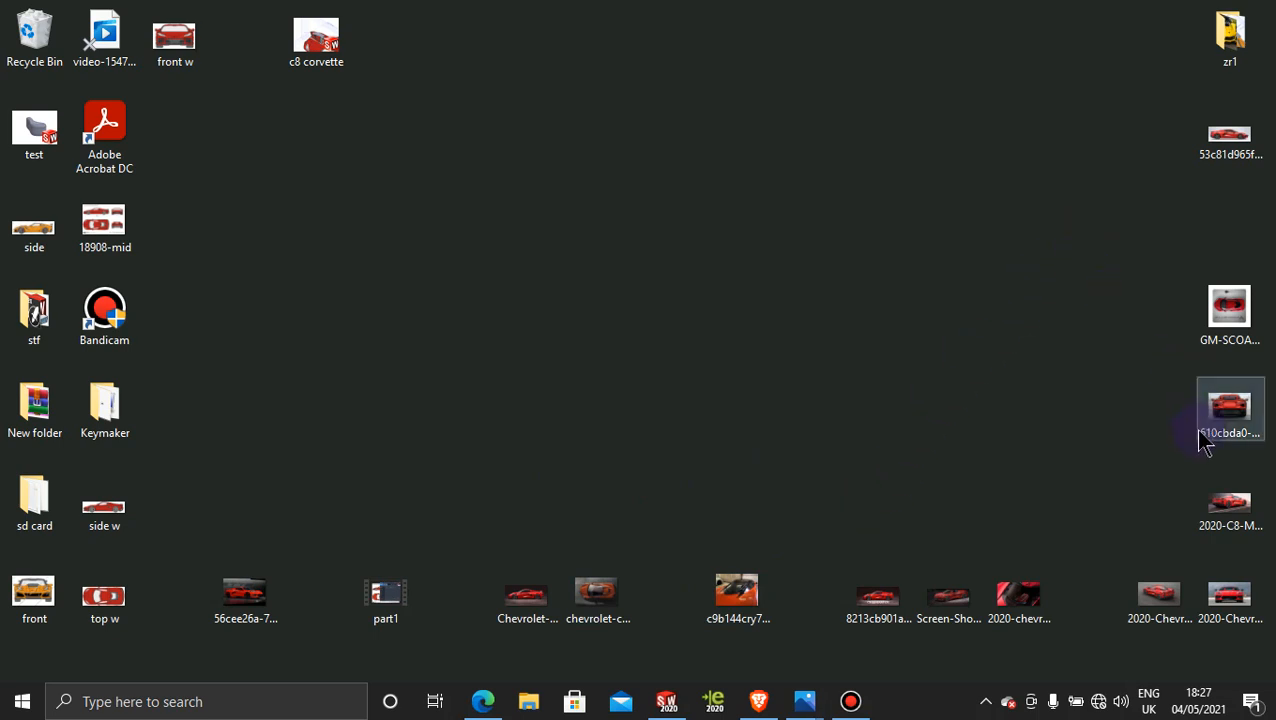
pyautogui.doubleClick(1237, 588)
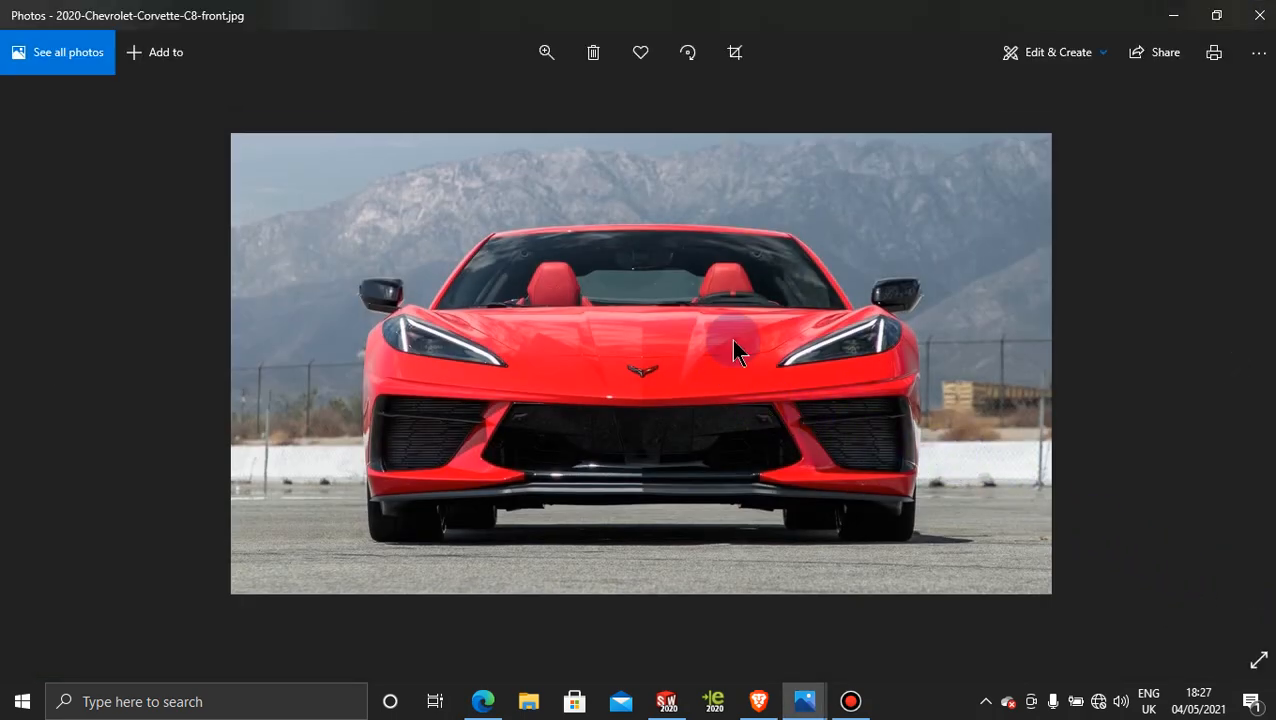
pyautogui.scroll(-1, 733, 350)
pyautogui.scroll(1, 733, 350)
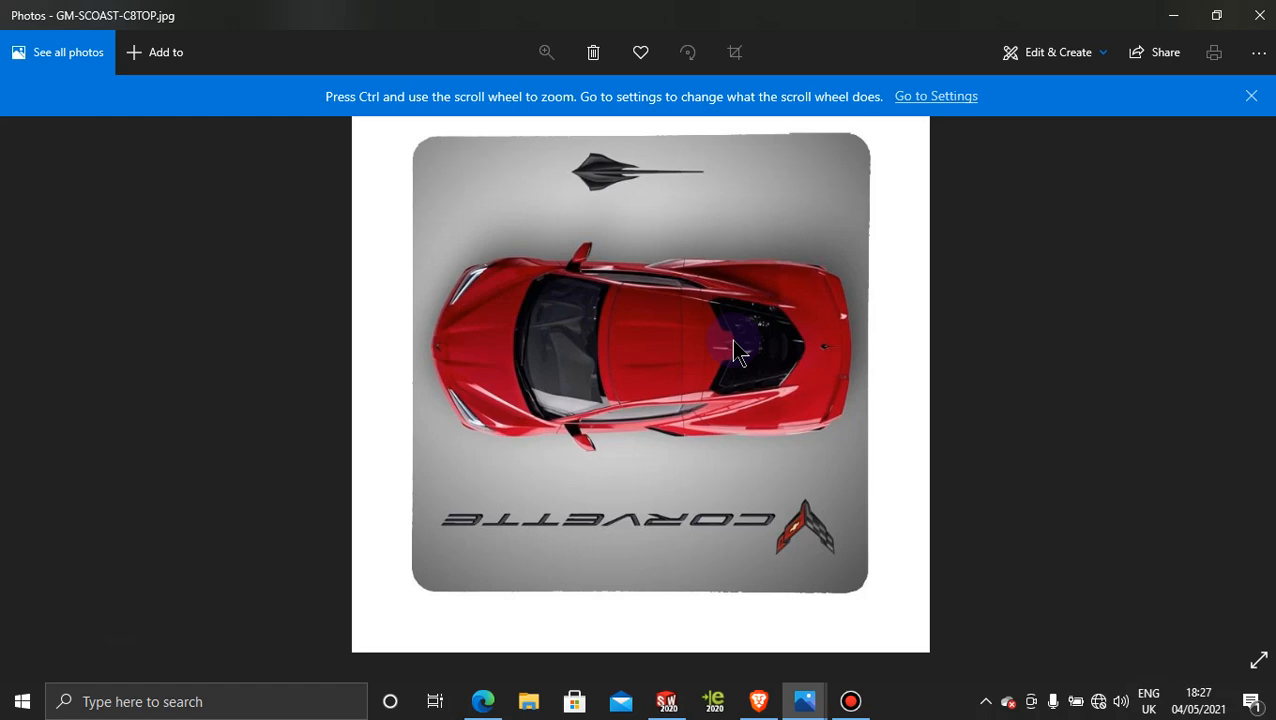
pyautogui.scroll(1, 733, 341)
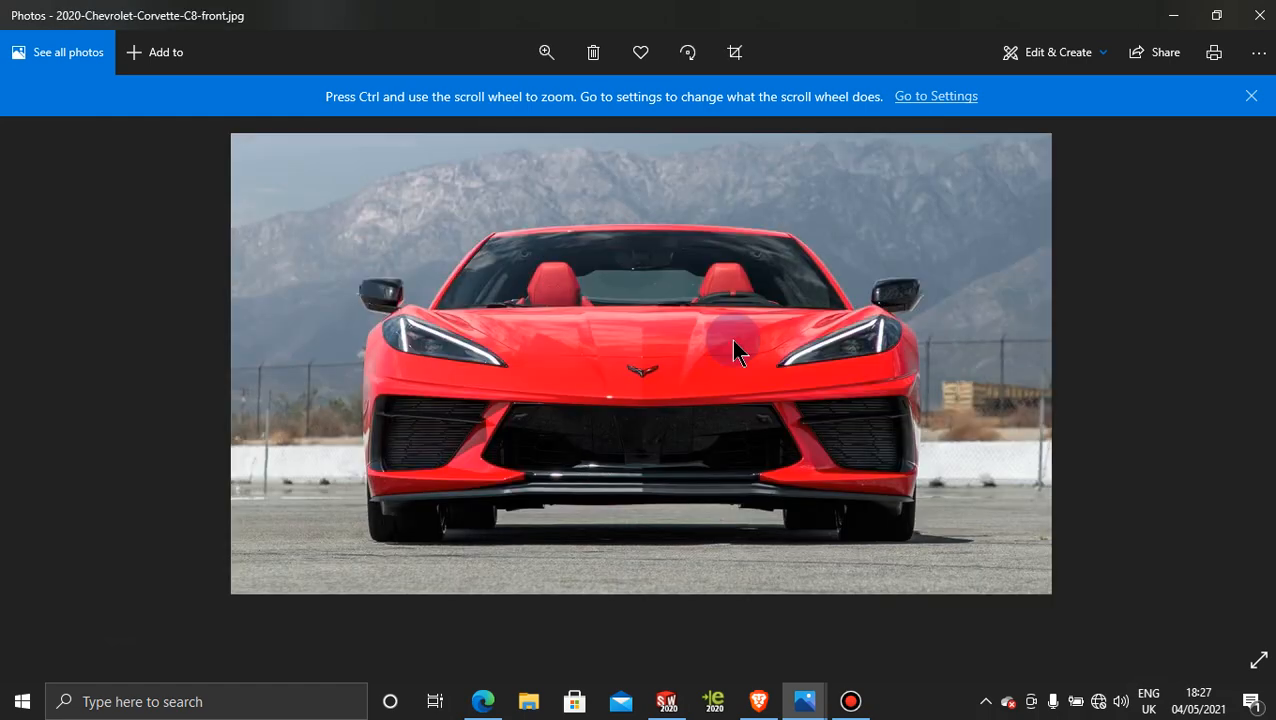
# - Enlarge the front photo to examine the hood creases around the badge, and put the photo viewer away
pyautogui.click(546, 52)
pyautogui.moveTo(470, 148); pyautogui.dragTo(610, 143)
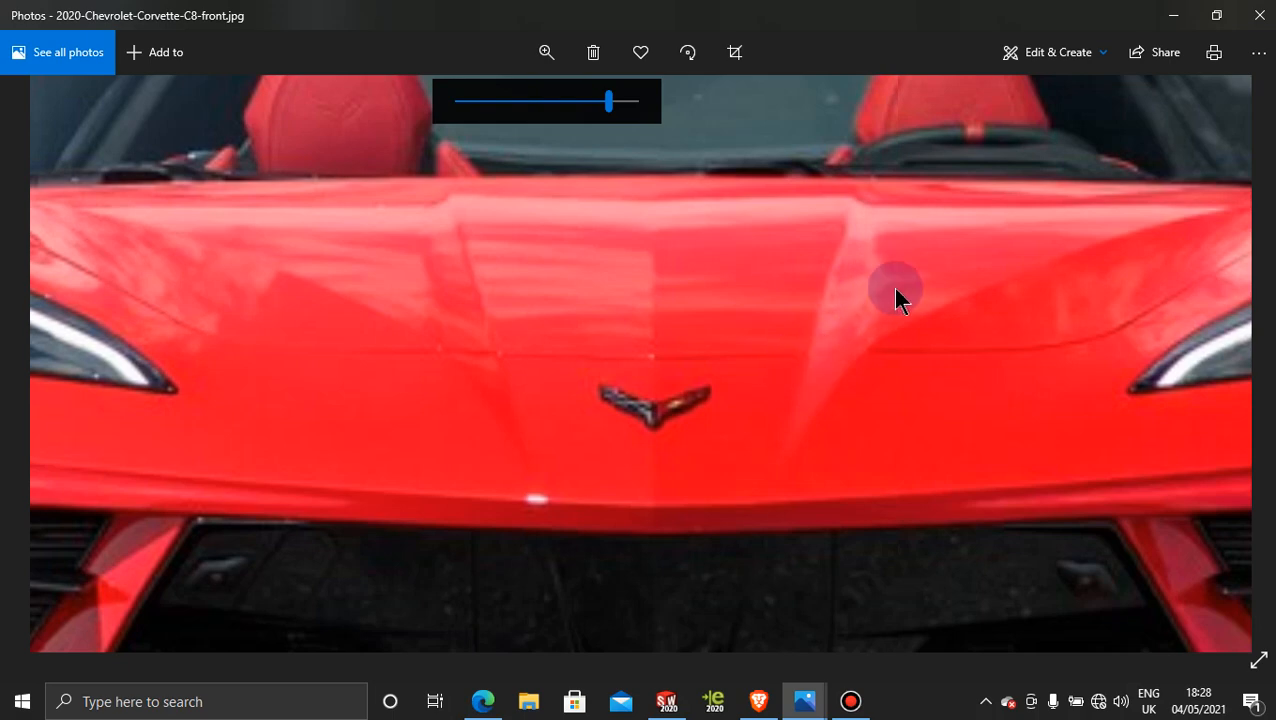
pyautogui.click(1172, 17)
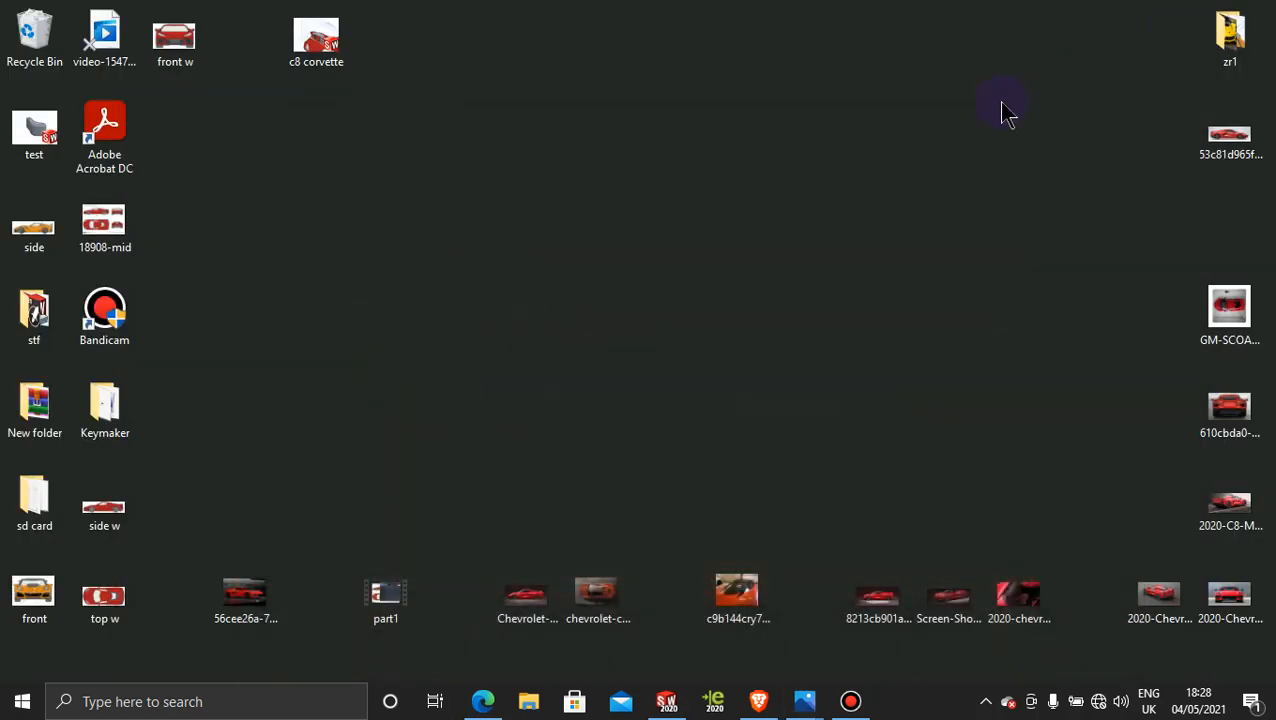
# - Switch back to the c8 corvette part in SOLIDWORKS and select the Top Plane
pyautogui.click(666, 701)
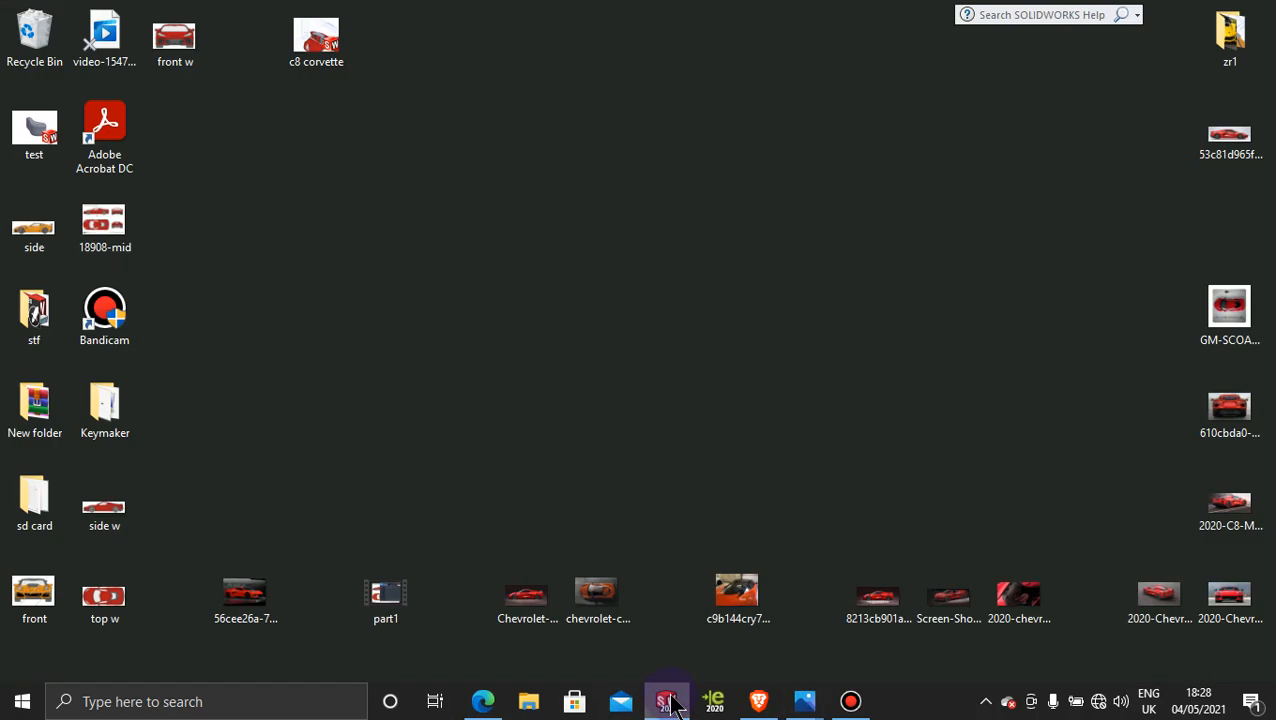
pyautogui.scroll(3, 626, 453)
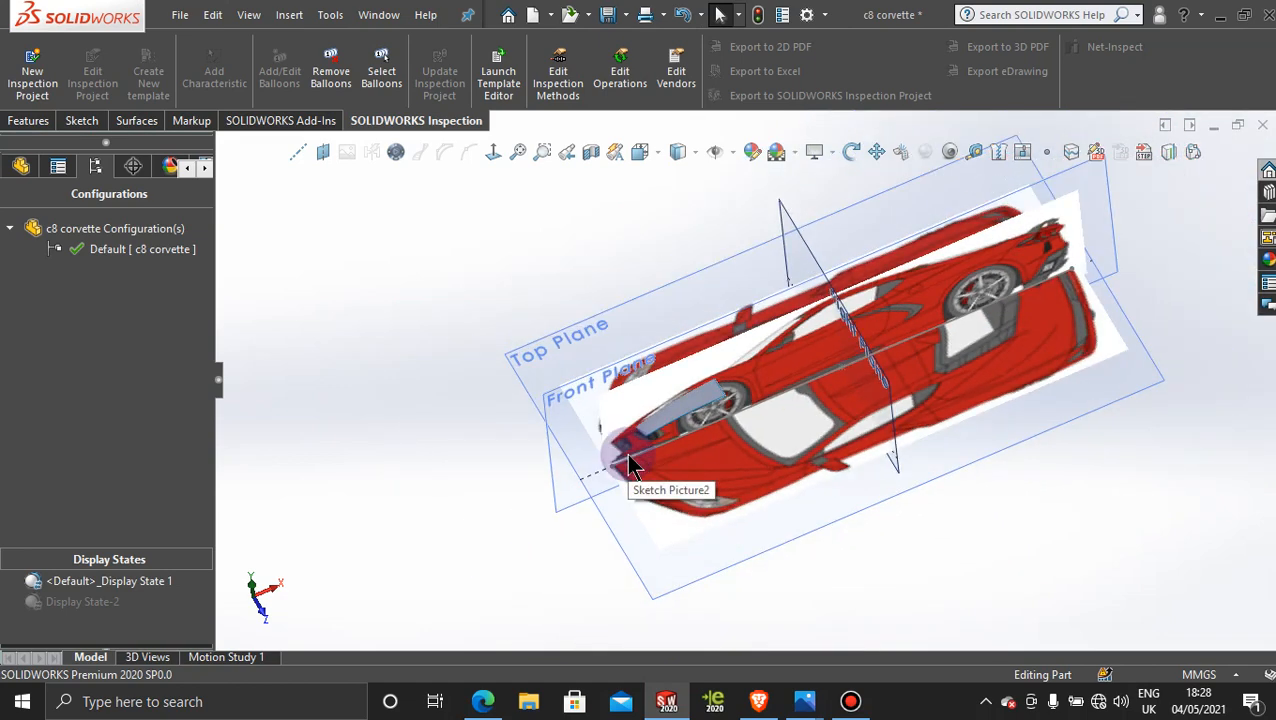
pyautogui.moveTo(743, 340); pyautogui.dragTo(765, 430, button='middle')
pyautogui.click(827, 516)
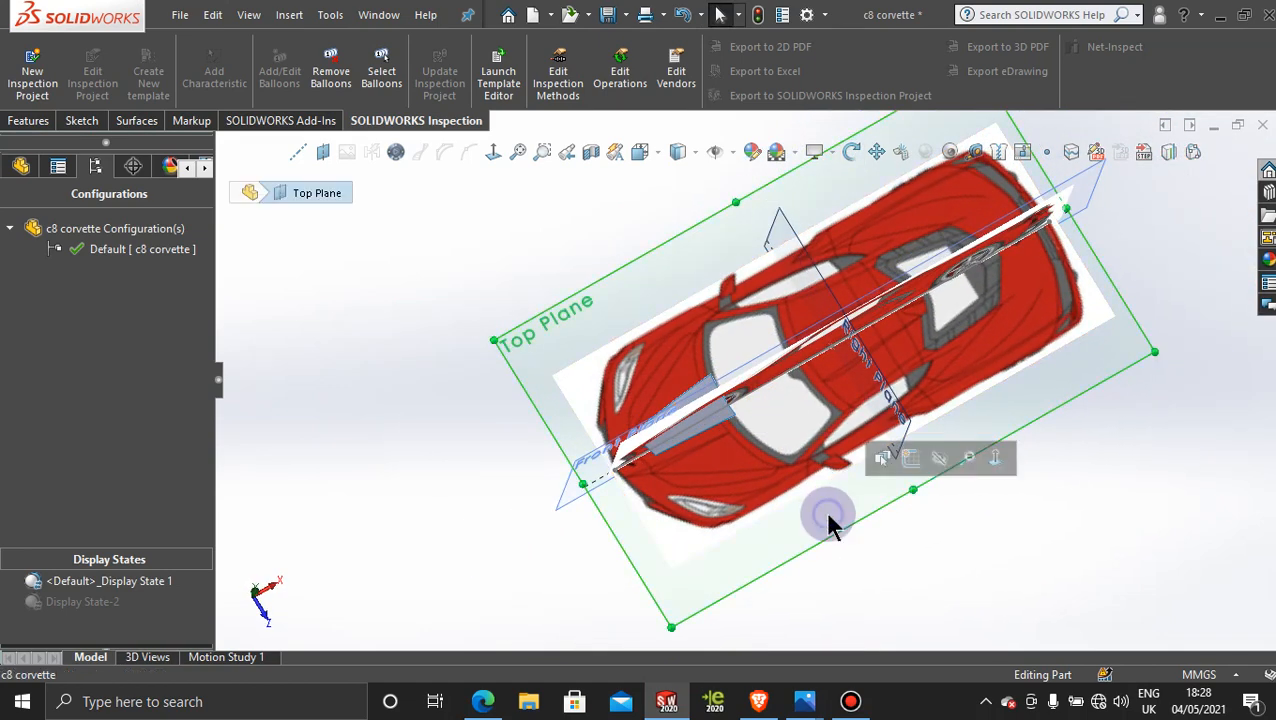
pyautogui.click(851, 701)
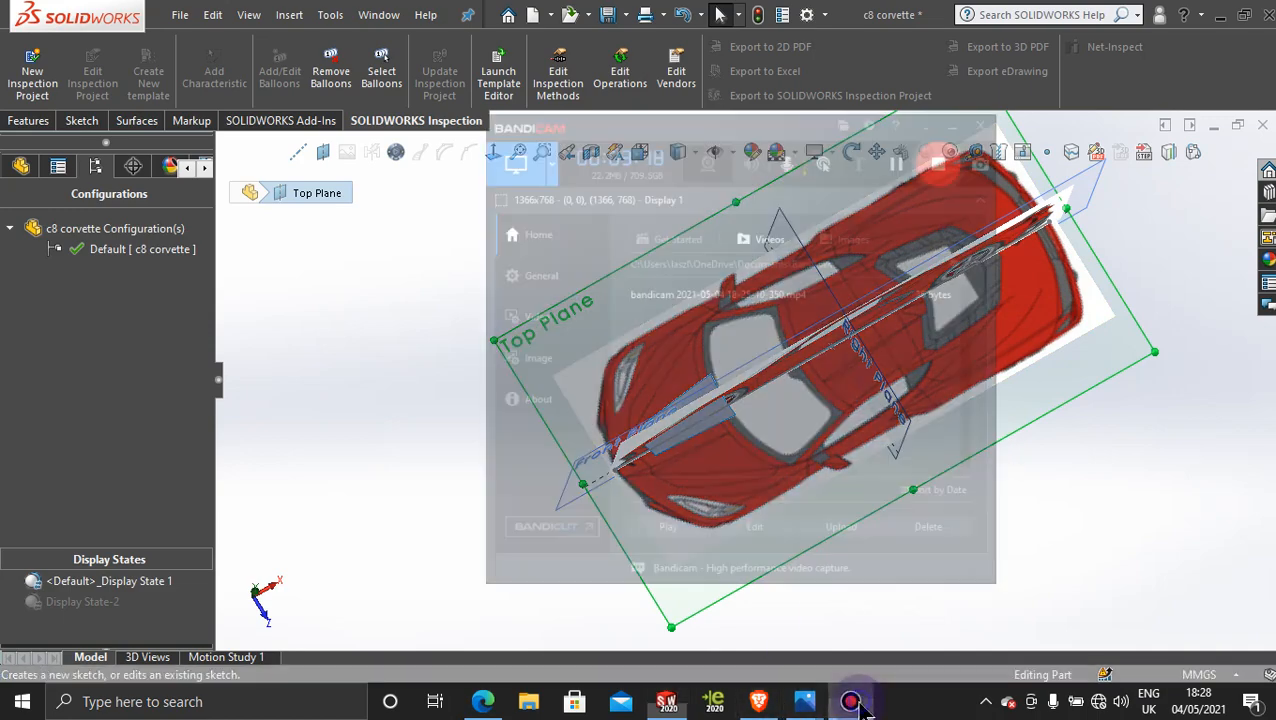
pyautogui.click(852, 701)
pyautogui.click(852, 701)
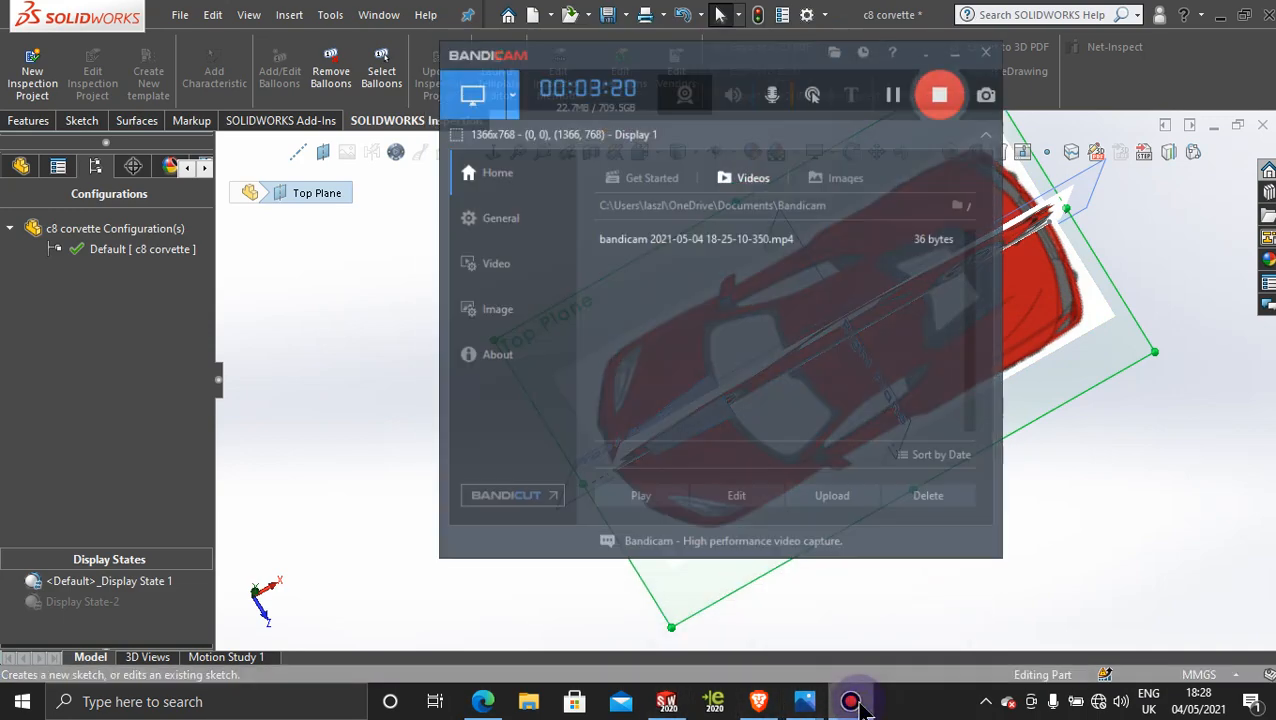
pyautogui.click(852, 701)
pyautogui.click(1204, 396)
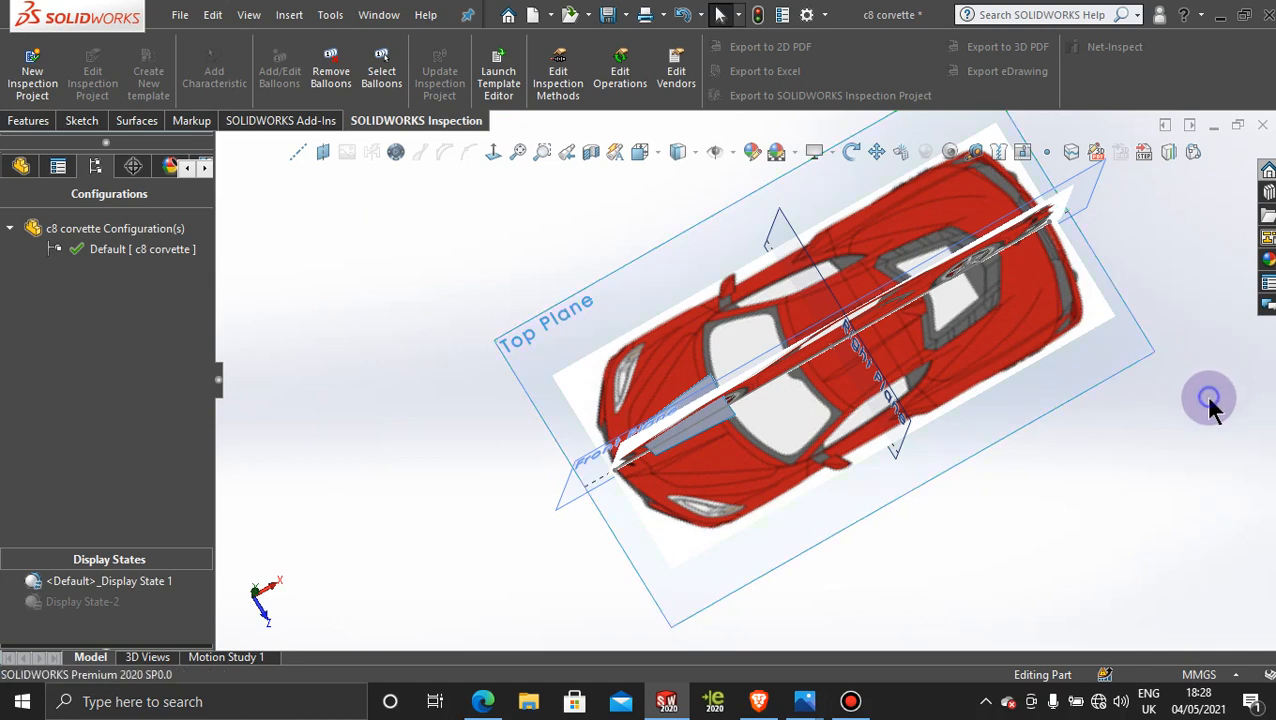
# - Start a new sketch on the Top Plane and orient the view normal to it around the hood
pyautogui.click(1012, 445)
pyautogui.click(1093, 383)
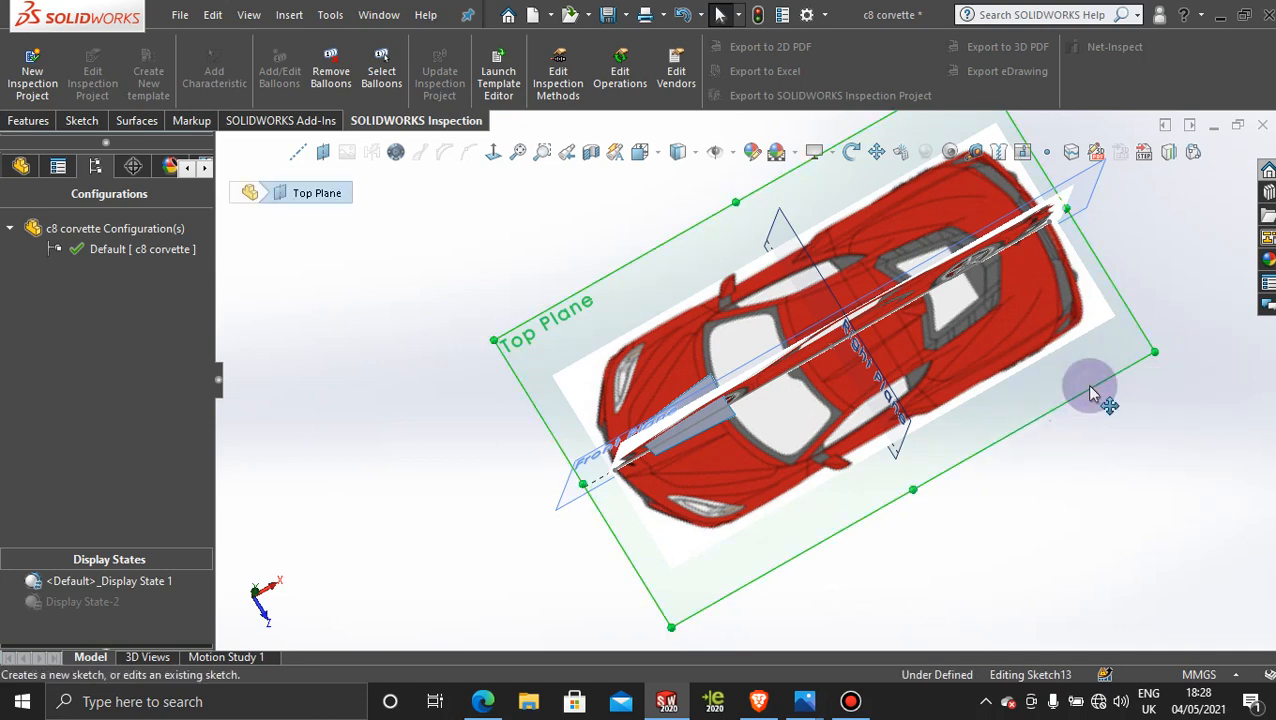
pyautogui.click(496, 153)
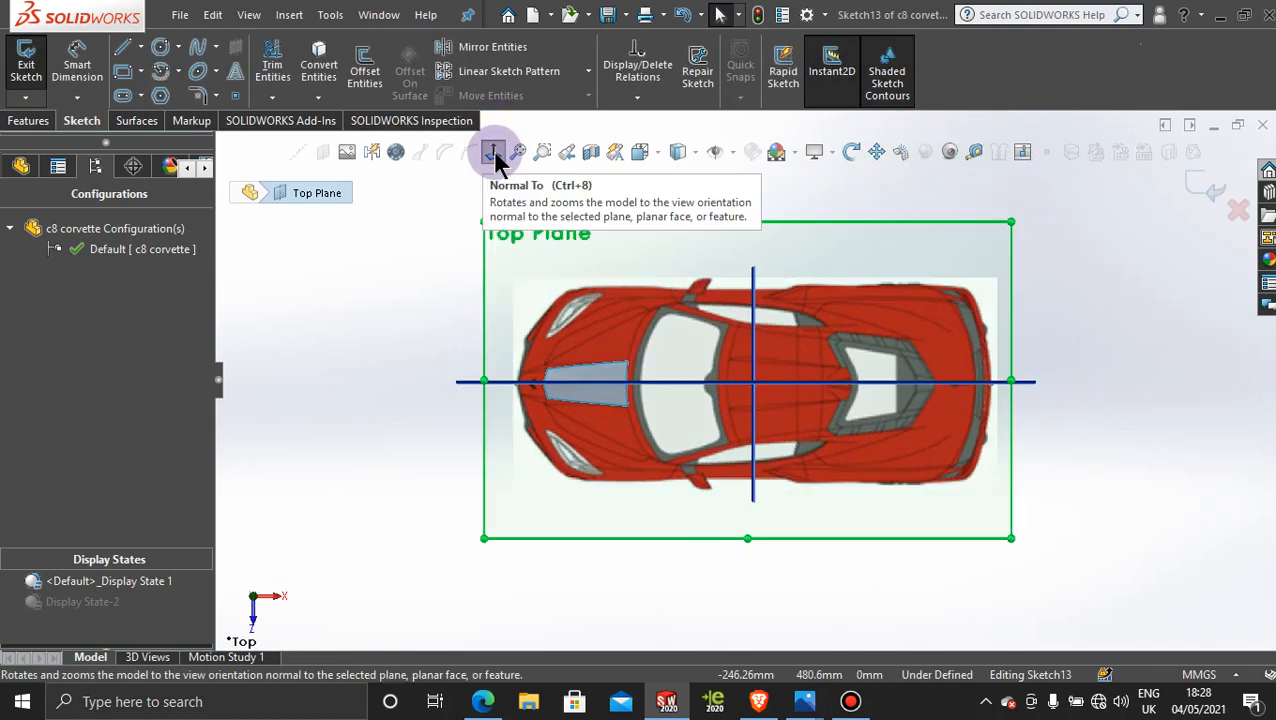
pyautogui.scroll(-6, 588, 410)
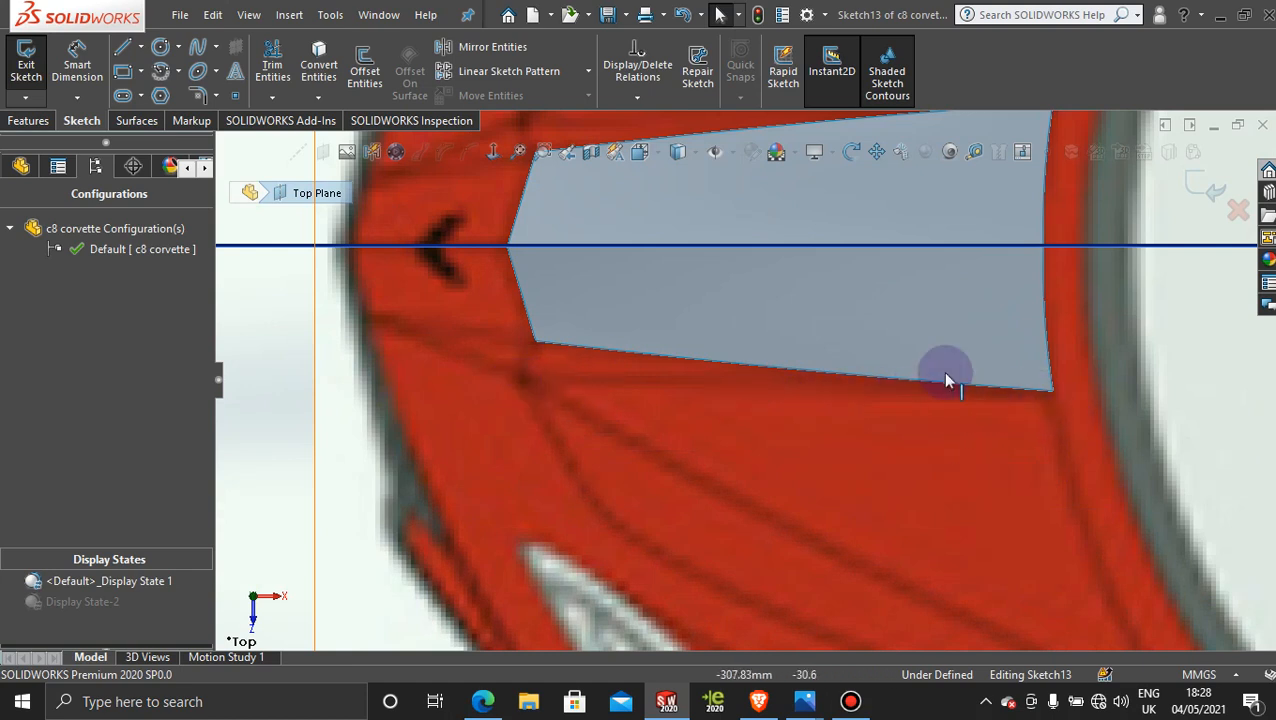
# - Sketch a two-point spline about 125 mm long from the hood surface's lower rear corner to the crease behind the badge
pyautogui.scroll(2, 1011, 403)
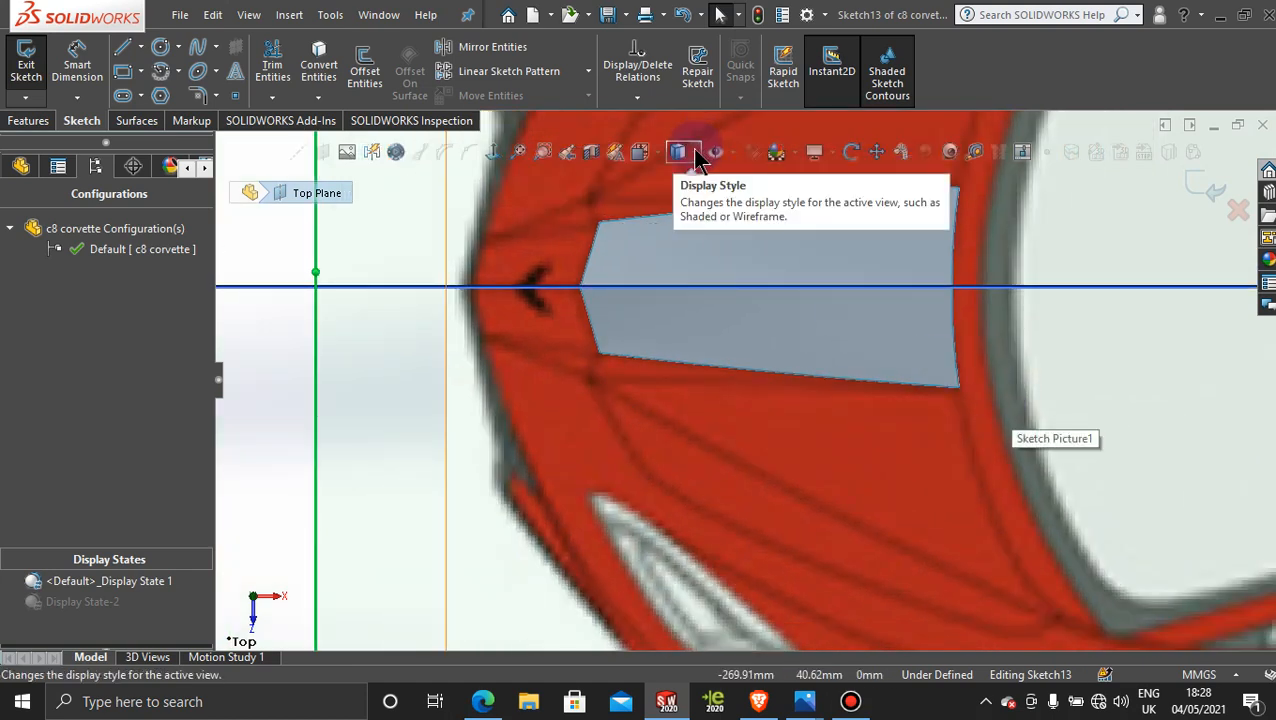
pyautogui.click(197, 50)
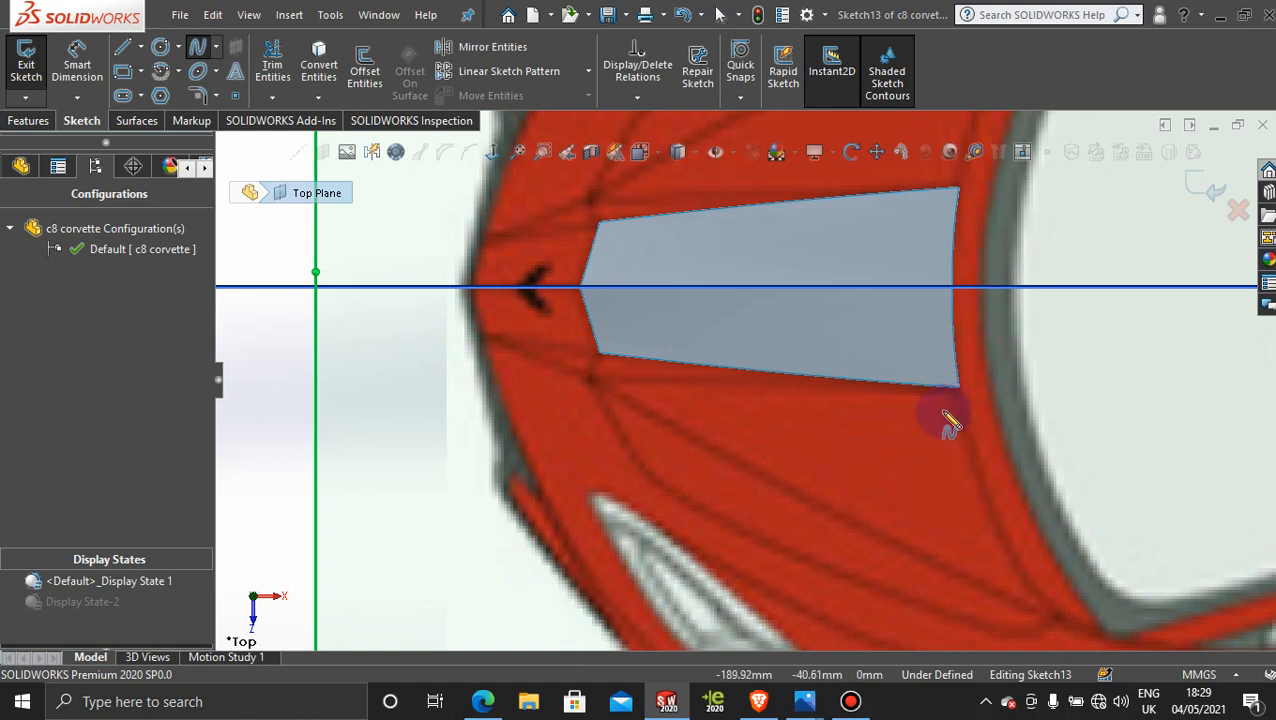
pyautogui.scroll(-4, 969, 420)
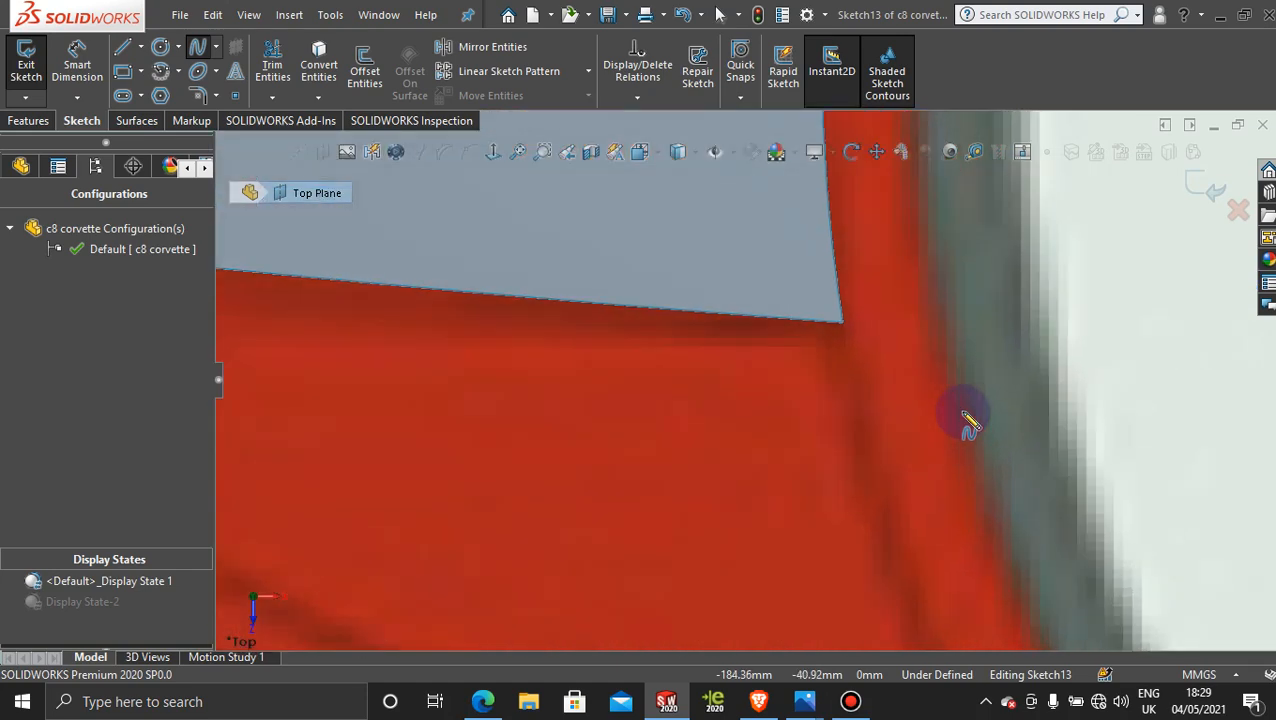
pyautogui.click(836, 322)
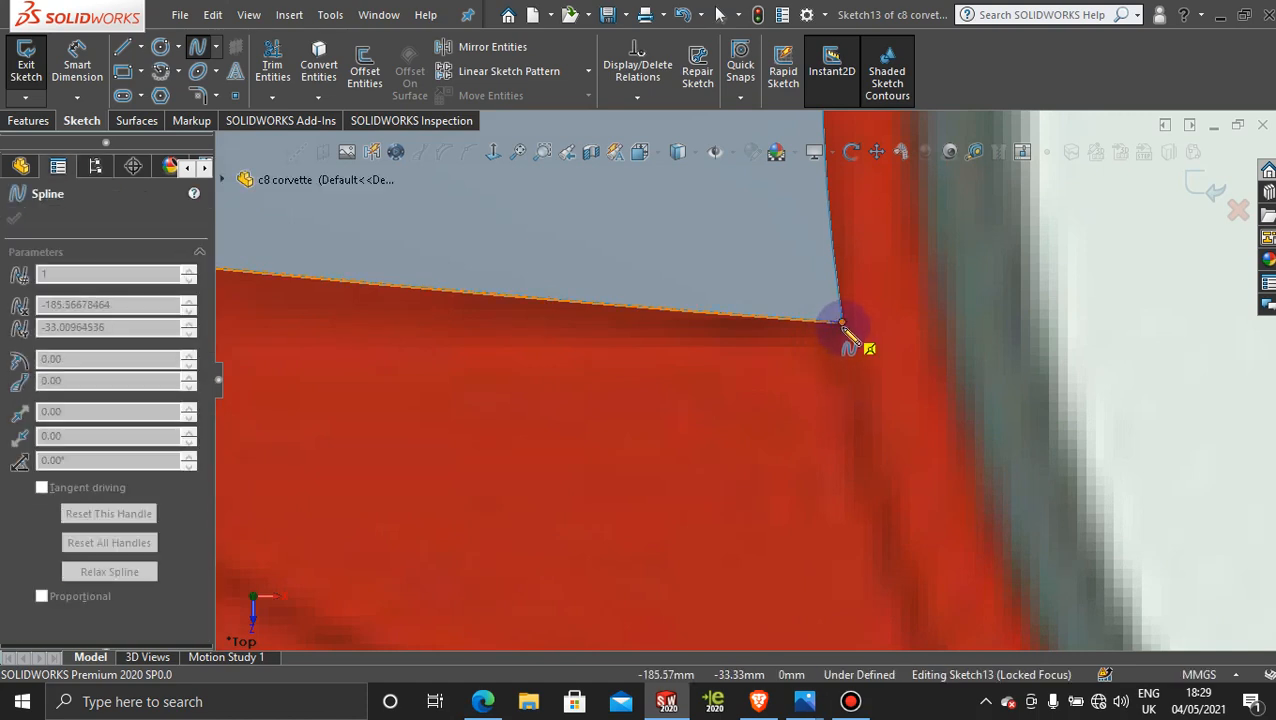
pyautogui.scroll(5, 803, 421)
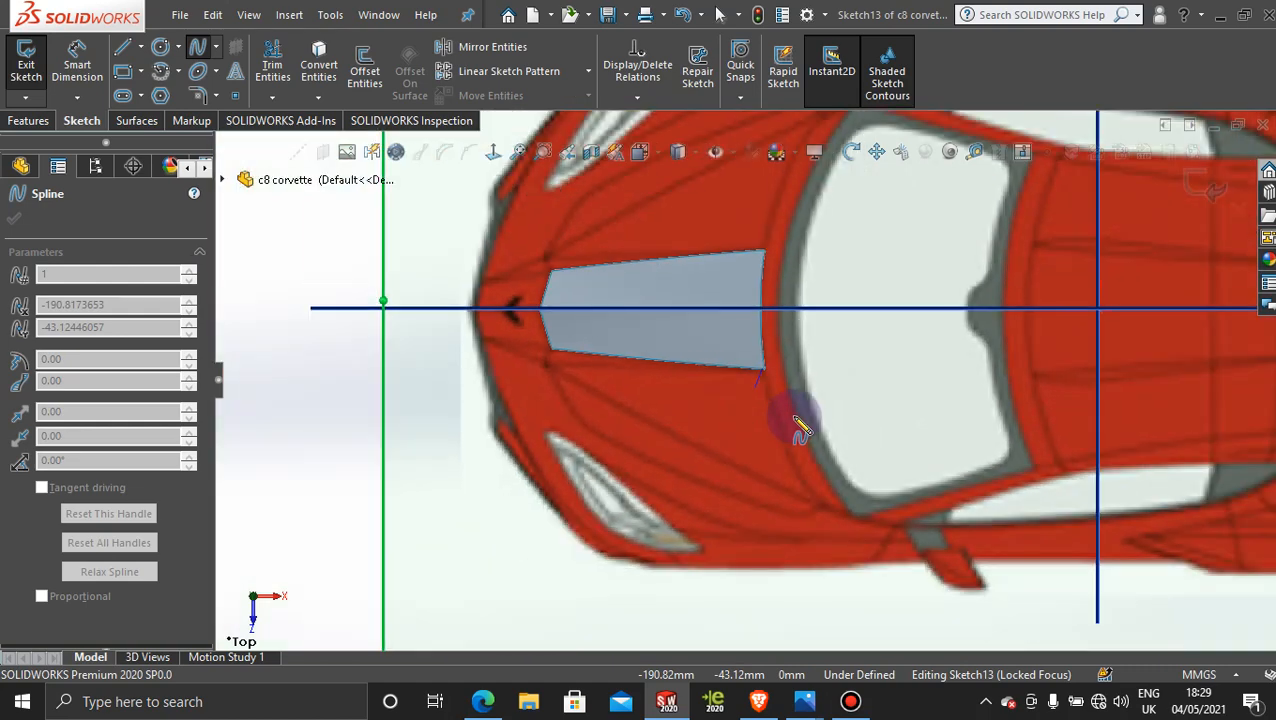
pyautogui.scroll(-5, 545, 382)
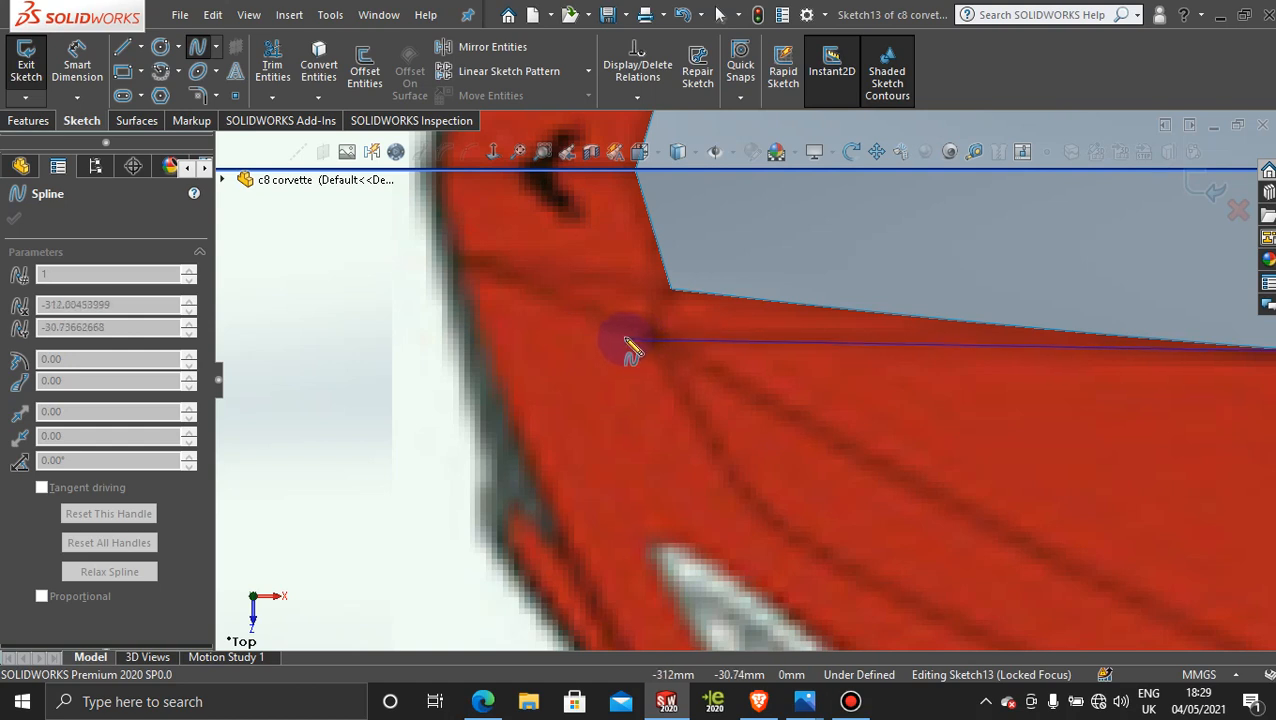
pyautogui.click(626, 338)
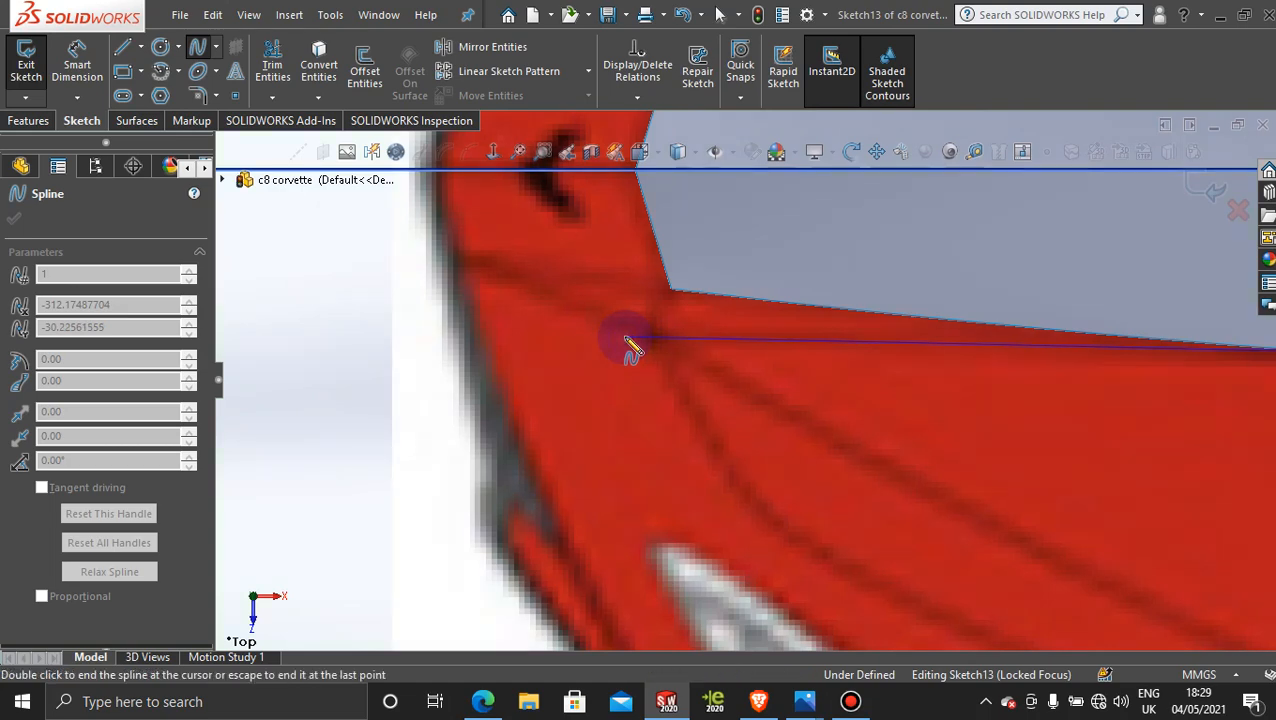
pyautogui.press('Escape')
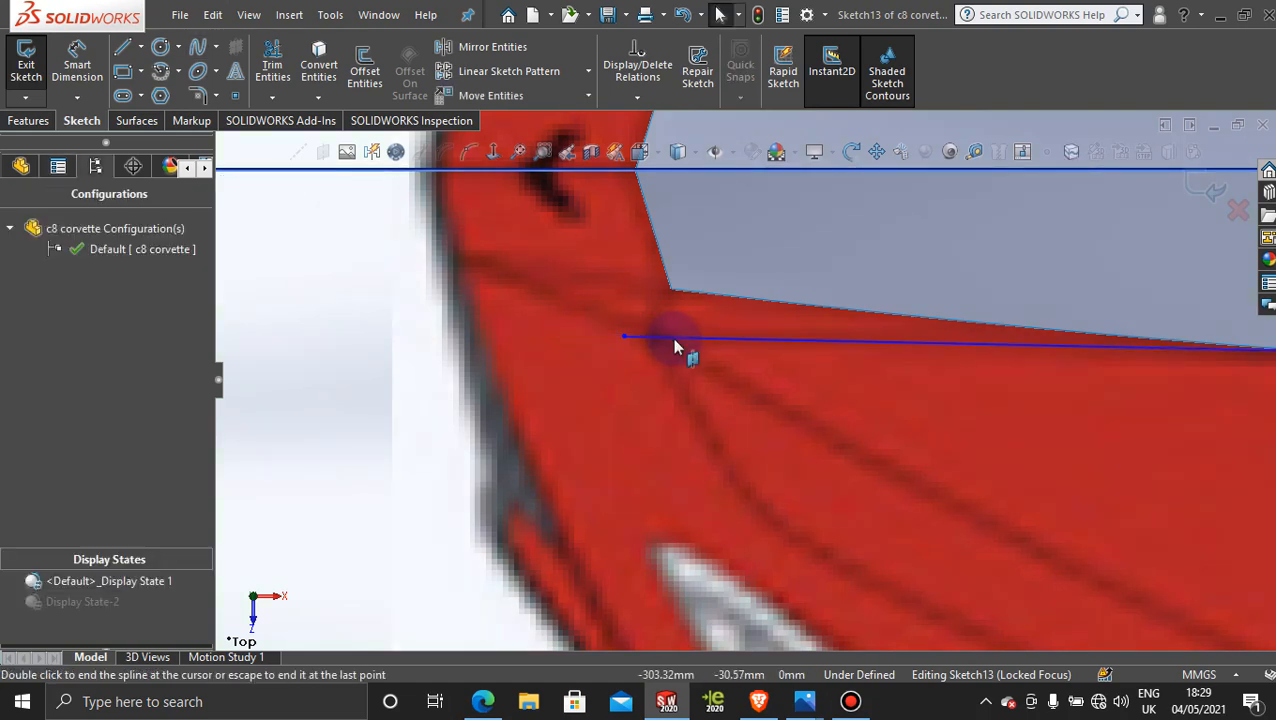
# - Adjust the new spline's rear tangent handle and nudge its front endpoint slightly forward along the hood crease
pyautogui.scroll(1, 822, 366)
pyautogui.scroll(3, 820, 361)
pyautogui.scroll(-3, 963, 410)
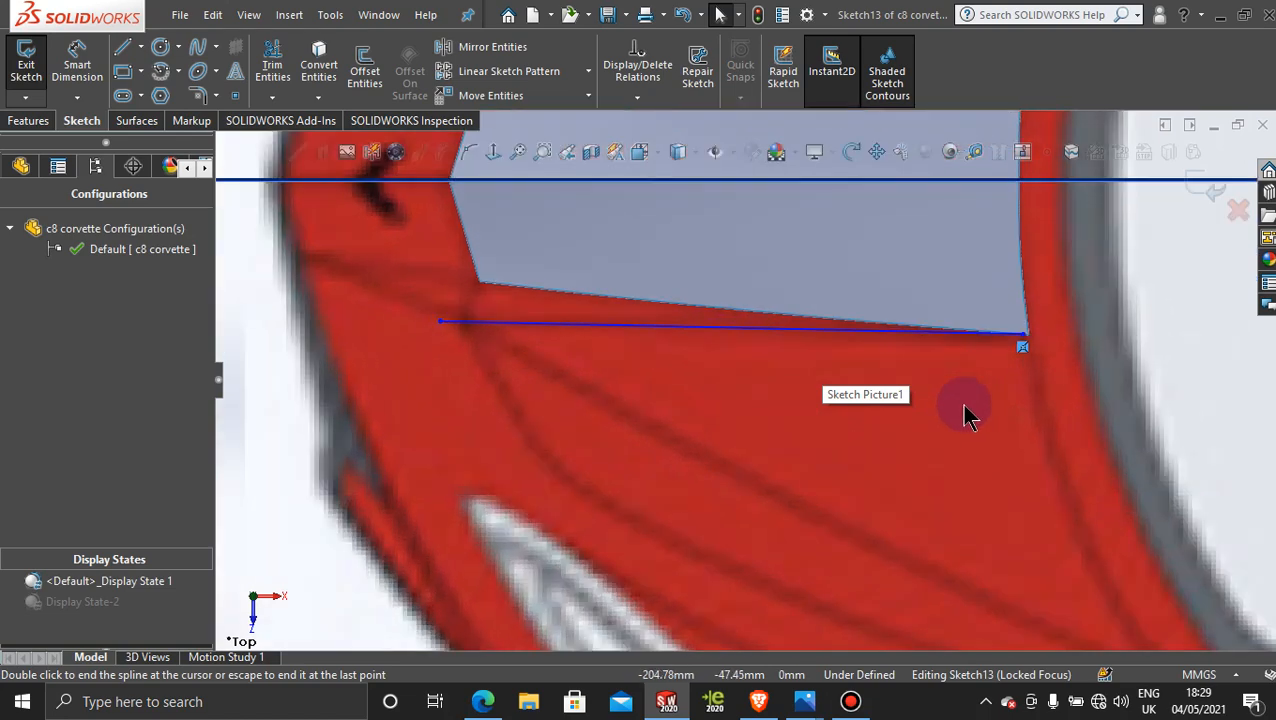
pyautogui.click(718, 329)
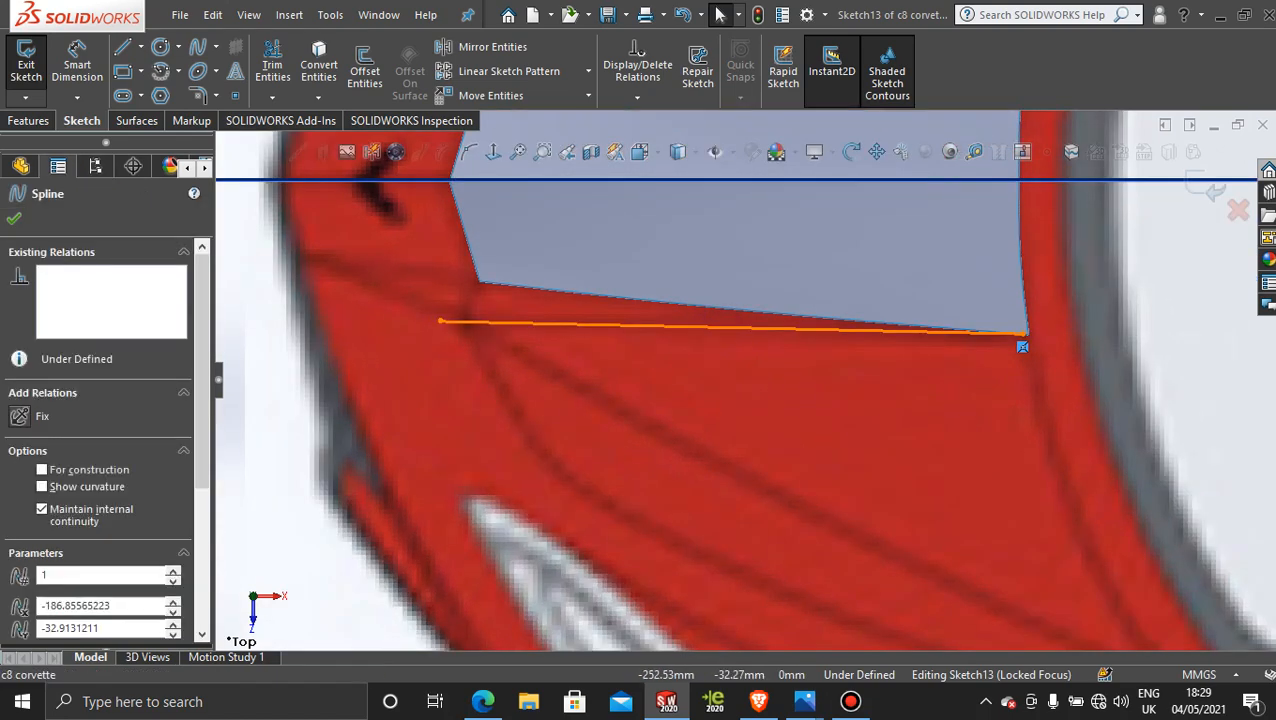
pyautogui.click(790, 333)
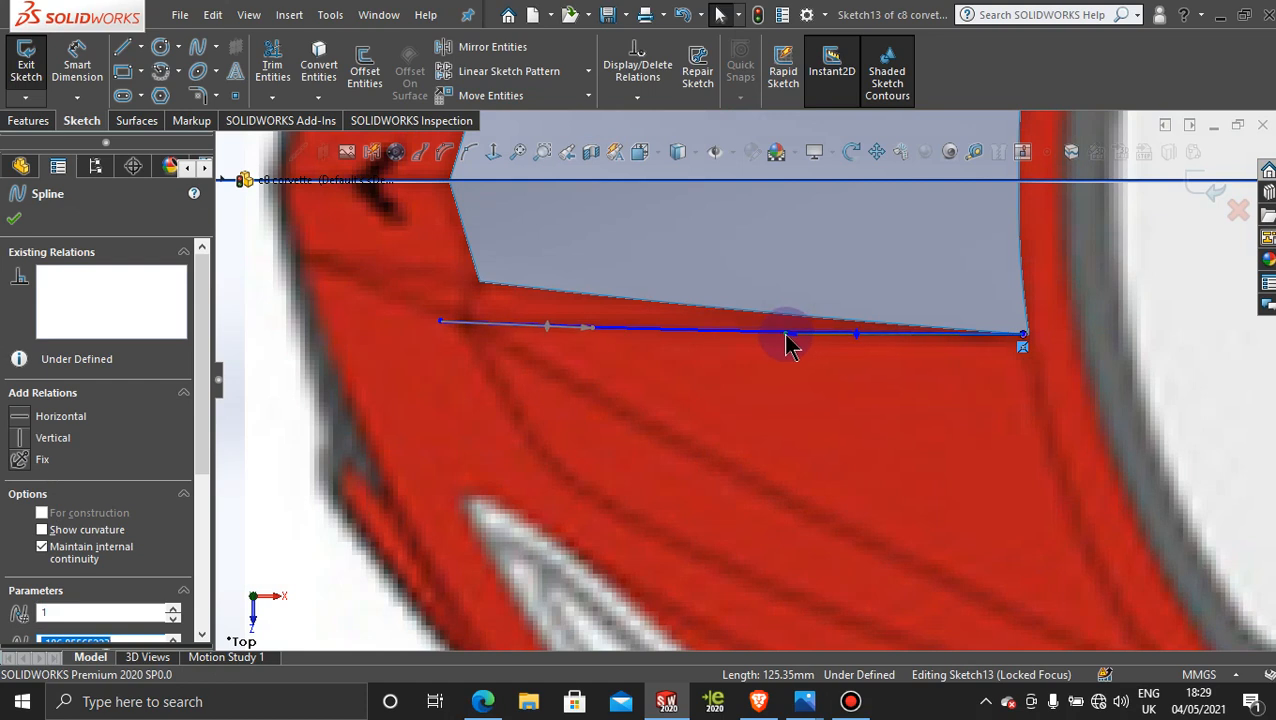
pyautogui.click(441, 321)
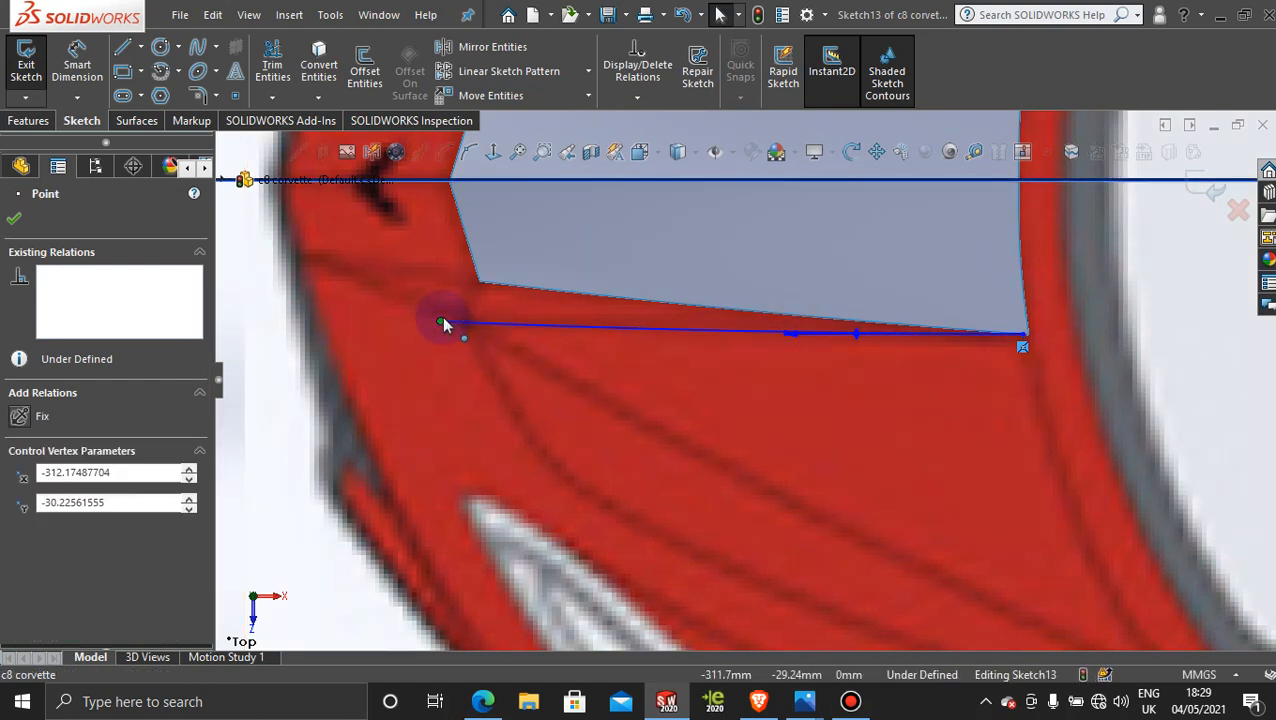
pyautogui.moveTo(443, 318)
pyautogui.mouseDown()
pyautogui.moveTo(443, 333)
pyautogui.moveTo(437, 321)
pyautogui.mouseUp()
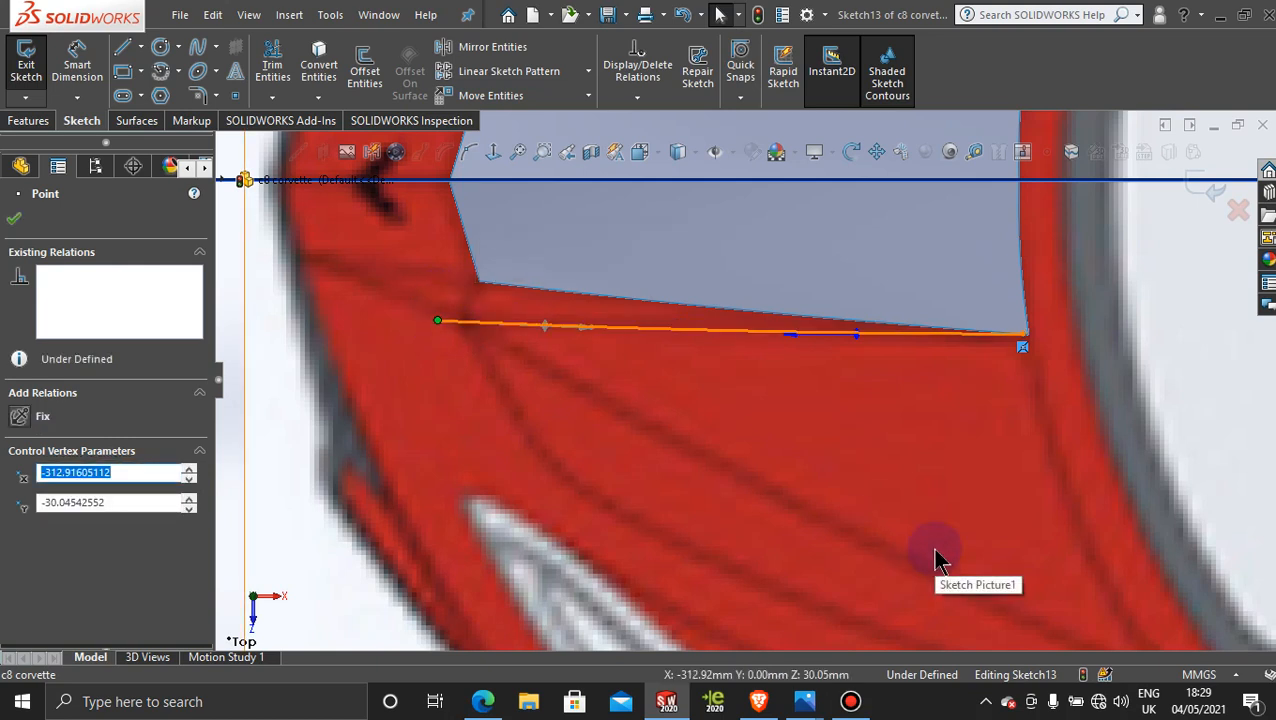
# - Move the spline's rear endpoint along the surface edge to the hood surface's lower rear corner
pyautogui.scroll(-2, 764, 362)
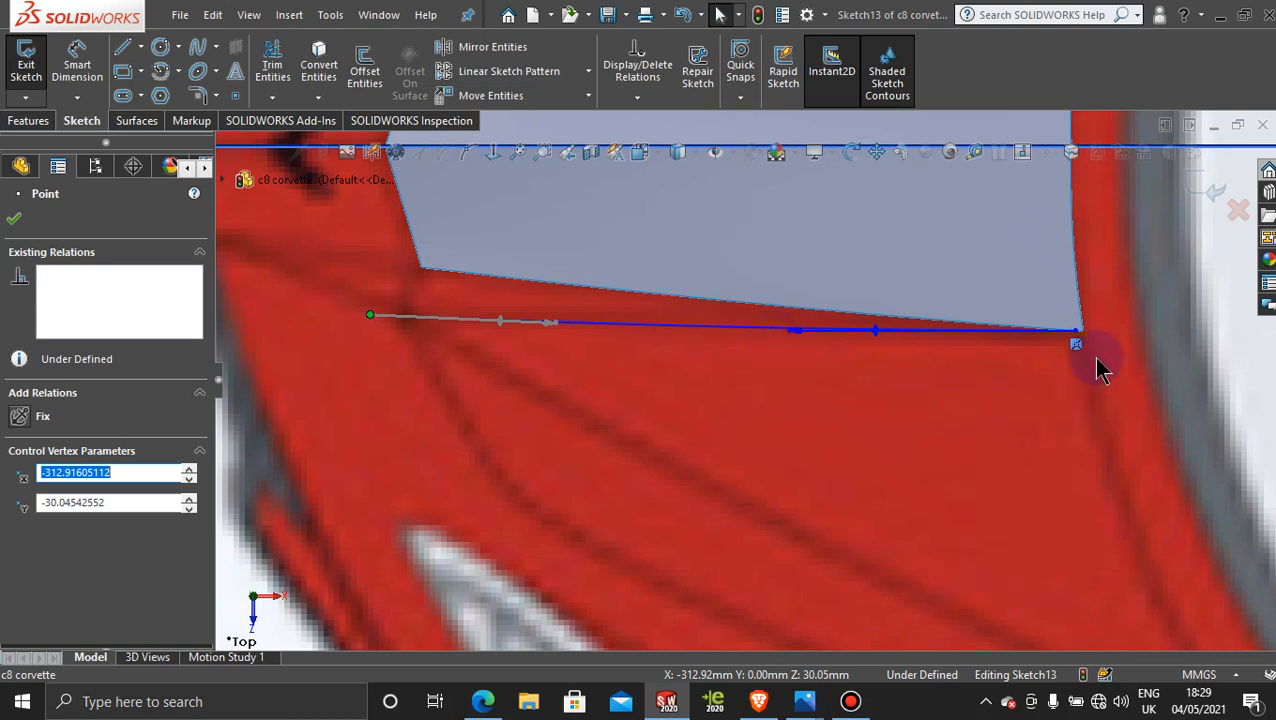
pyautogui.scroll(-3, 1093, 352)
pyautogui.scroll(-3, 918, 385)
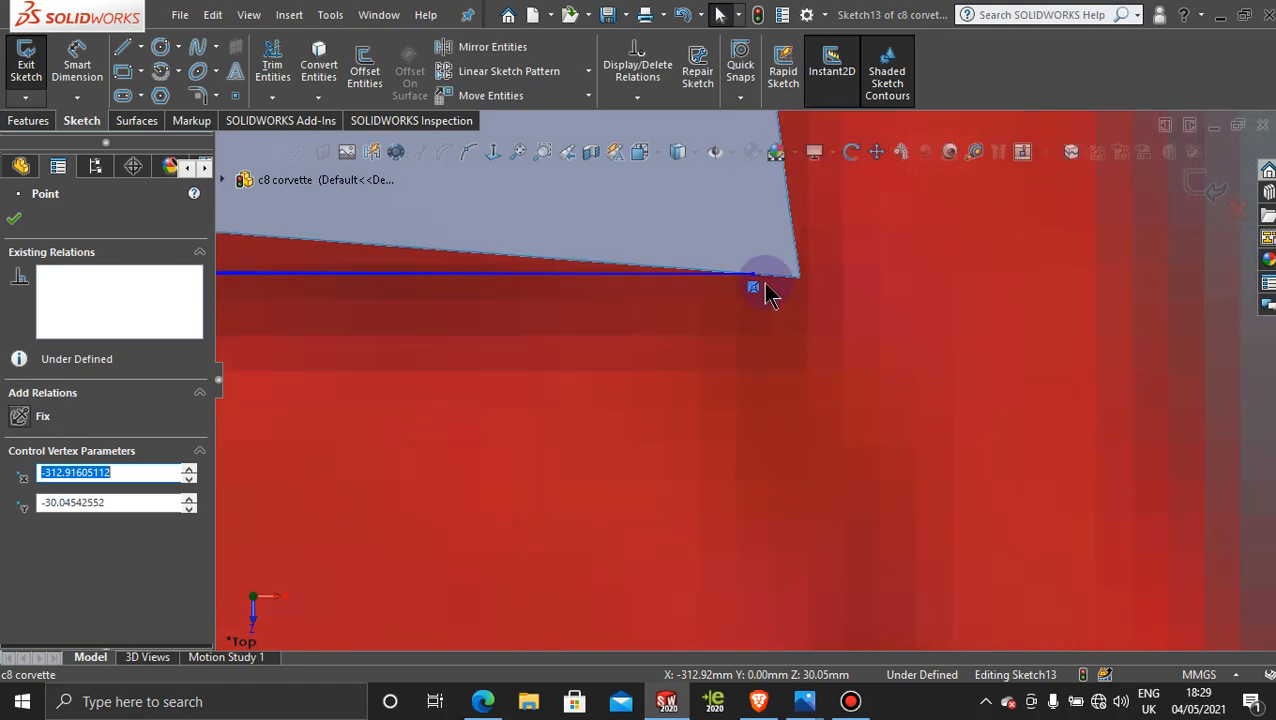
pyautogui.moveTo(755, 282); pyautogui.dragTo(799, 279)
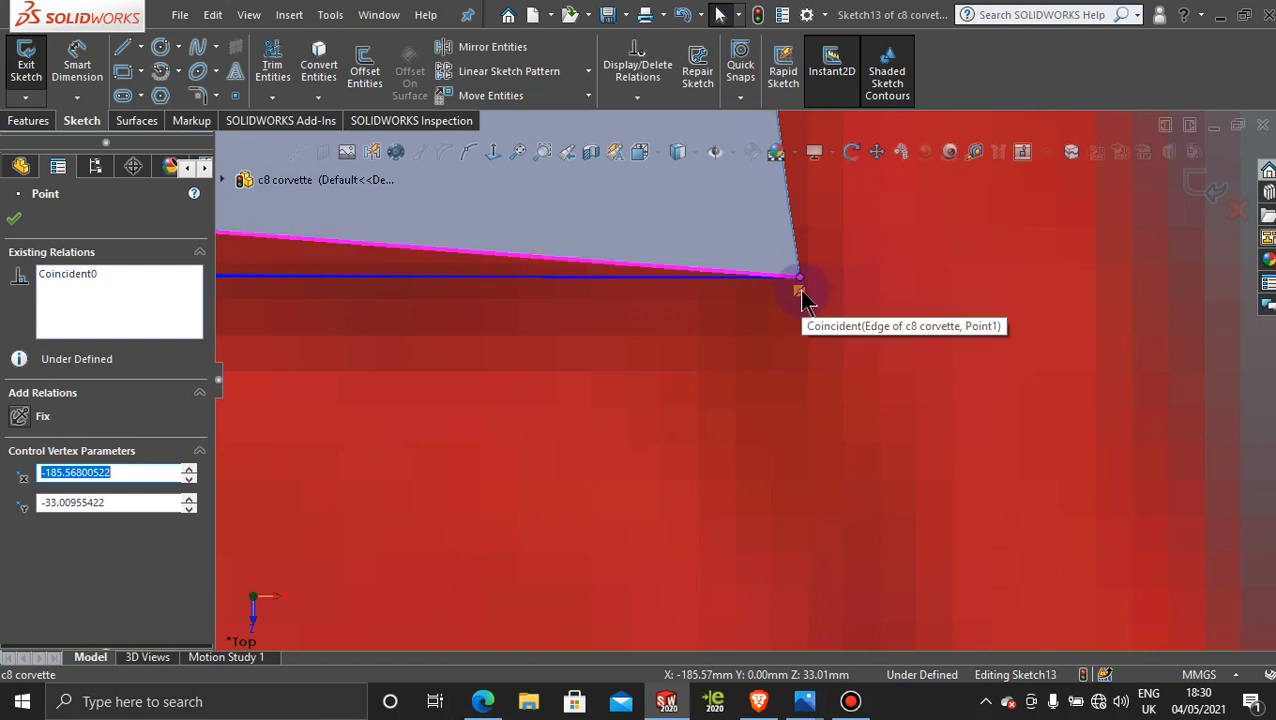
# - Move the spline's front endpoint slightly further forward to about X -314, Y -30.4 mm near the crease junction
pyautogui.scroll(3, 640, 392)
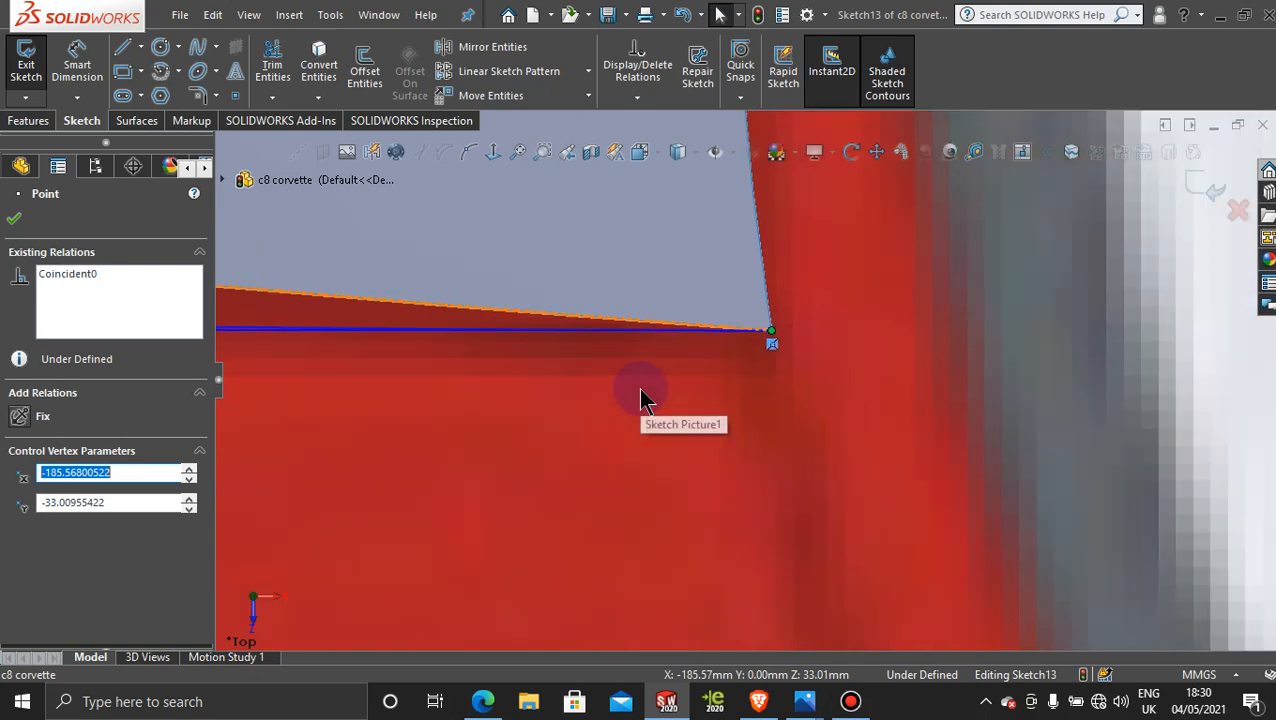
pyautogui.scroll(3, 640, 394)
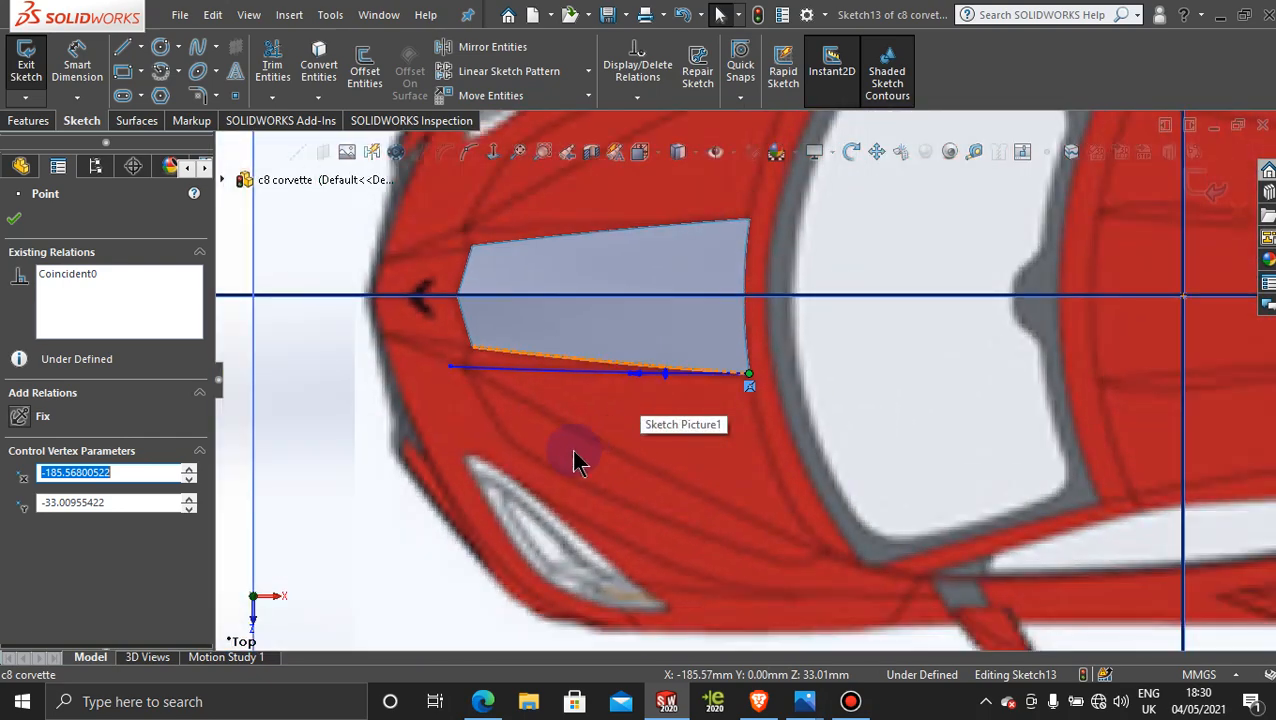
pyautogui.scroll(-5, 484, 421)
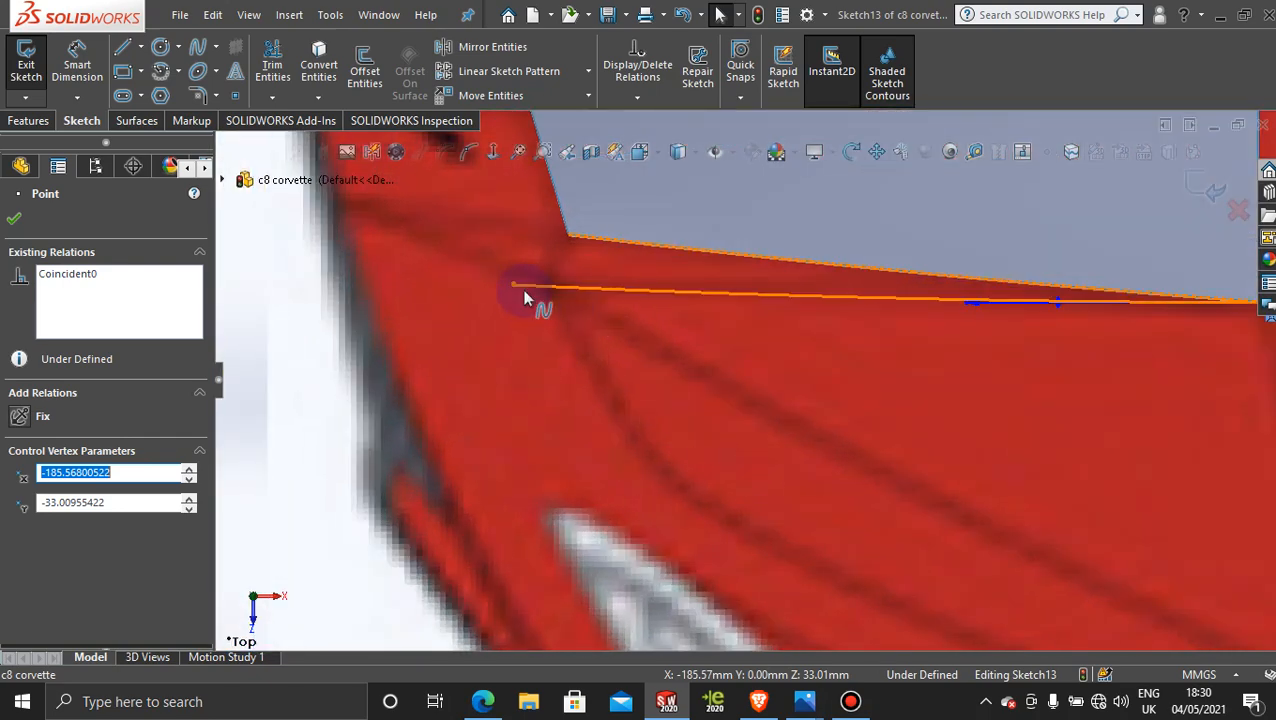
pyautogui.moveTo(510, 288)
pyautogui.mouseDown()
pyautogui.moveTo(507, 273)
pyautogui.moveTo(508, 288)
pyautogui.mouseUp()
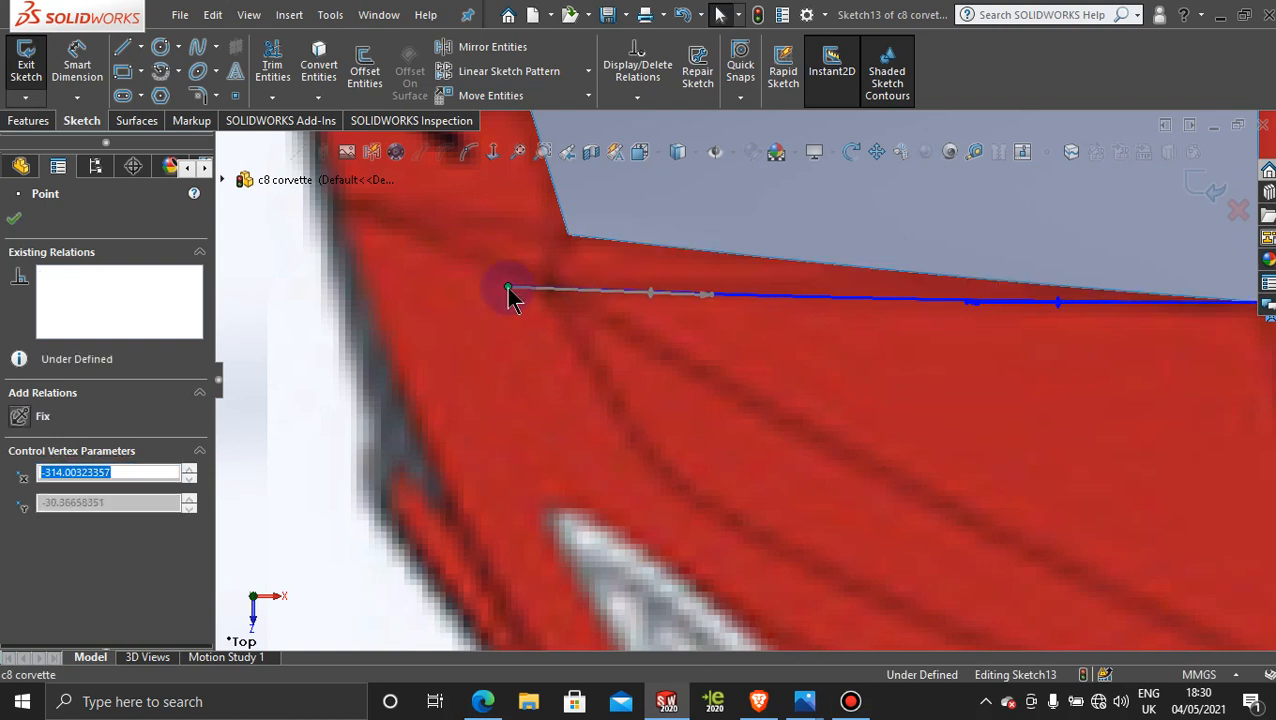
# - Show the curvature comb on the hood crease spline with a scale of 100 and a density of 245
pyautogui.click(857, 301)
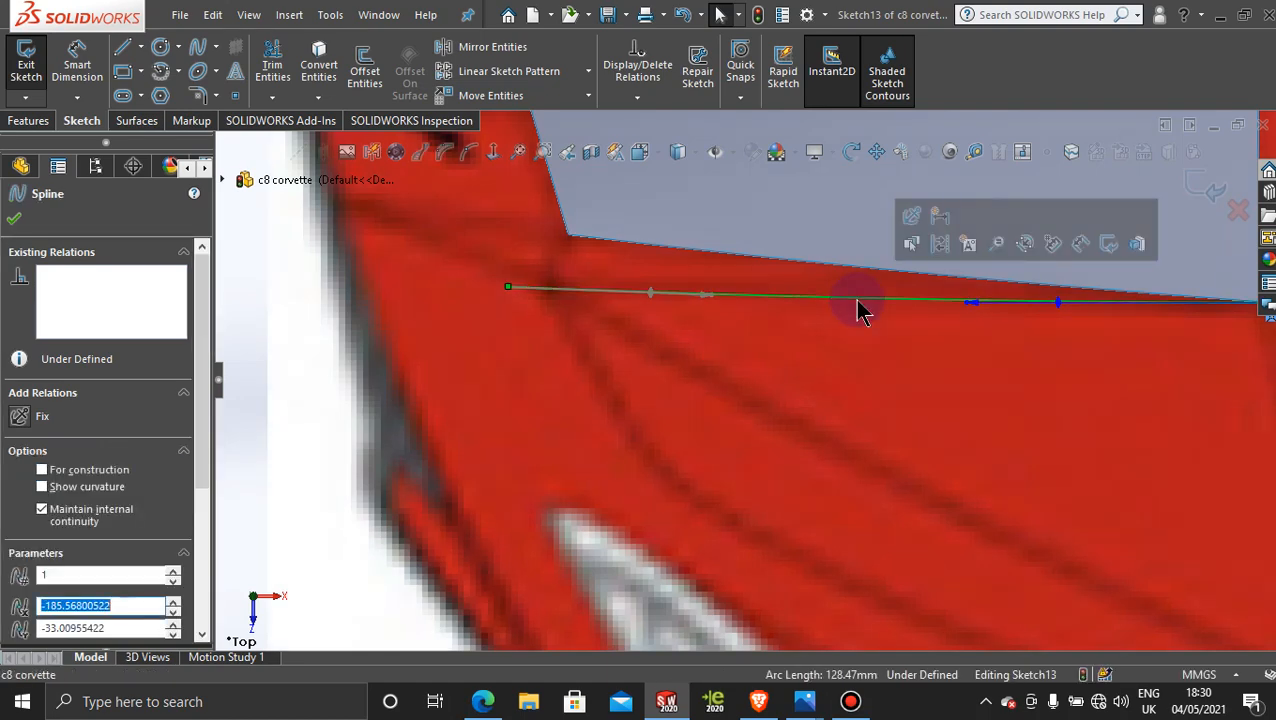
pyautogui.click(422, 153)
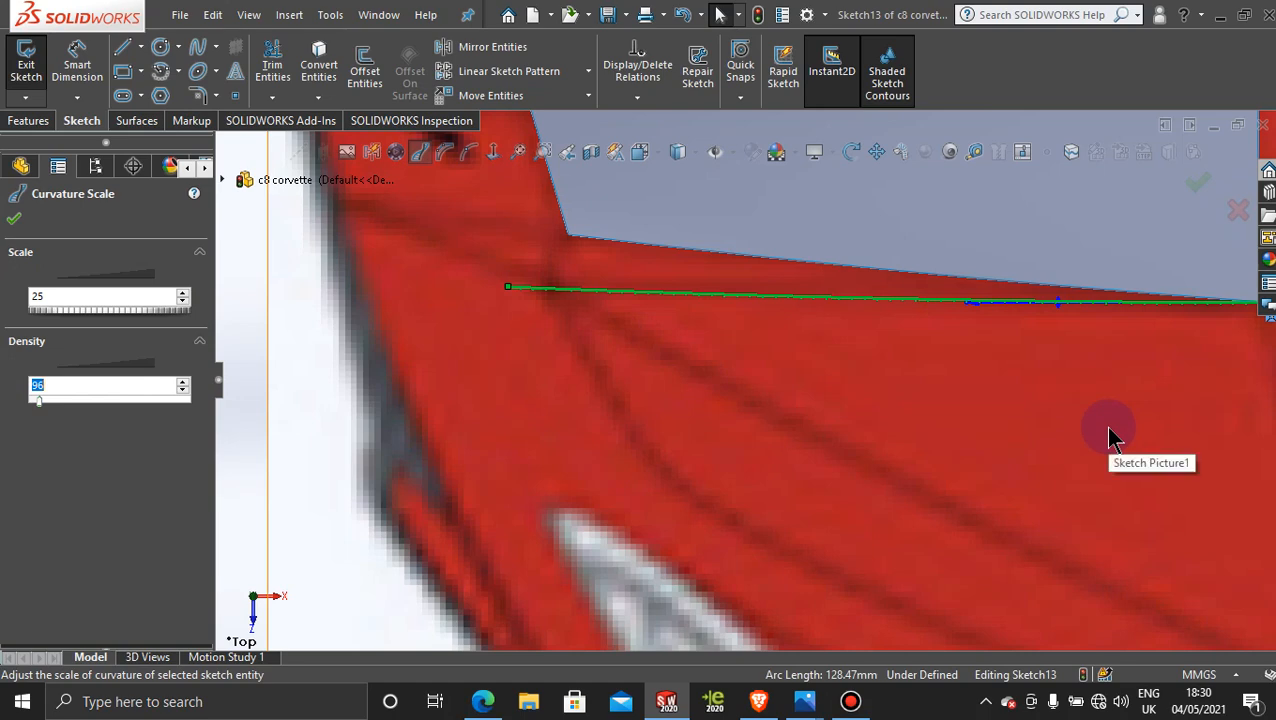
pyautogui.scroll(3, 1108, 437)
pyautogui.scroll(-5, 903, 364)
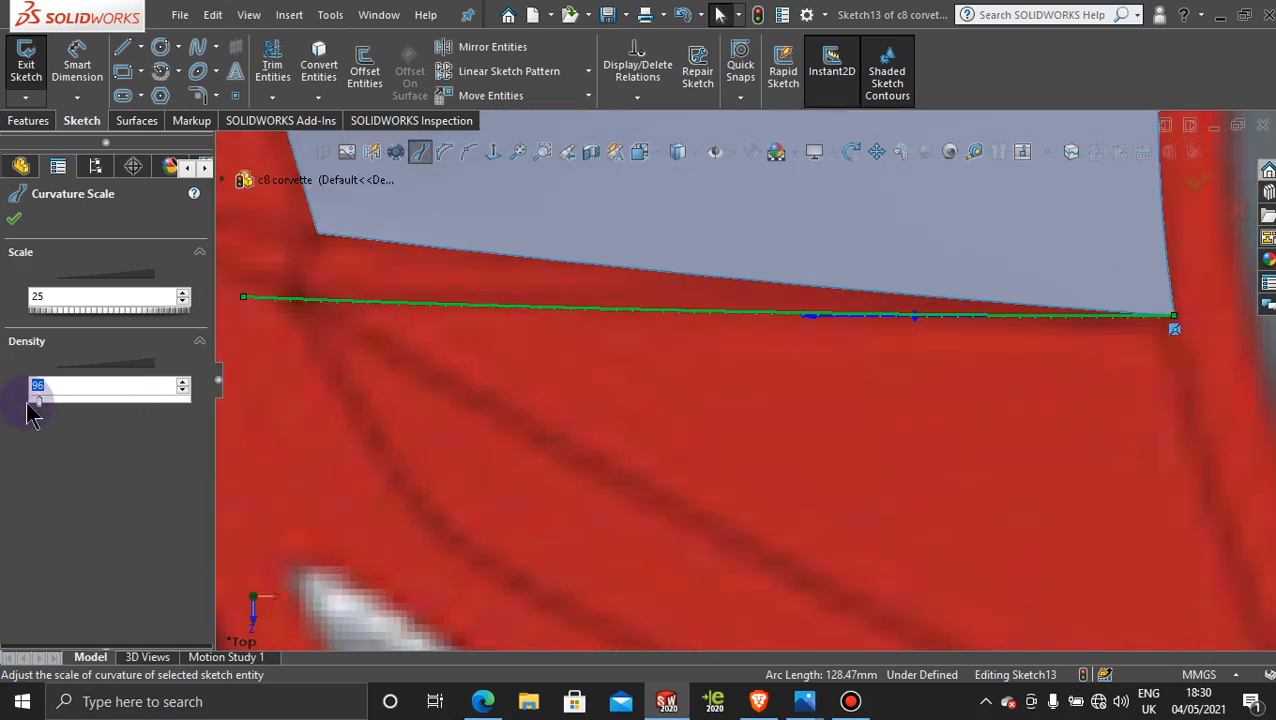
pyautogui.moveTo(40, 405); pyautogui.dragTo(66, 413)
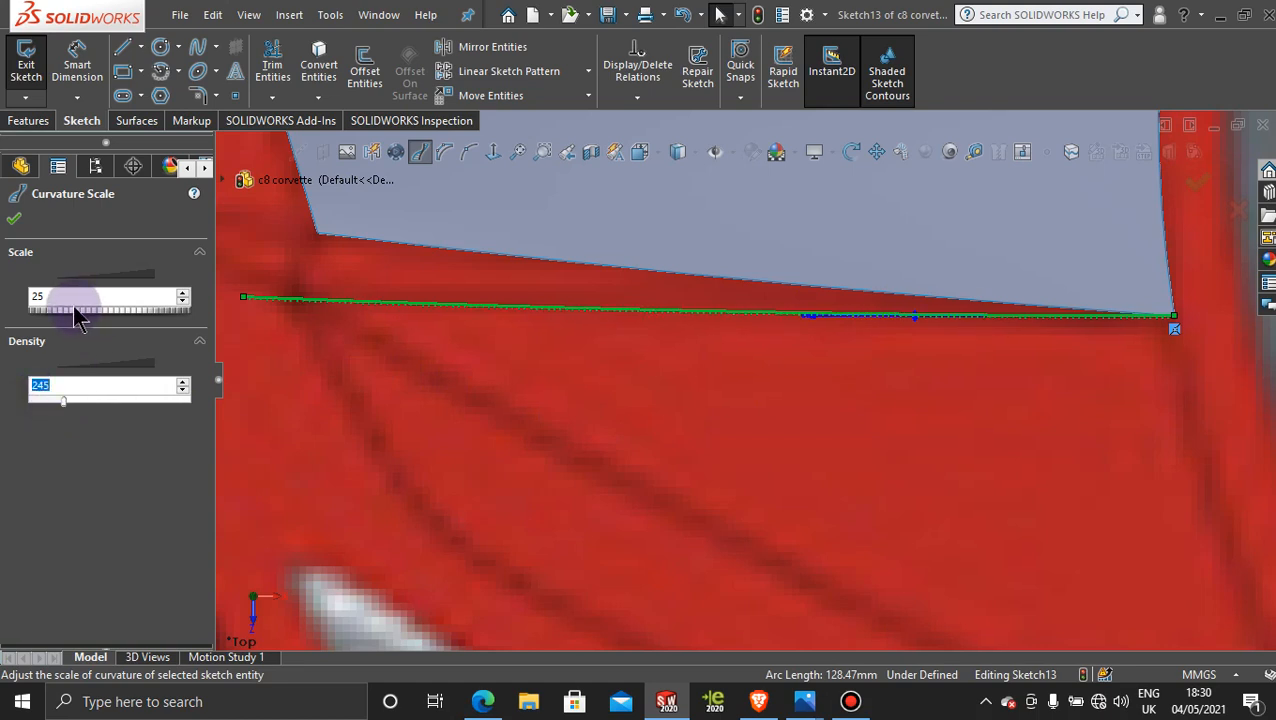
pyautogui.click(126, 312)
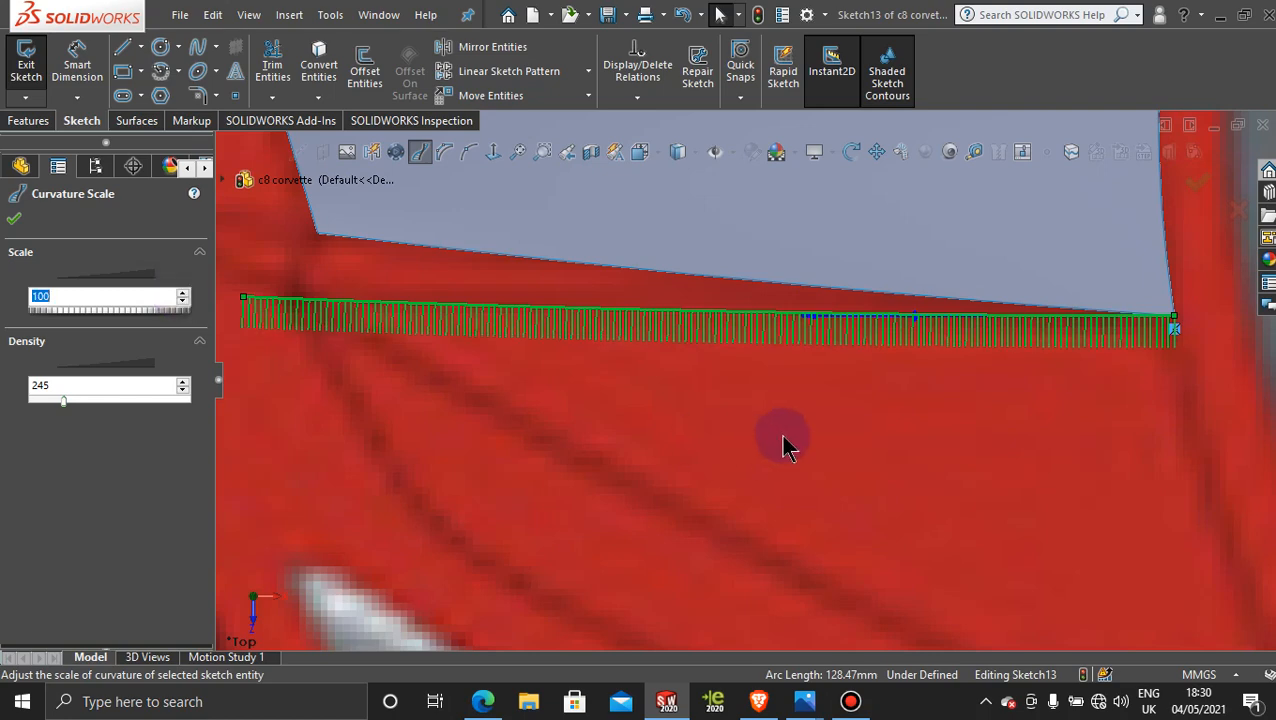
pyautogui.scroll(3, 883, 430)
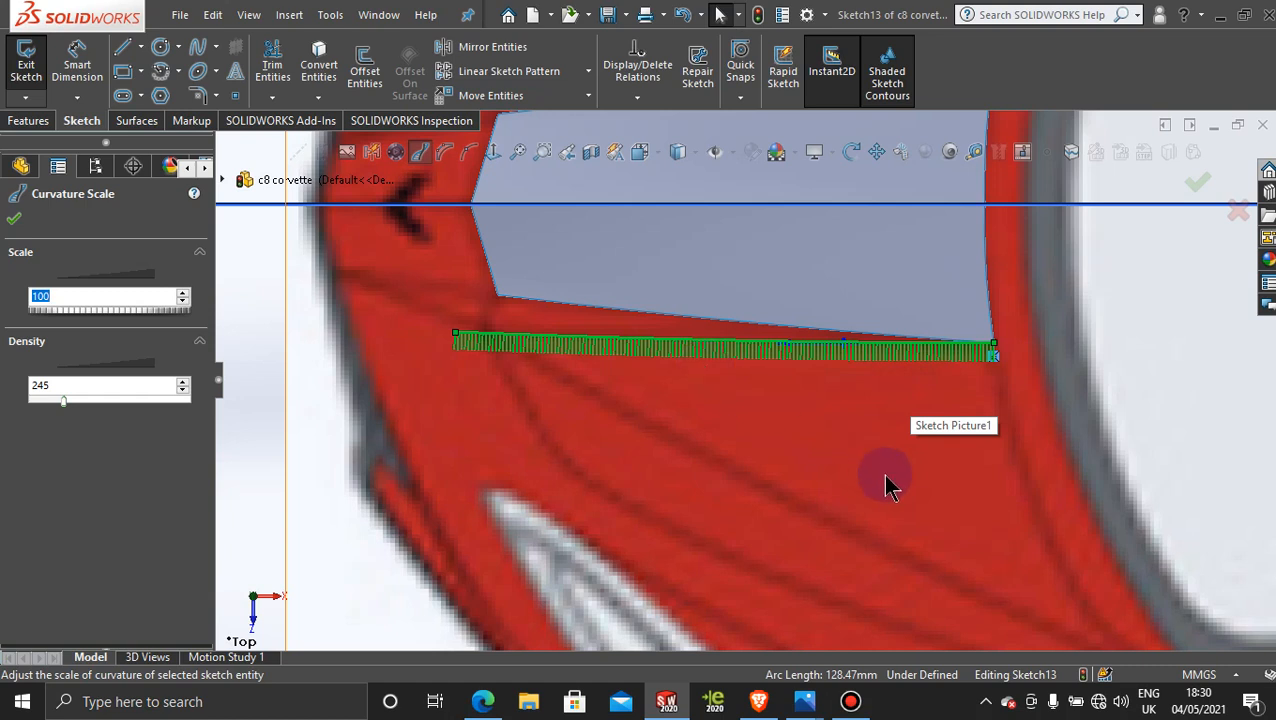
pyautogui.click(14, 217)
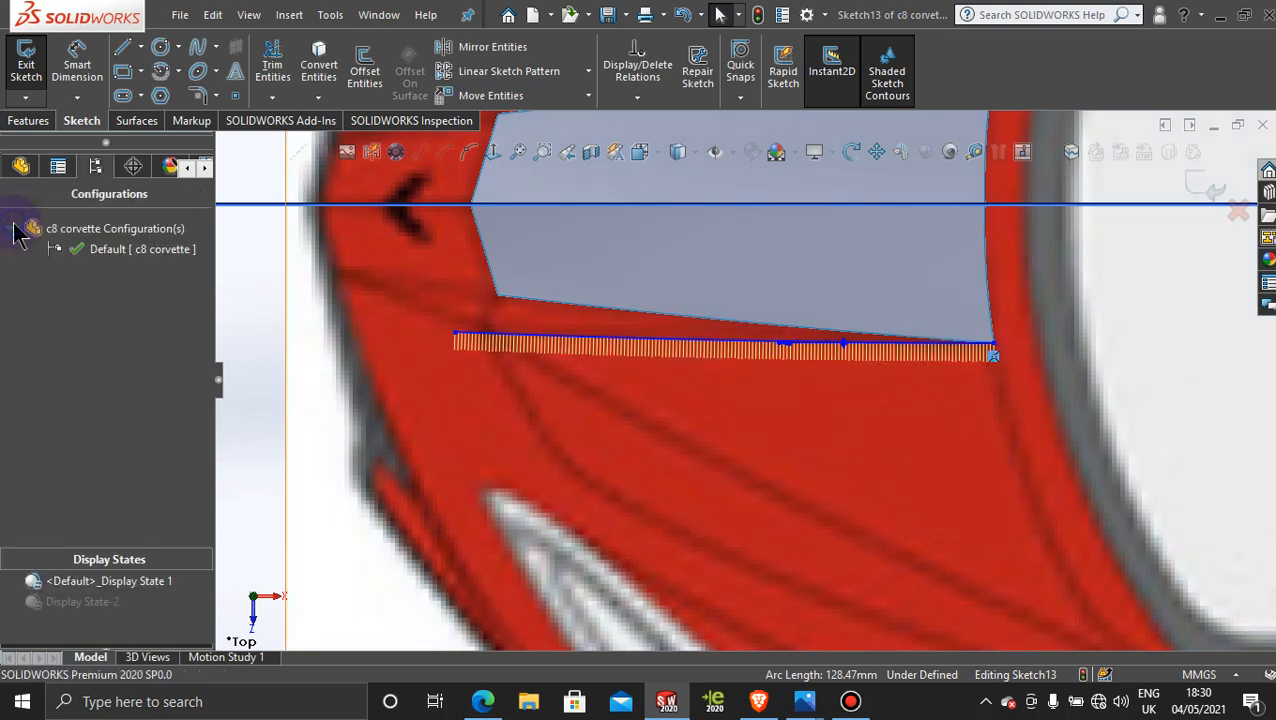
# - Hide the curvature comb on the hood crease spline and clear the selection
pyautogui.click(586, 344)
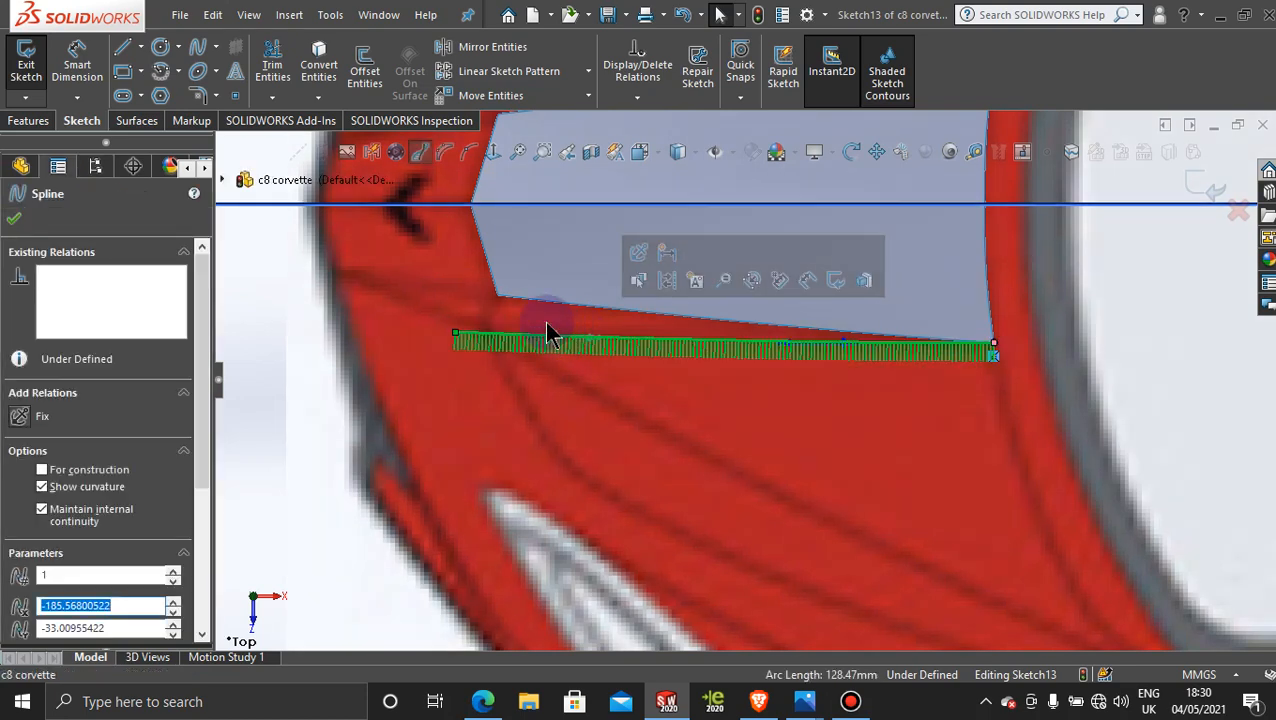
pyautogui.click(414, 156)
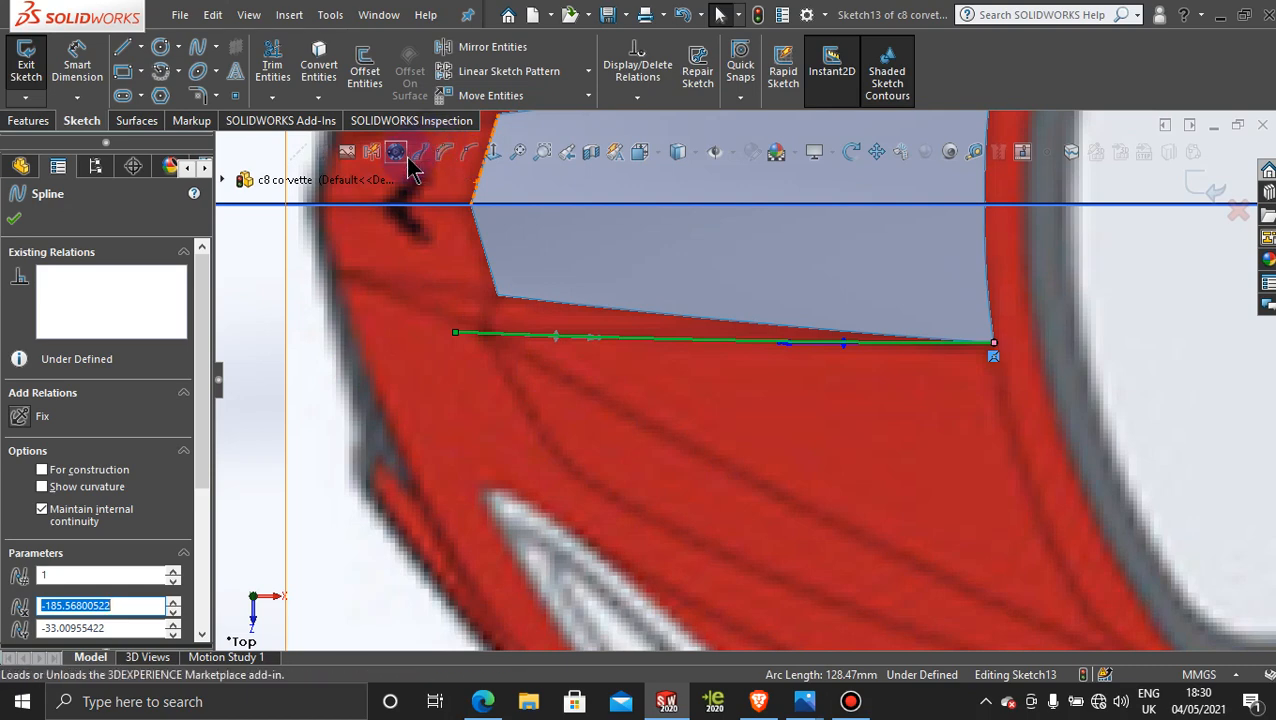
pyautogui.scroll(3, 772, 448)
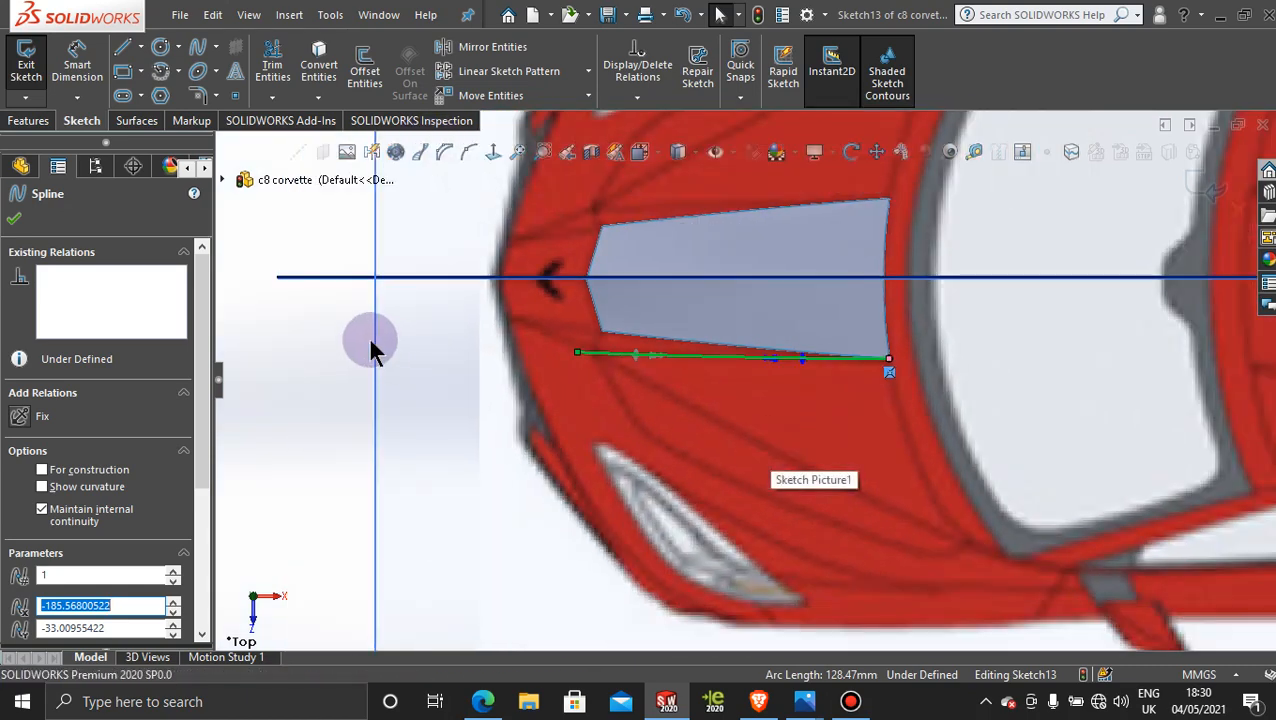
pyautogui.click(279, 323)
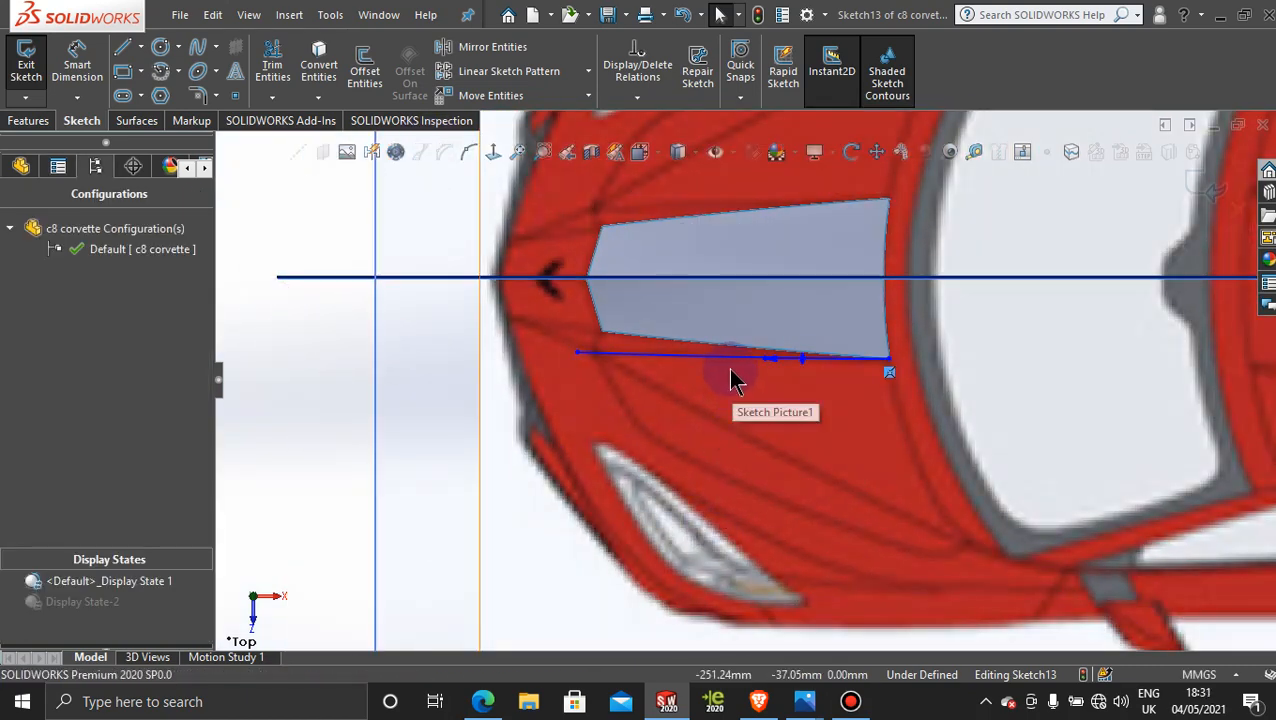
# - Check the spline against the hood surface and reference pictures in a tilted 3D view, and exit the sketch
pyautogui.scroll(2, 775, 516)
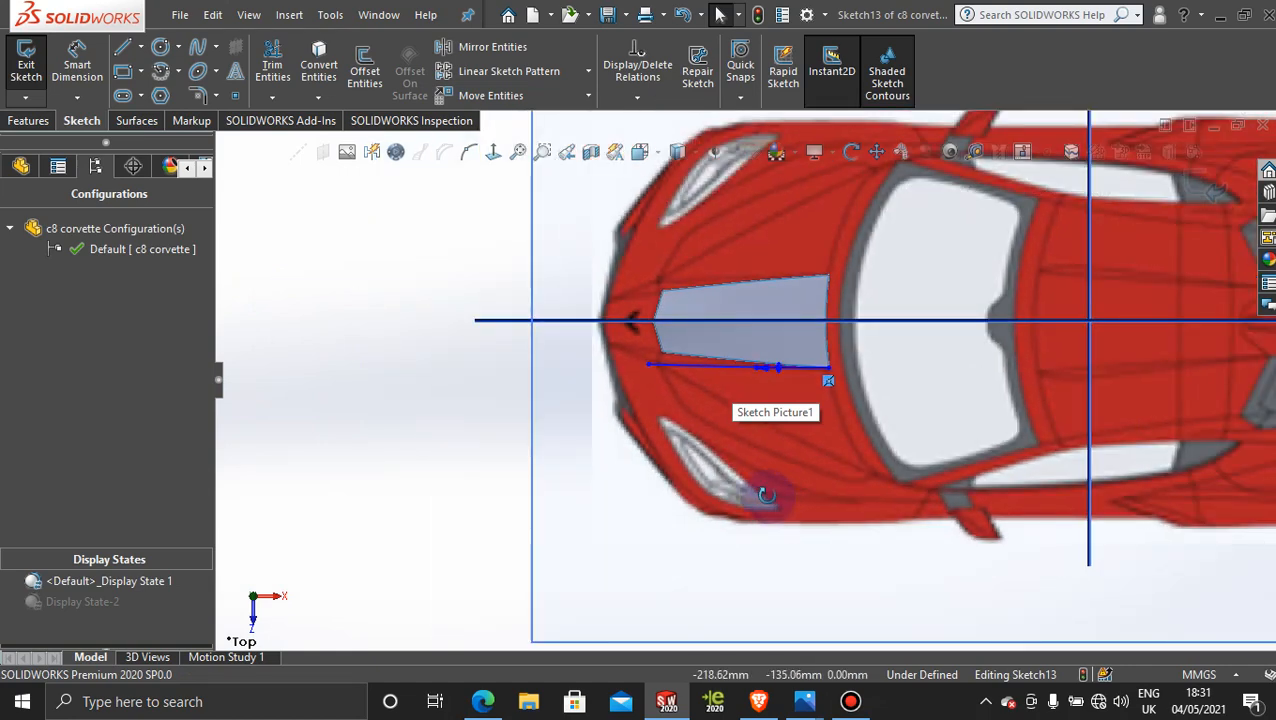
pyautogui.moveTo(763, 498)
pyautogui.mouseDown(button='middle')
pyautogui.moveTo(758, 440)
pyautogui.moveTo(782, 421)
pyautogui.mouseUp(button='middle')
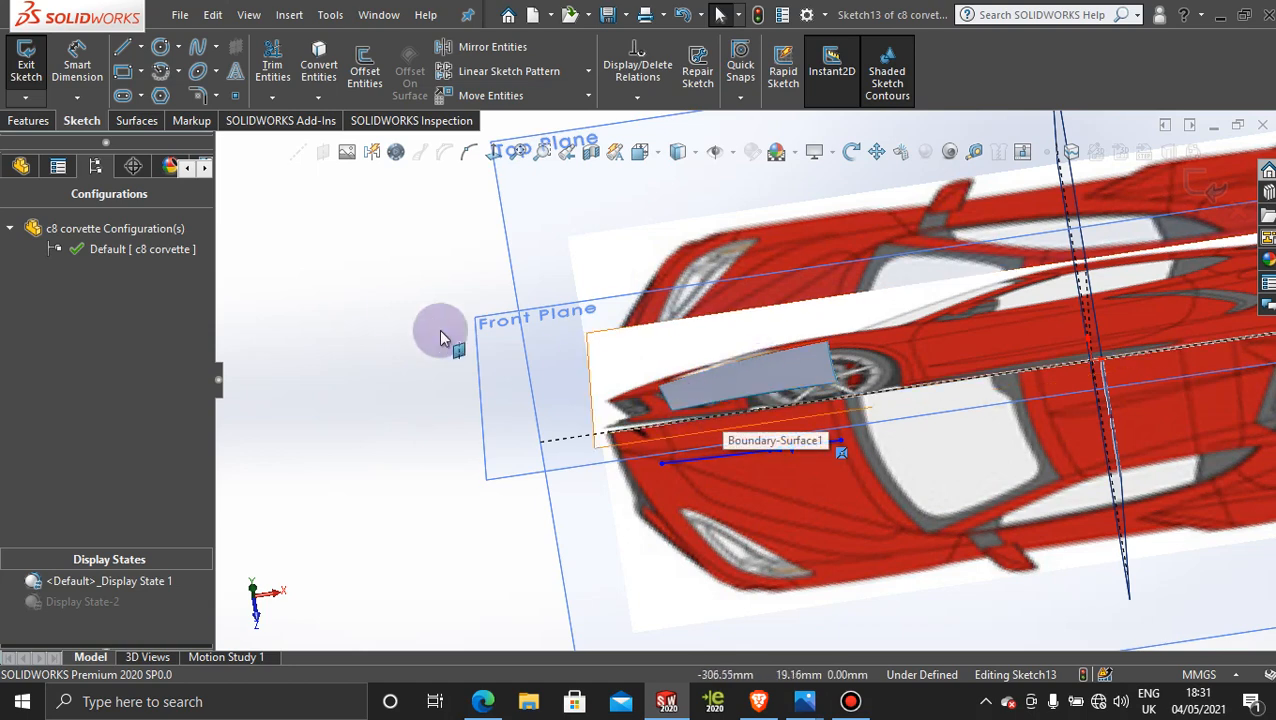
pyautogui.scroll(2, 547, 350)
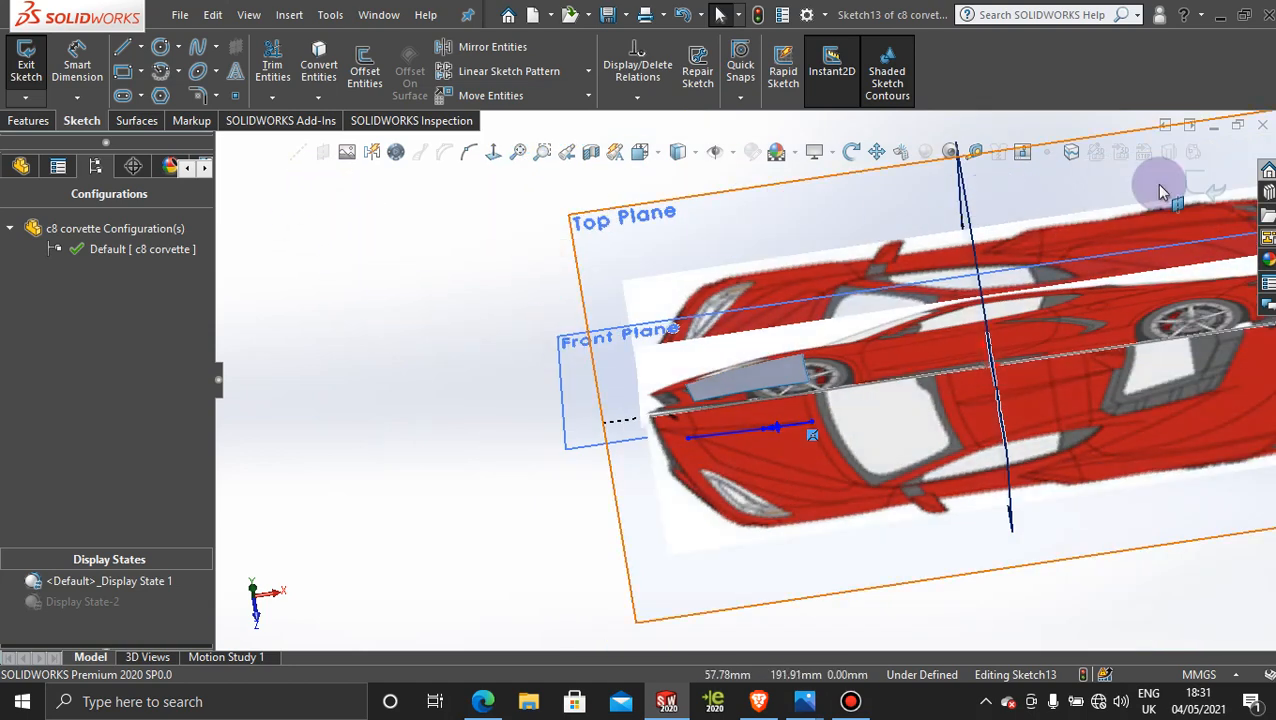
pyautogui.click(1210, 190)
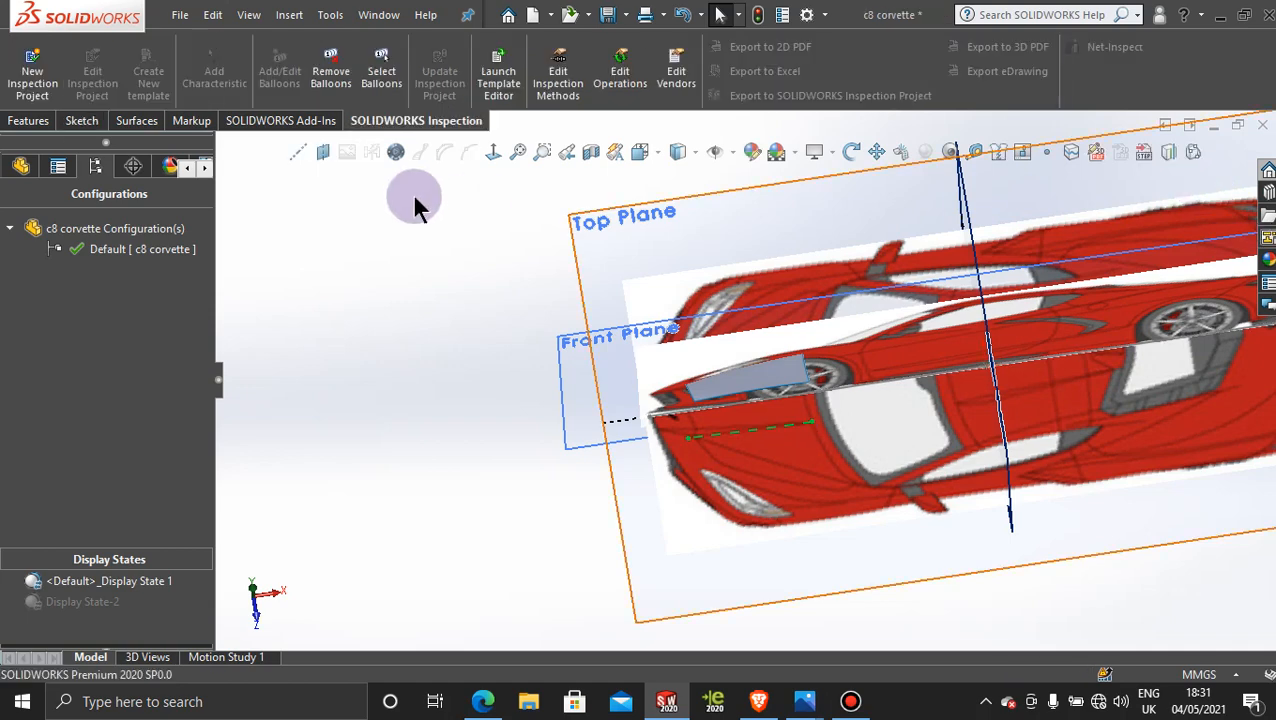
# - Start a new sketch on the Front Plane and orient the view normal to it
pyautogui.moveTo(430, 374); pyautogui.dragTo(427, 256, button='middle')
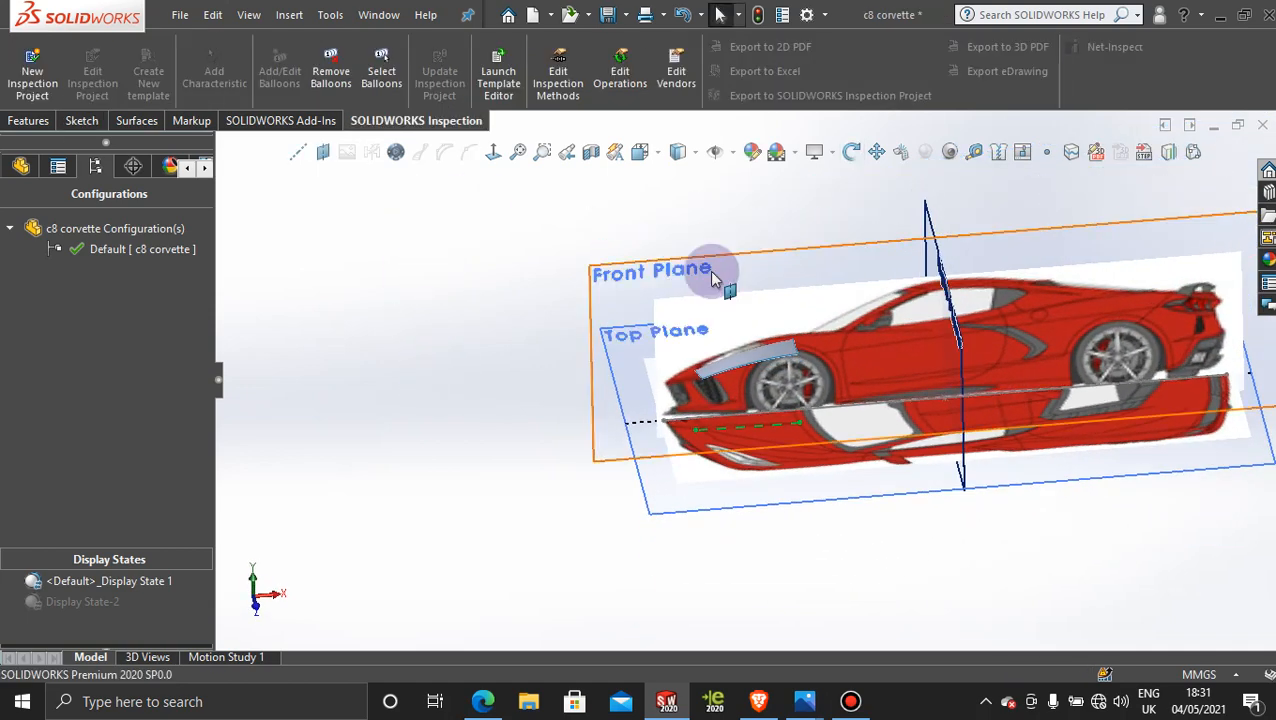
pyautogui.click(608, 275)
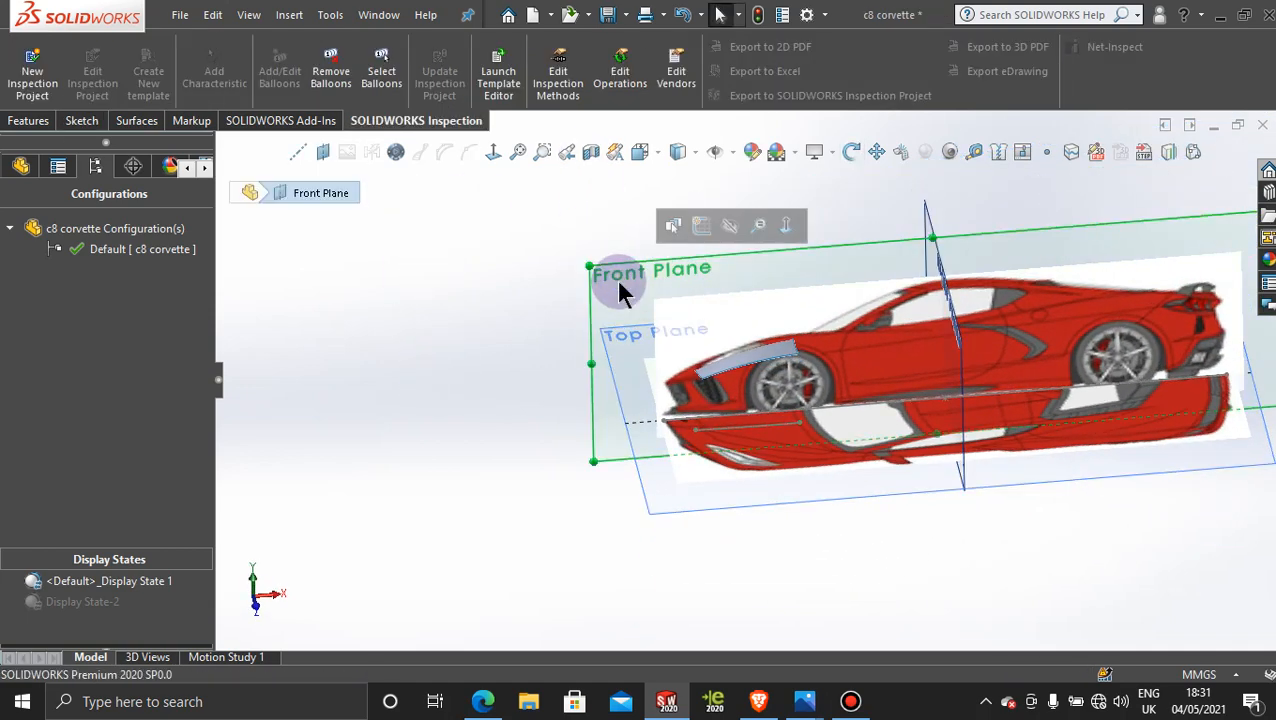
pyautogui.click(703, 225)
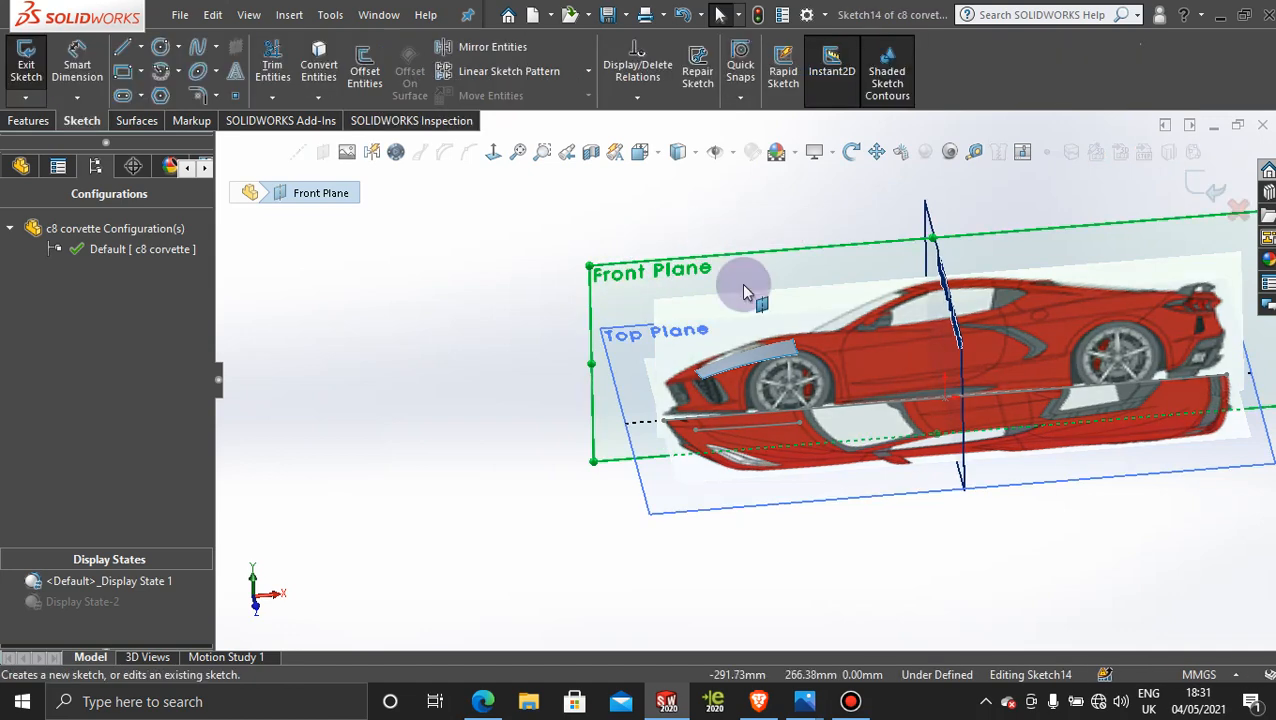
pyautogui.click(493, 151)
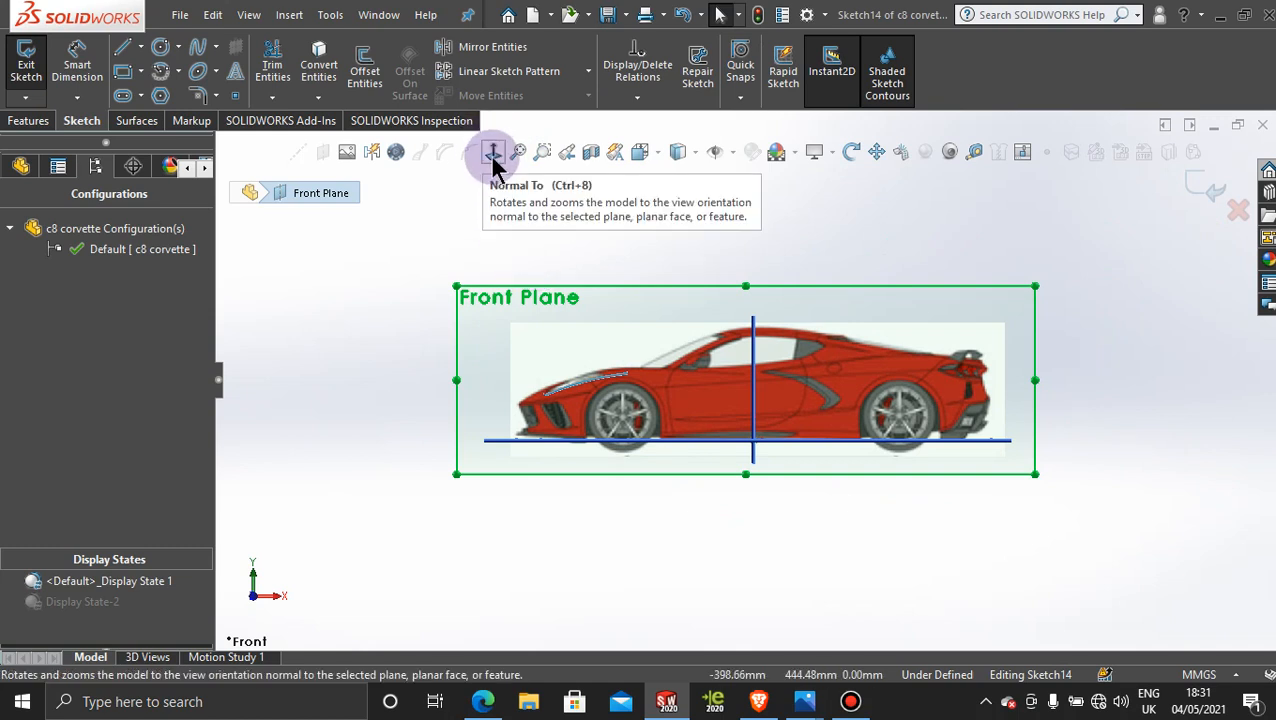
# - Examine the drawing and sketch settings in the system options
pyautogui.click(824, 15)
pyautogui.click(836, 38)
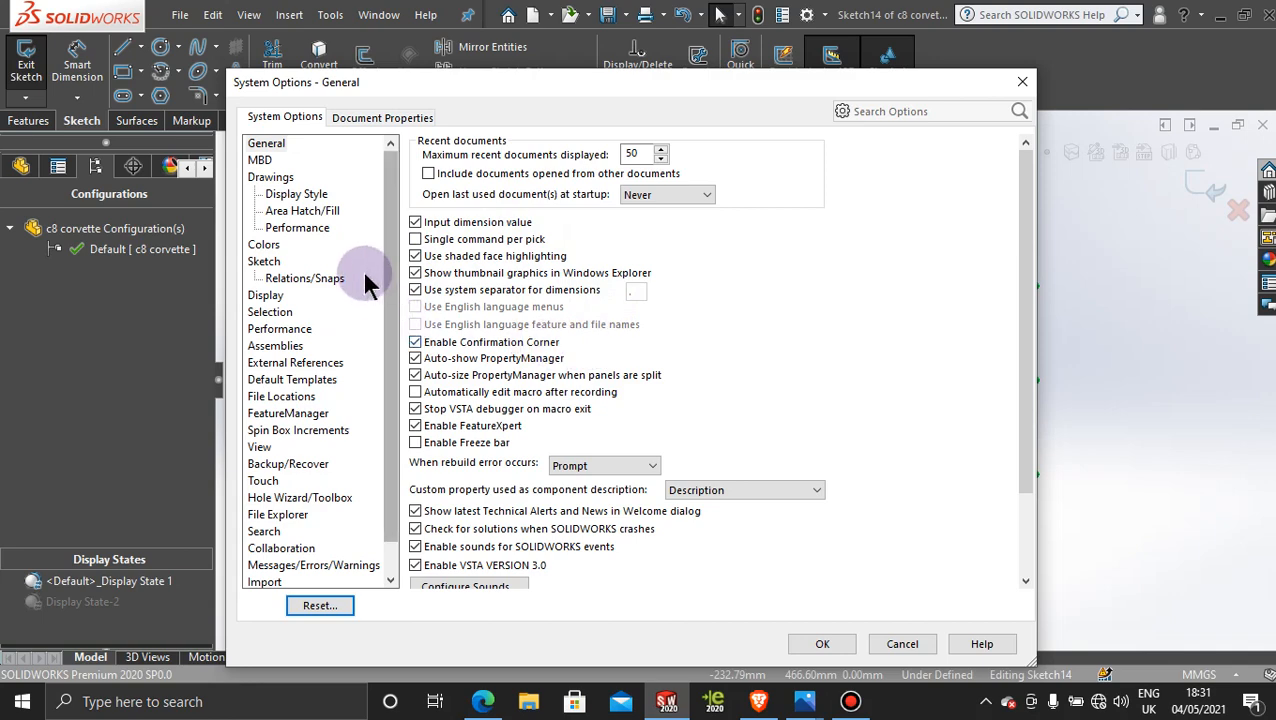
pyautogui.click(283, 180)
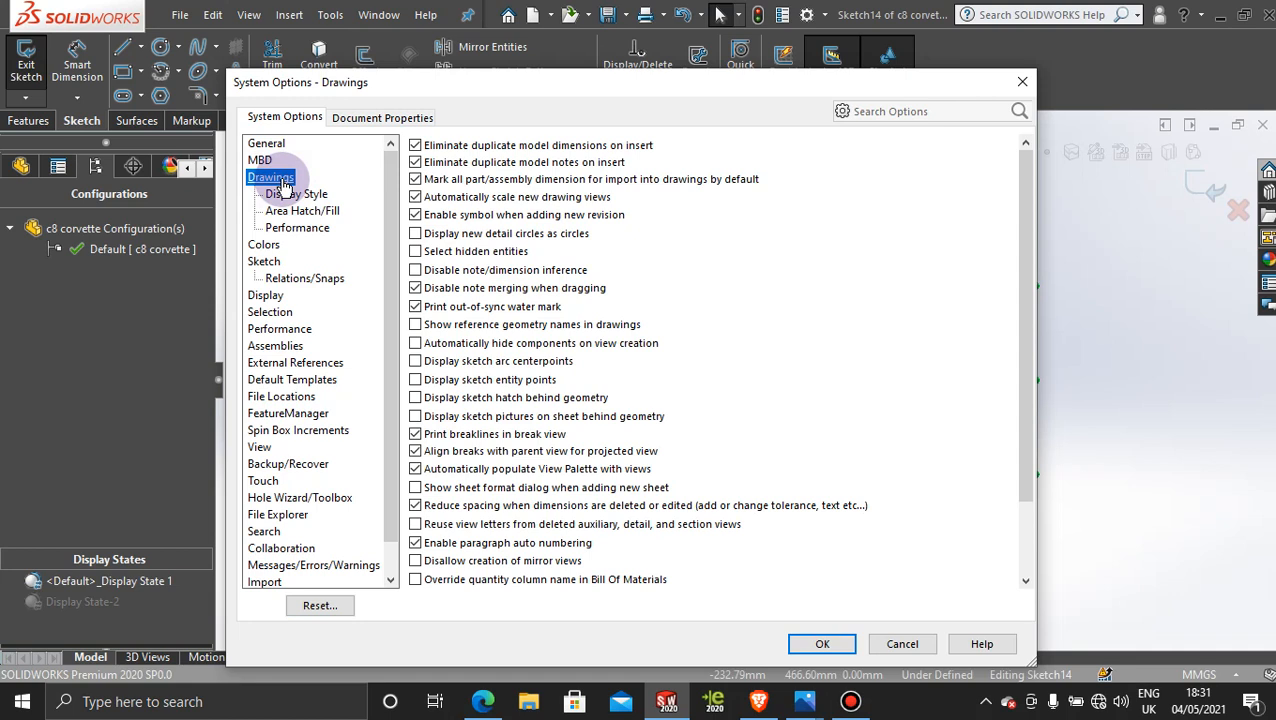
pyautogui.click(298, 197)
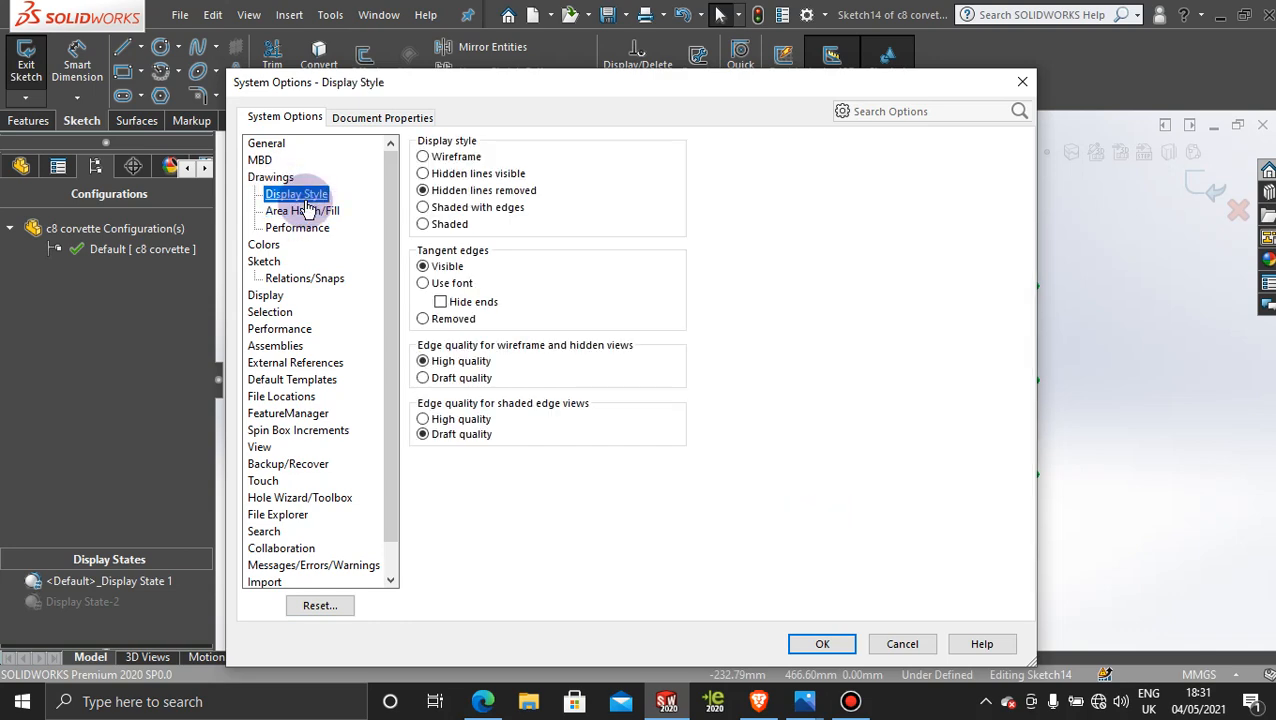
pyautogui.click(305, 211)
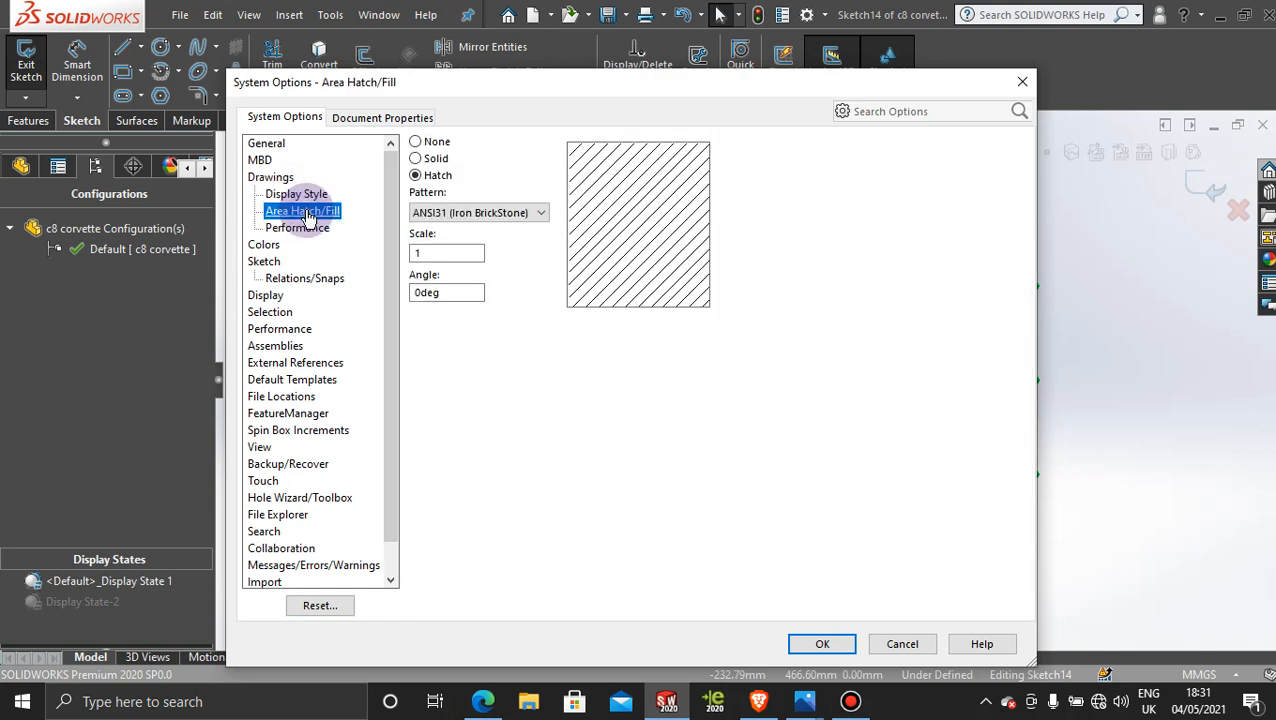
pyautogui.click(306, 232)
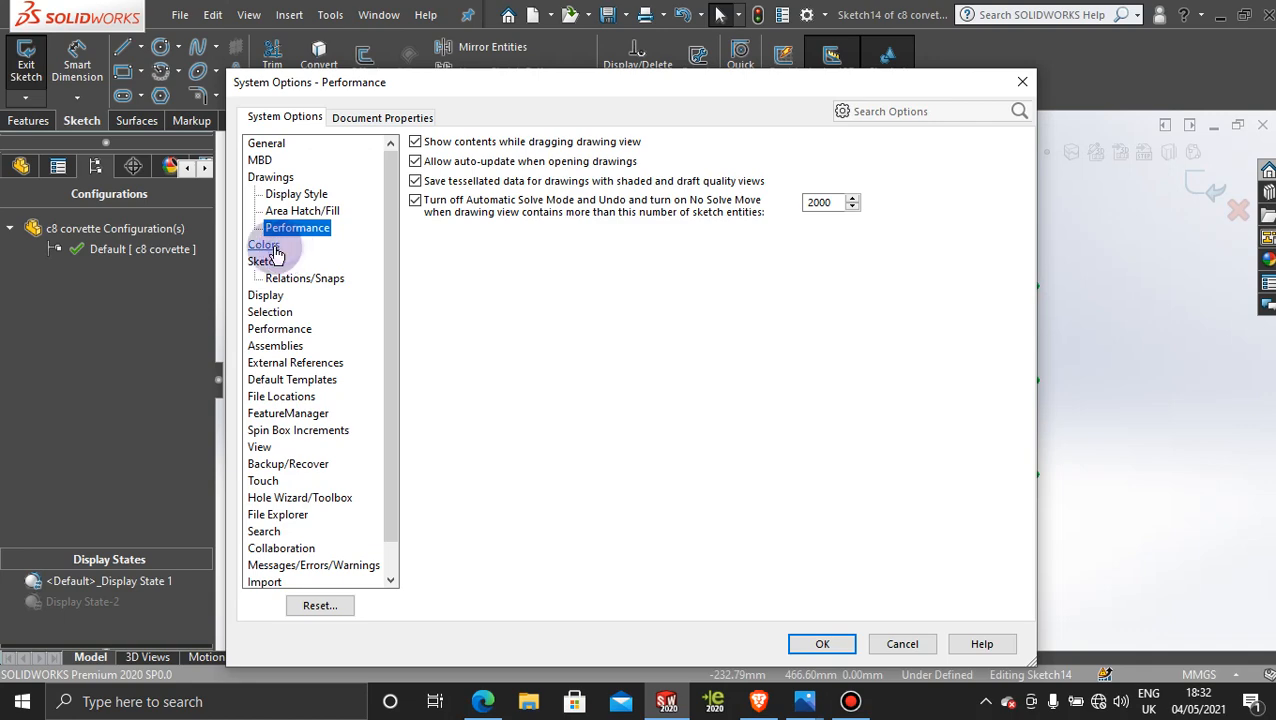
pyautogui.click(265, 245)
pyautogui.click(272, 262)
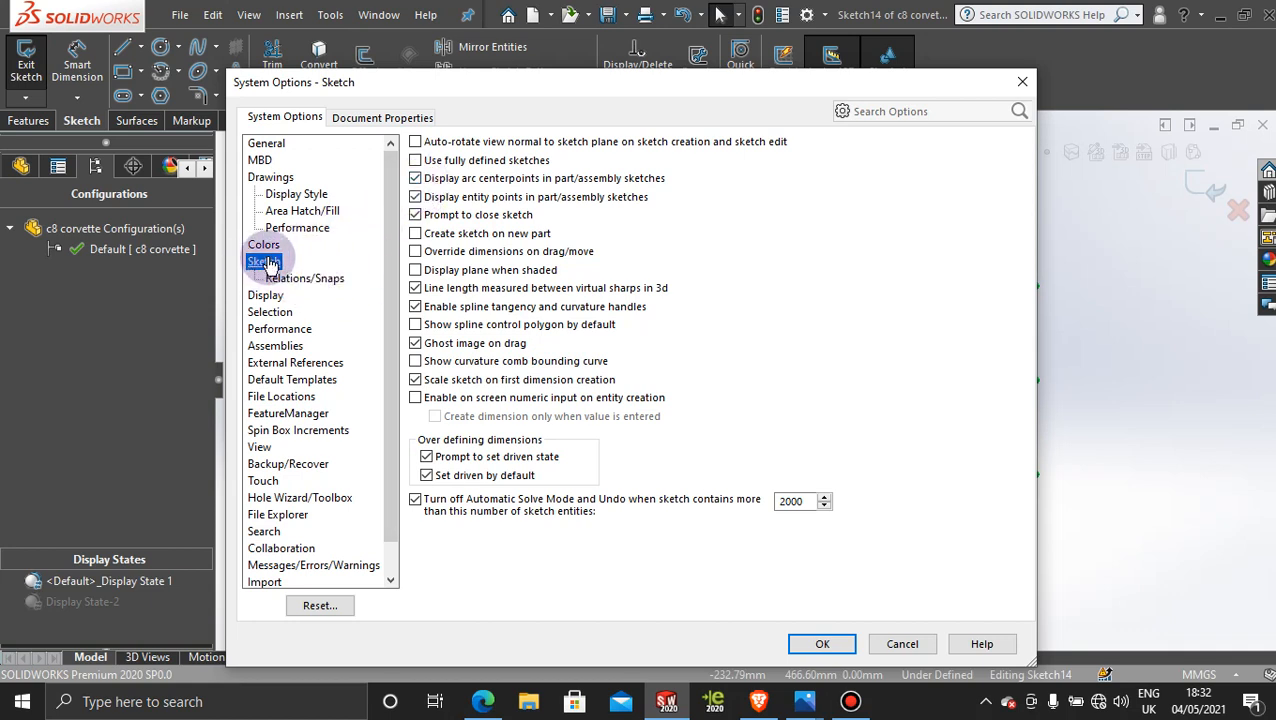
# - Turn on auto-rotate view normal to sketch plane, turn it back off, and close the system options
pyautogui.click(416, 142)
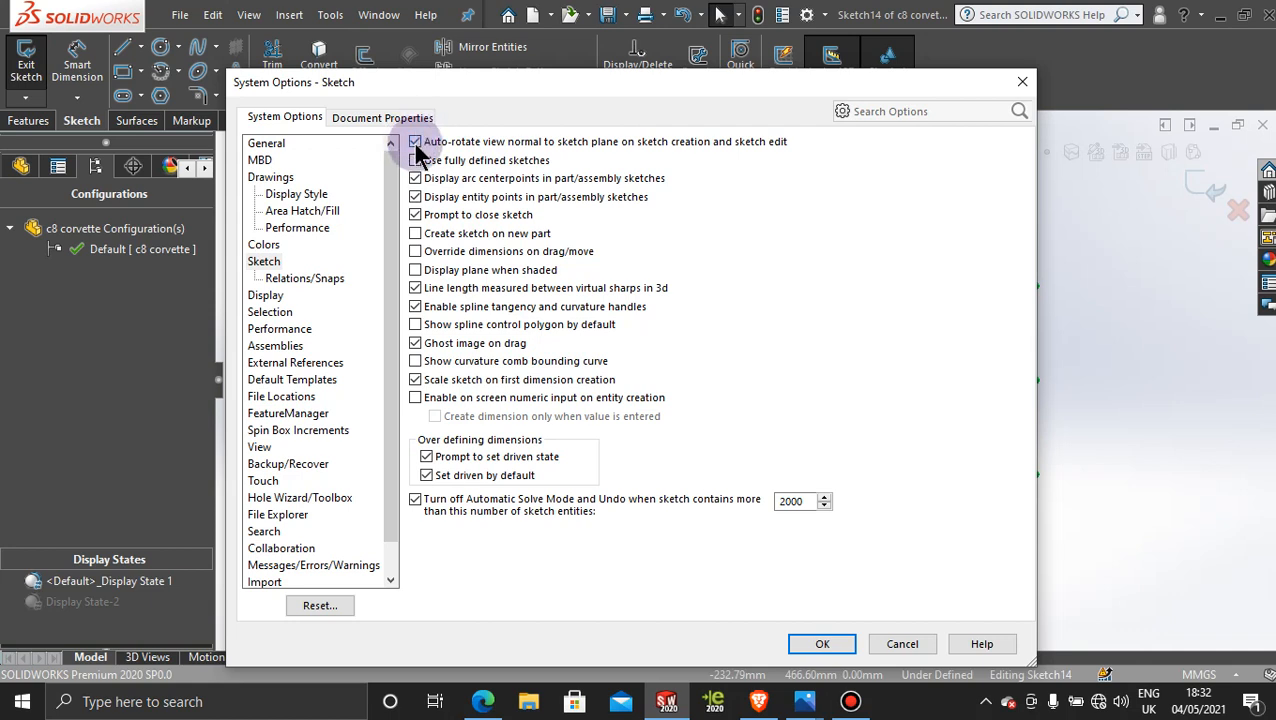
pyautogui.click(416, 143)
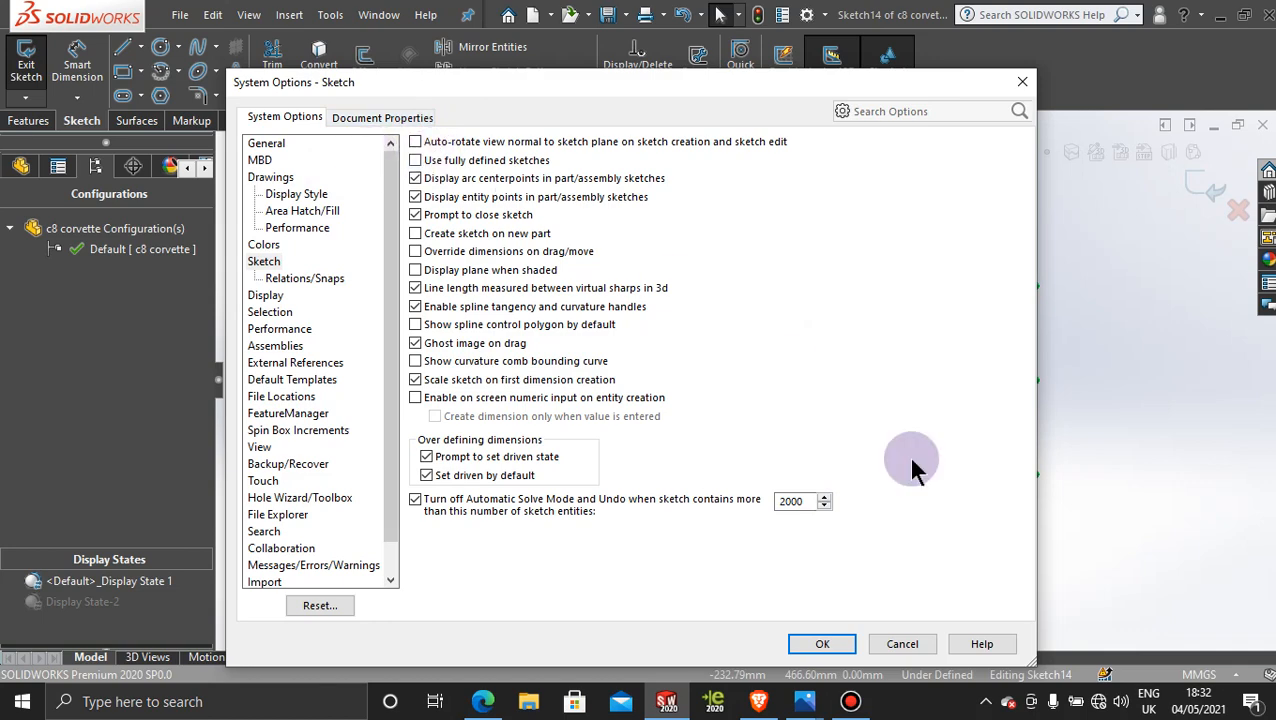
pyautogui.click(833, 640)
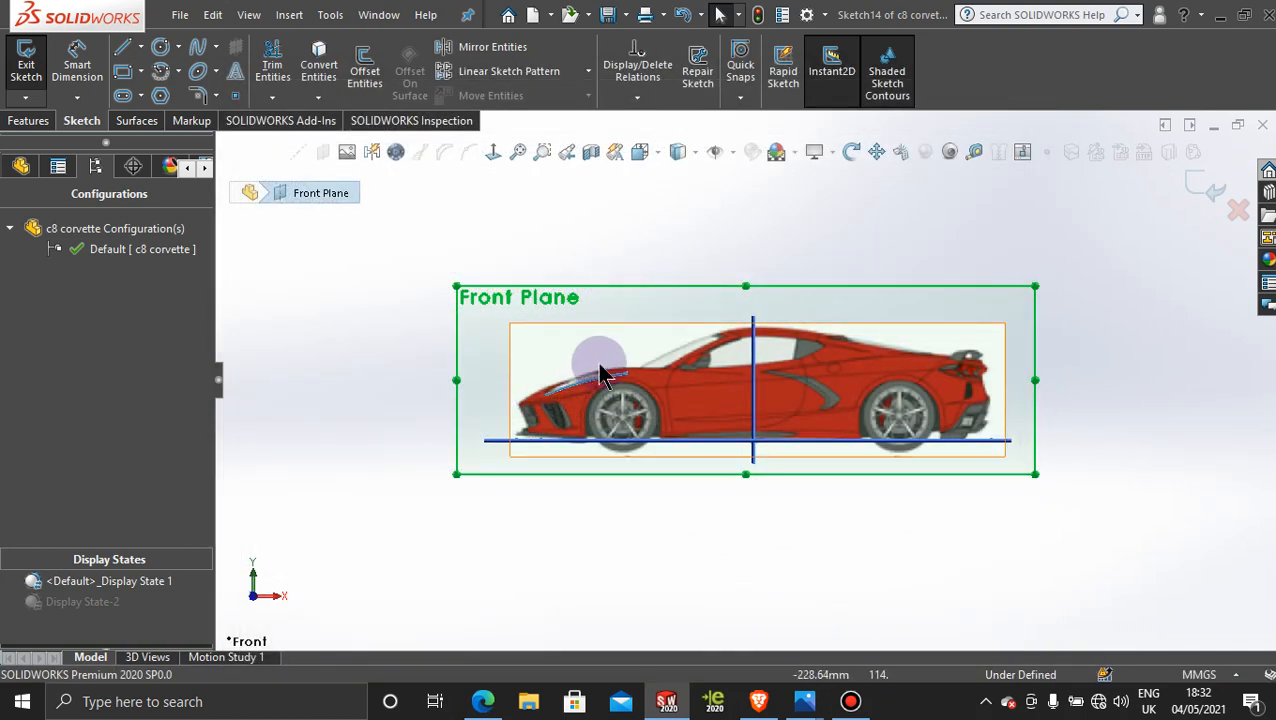
# - Examine how the hood surface lines up with the side-view reference picture above the front wheel
pyautogui.scroll(-3, 601, 370)
pyautogui.scroll(-2, 600, 475)
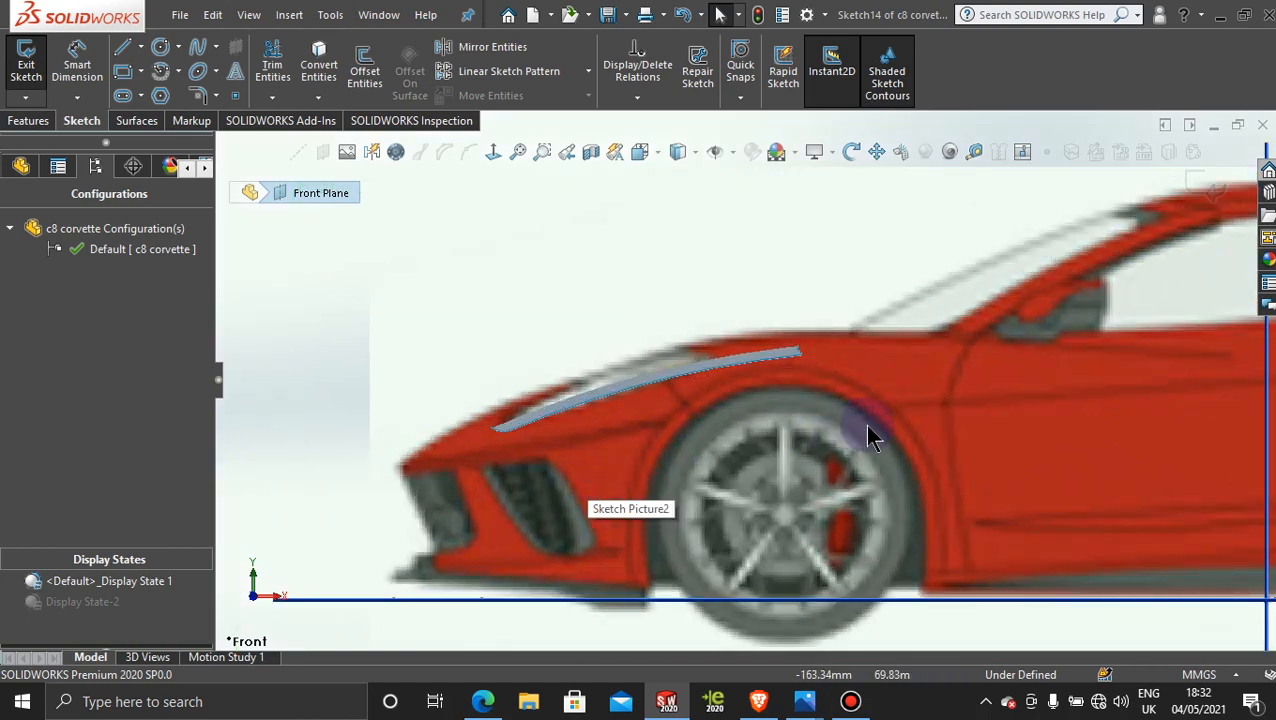
pyautogui.scroll(-1, 688, 413)
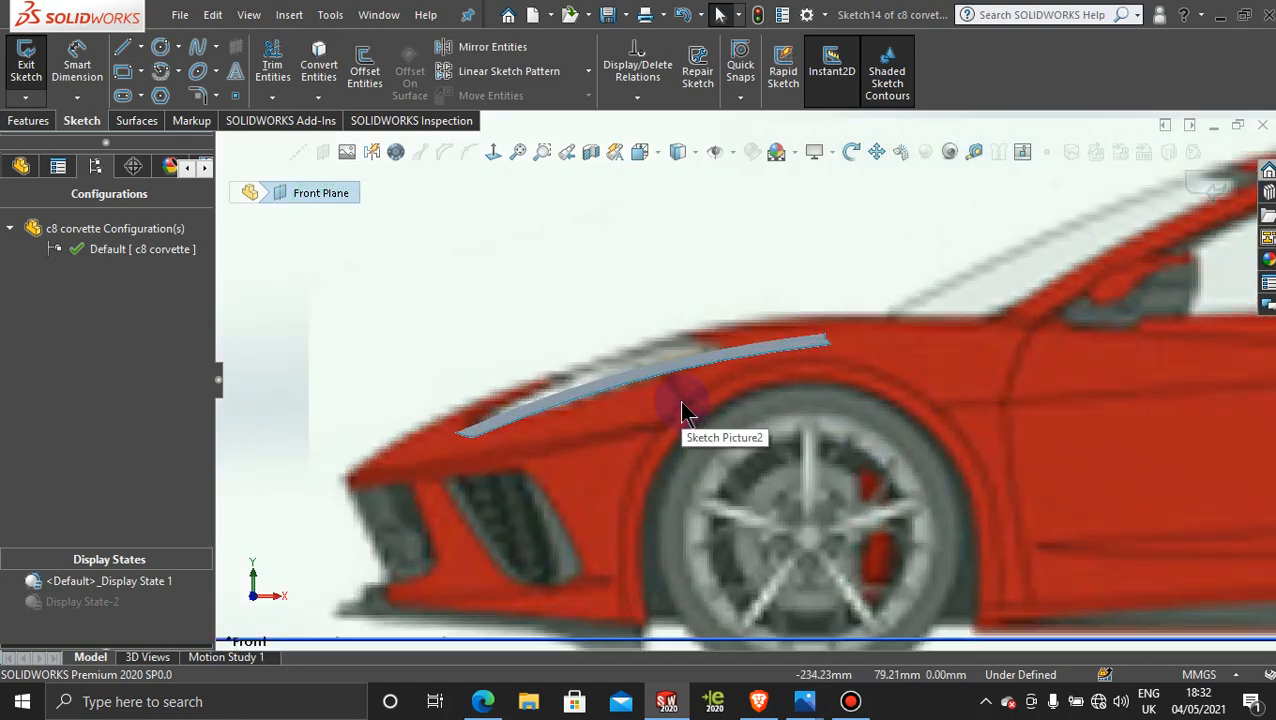
pyautogui.scroll(-1, 682, 405)
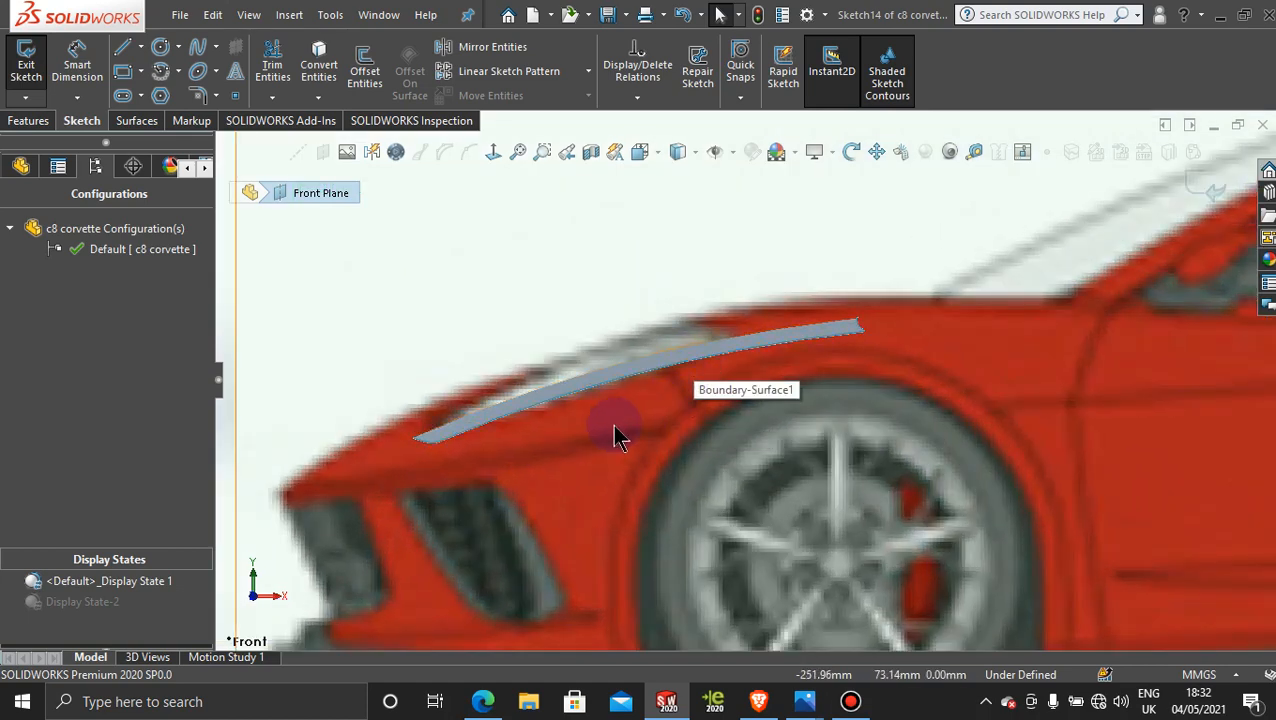
pyautogui.moveTo(614, 426); pyautogui.dragTo(638, 446, button='middle')
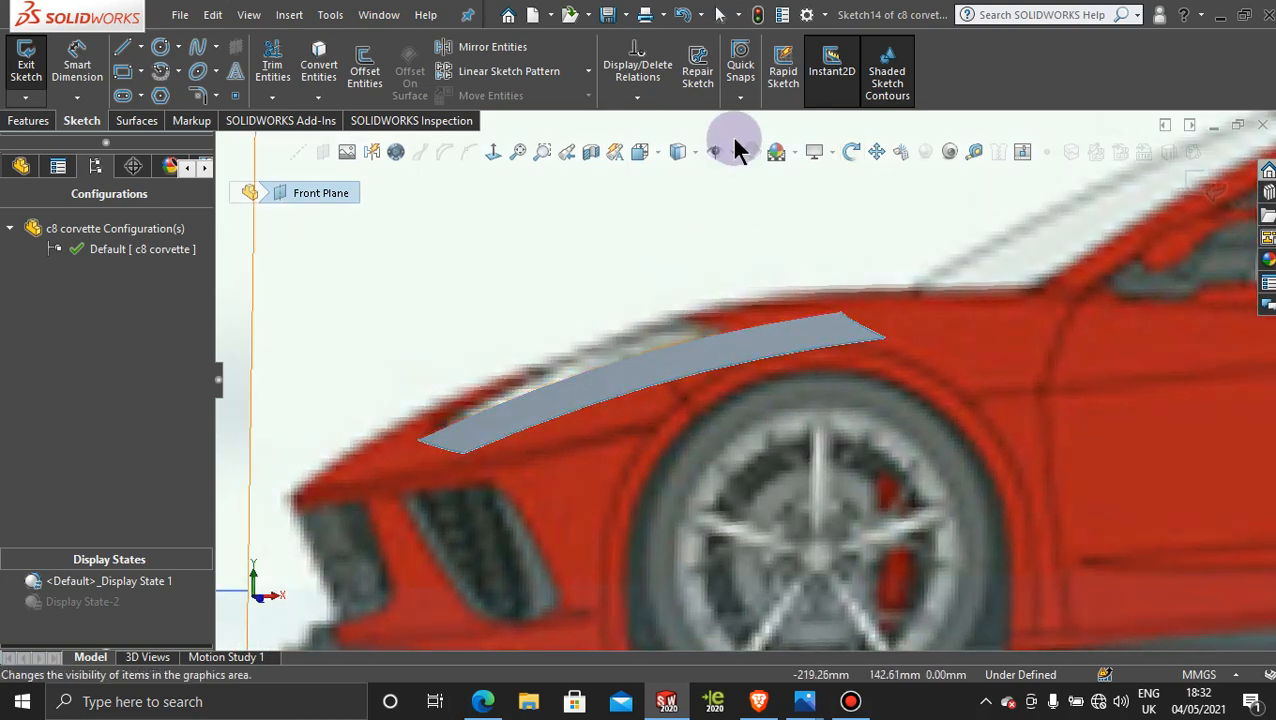
pyautogui.click(494, 153)
pyautogui.scroll(-5, 678, 385)
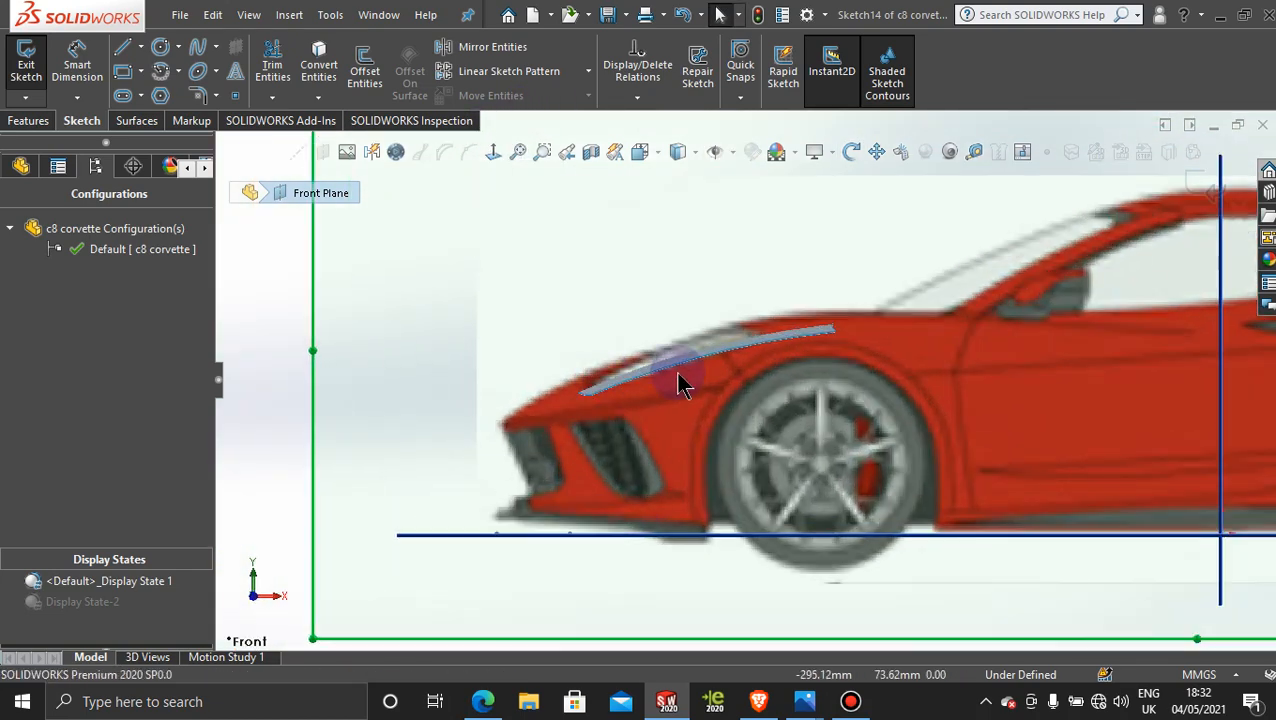
pyautogui.scroll(-3, 819, 376)
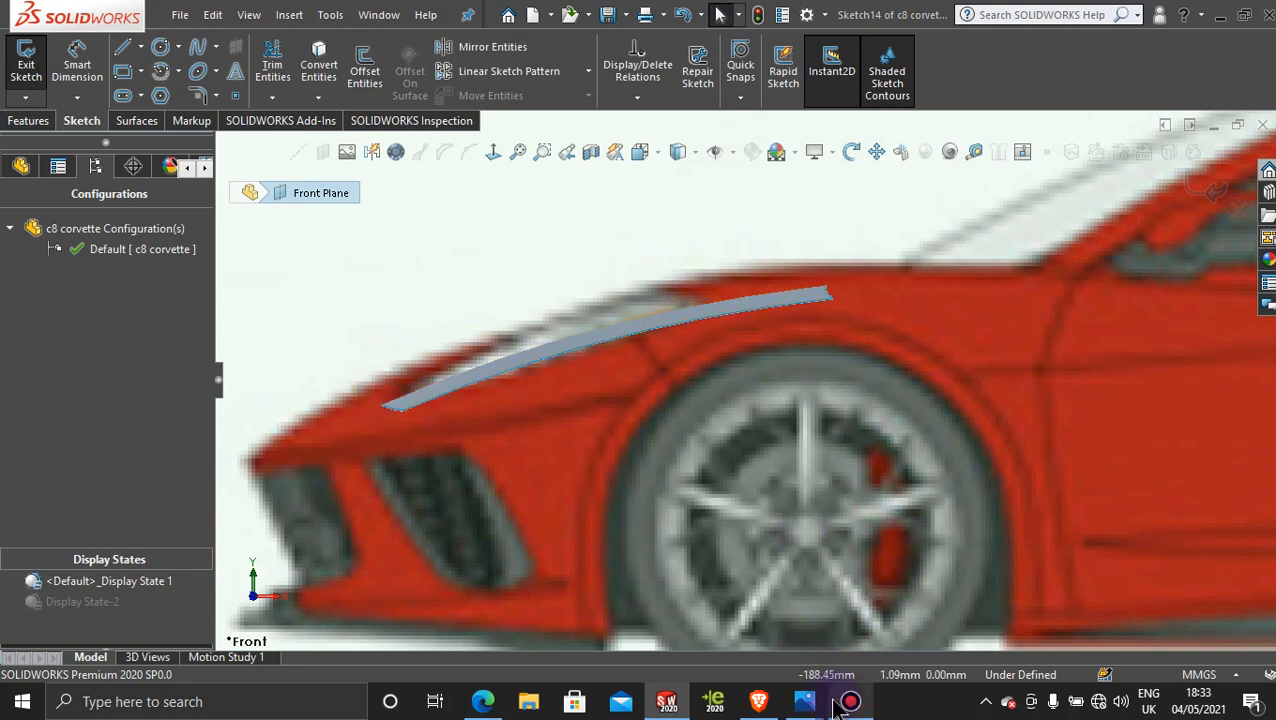
pyautogui.moveTo(816, 706)
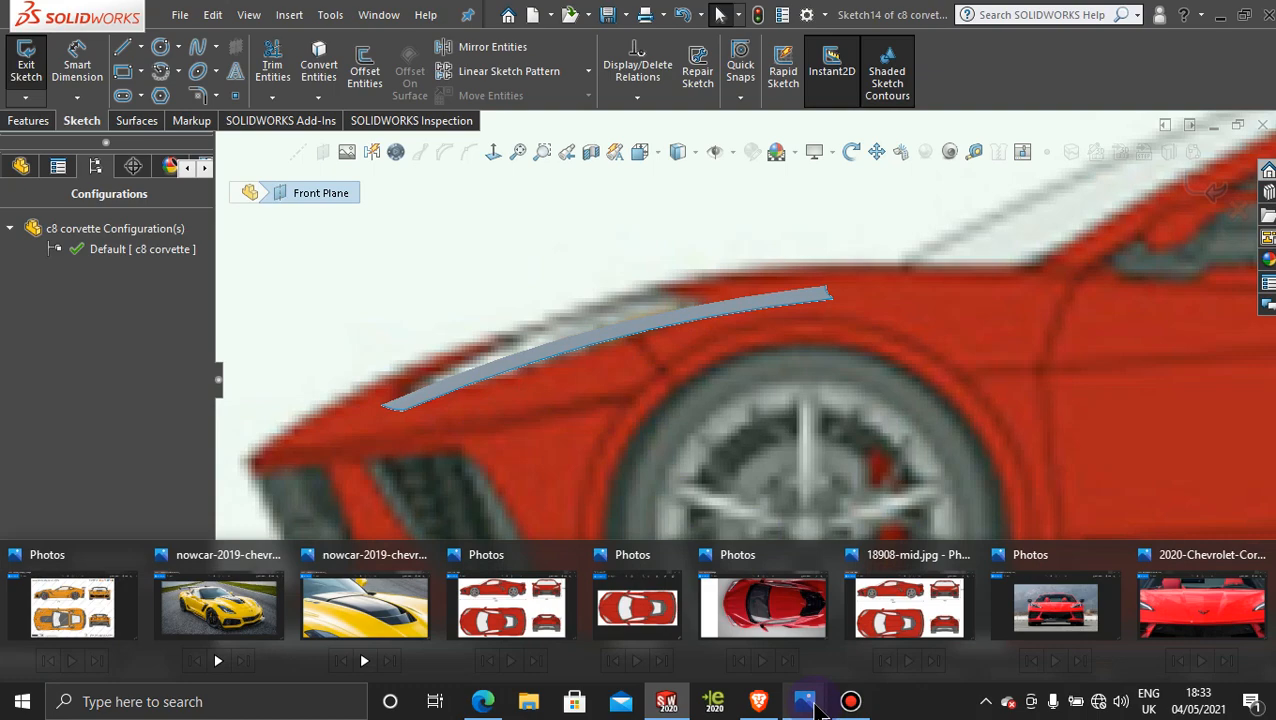
pyautogui.moveTo(1225, 615)
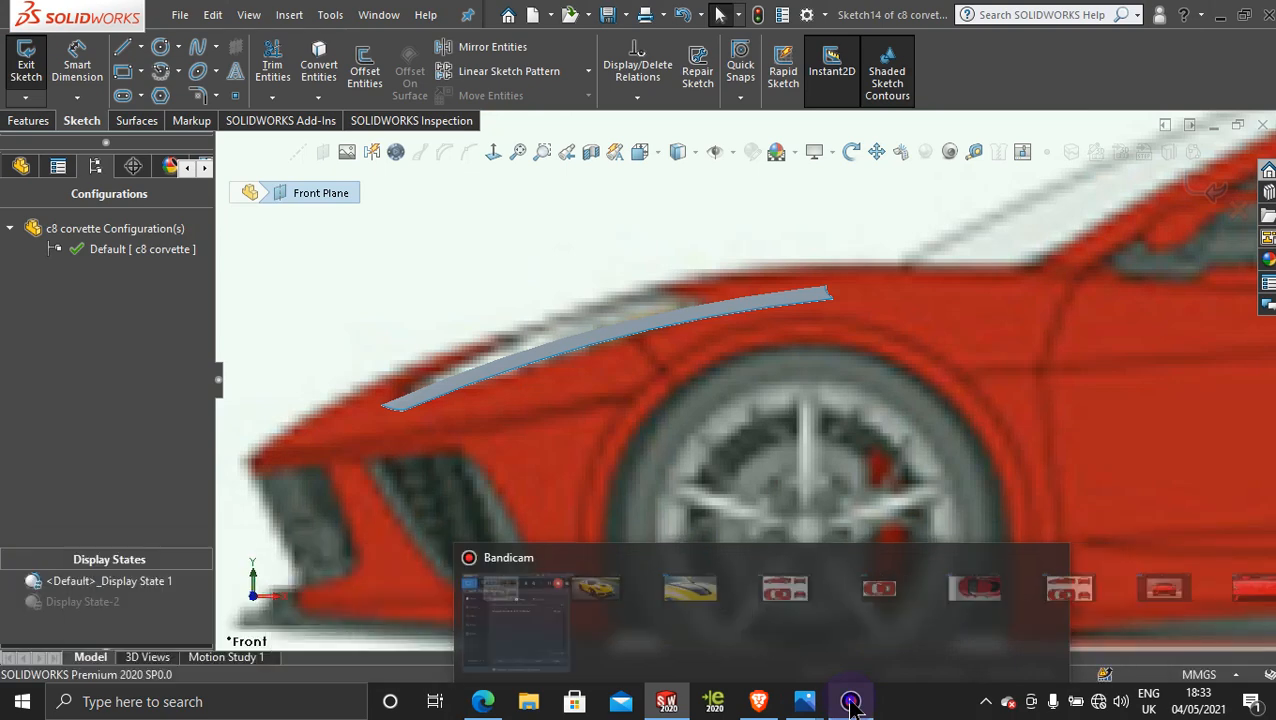
pyautogui.click(850, 701)
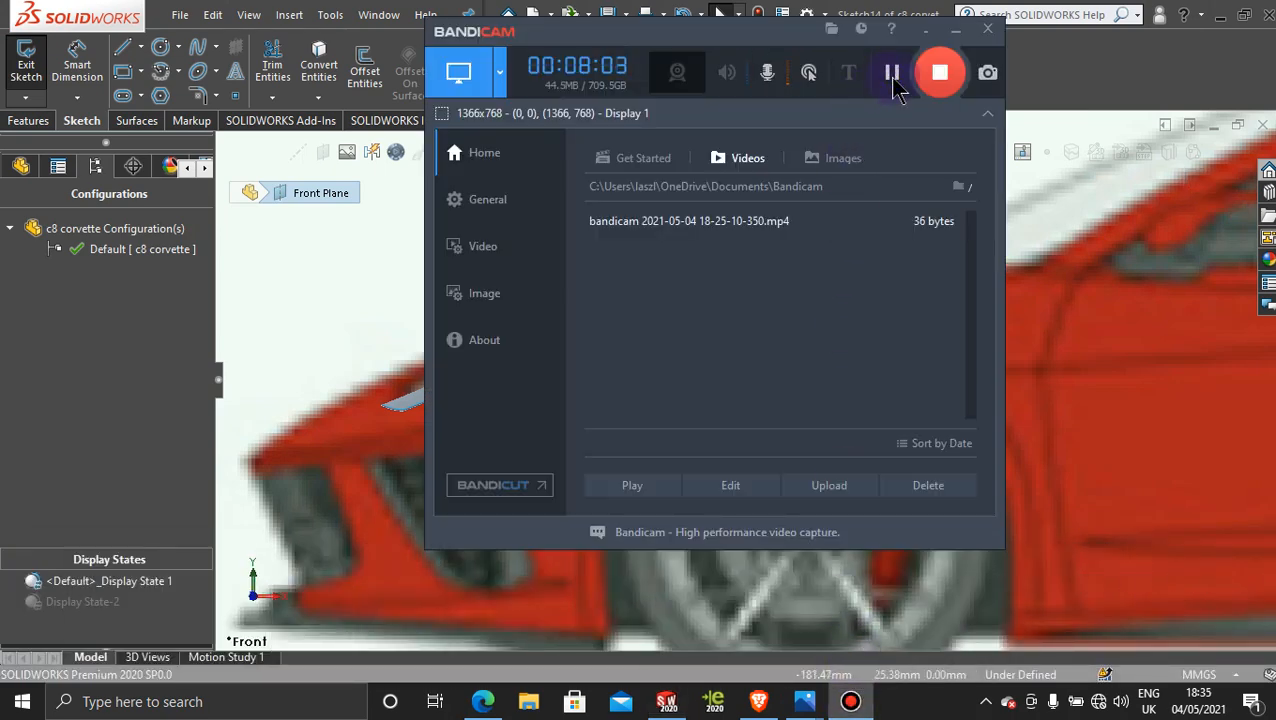
pyautogui.click(955, 30)
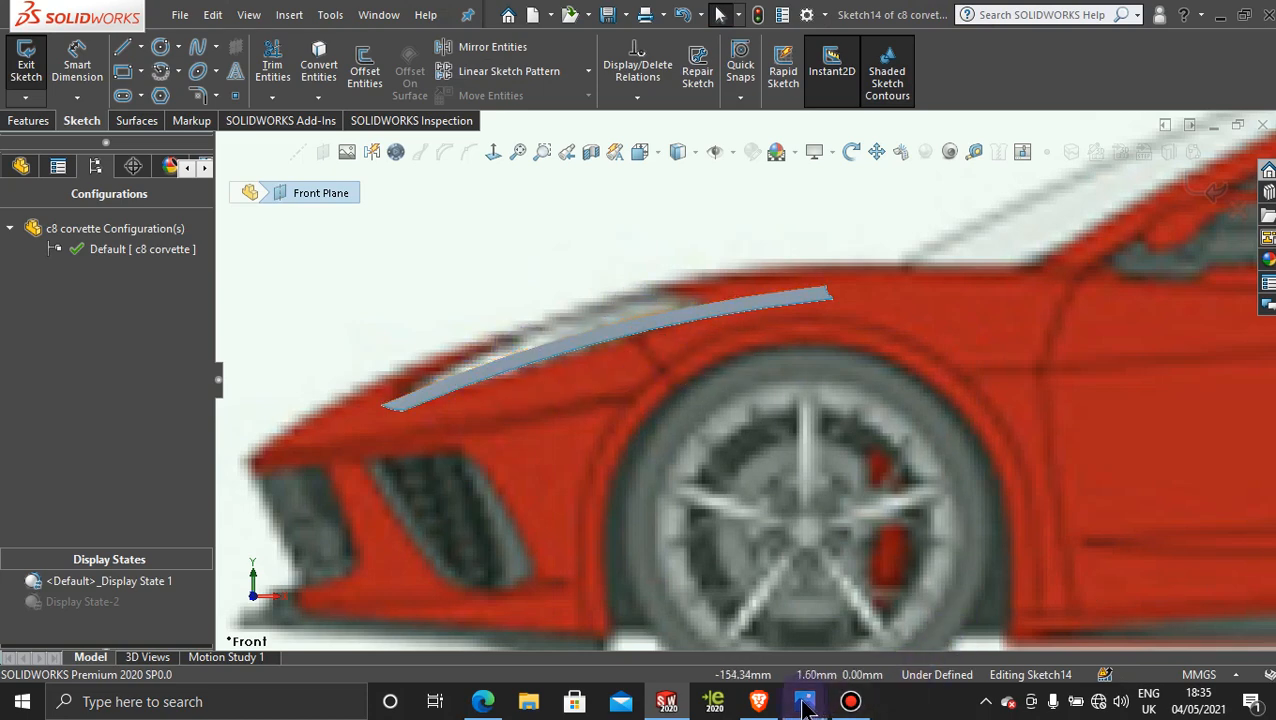
# - Switch to the 2020-Chevrolet-Corvette-C8-front.jpg photo, examine the hood creases at close range, and return to the sketch
pyautogui.moveTo(805, 705)
pyautogui.click(1155, 600)
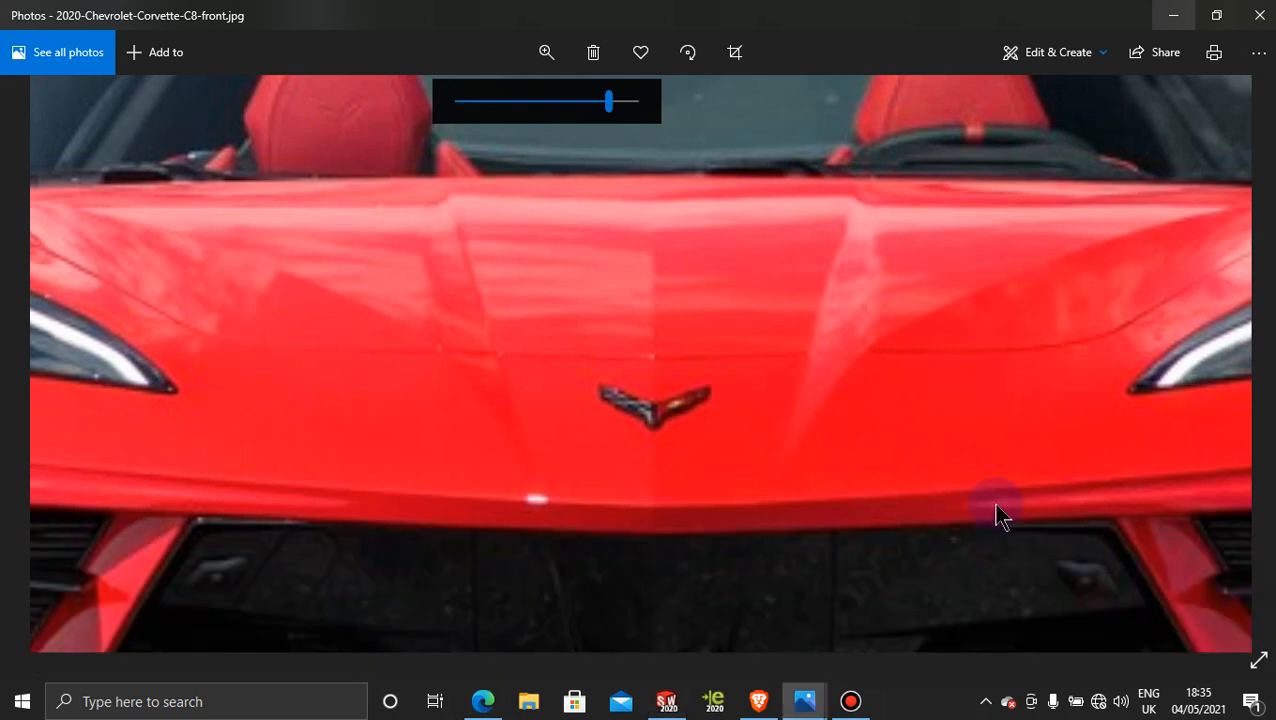
pyautogui.doubleClick(889, 340)
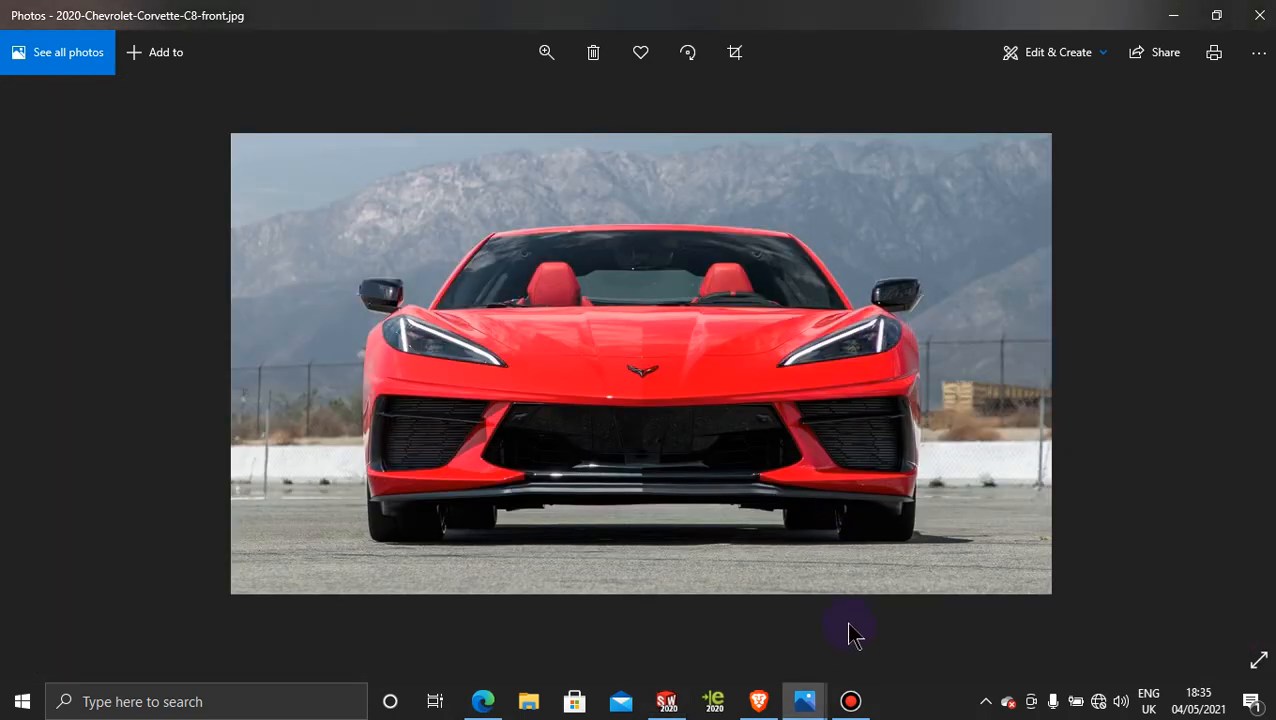
pyautogui.click(555, 55)
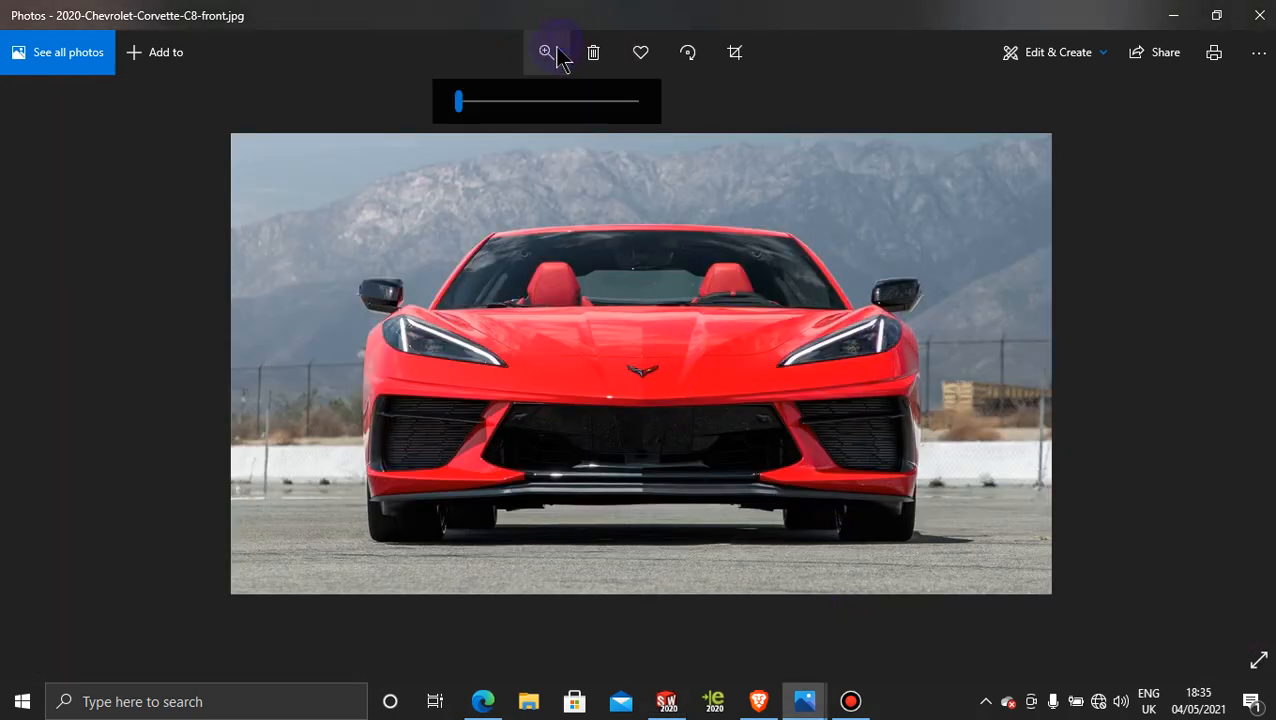
pyautogui.moveTo(459, 101); pyautogui.dragTo(536, 101)
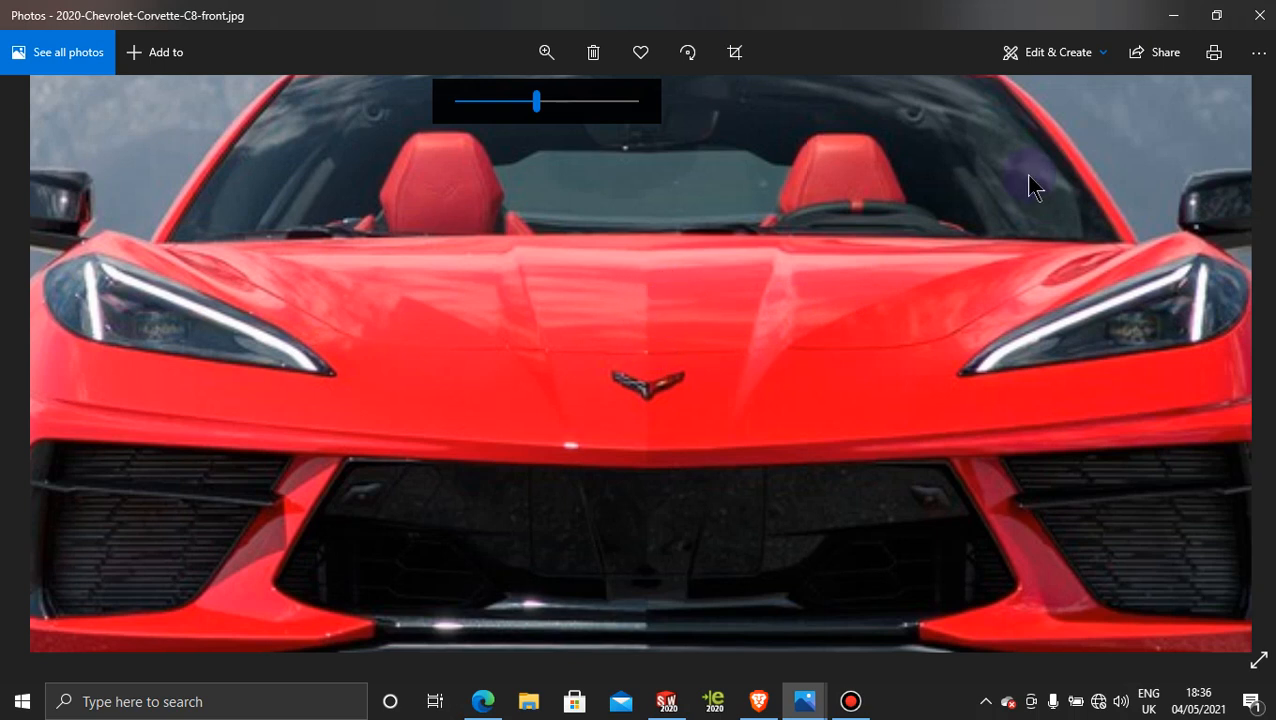
pyautogui.click(1178, 14)
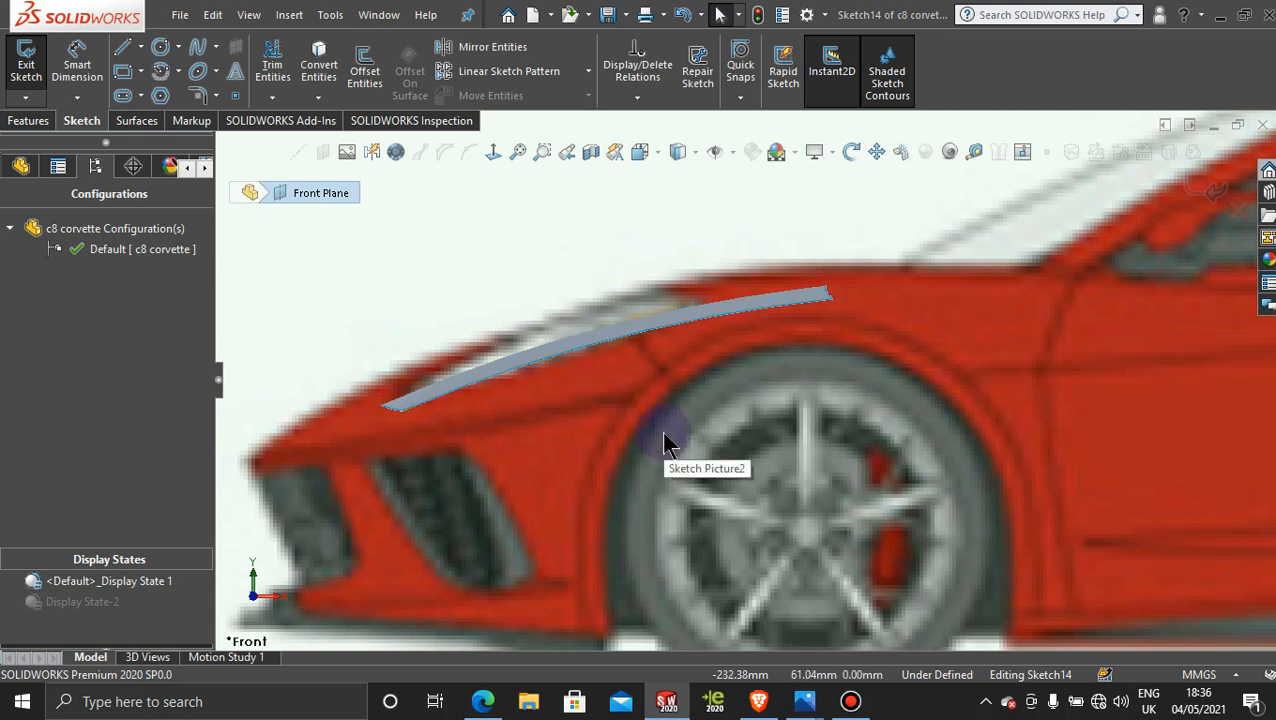
# - Set up a reversed 5 mm Offset Entities from the hood surface's lower edge, above the surface
pyautogui.click(366, 72)
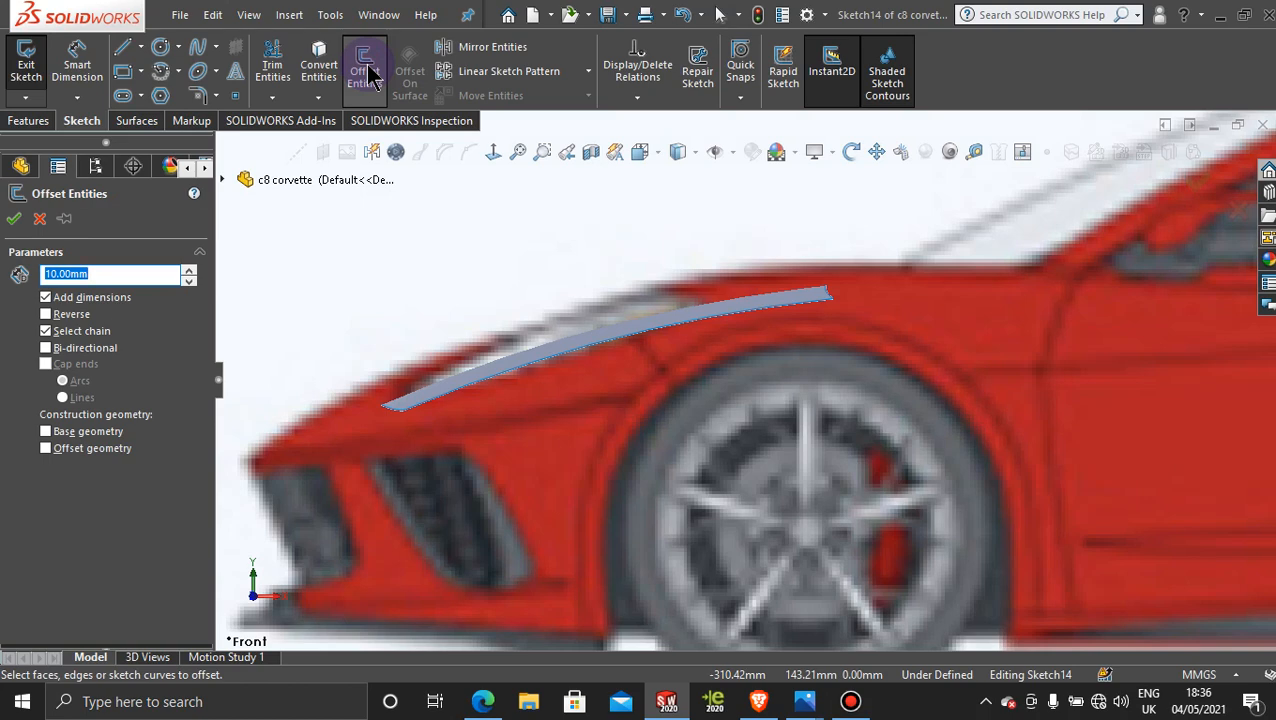
pyautogui.click(583, 351)
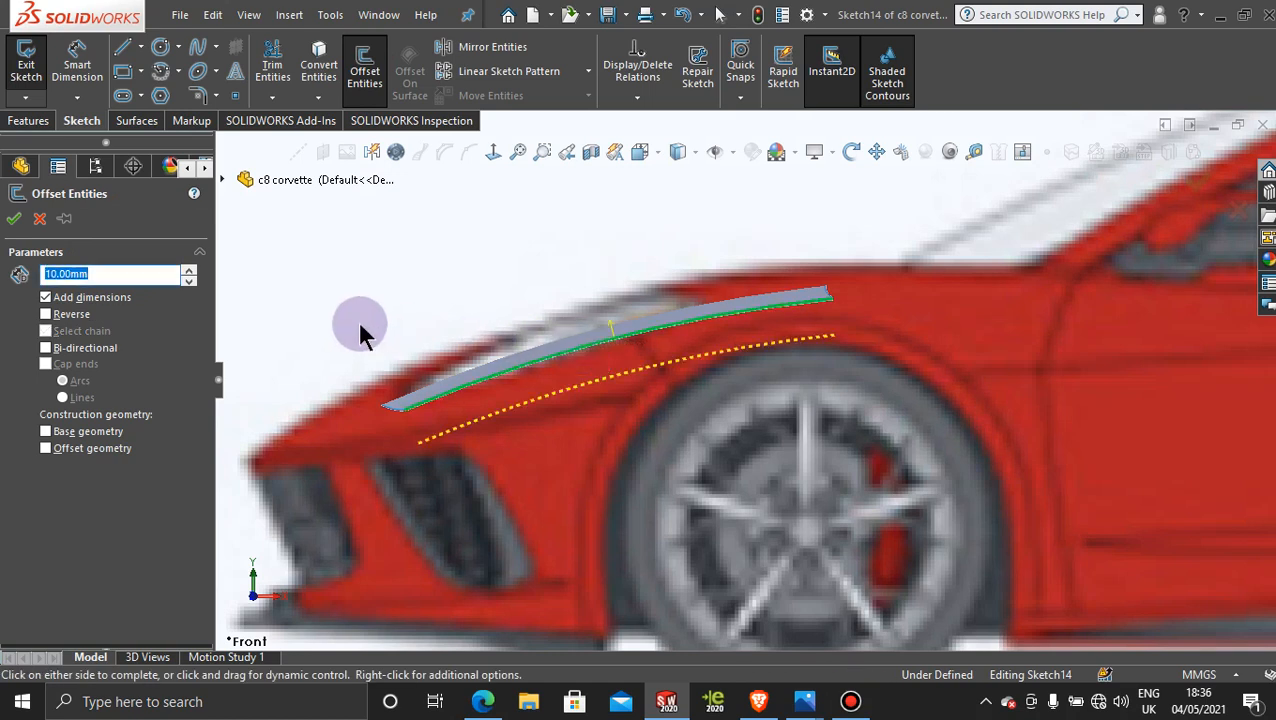
pyautogui.click(45, 315)
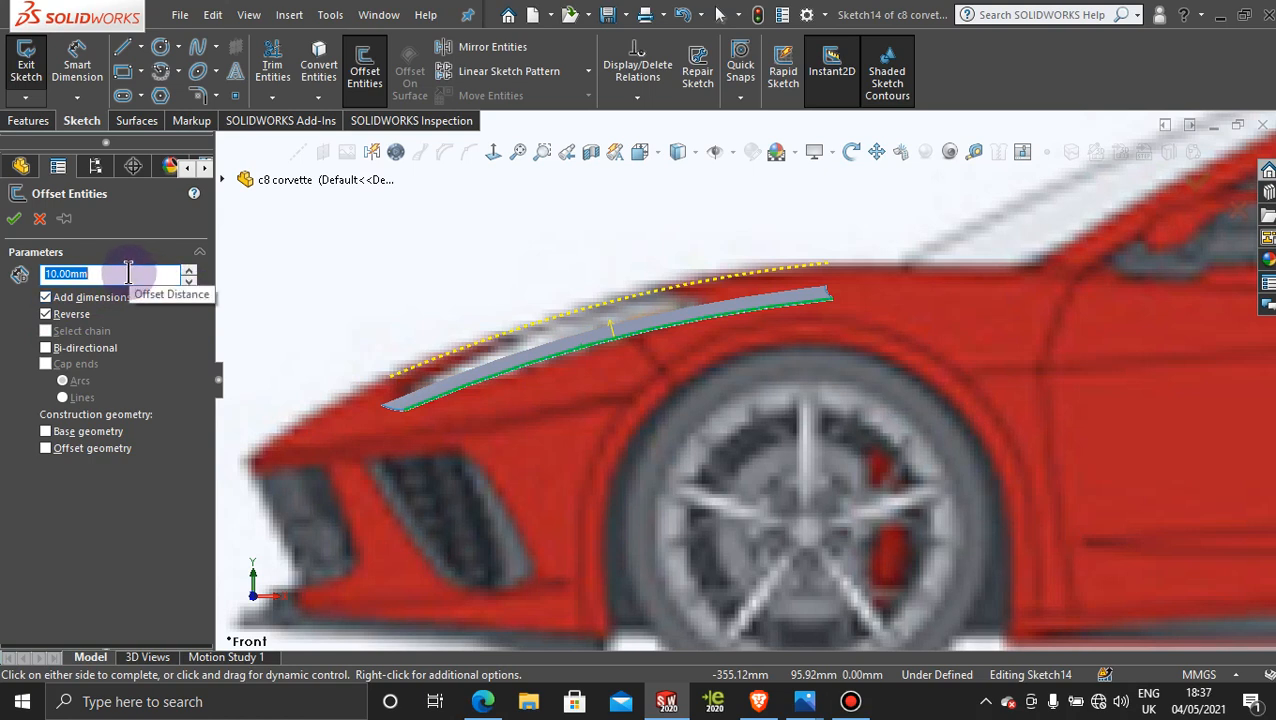
pyautogui.write('5')
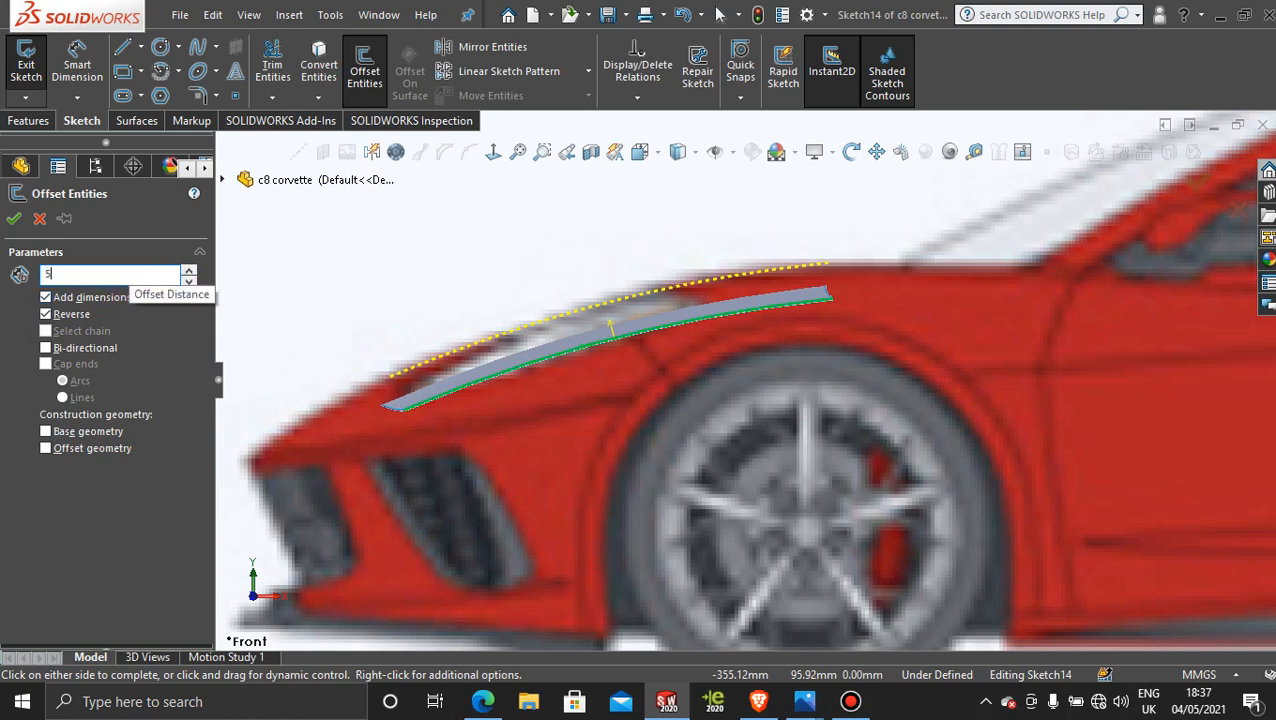
pyautogui.press('Return')
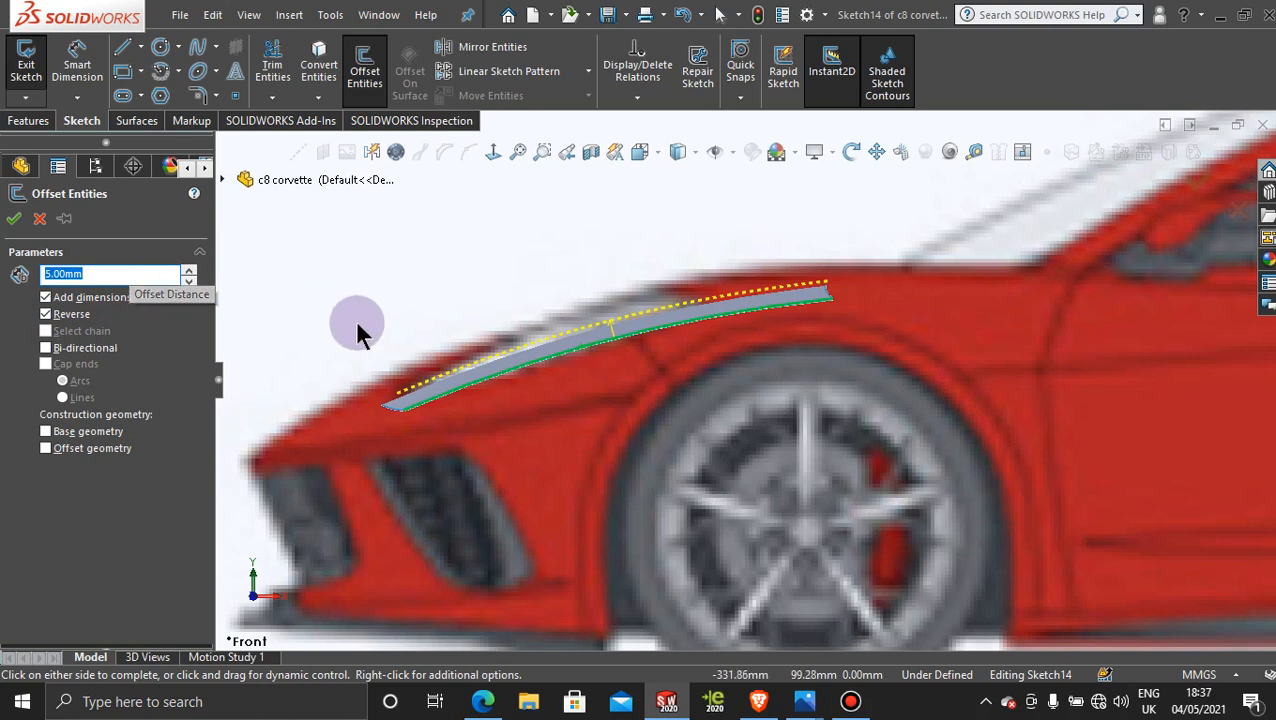
pyautogui.click(850, 701)
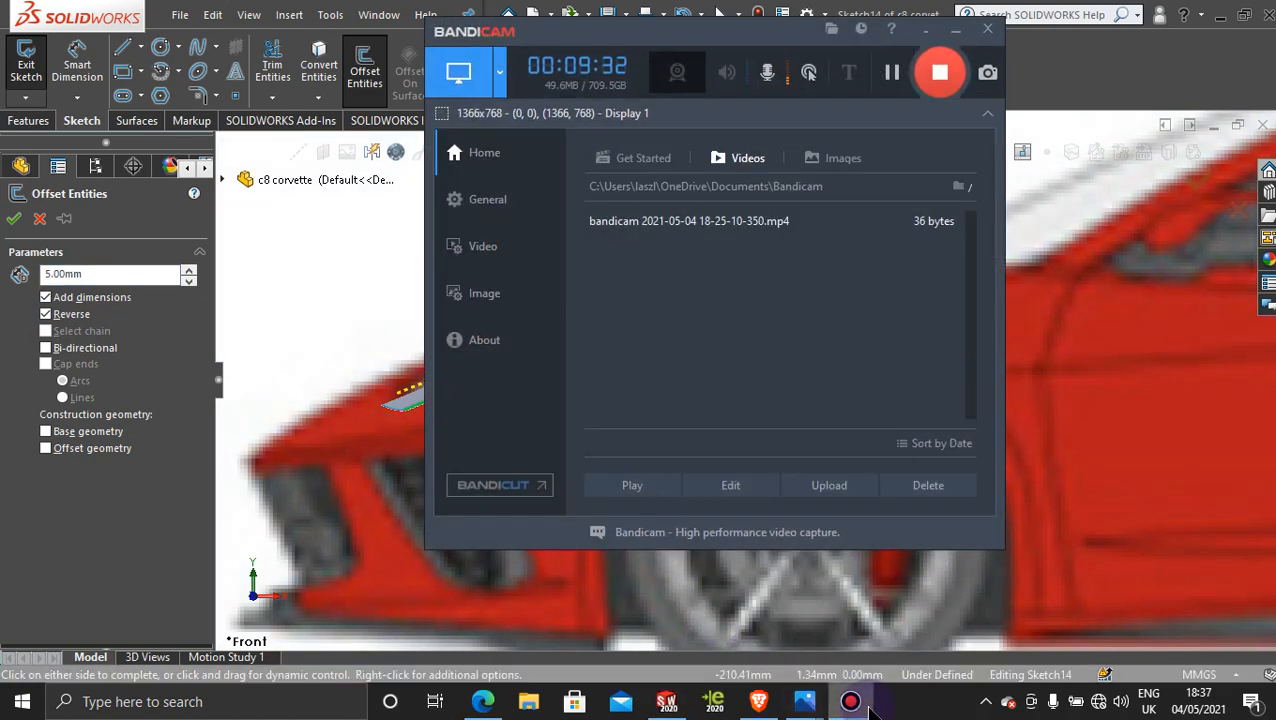
pyautogui.click(866, 705)
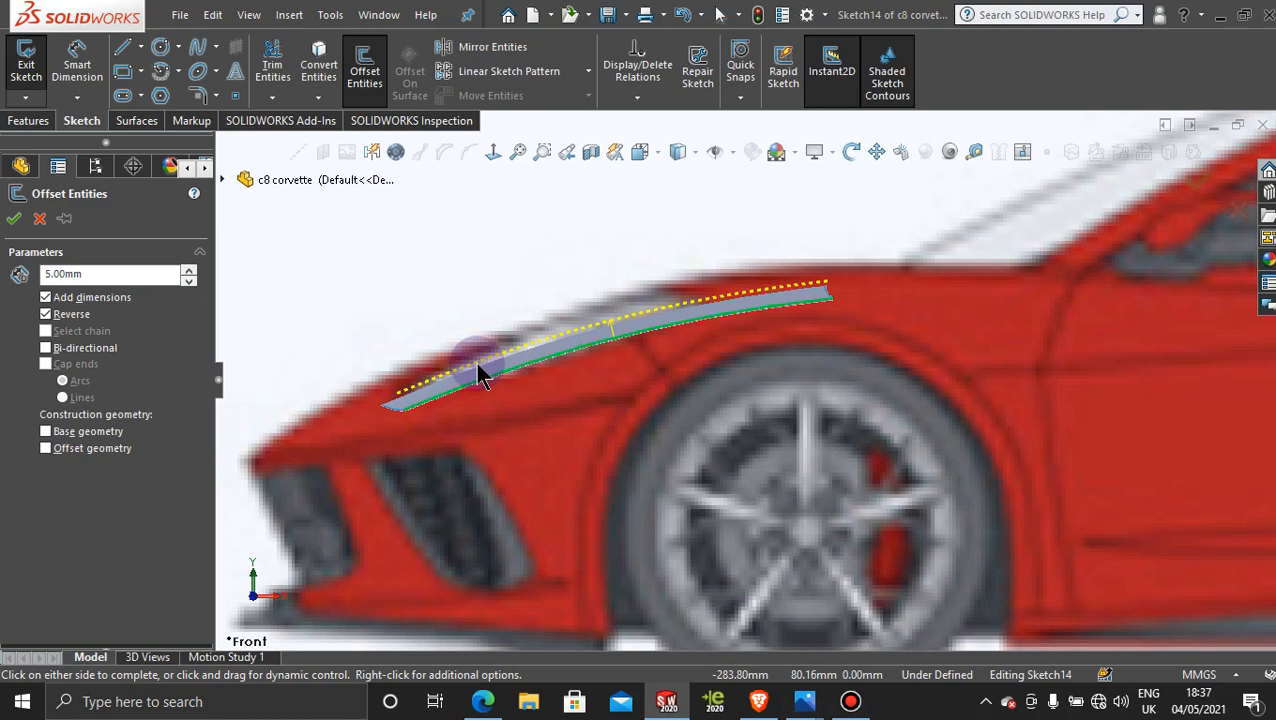
# - Accept the 5 mm offset curve, extend its ends to about X -324.7, Y 63.3 and X -168.3, Y 104.4 mm, and exit the sketch
pyautogui.click(13, 218)
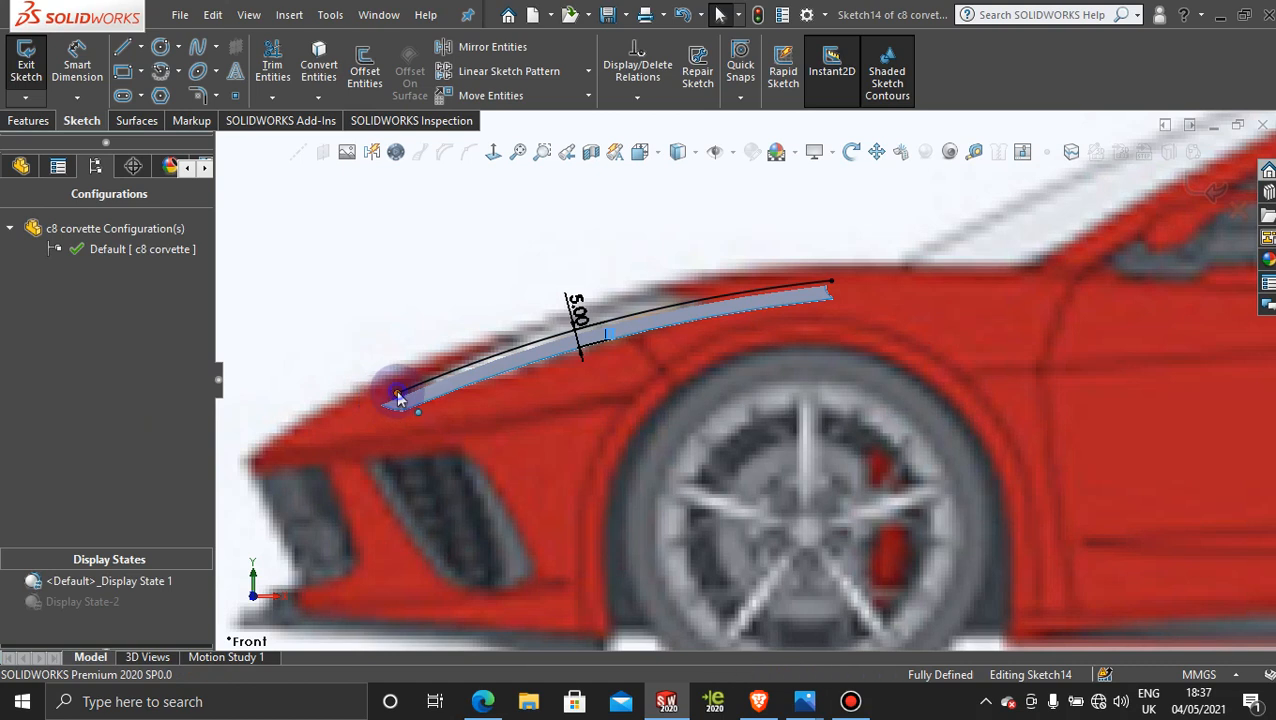
pyautogui.moveTo(398, 399); pyautogui.dragTo(329, 428)
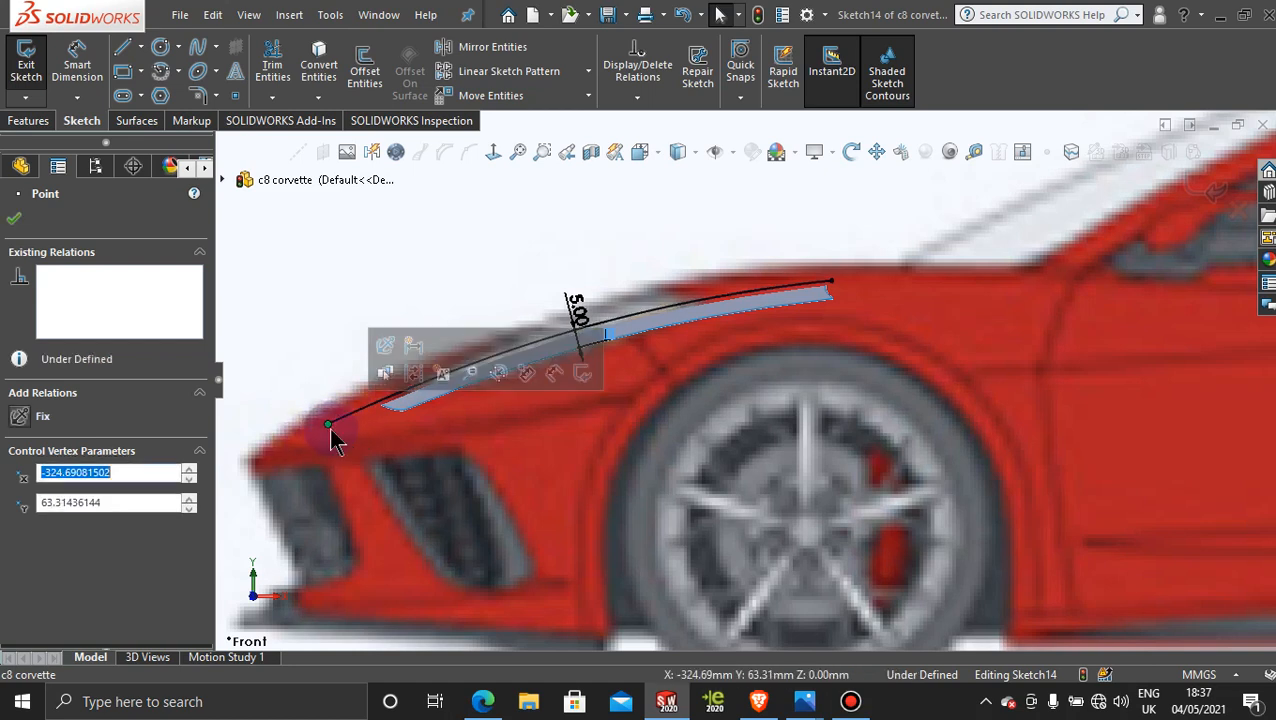
pyautogui.click(826, 284)
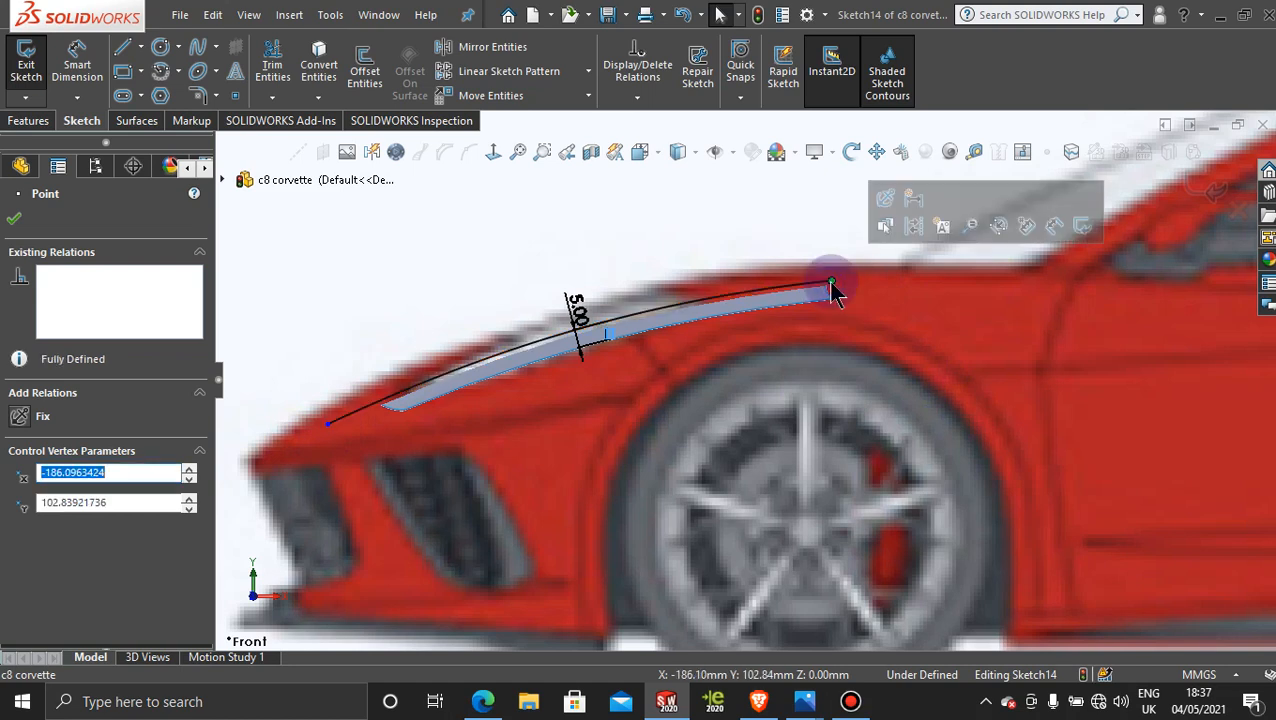
pyautogui.moveTo(832, 287); pyautogui.dragTo(897, 285)
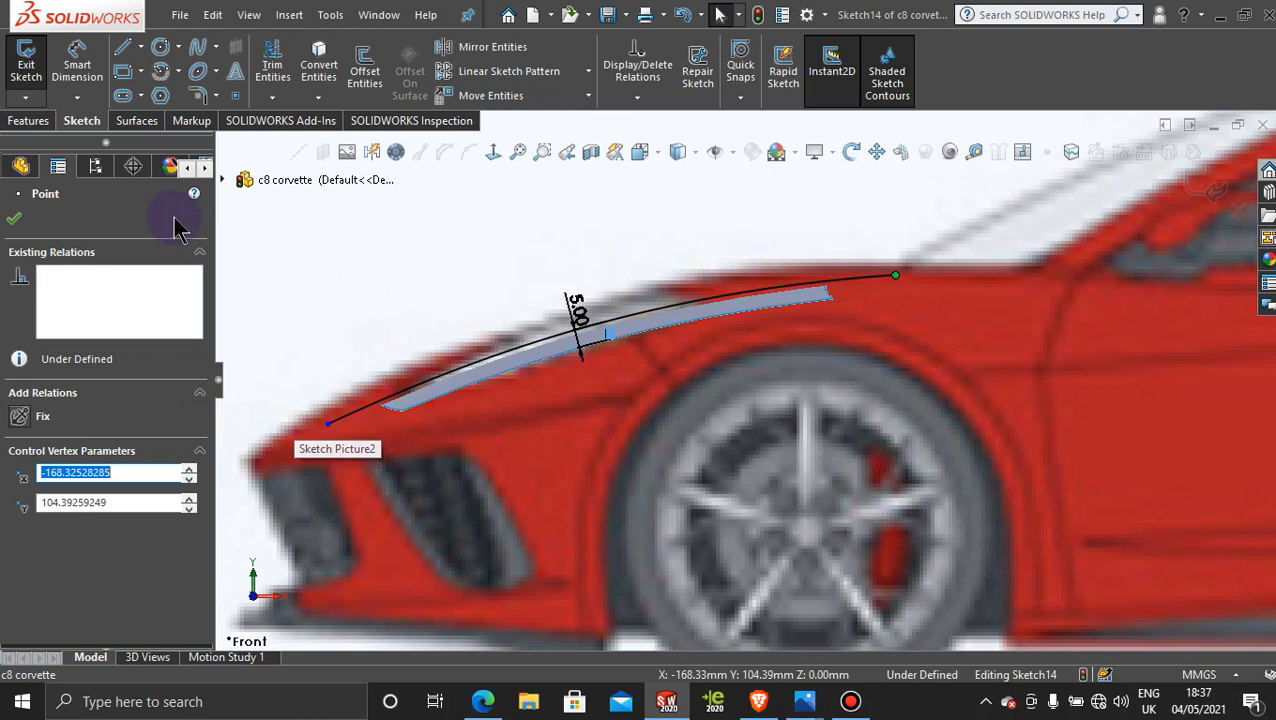
pyautogui.click(14, 219)
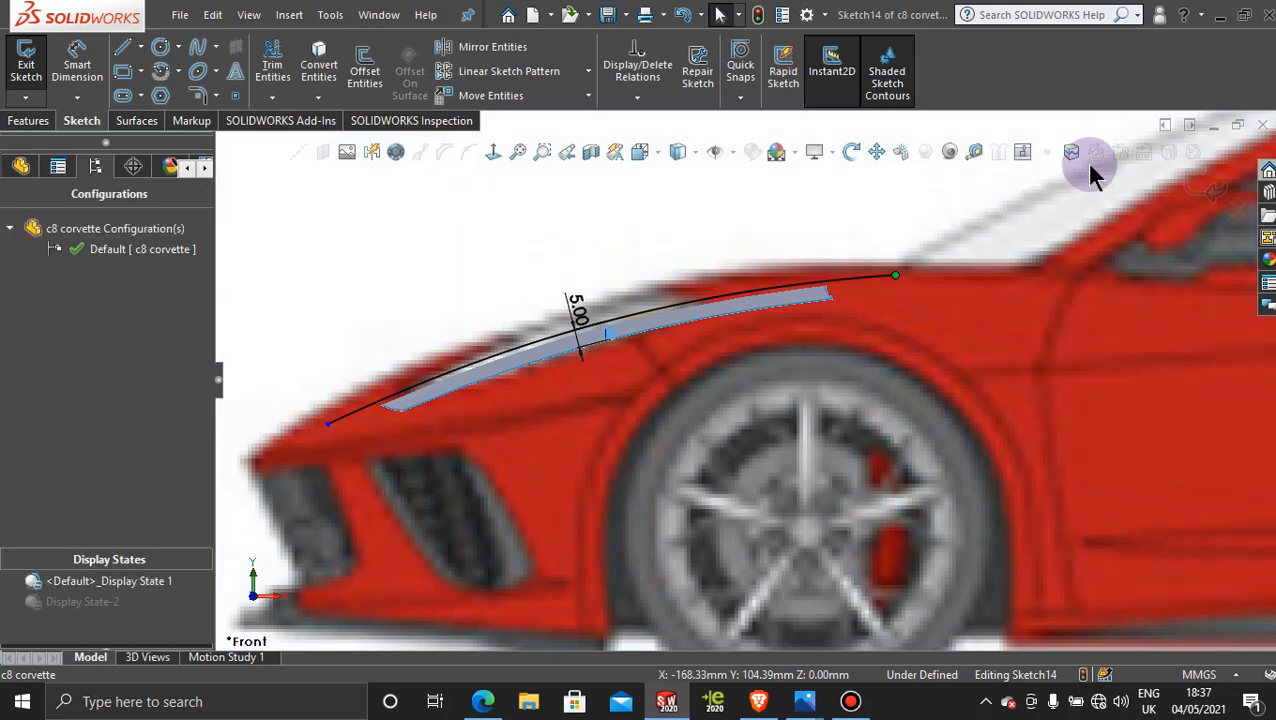
pyautogui.click(1210, 180)
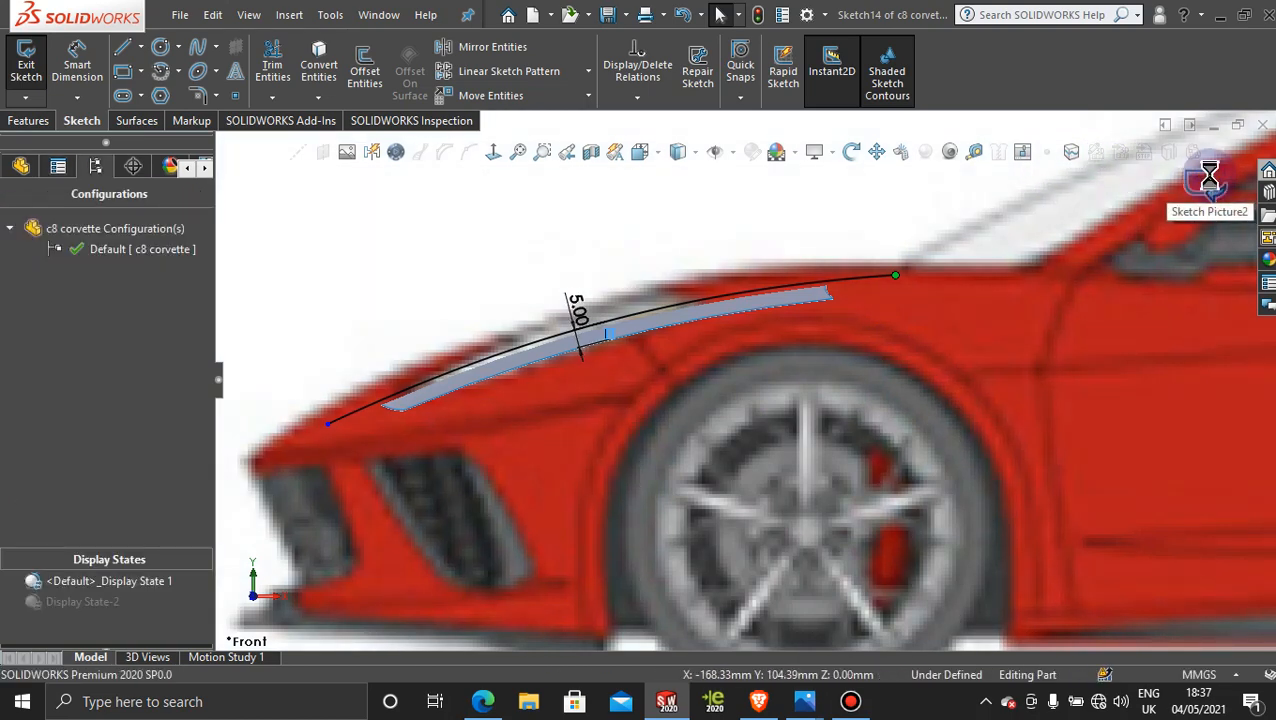
# - Create a sketch-on-sketch Projected Curve from the top-view Sketch13 and the side-view Sketch14
pyautogui.scroll(3, 1030, 330)
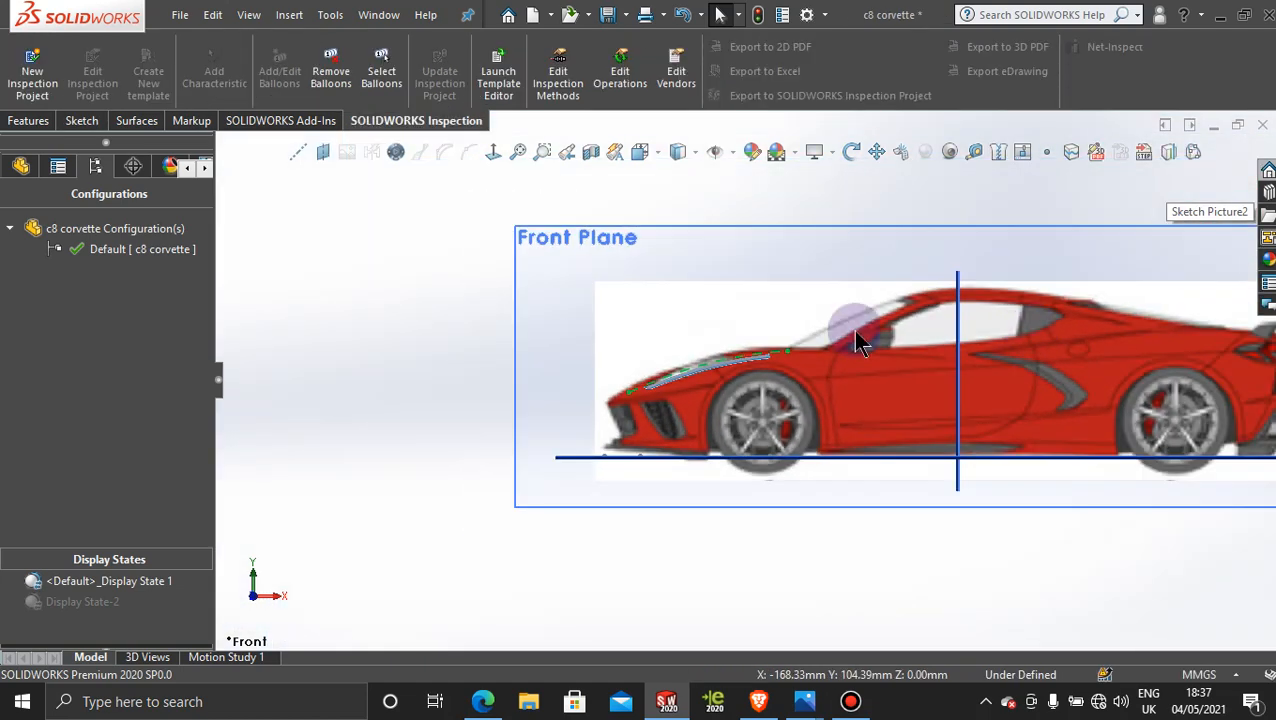
pyautogui.moveTo(427, 305)
pyautogui.mouseDown(button='middle')
pyautogui.moveTo(464, 364)
pyautogui.moveTo(456, 382)
pyautogui.mouseUp(button='middle')
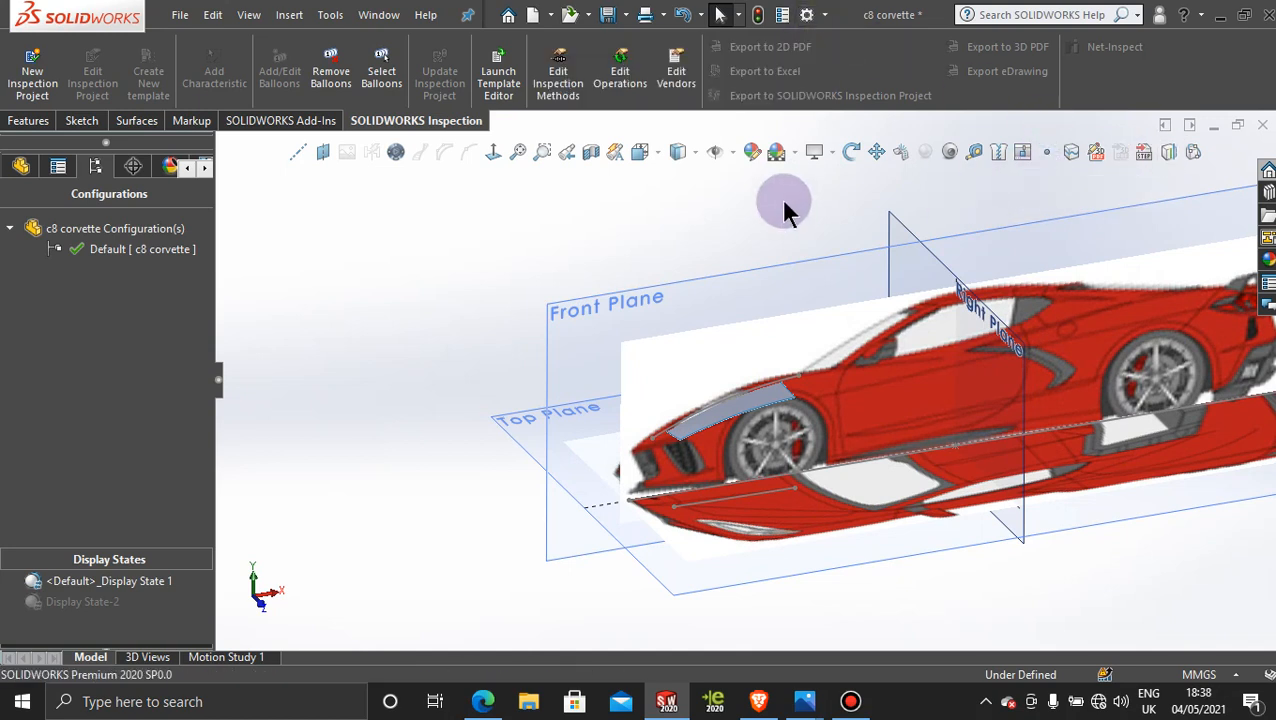
pyautogui.click(1168, 152)
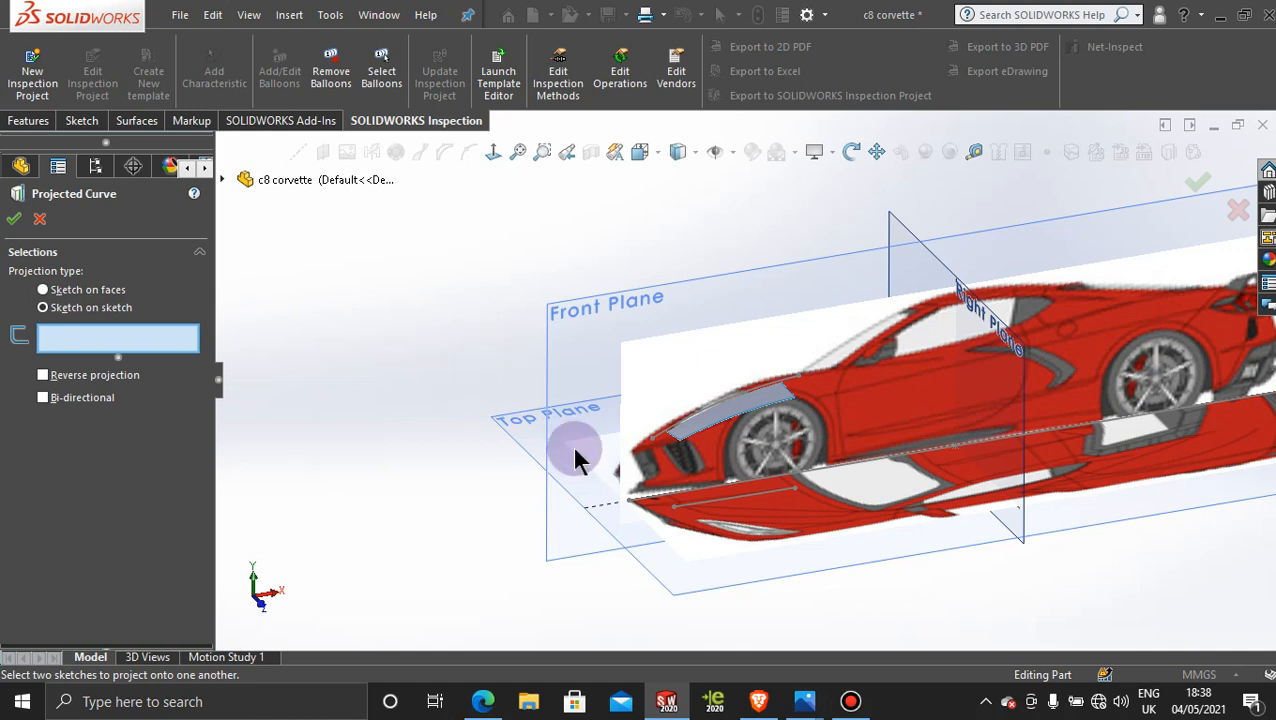
pyautogui.click(706, 513)
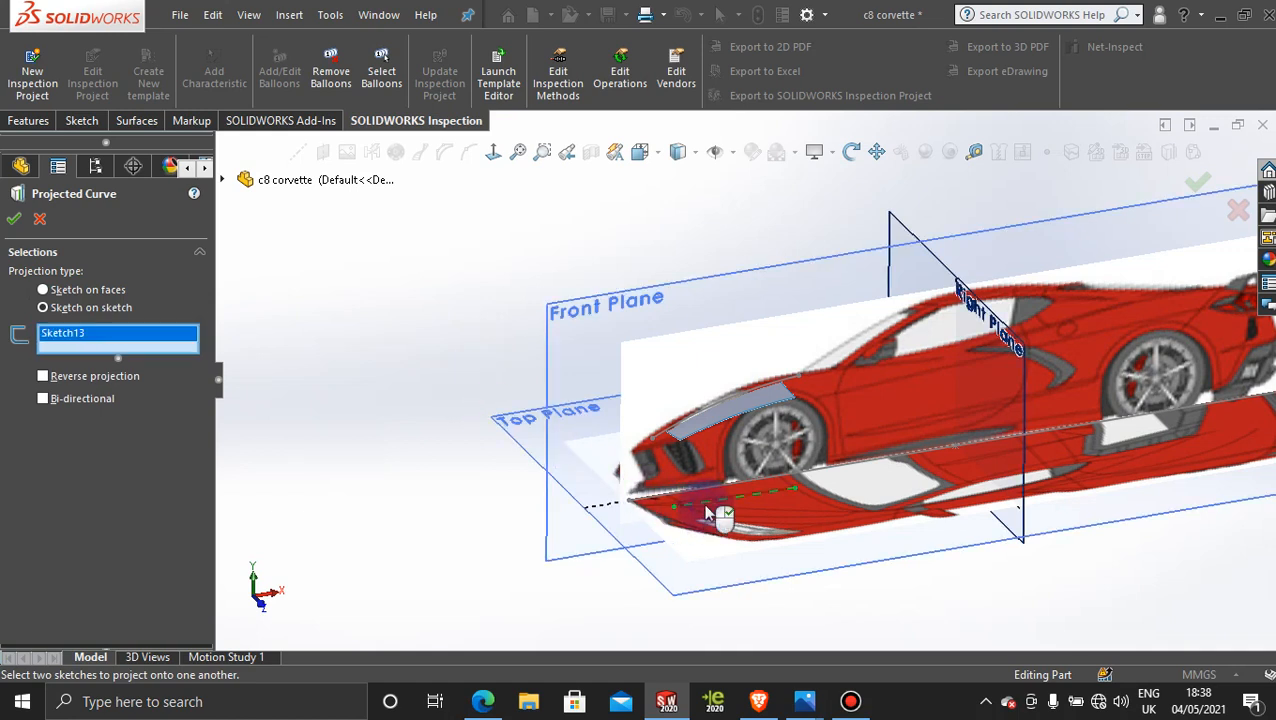
pyautogui.click(661, 443)
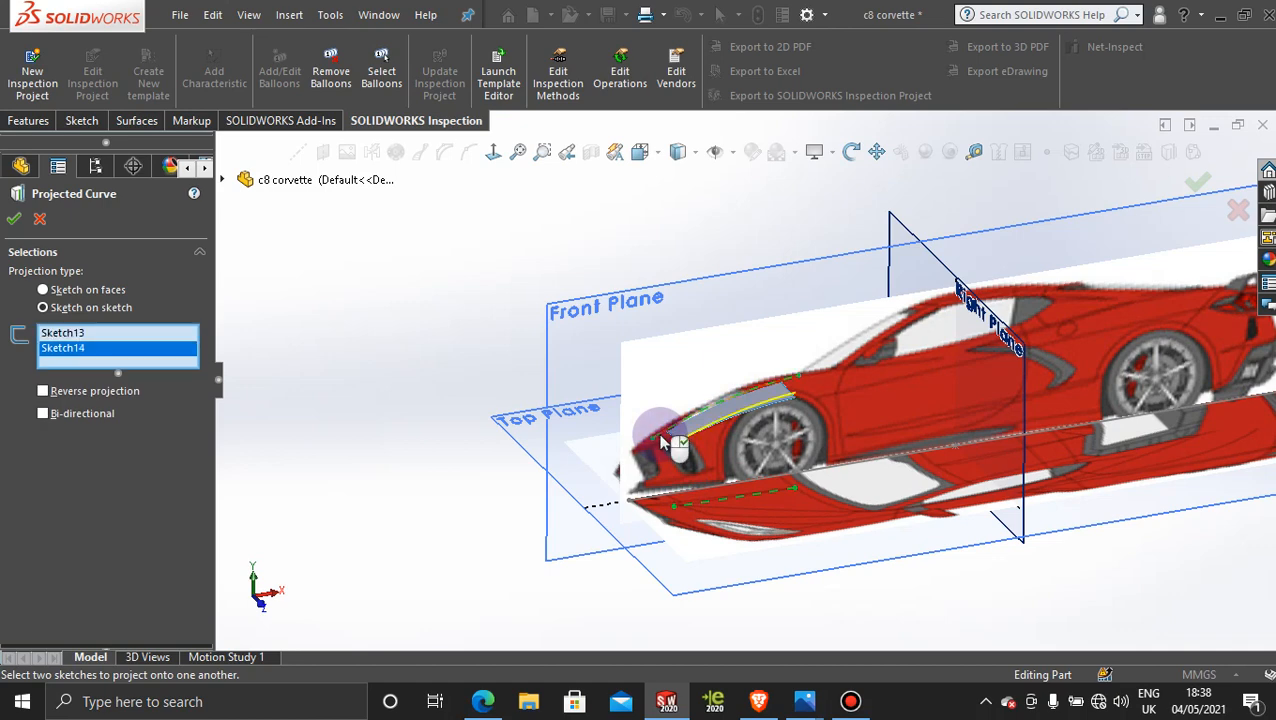
pyautogui.moveTo(540, 440); pyautogui.dragTo(541, 350, button='middle')
pyautogui.scroll(-5, 800, 395)
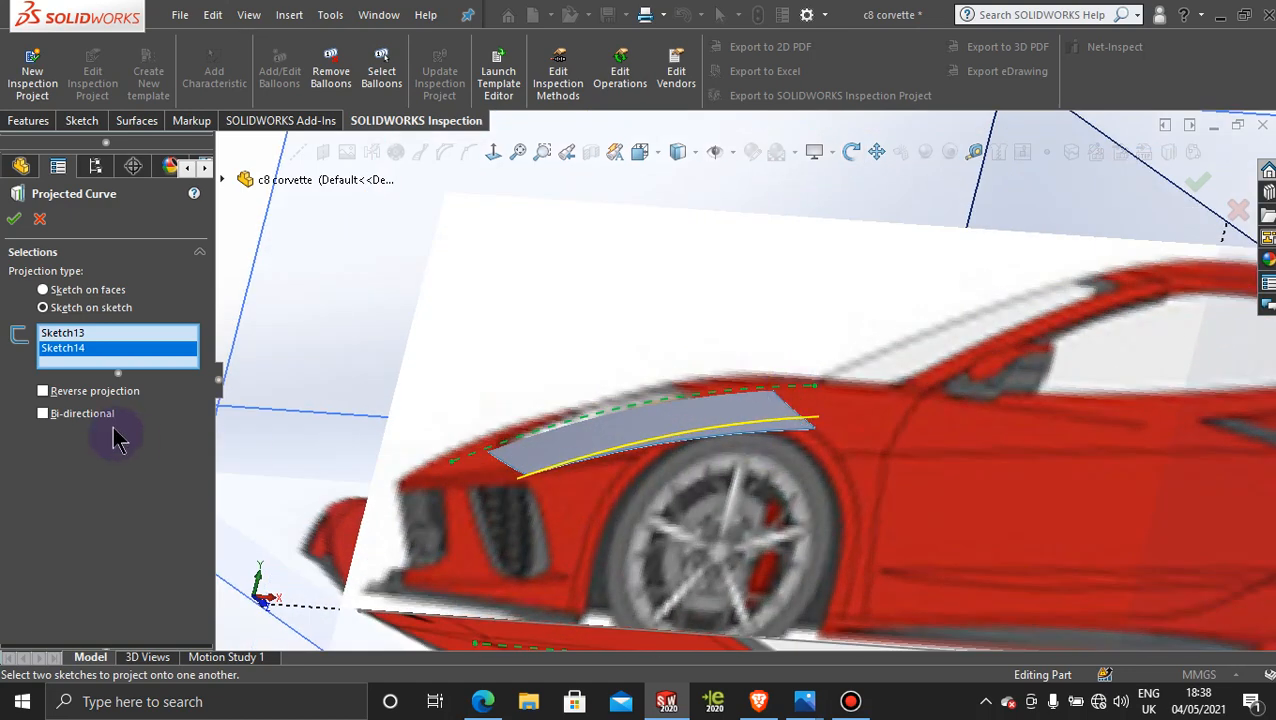
pyautogui.click(15, 221)
pyautogui.scroll(5, 813, 451)
pyautogui.click(348, 478)
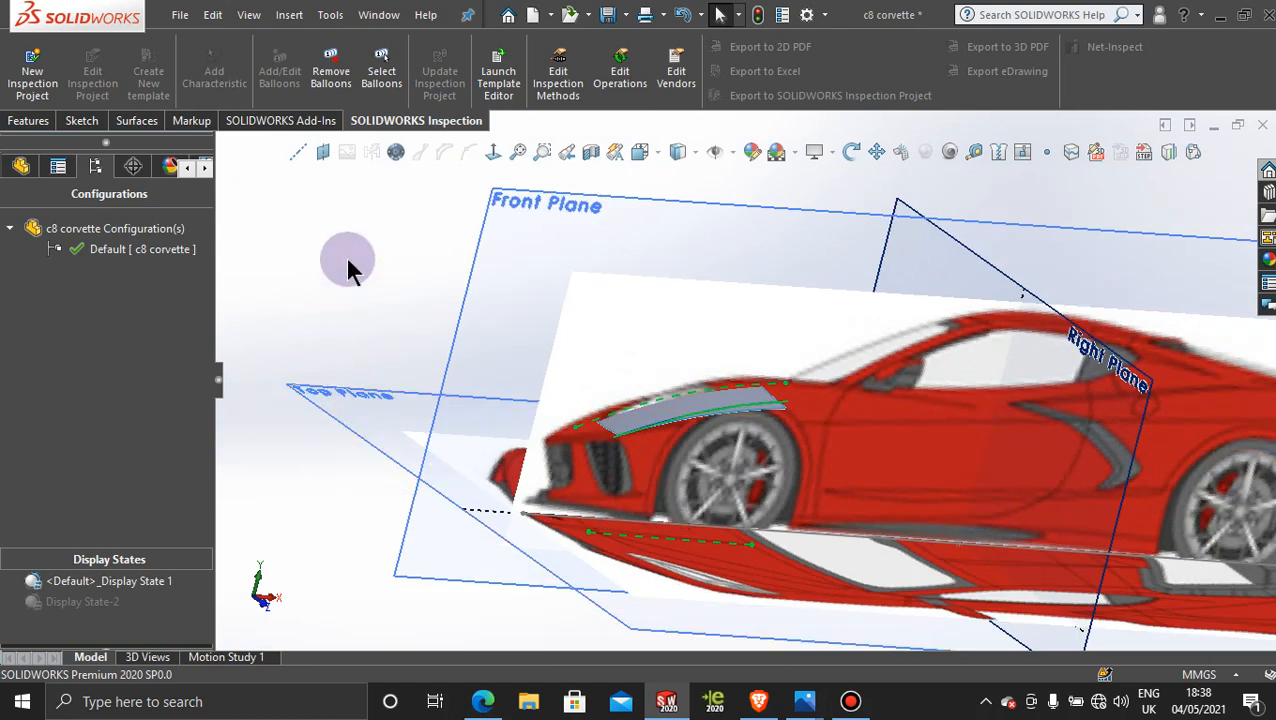
# - Activate Display State-2 and examine from several angles how the projected curve sits beside the hood surface's outer edge
pyautogui.doubleClick(104, 605)
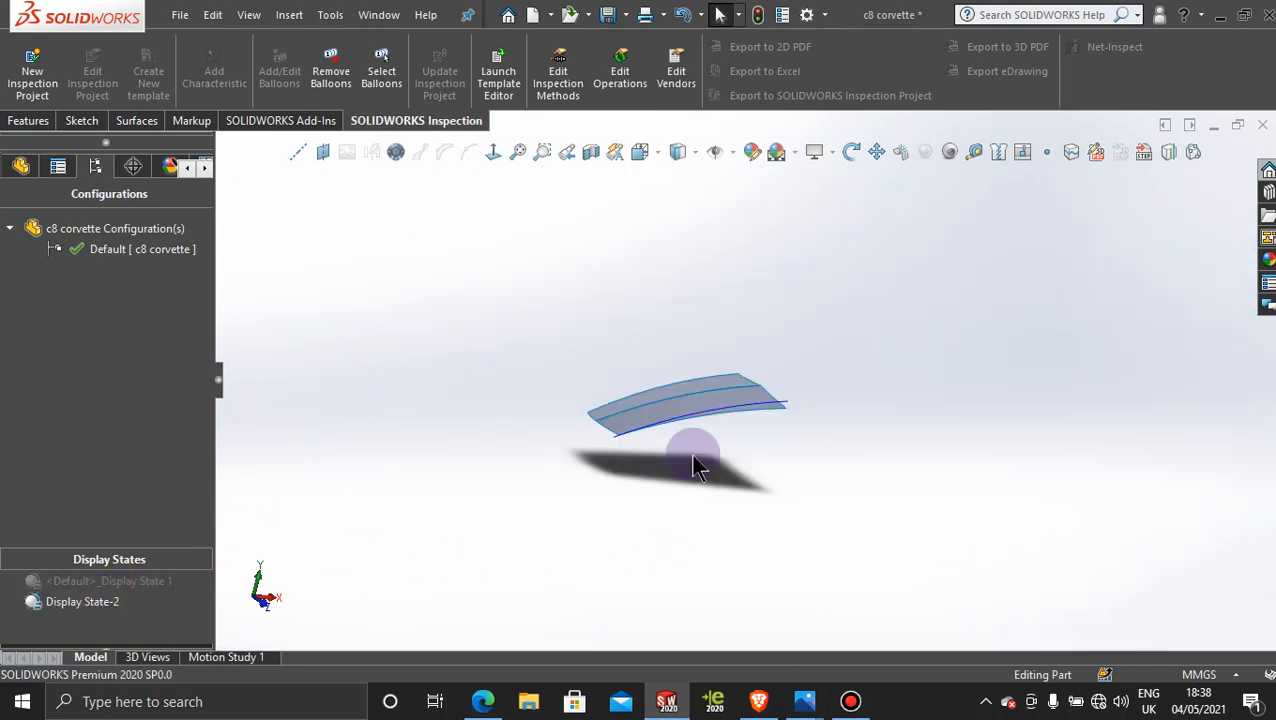
pyautogui.moveTo(728, 424); pyautogui.dragTo(558, 478, button='middle')
pyautogui.scroll(-5, 749, 398)
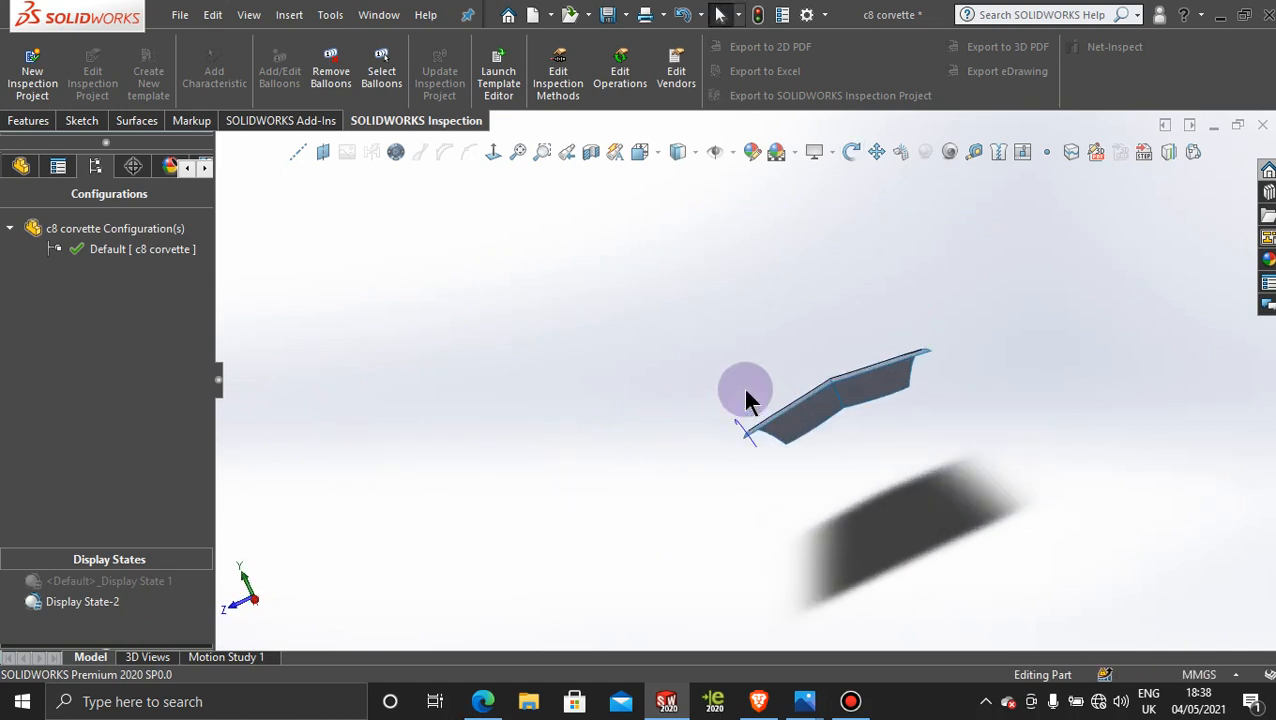
pyautogui.scroll(-3, 689, 450)
pyautogui.moveTo(689, 450); pyautogui.dragTo(723, 462, button='middle')
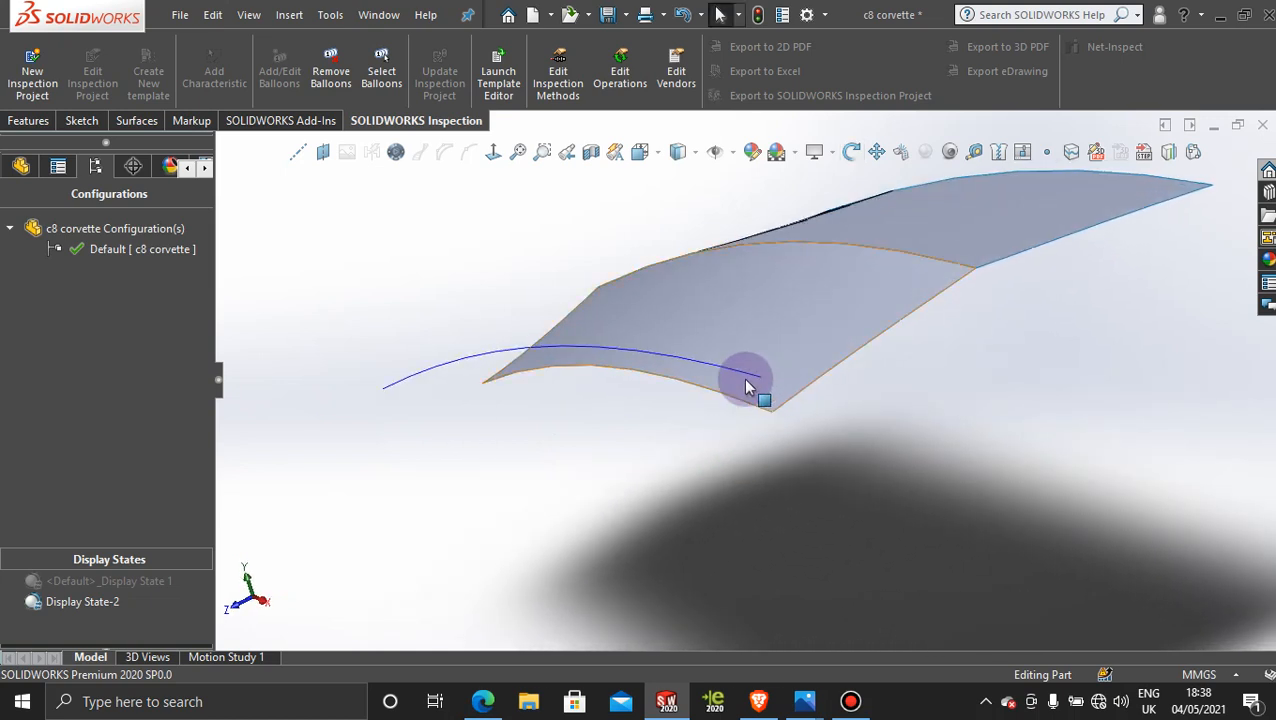
pyautogui.moveTo(820, 450); pyautogui.dragTo(975, 500, button='middle')
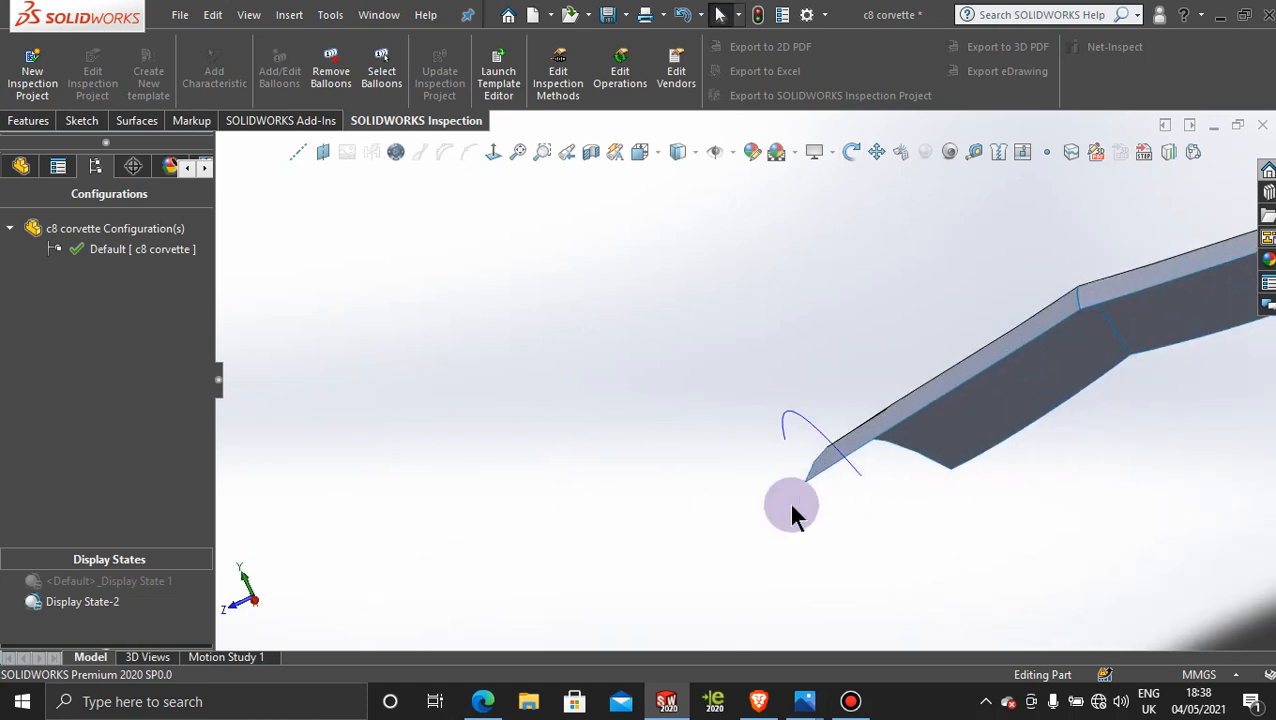
pyautogui.moveTo(792, 512); pyautogui.dragTo(815, 494, button='middle')
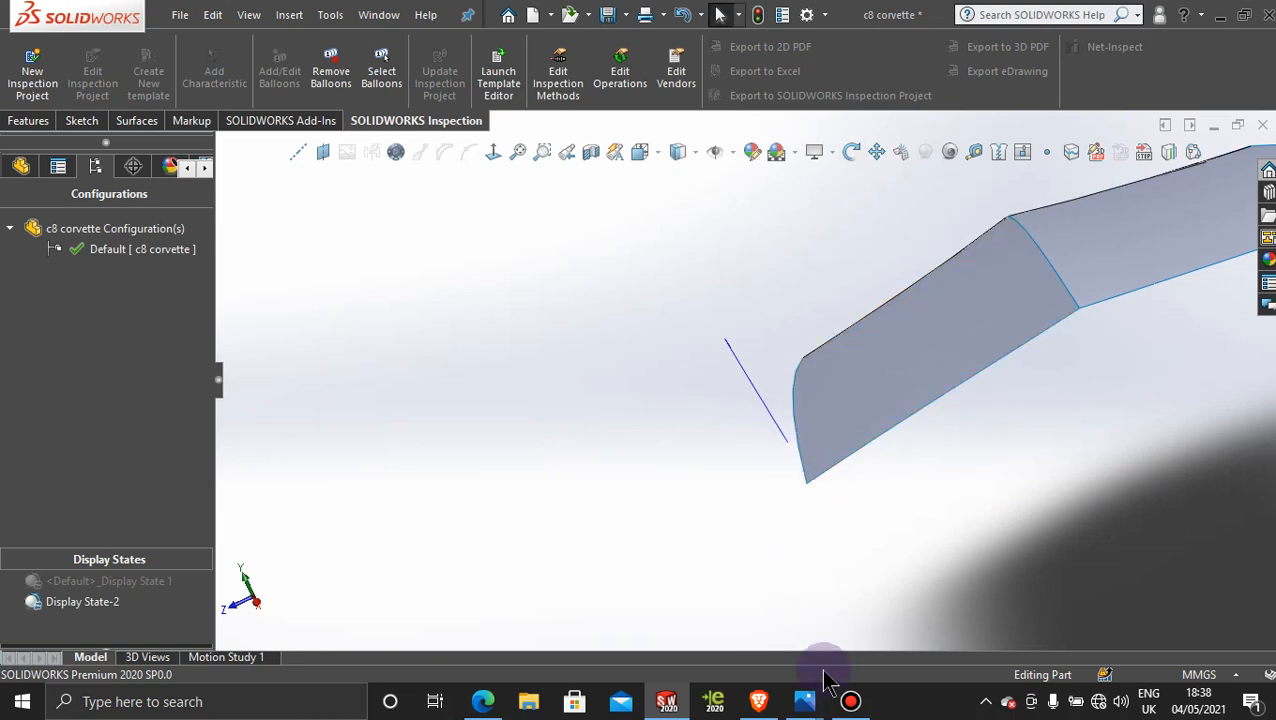
# - Switch to the 2020-Chevrolet-Corvette-C8-front.jpg photo, study the hood crease lines at close range, and return to the SOLIDWORKS model
pyautogui.moveTo(815, 707)
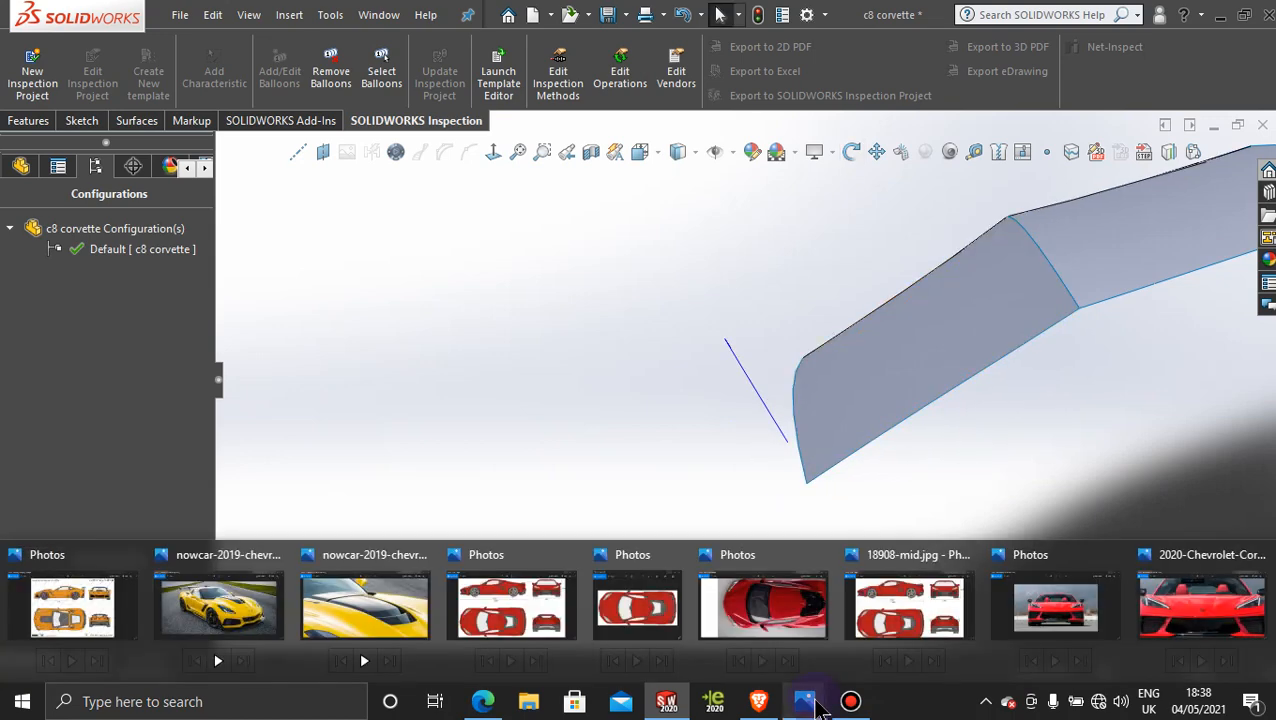
pyautogui.moveTo(1203, 610)
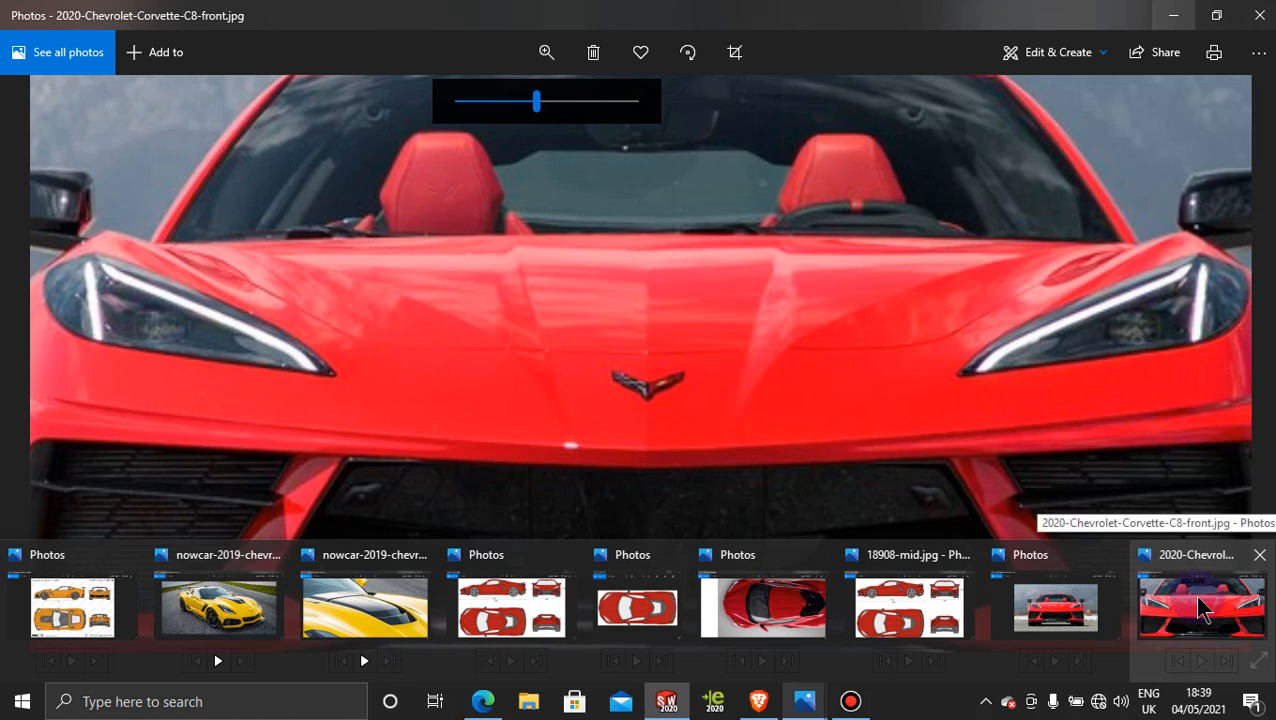
pyautogui.click(1203, 610)
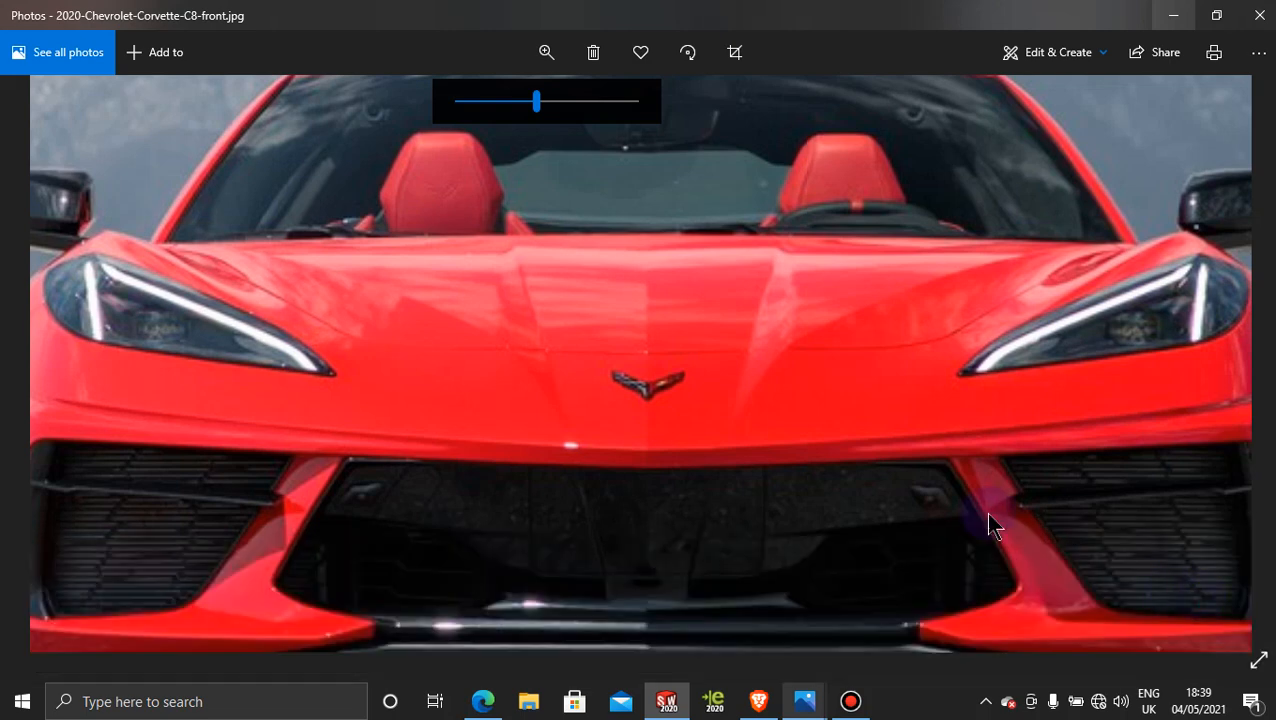
pyautogui.scroll(-3, 813, 340)
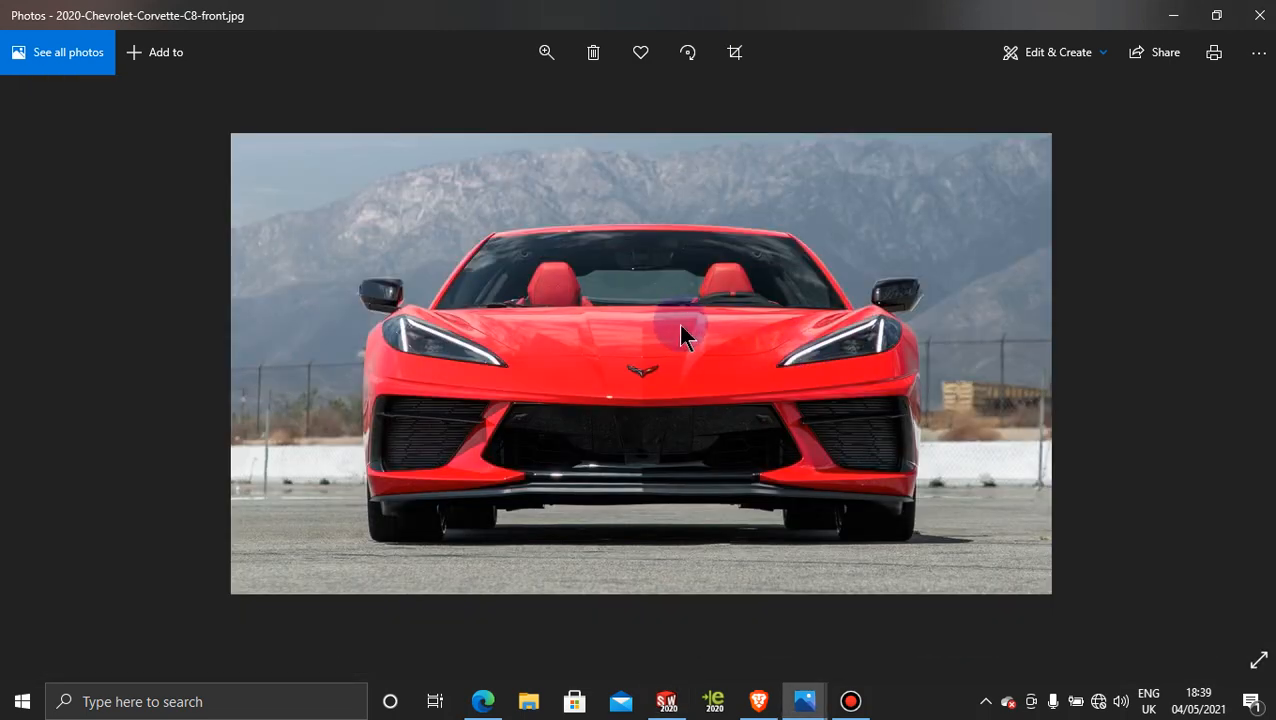
pyautogui.click(546, 52)
pyautogui.moveTo(478, 110); pyautogui.dragTo(588, 104)
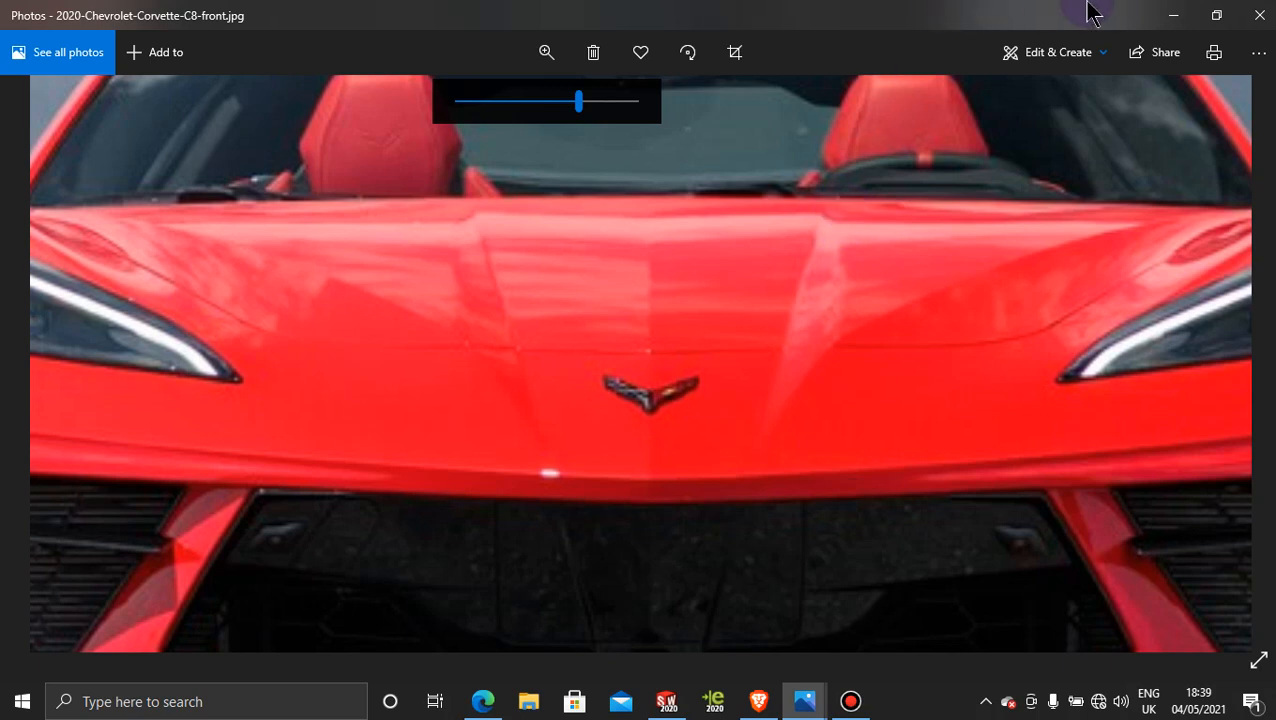
pyautogui.click(1170, 17)
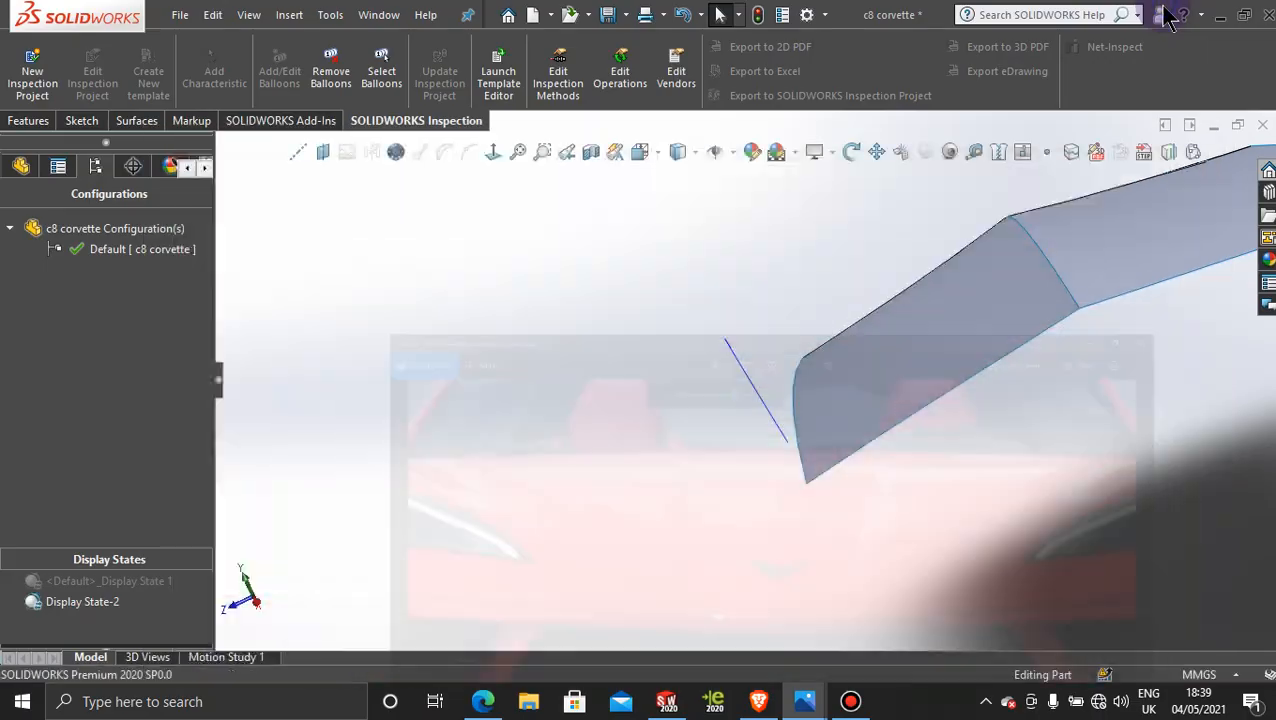
# - Open Sketch13 of the projected curve for editing, view it normal to its plane, and check its rear endpoint against the hood surface's corner
pyautogui.moveTo(684, 449); pyautogui.dragTo(456, 410, button='middle')
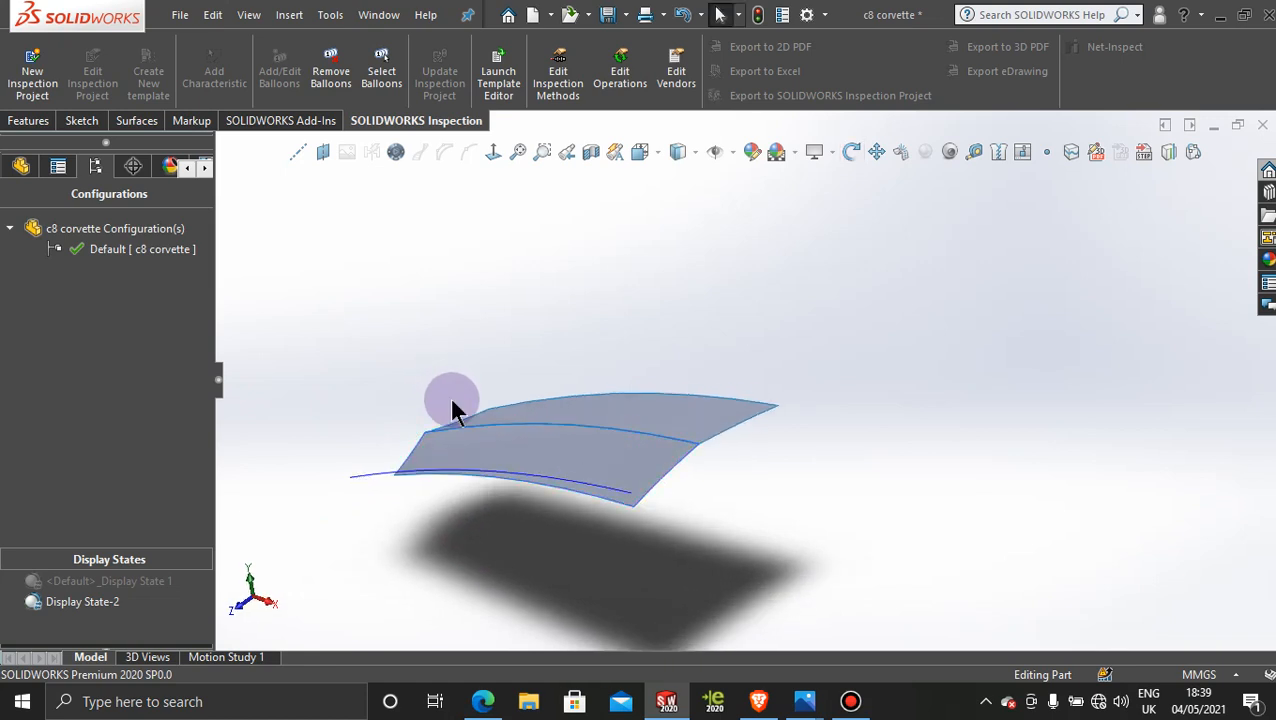
pyautogui.click(21, 166)
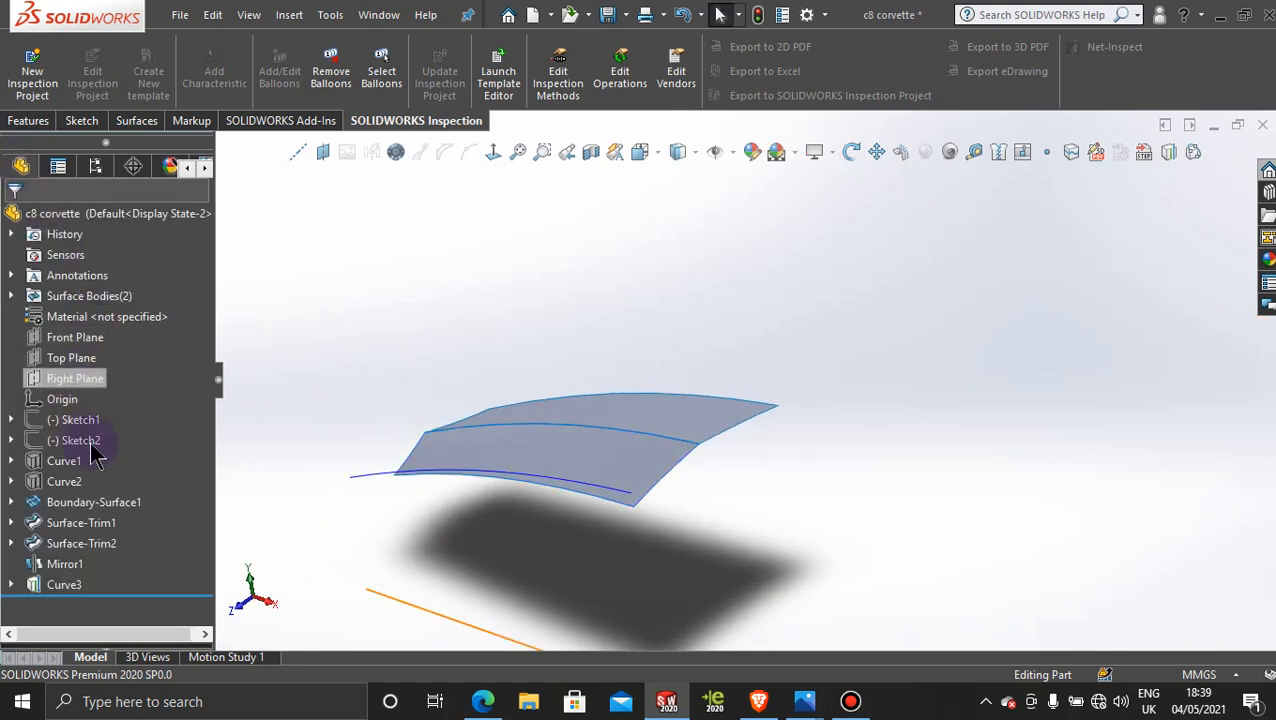
pyautogui.click(5, 523)
pyautogui.scroll(4, 533, 519)
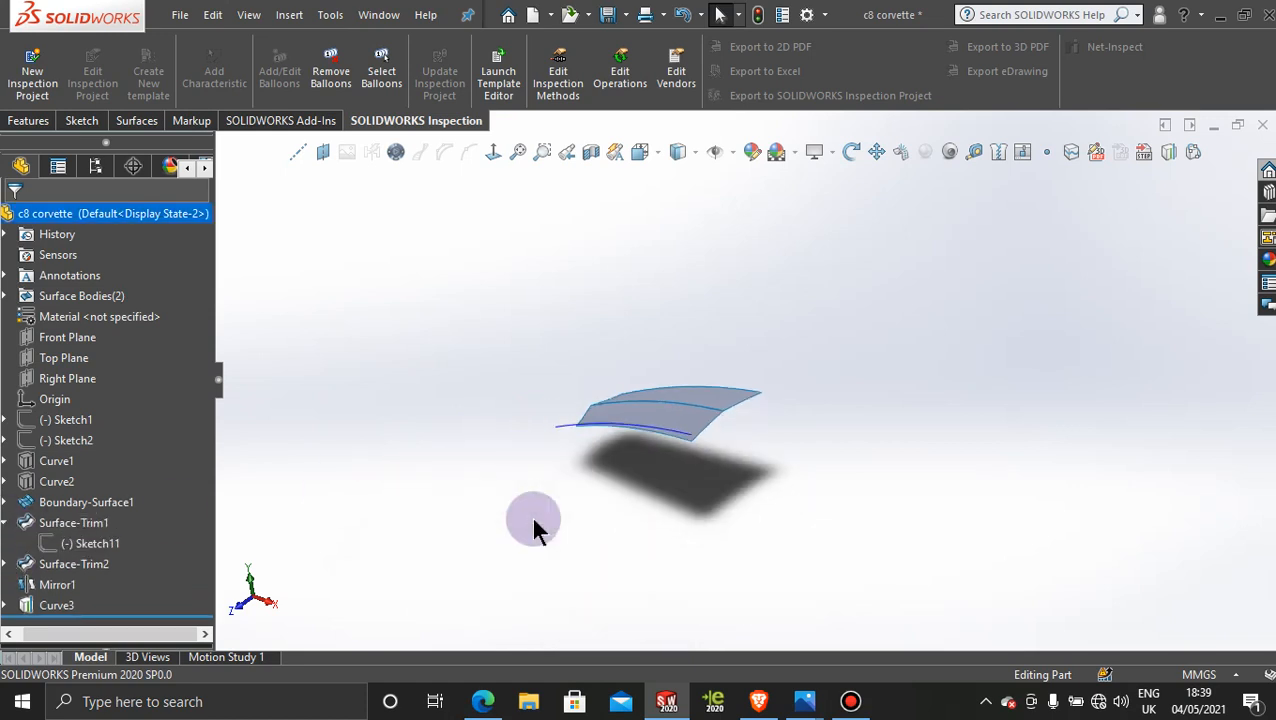
pyautogui.scroll(-4, 533, 519)
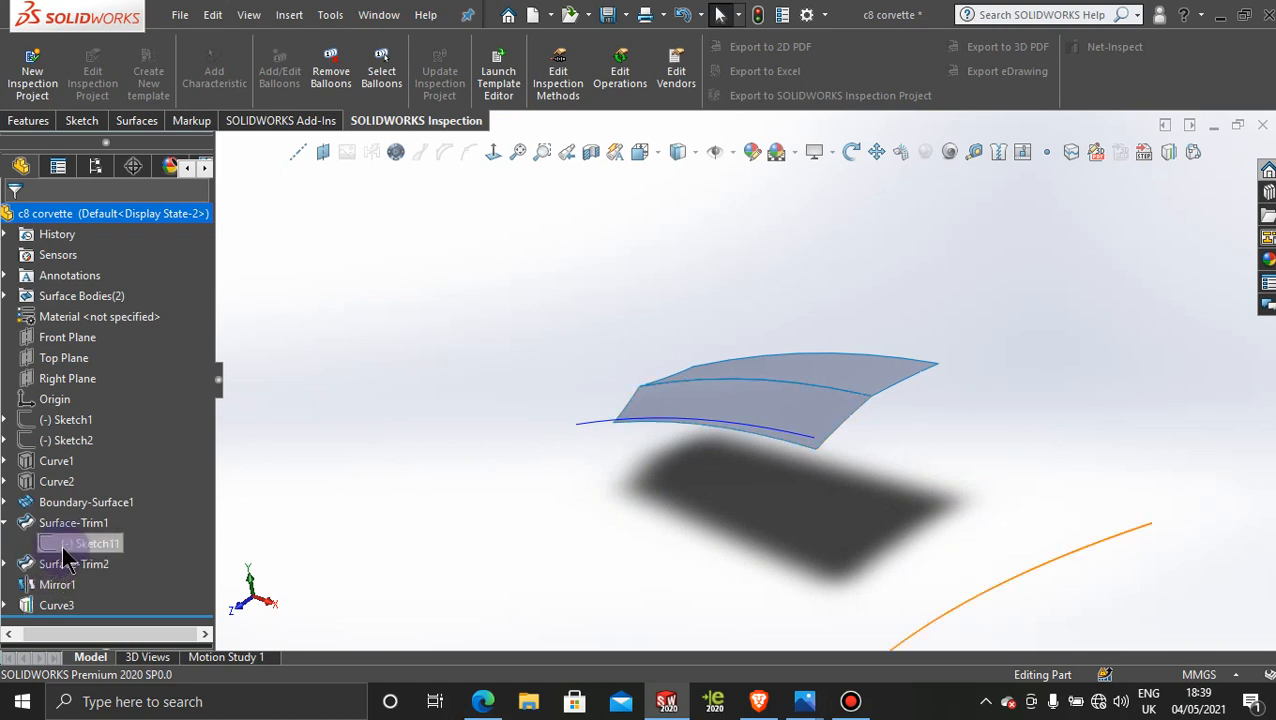
pyautogui.moveTo(541, 476); pyautogui.dragTo(561, 520, button='middle')
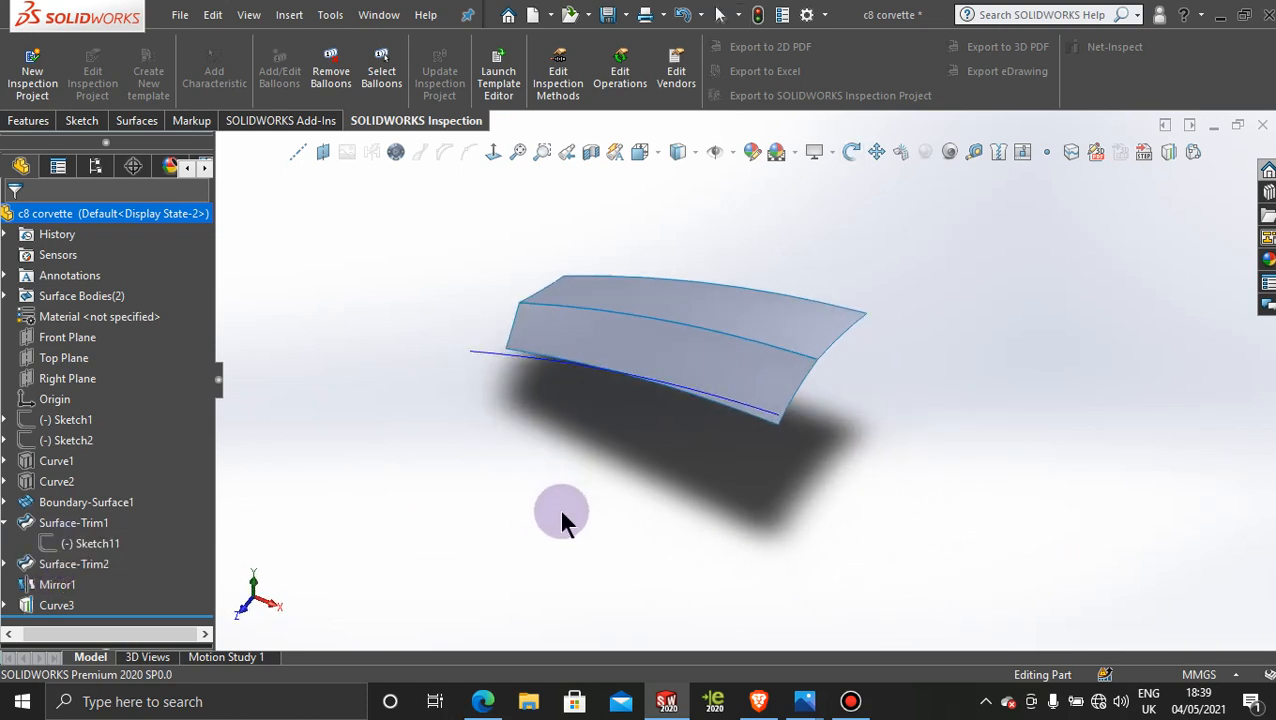
pyautogui.click(6, 605)
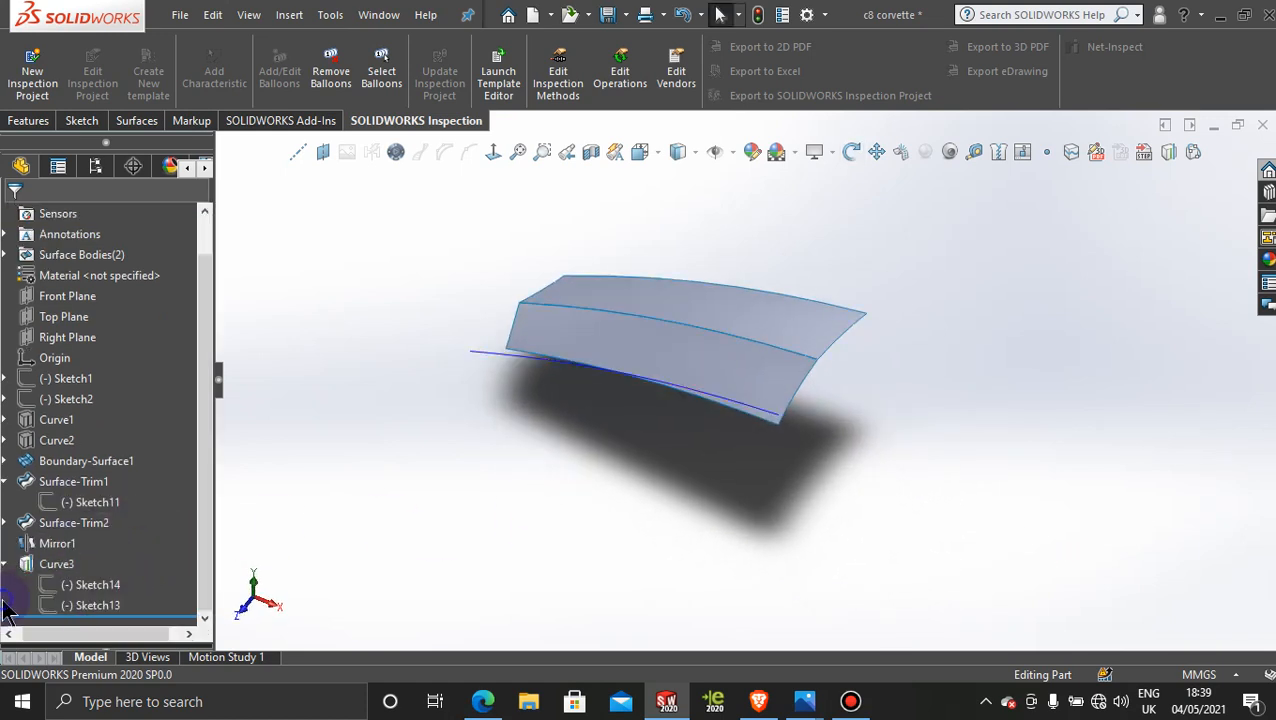
pyautogui.click(104, 606)
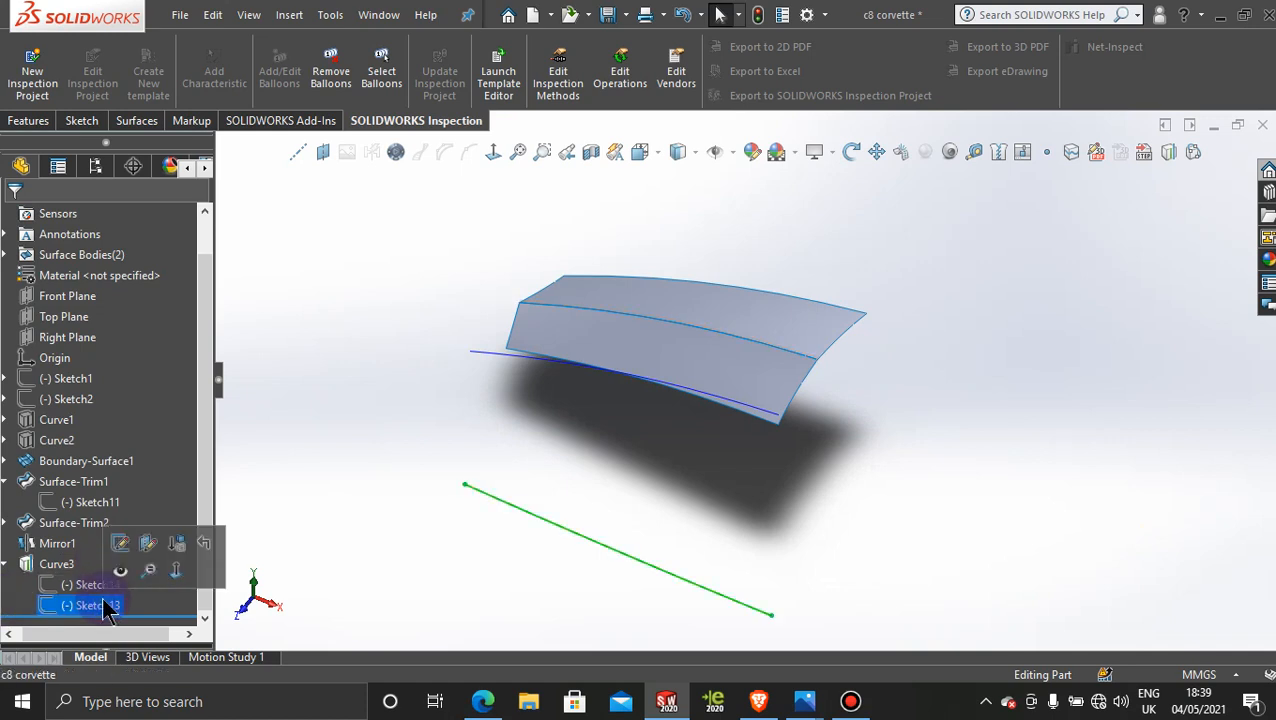
pyautogui.click(120, 545)
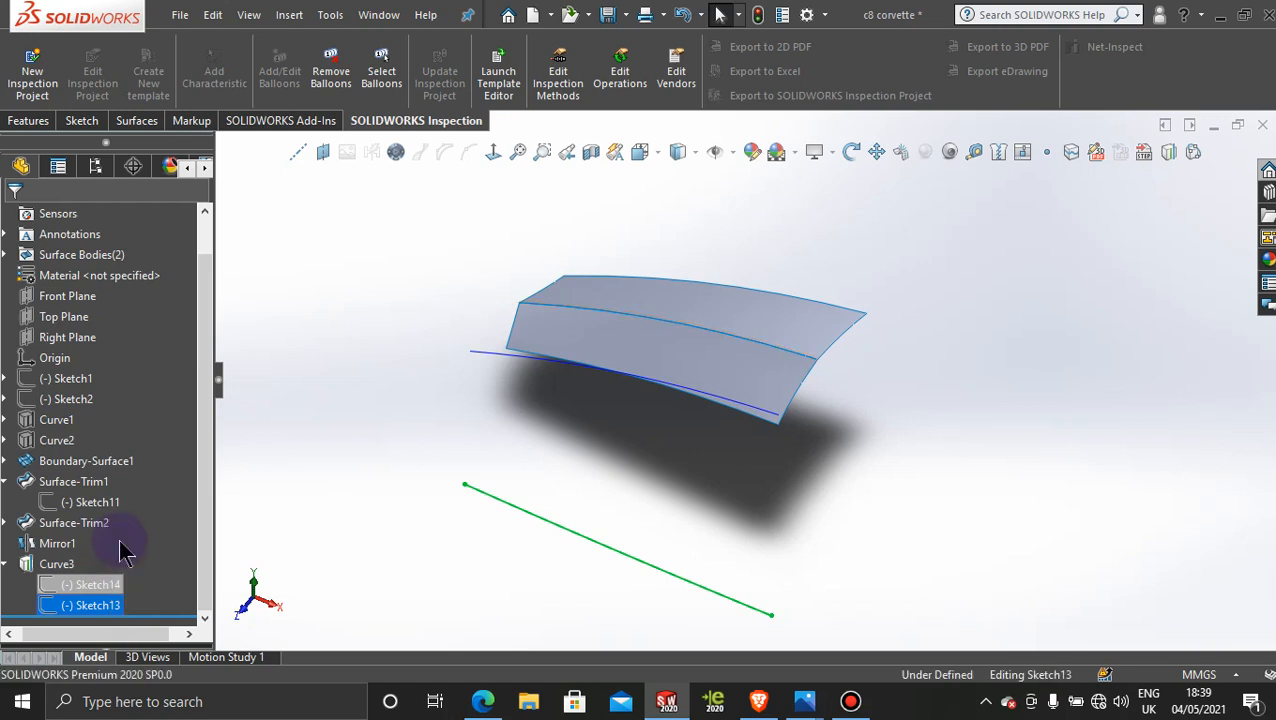
pyautogui.click(493, 155)
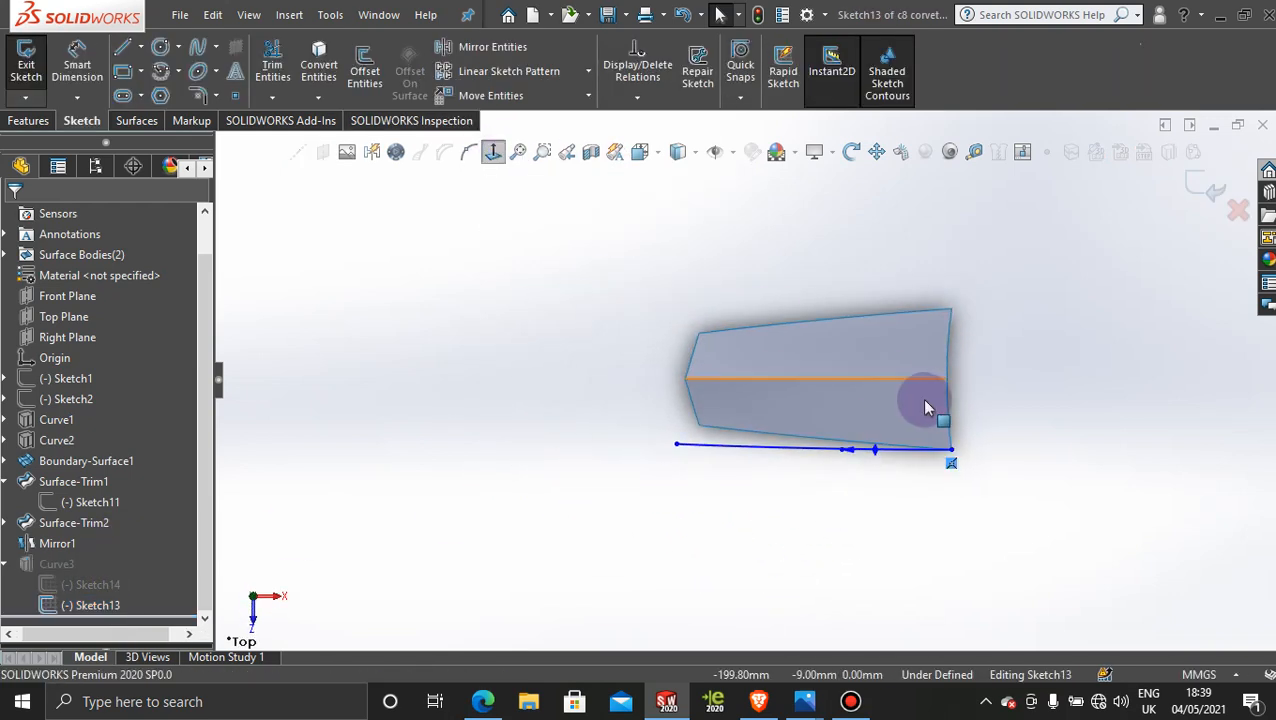
pyautogui.scroll(-5, 933, 460)
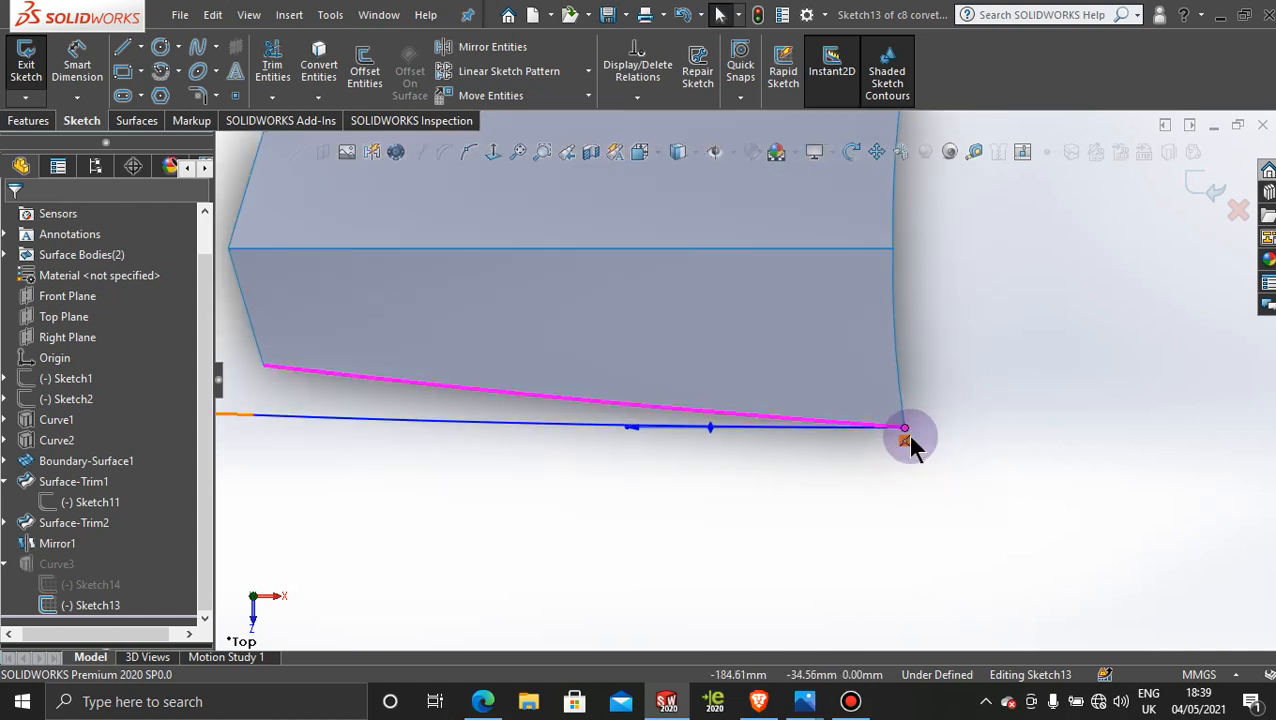
pyautogui.scroll(2, 840, 528)
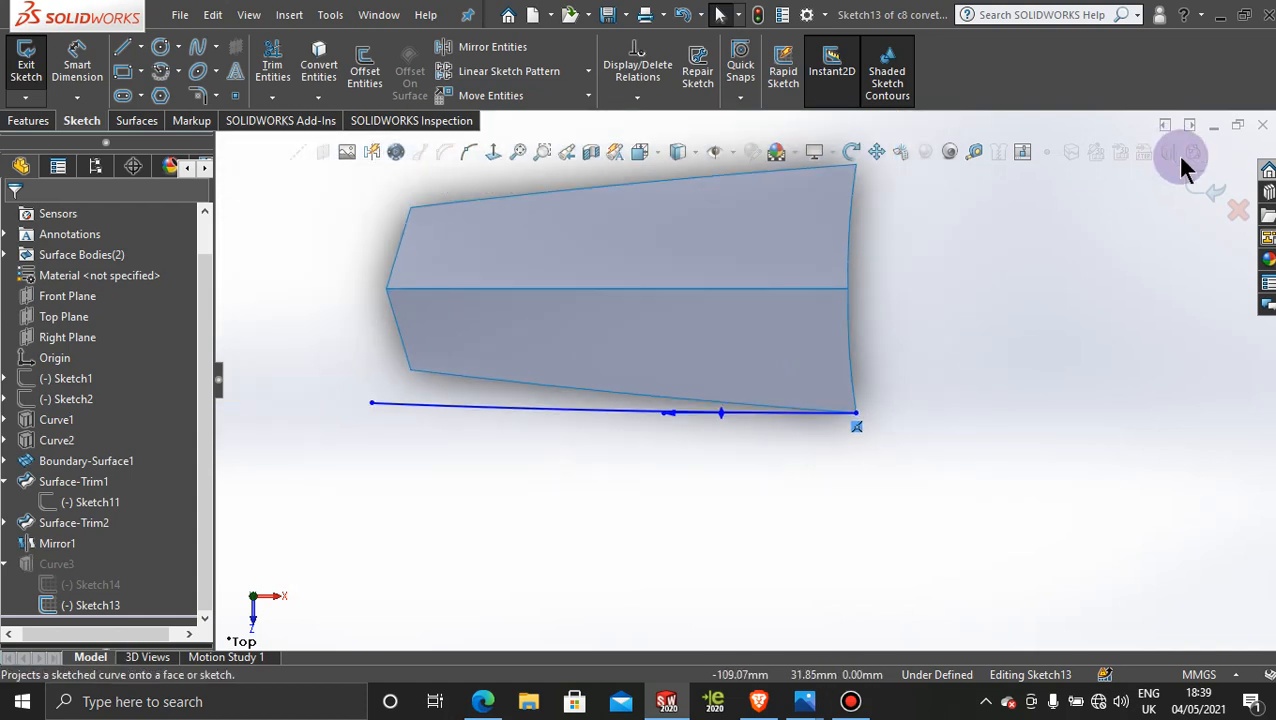
# - Close Sketch13 and examine from an angled view how the projected curve runs relative to the hood surface's outer edge
pyautogui.click(1197, 190)
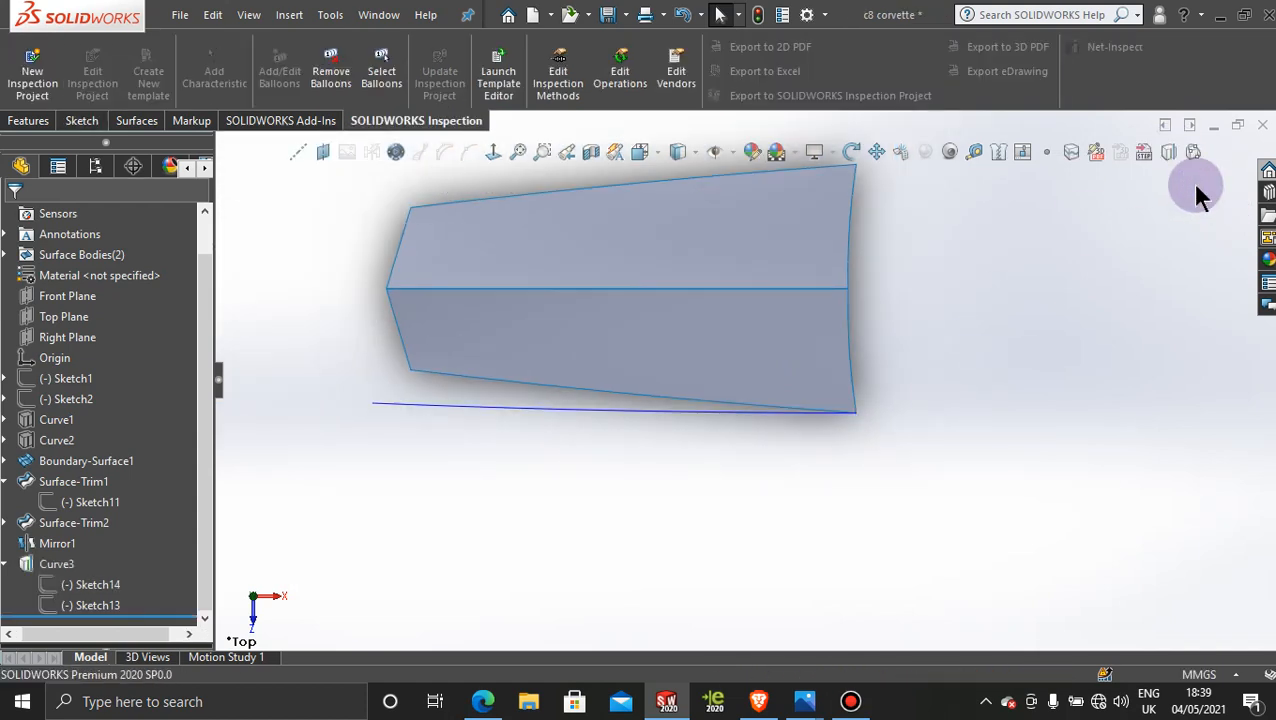
pyautogui.moveTo(821, 506); pyautogui.dragTo(681, 424, button='middle')
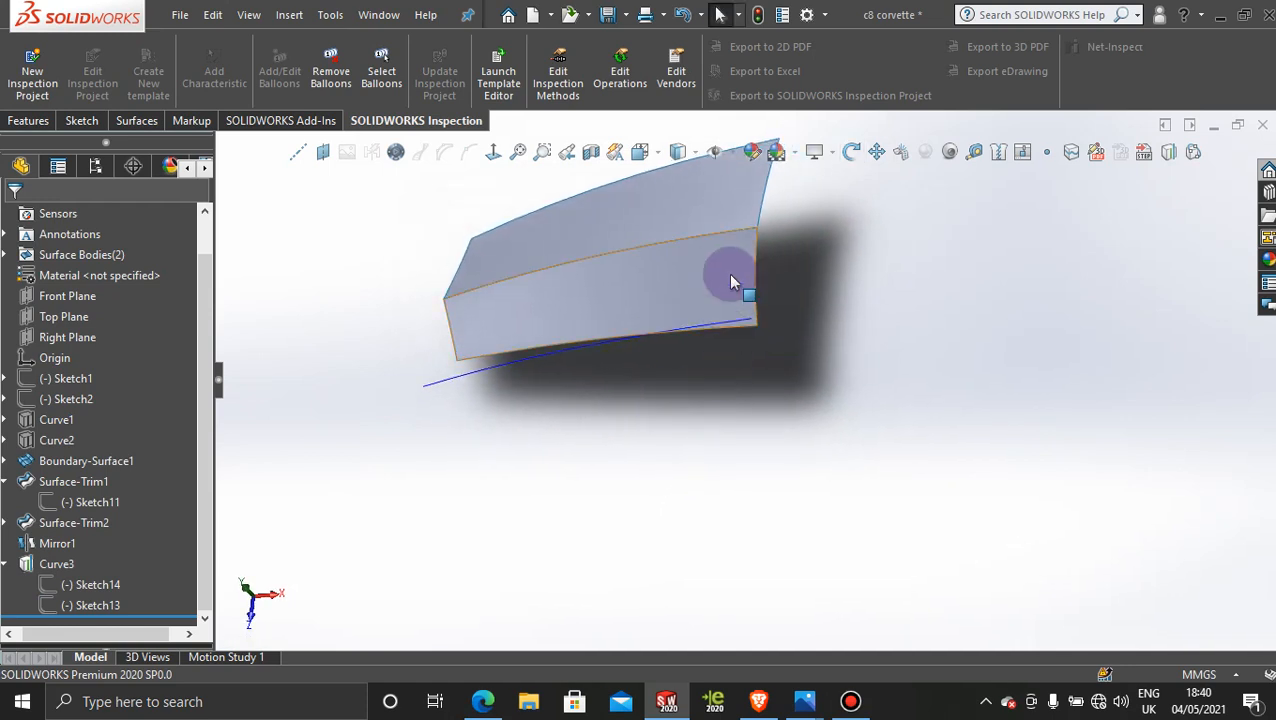
pyautogui.click(736, 231)
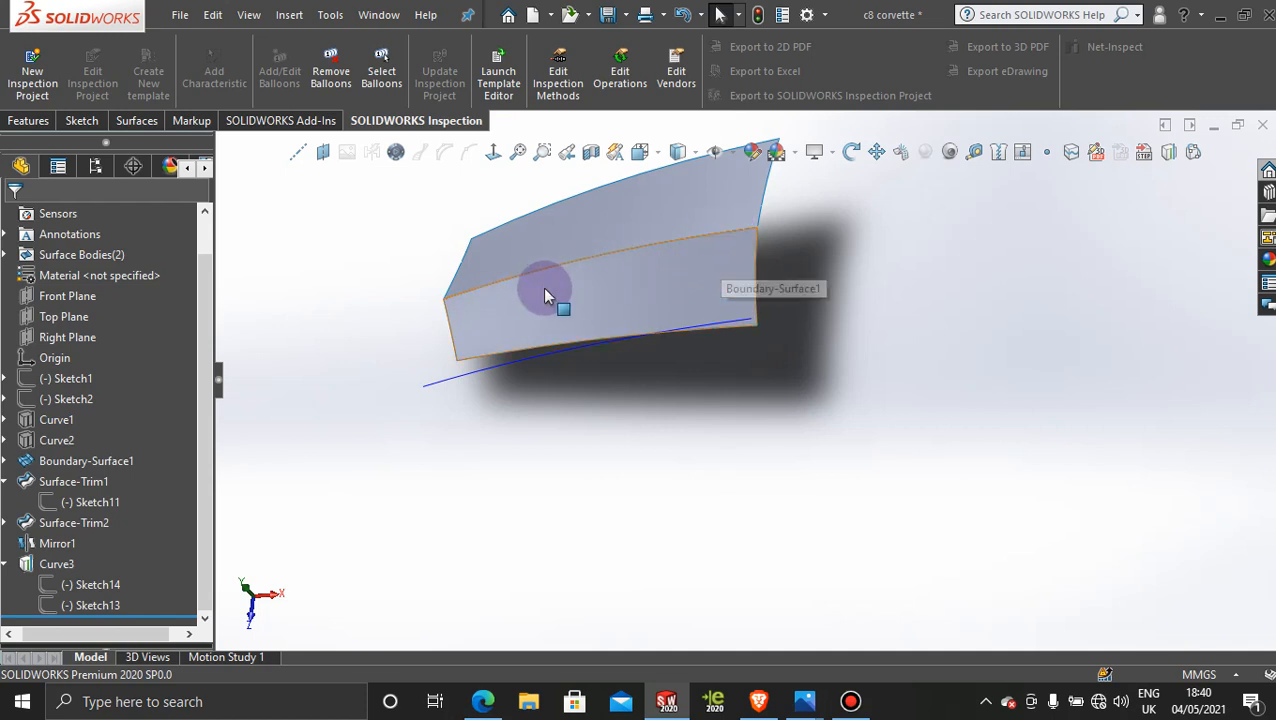
# - Edit Sketch14 in front view, shortening its spline by moving the rear endpoint to just above the hood surface's rear corner, and exit the sketch
pyautogui.click(103, 585)
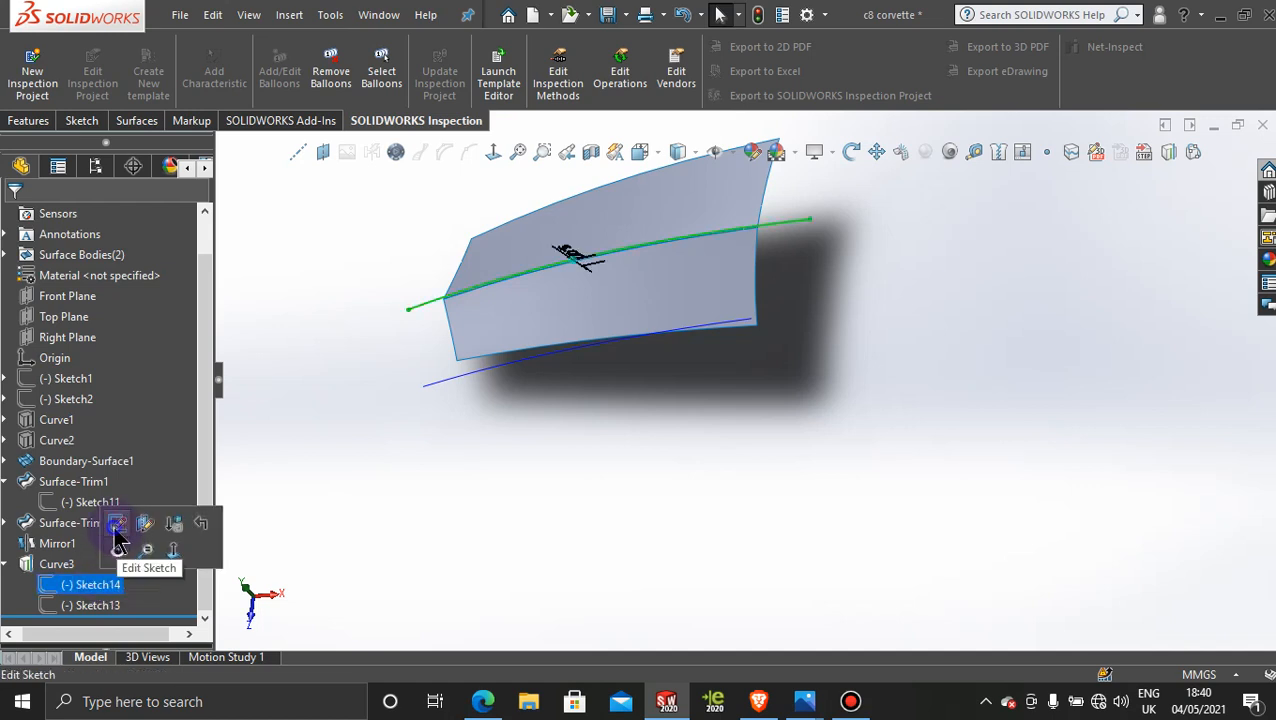
pyautogui.click(114, 525)
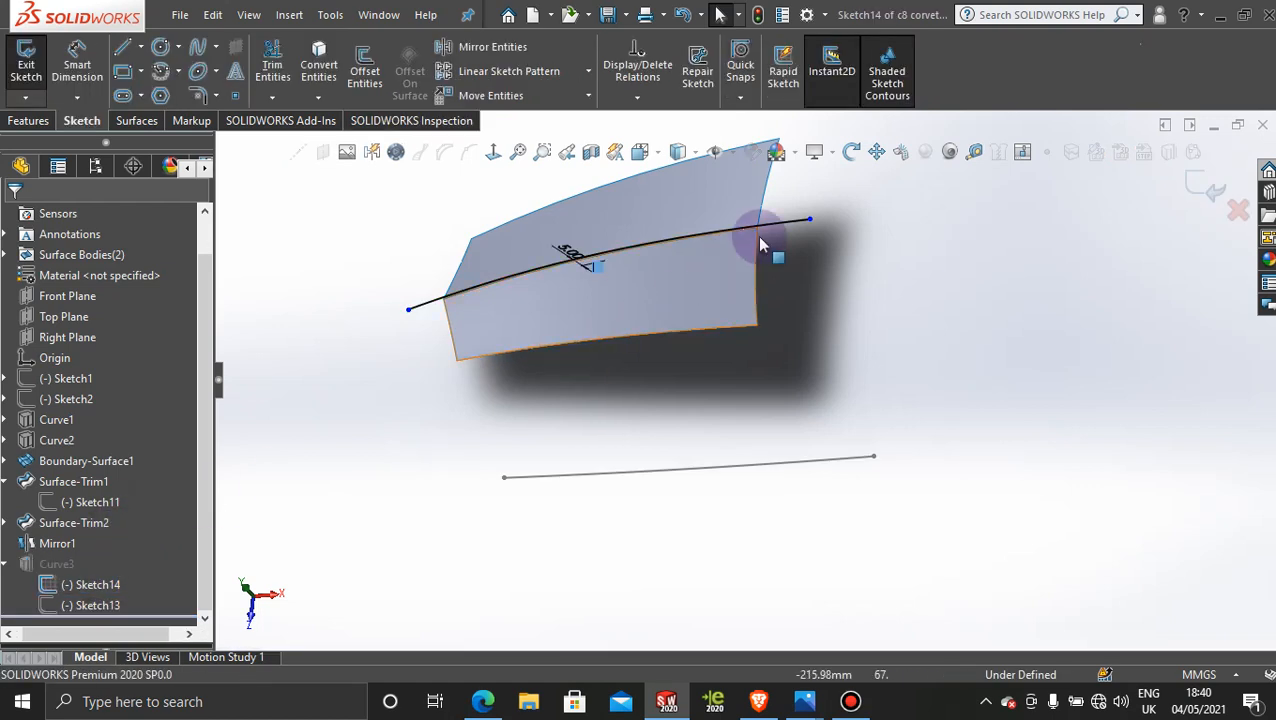
pyautogui.click(490, 152)
pyautogui.scroll(-5, 767, 340)
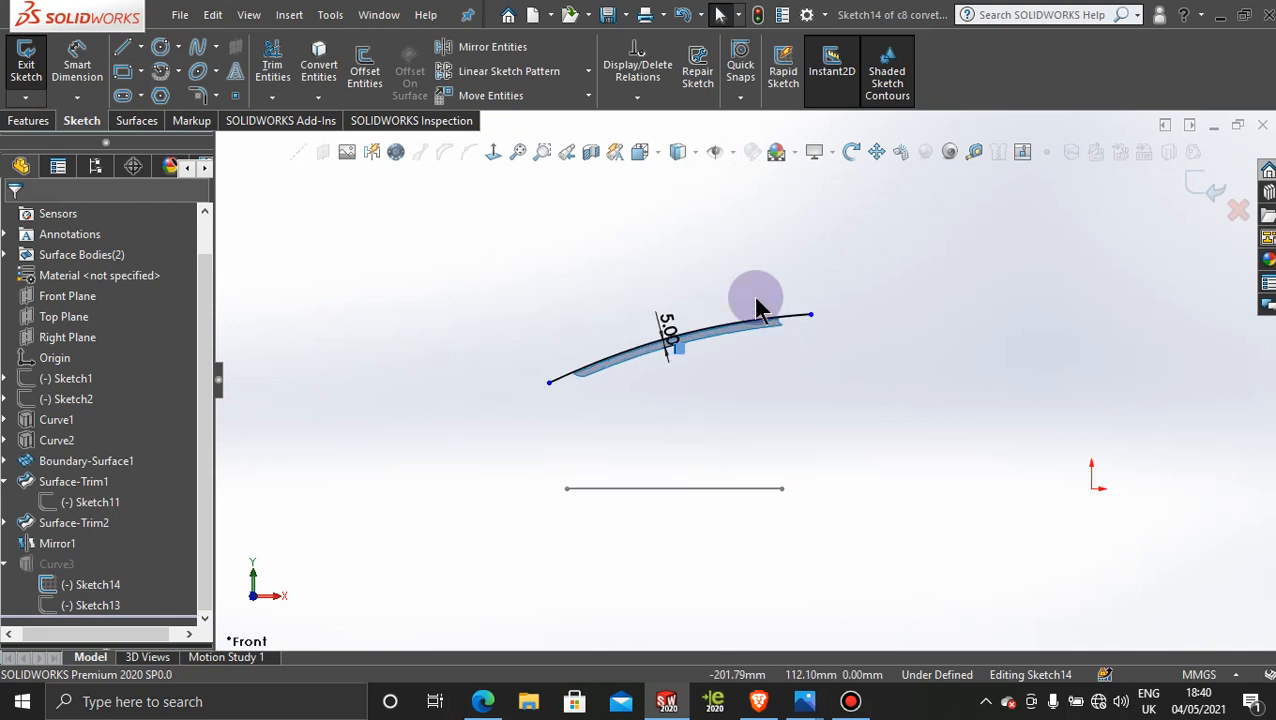
pyautogui.scroll(-1, 768, 360)
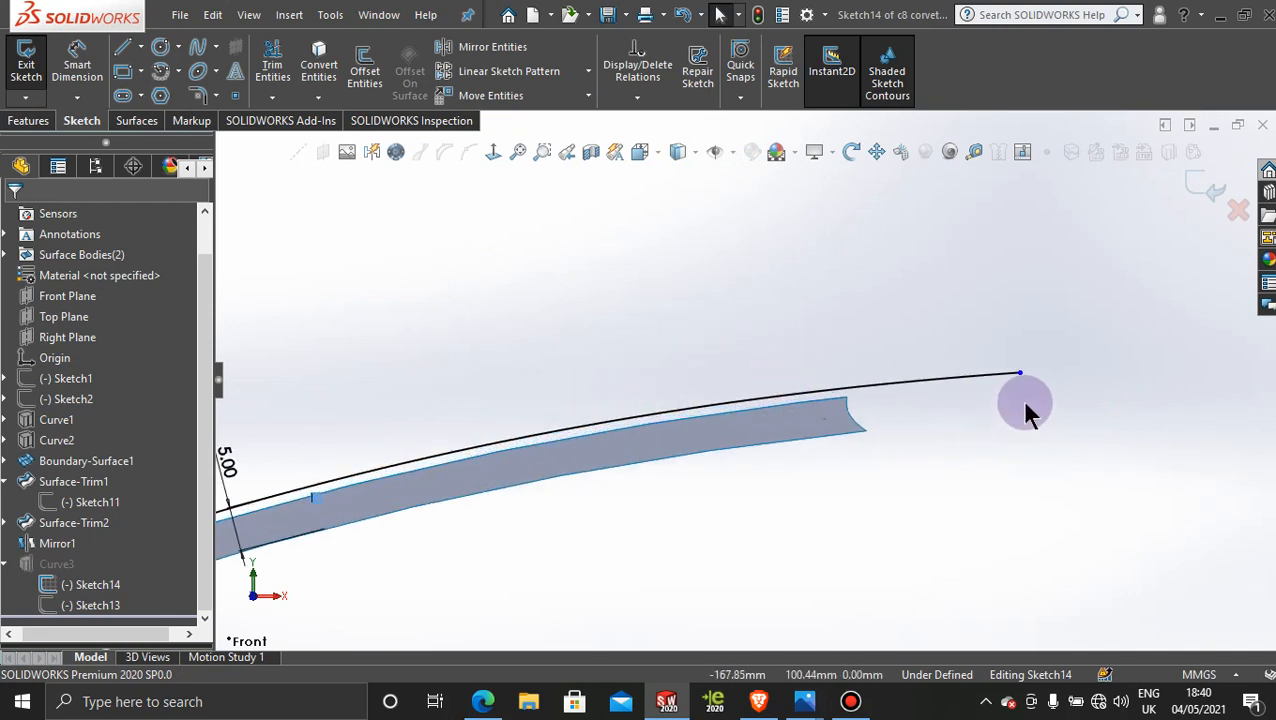
pyautogui.moveTo(1019, 374); pyautogui.dragTo(860, 383)
pyautogui.scroll(5, 902, 453)
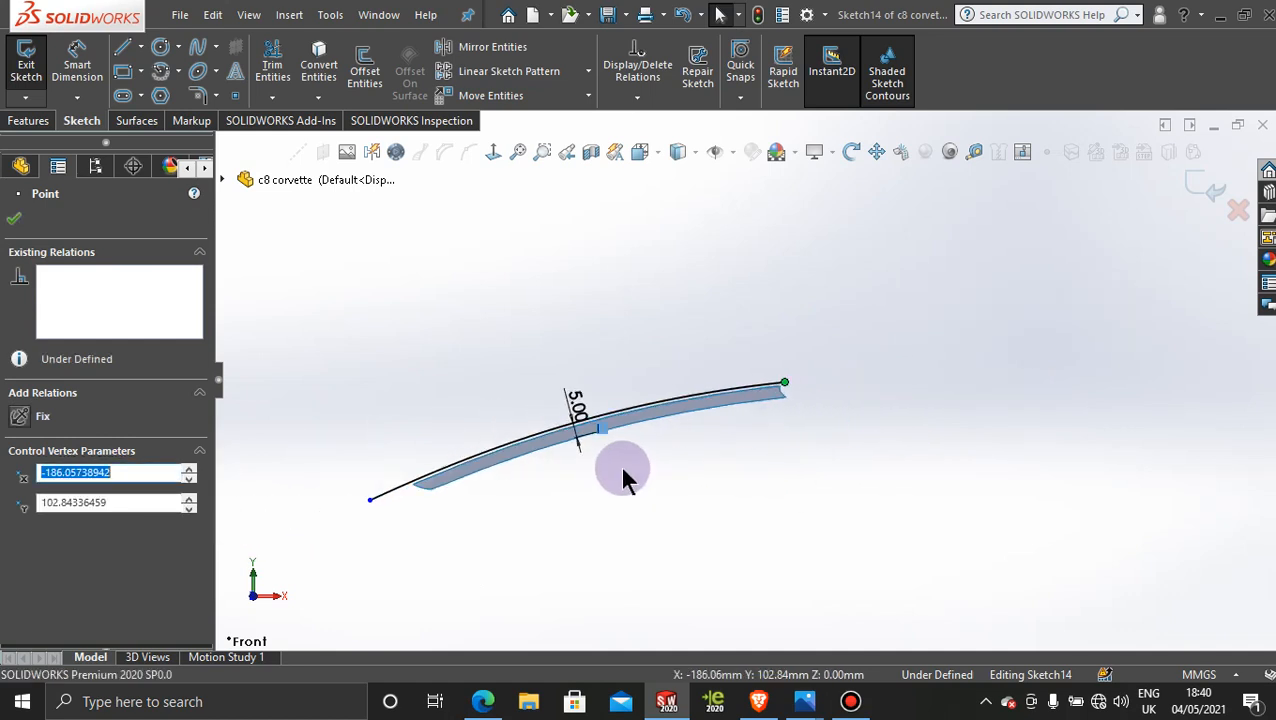
pyautogui.scroll(-1, 619, 464)
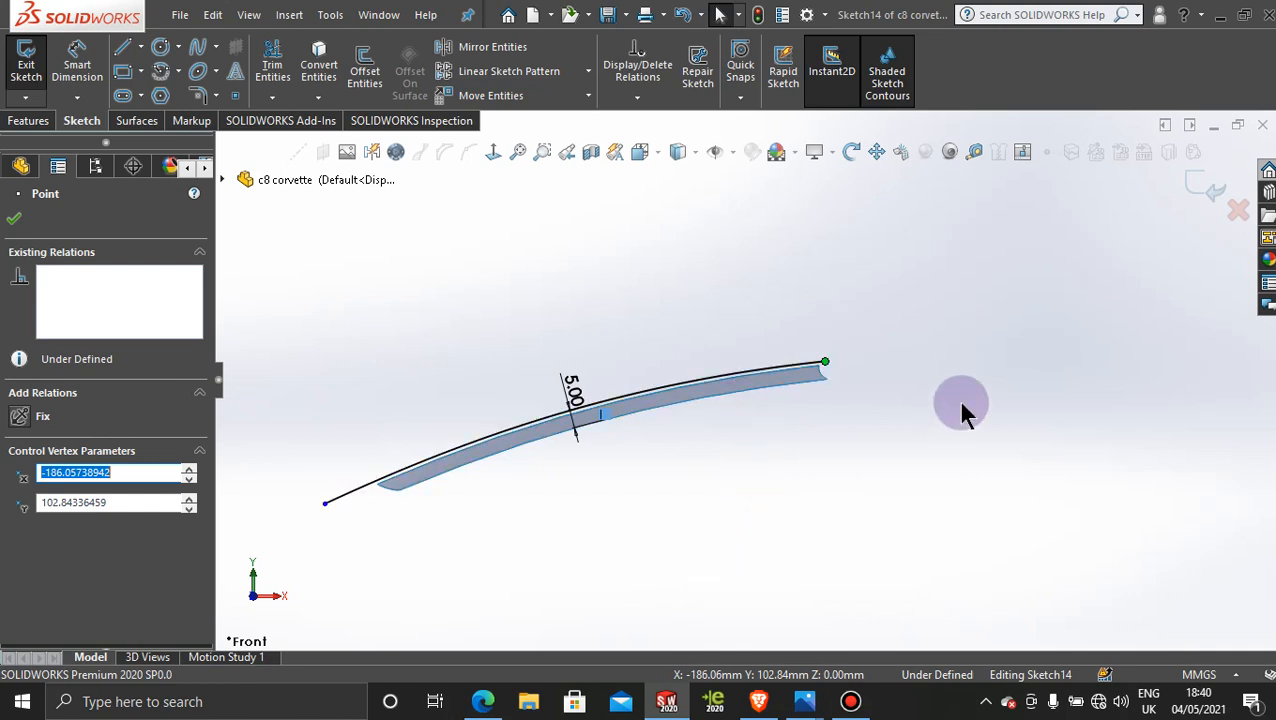
pyautogui.click(1205, 186)
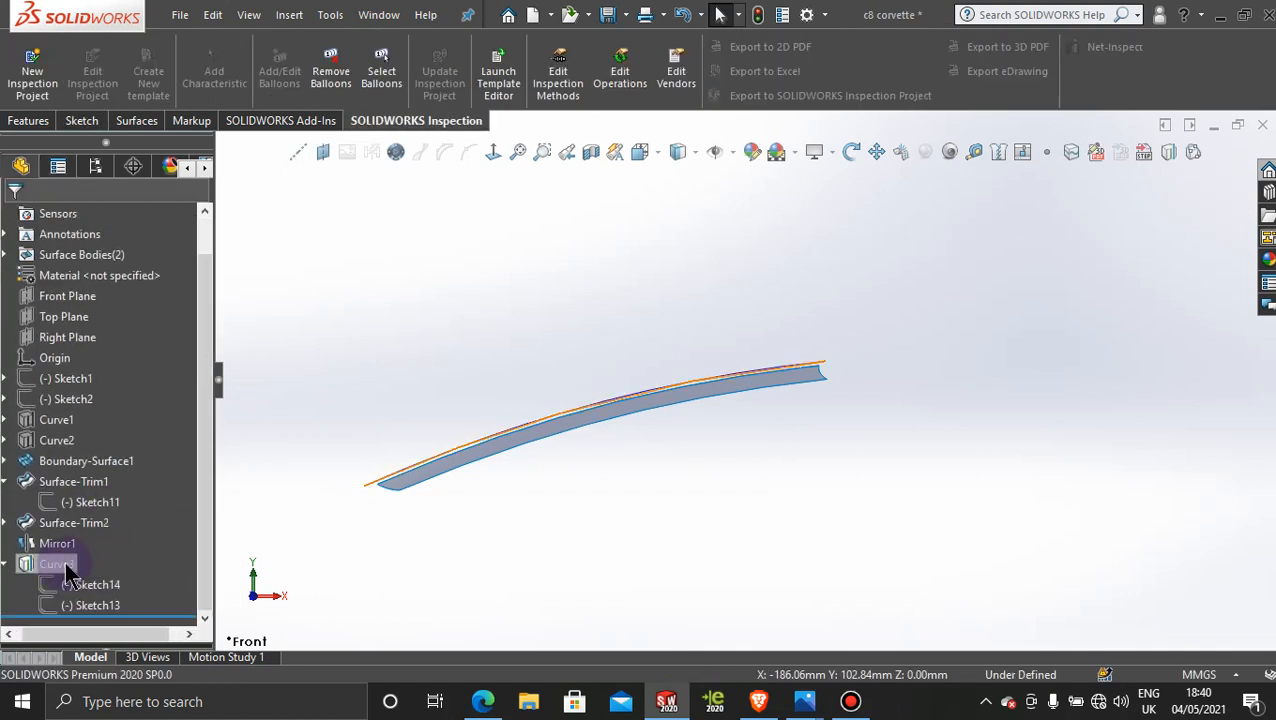
# - Delete the projected curve Curve3 while keeping its two sketches, Sketch13 and Sketch14
pyautogui.moveTo(504, 389); pyautogui.dragTo(528, 447, button='middle')
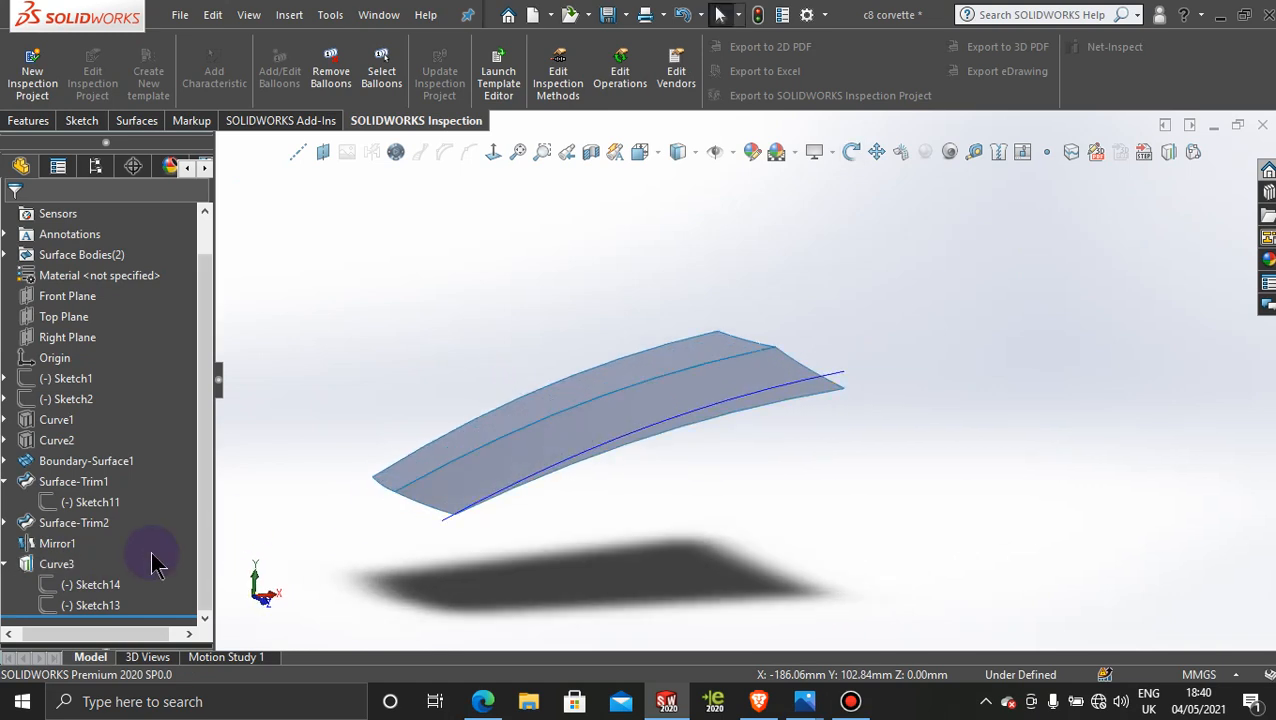
pyautogui.rightClick(44, 566)
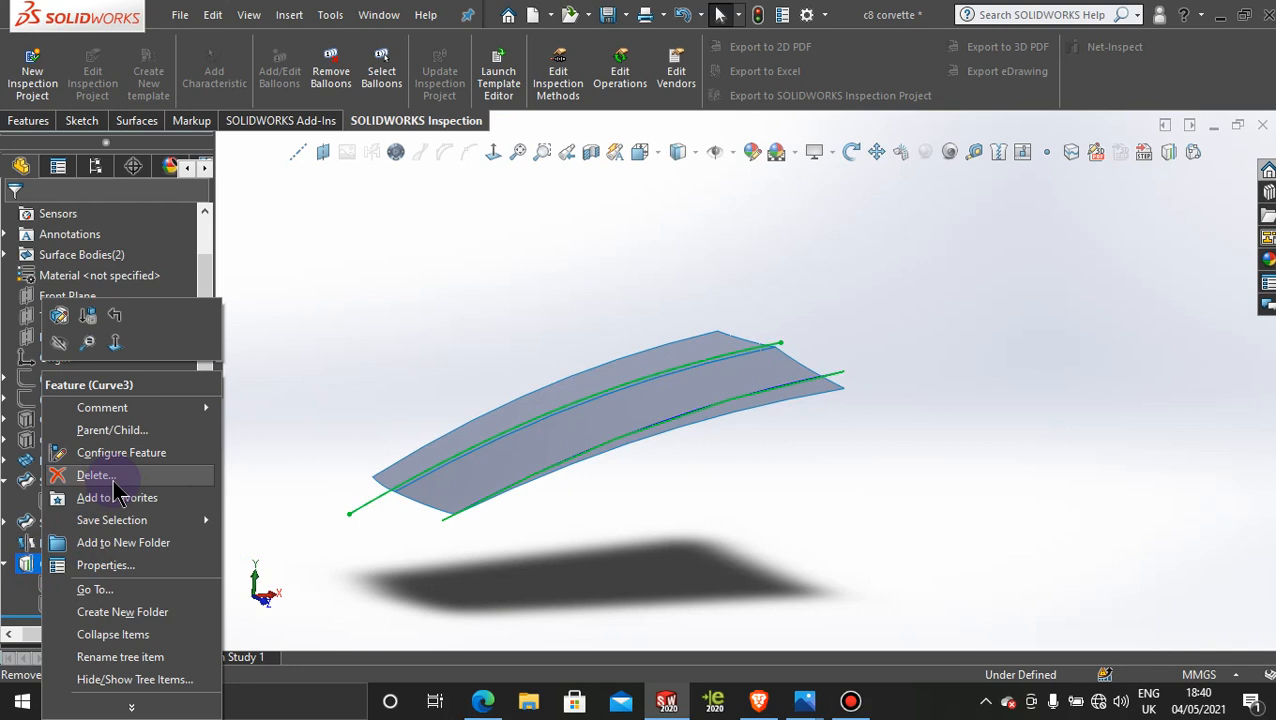
pyautogui.click(312, 395)
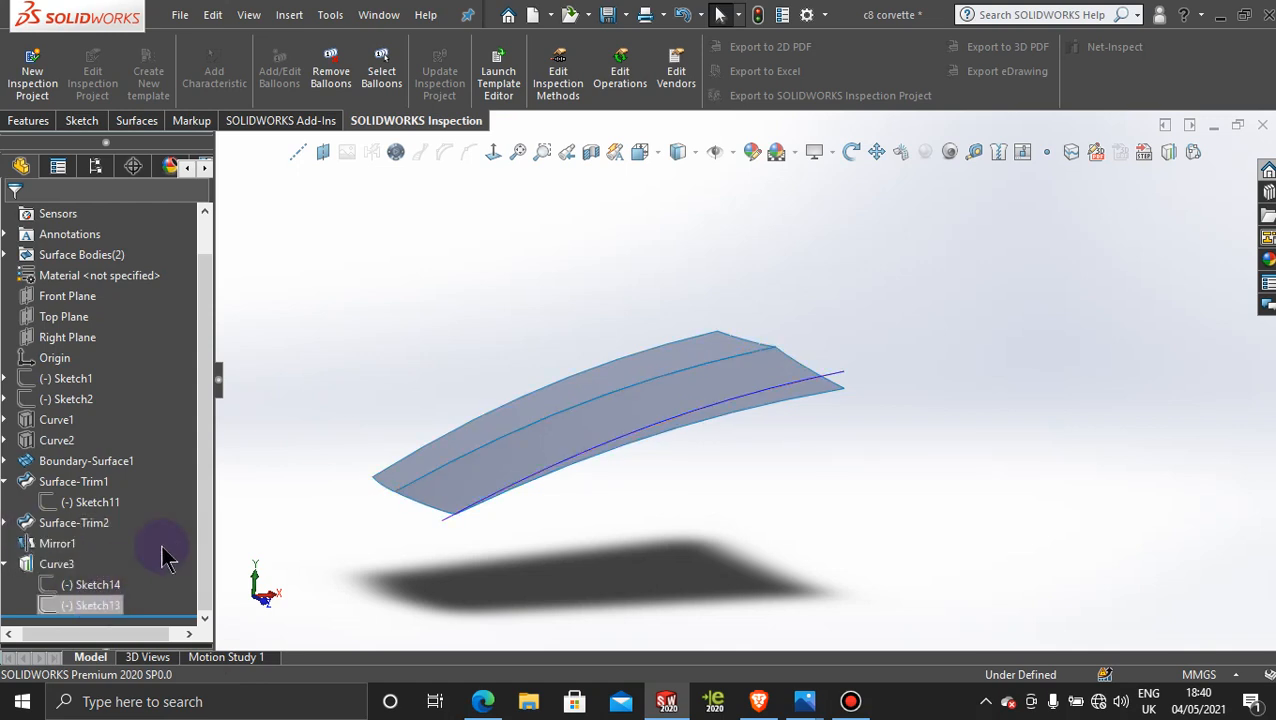
pyautogui.scroll(2, 436, 478)
pyautogui.moveTo(436, 478)
pyautogui.mouseDown(button='middle')
pyautogui.moveTo(400, 388)
pyautogui.moveTo(400, 450)
pyautogui.mouseUp(button='middle')
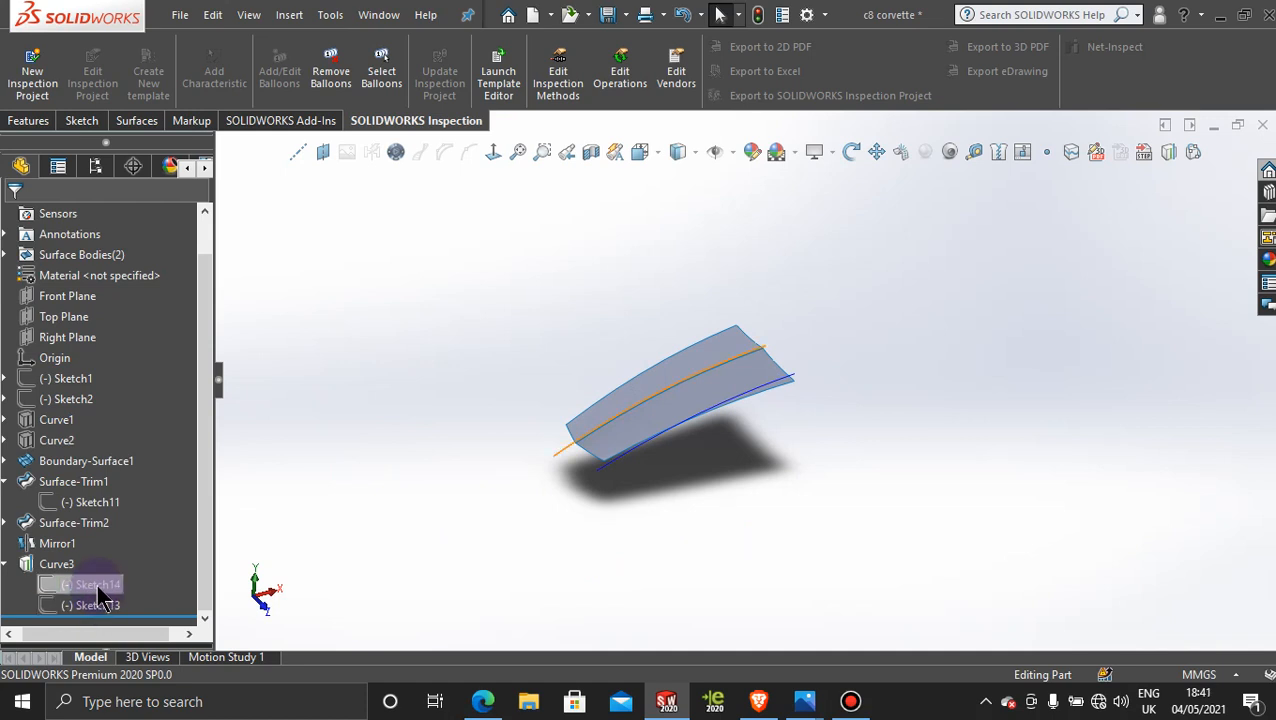
pyautogui.click(100, 586)
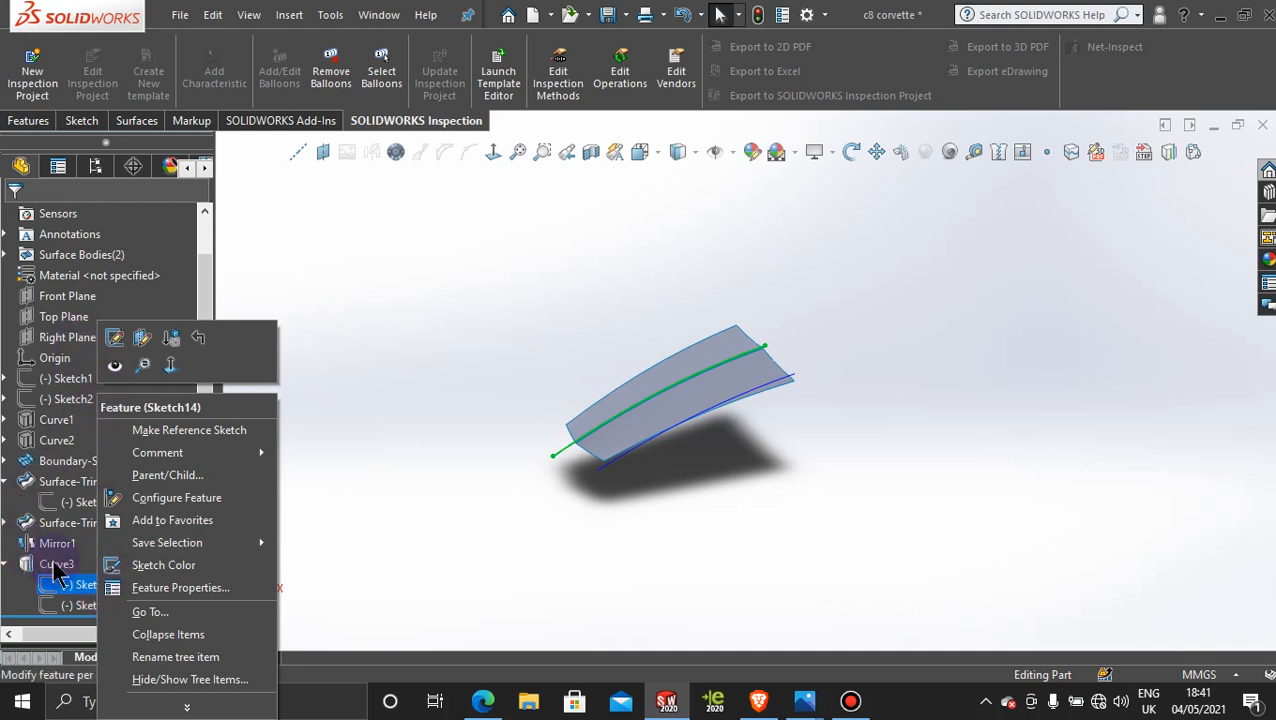
pyautogui.rightClick(55, 564)
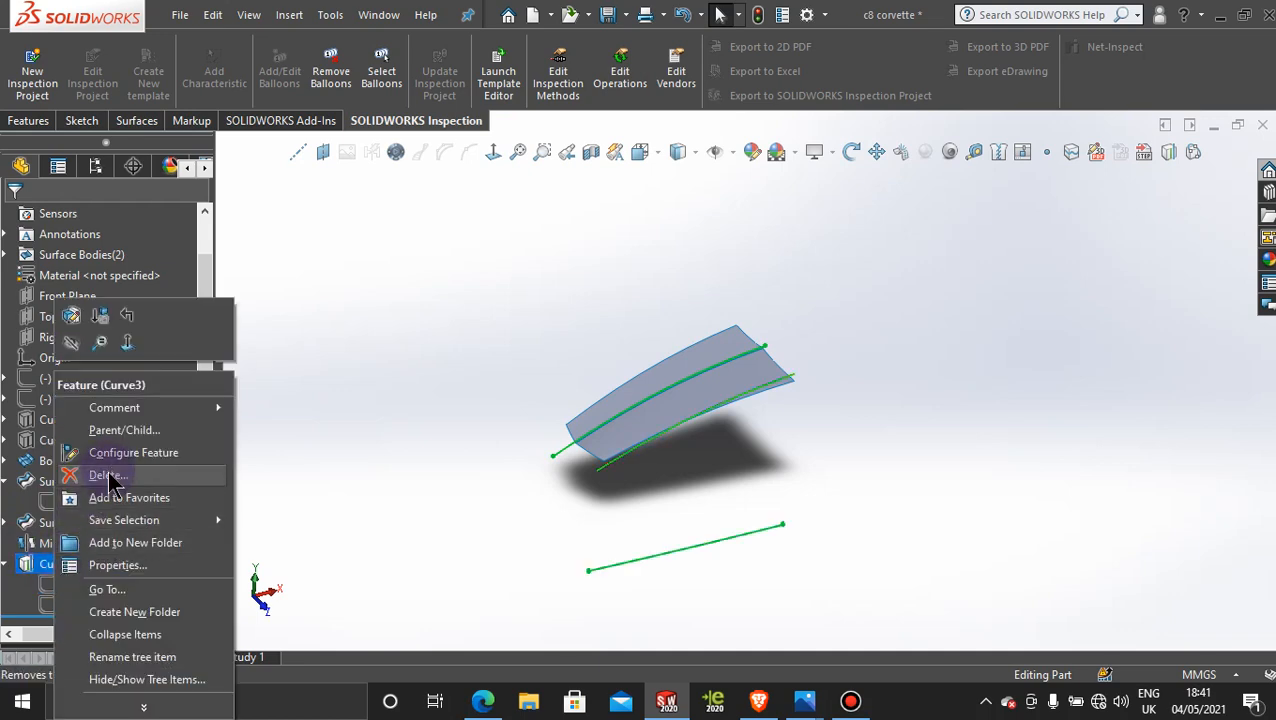
pyautogui.click(108, 473)
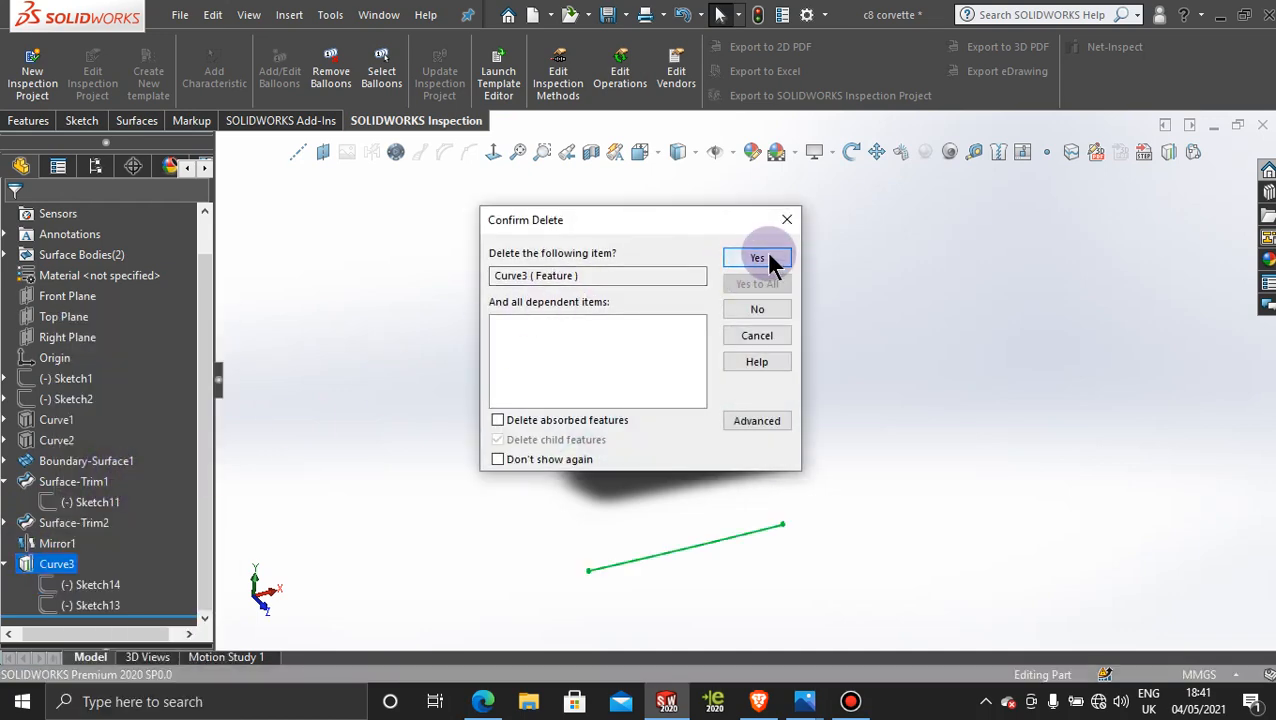
pyautogui.click(766, 258)
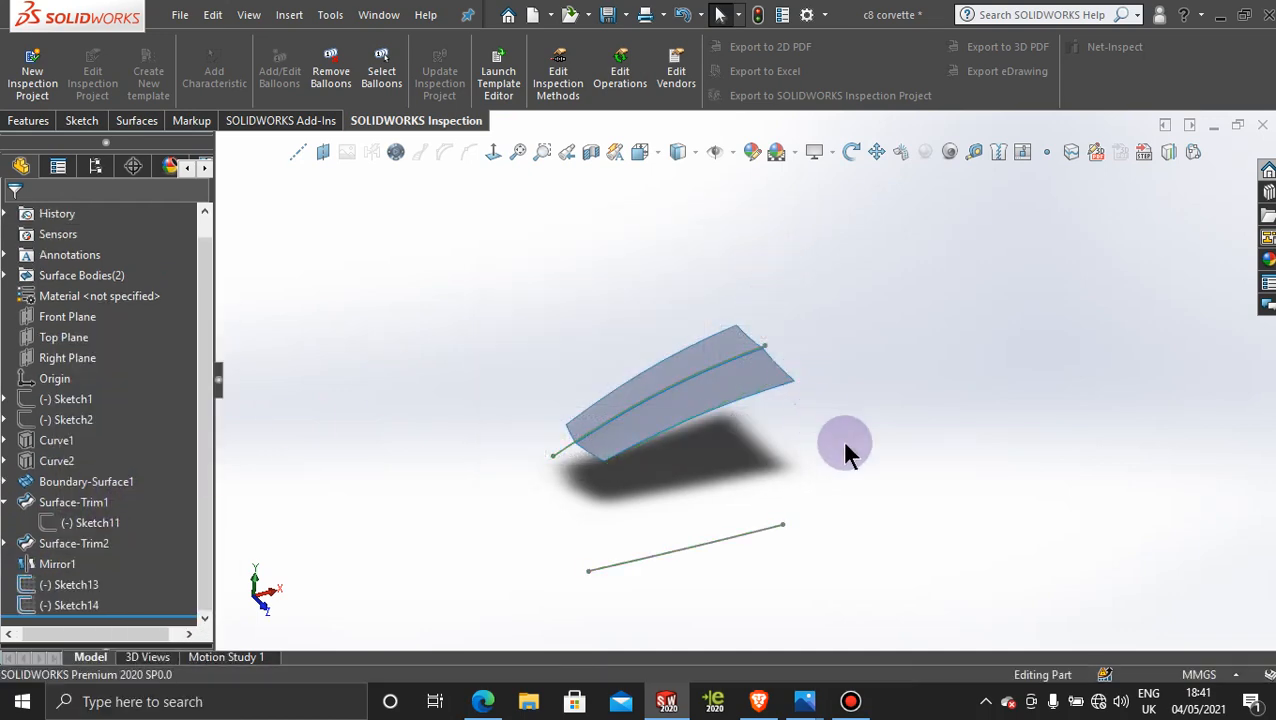
# - Activate Display State 1 to show the reference images, and start a new sketch on the Front Plane viewed normal to it
pyautogui.moveTo(845, 450); pyautogui.dragTo(817, 430, button='middle')
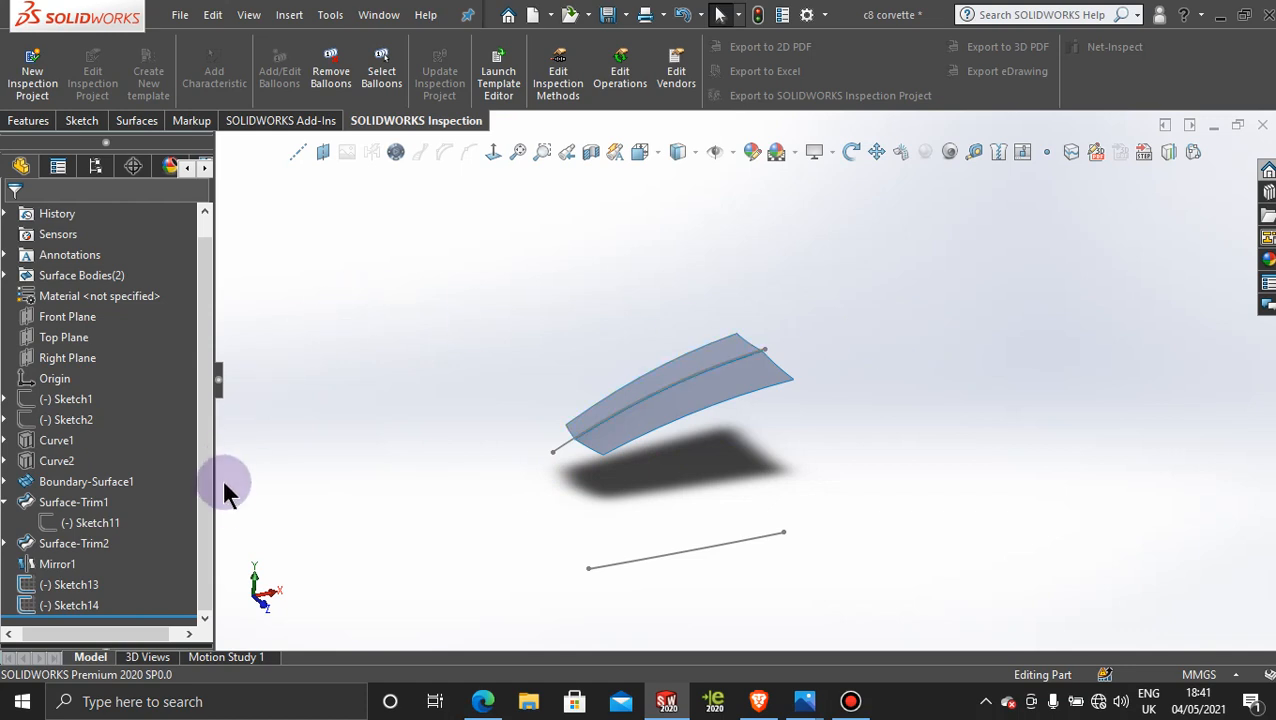
pyautogui.click(94, 167)
pyautogui.click(102, 580)
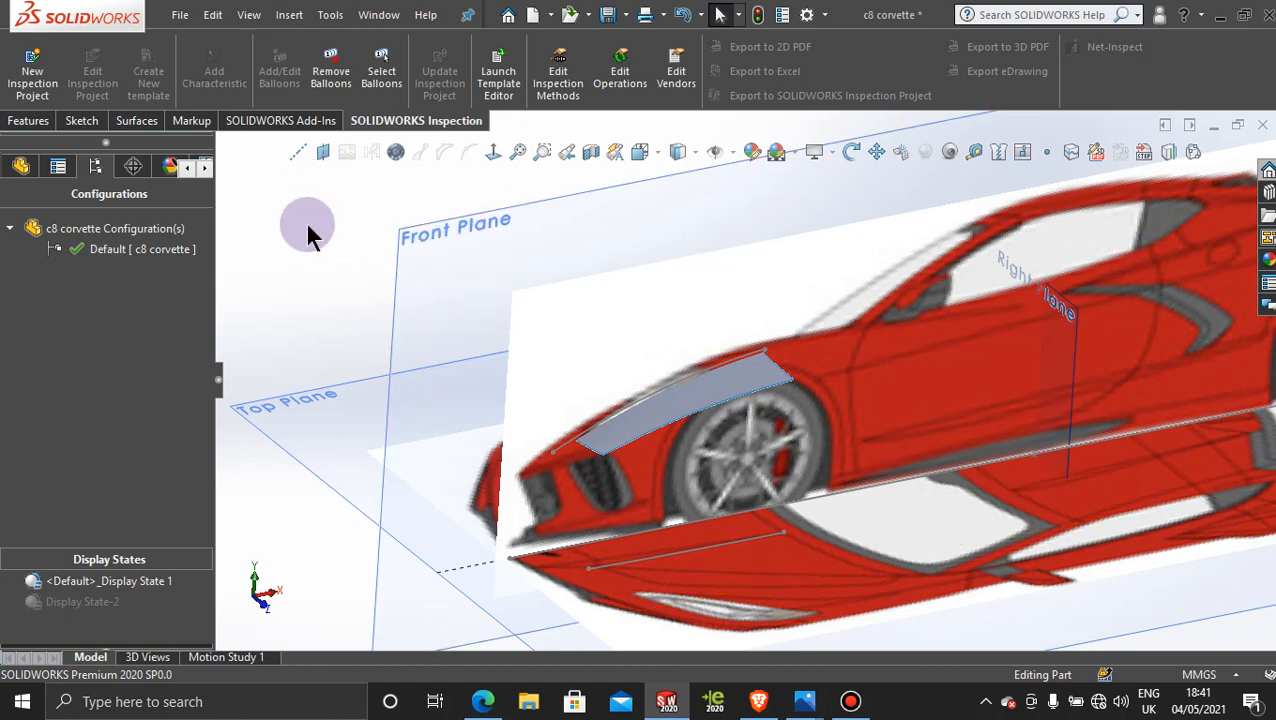
pyautogui.click(468, 230)
pyautogui.click(548, 172)
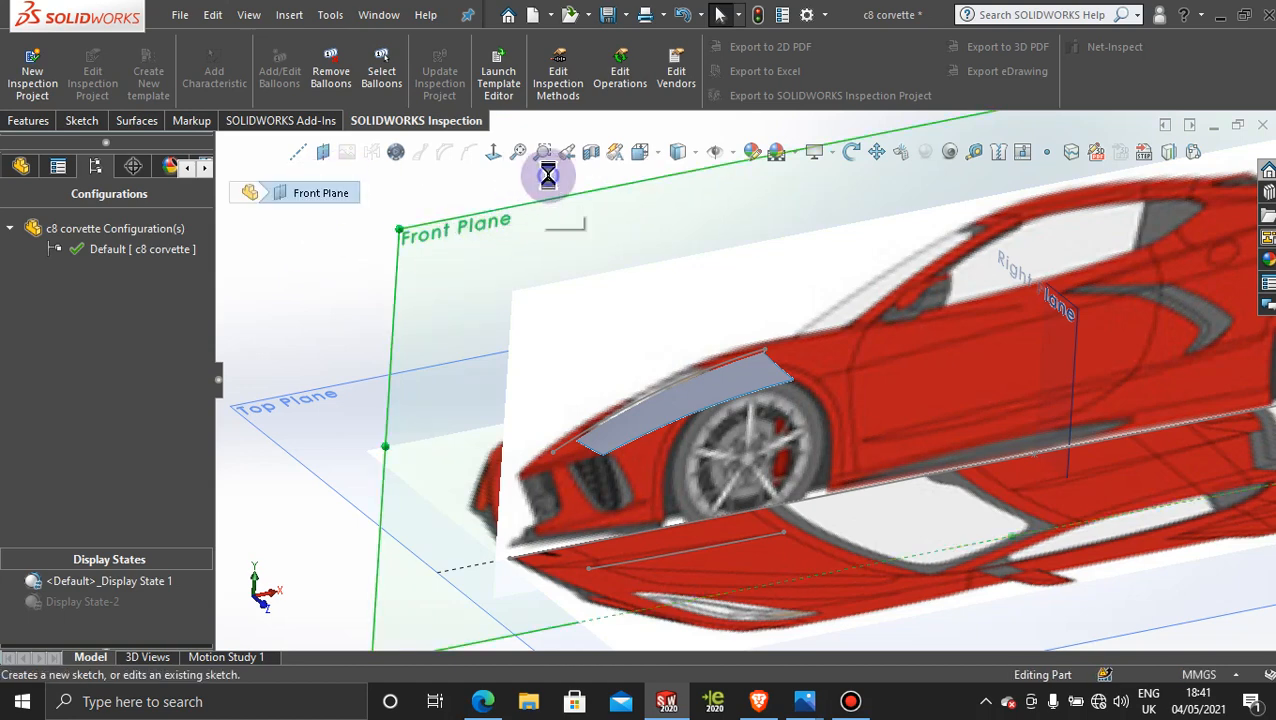
pyautogui.click(490, 152)
# - Draw a two-point spline about 140 mm long from near the hood surface's lower rear corner to the front endpoint of Sketch14's curve
pyautogui.scroll(-3, 605, 410)
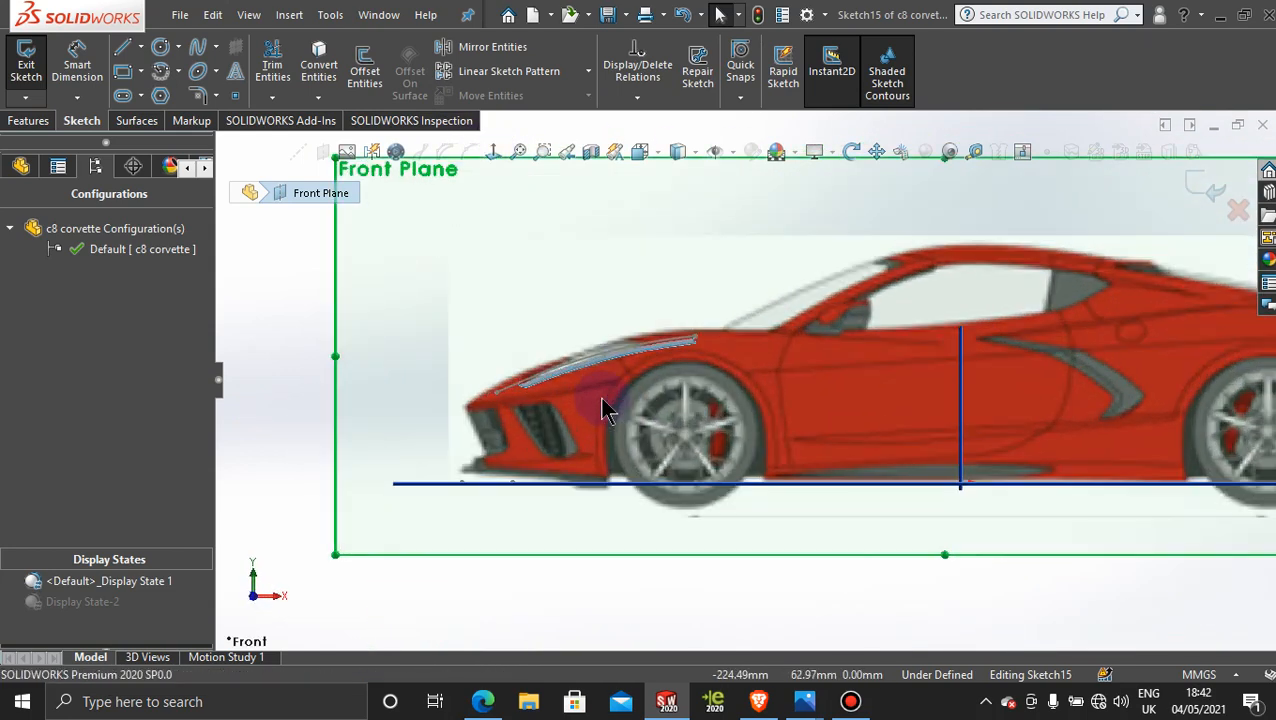
pyautogui.scroll(-1, 580, 370)
pyautogui.scroll(-3, 598, 393)
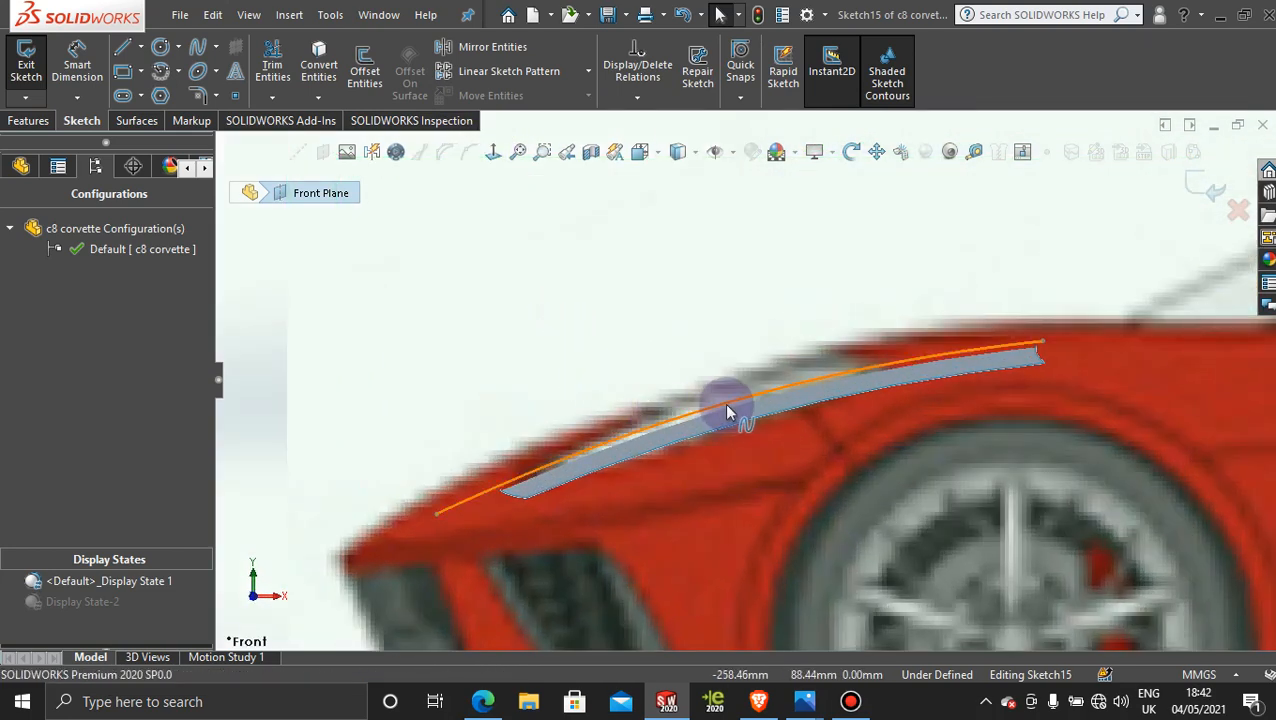
pyautogui.scroll(-1, 741, 447)
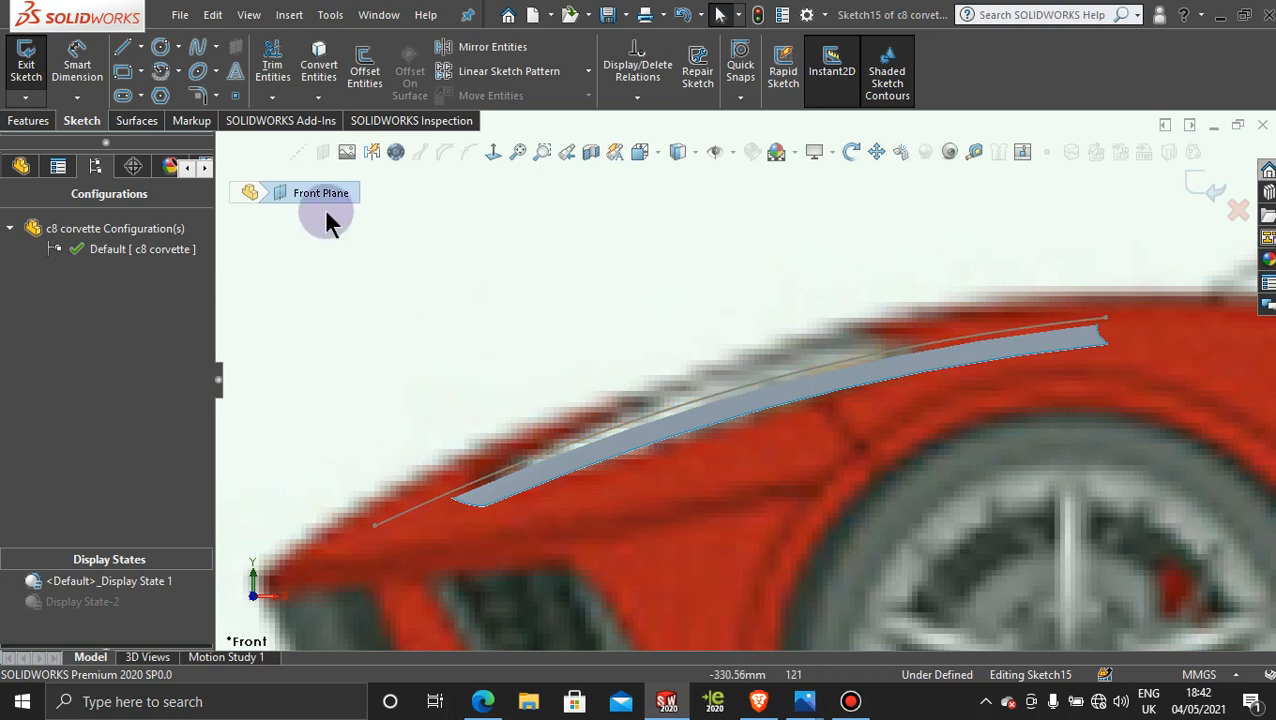
pyautogui.click(199, 50)
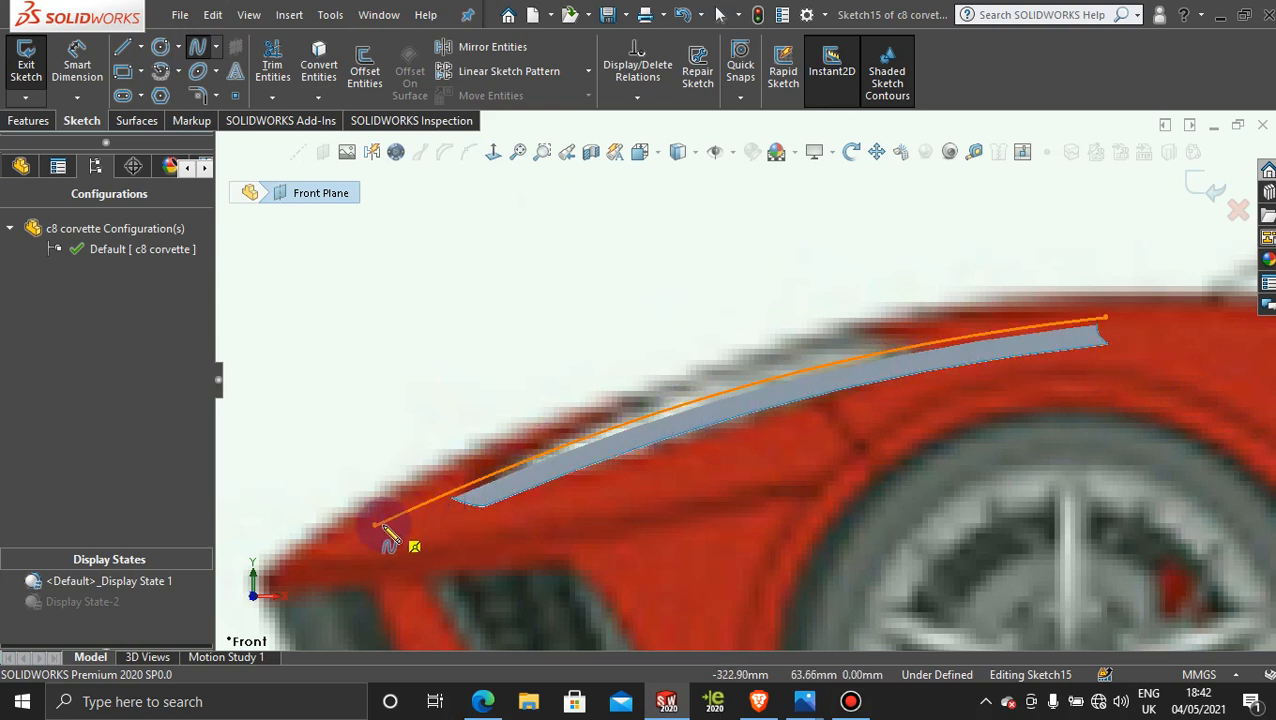
pyautogui.click(1106, 360)
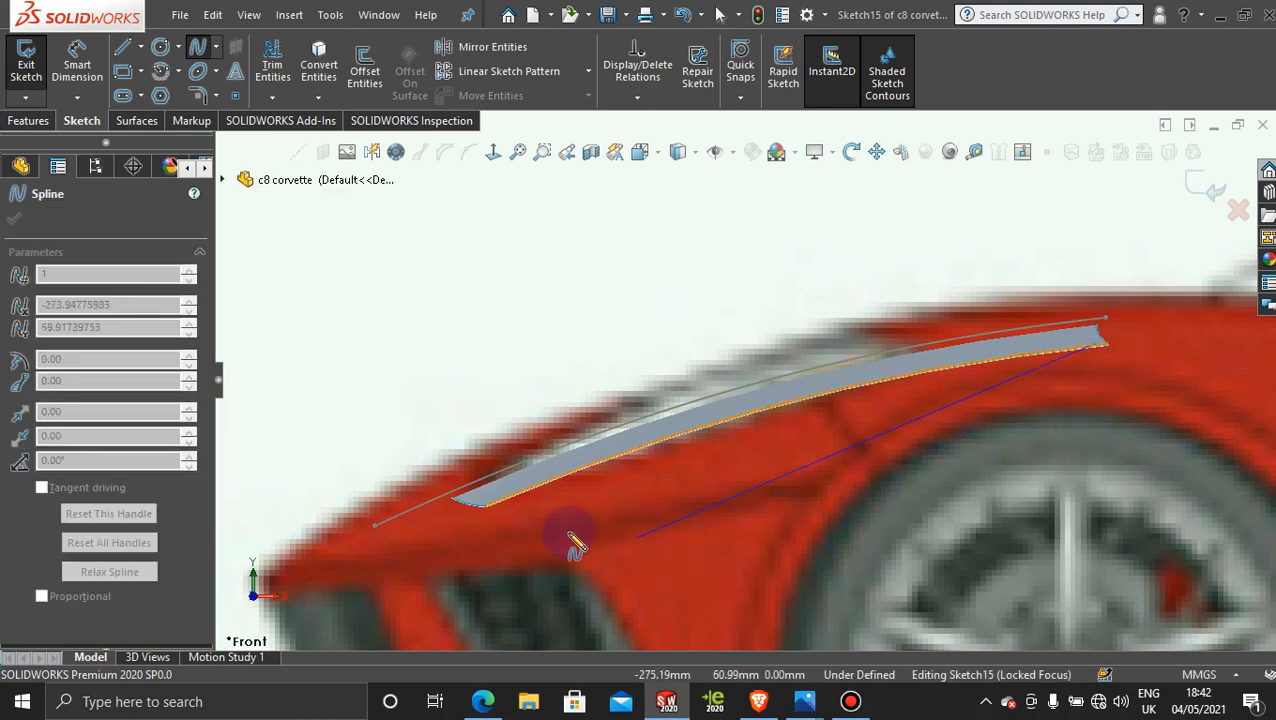
pyautogui.click(375, 526)
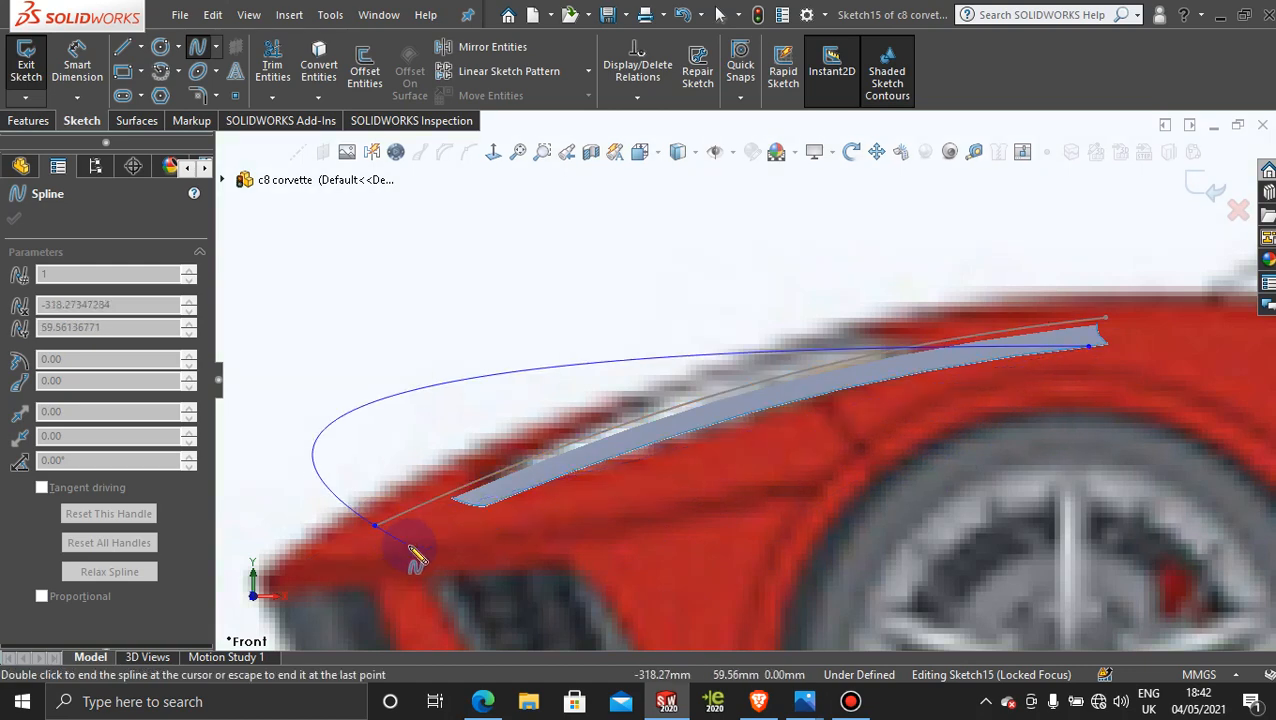
pyautogui.press('Escape')
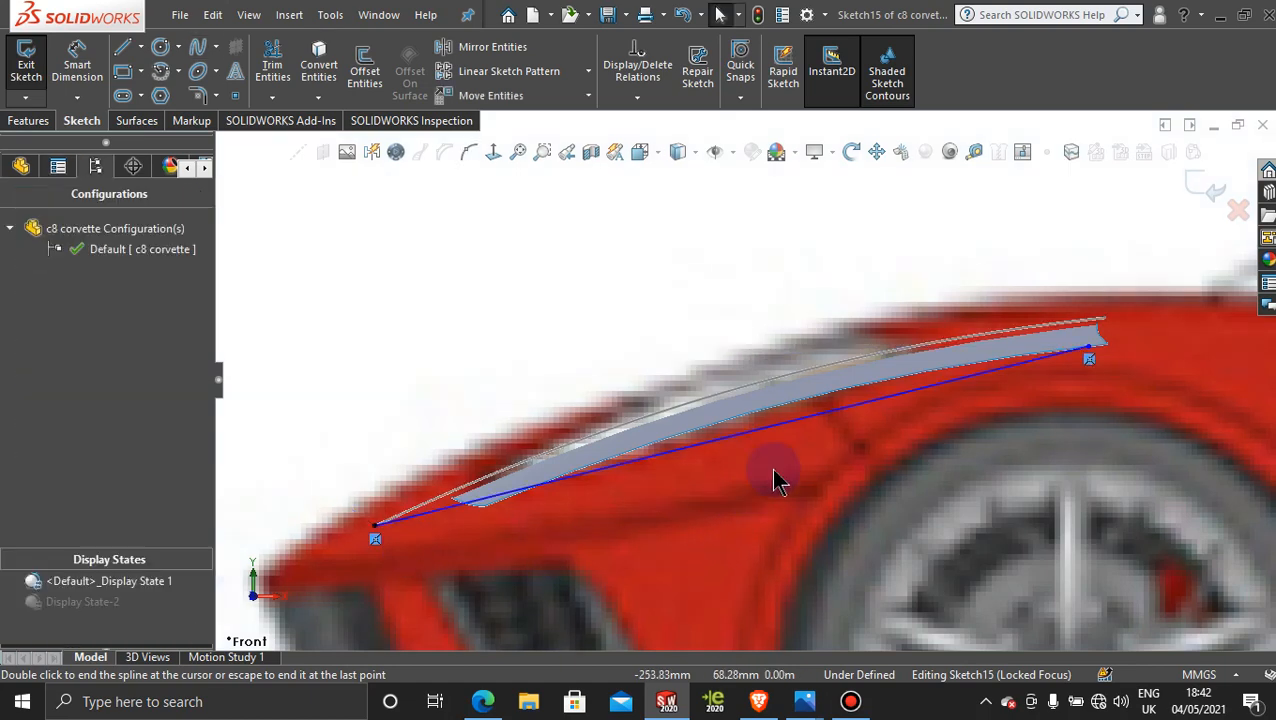
# - Snap the new spline's rear endpoint onto the lower rear corner of the hood surface
pyautogui.click(785, 430)
pyautogui.scroll(-3, 830, 440)
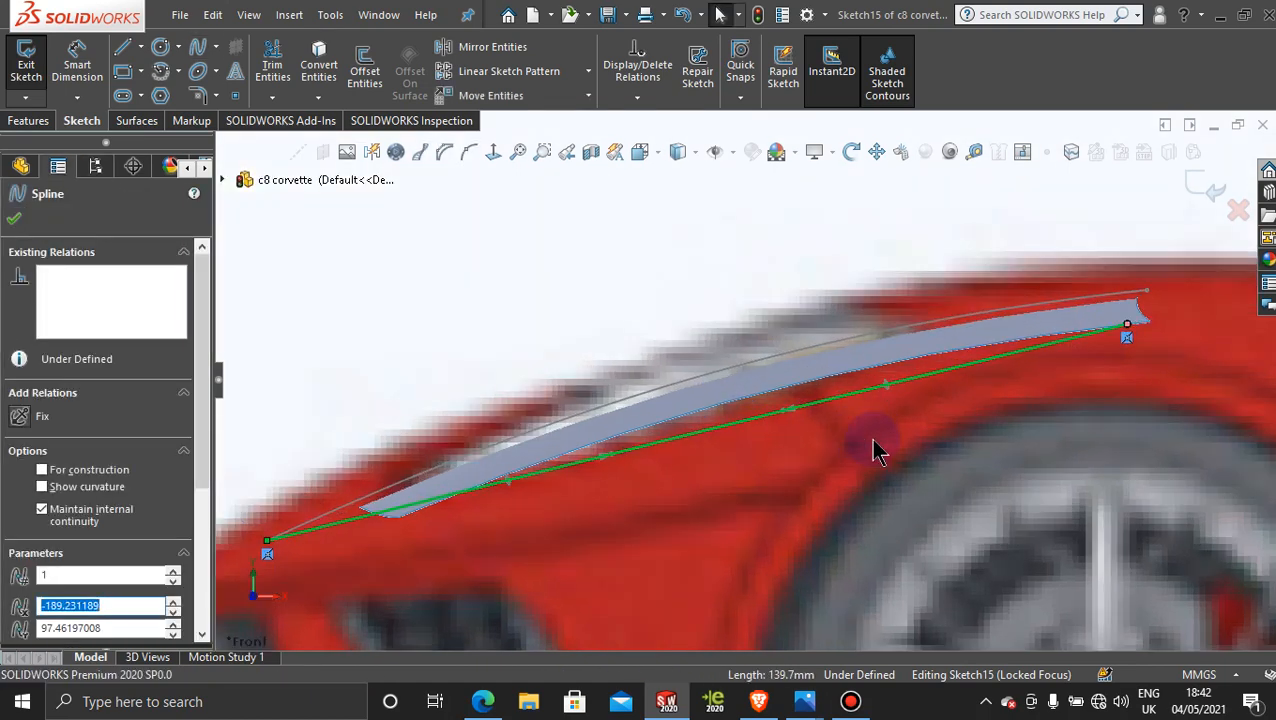
pyautogui.moveTo(1173, 298); pyautogui.dragTo(1201, 295)
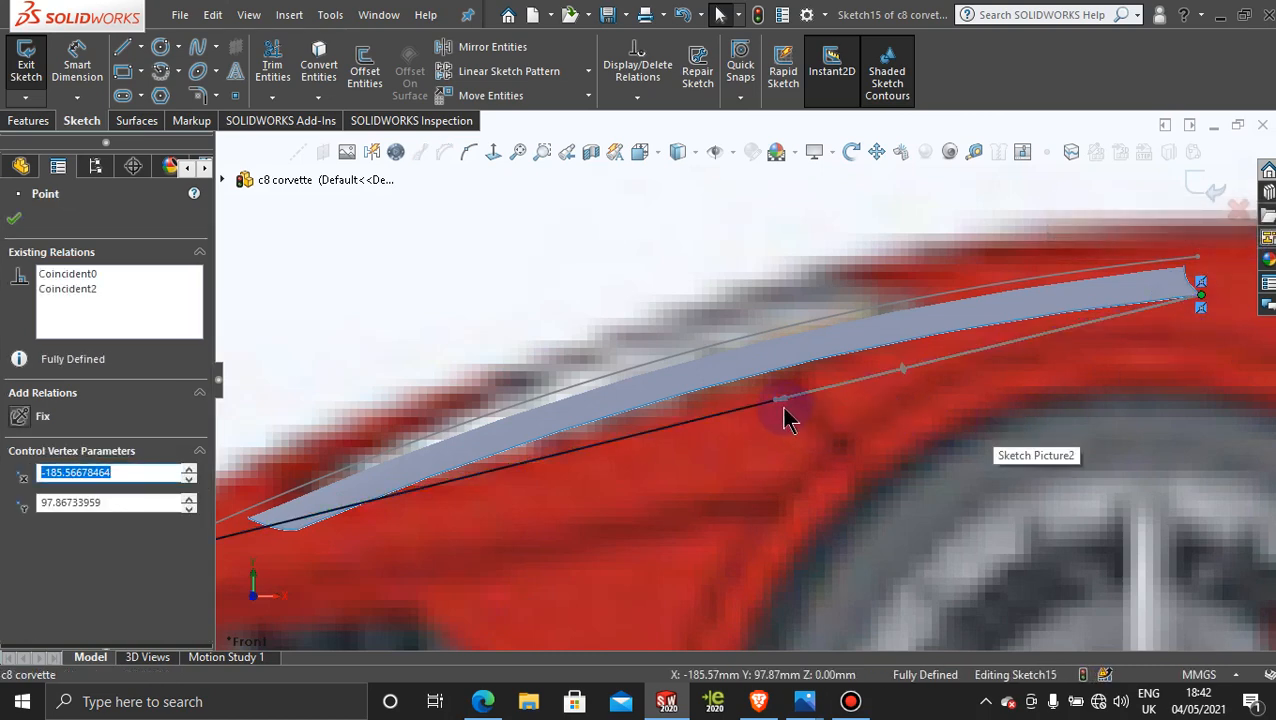
# - Bend the spline upward with its rear tangent handle so it arcs just above the hood surface's lower edge in side view
pyautogui.click(697, 429)
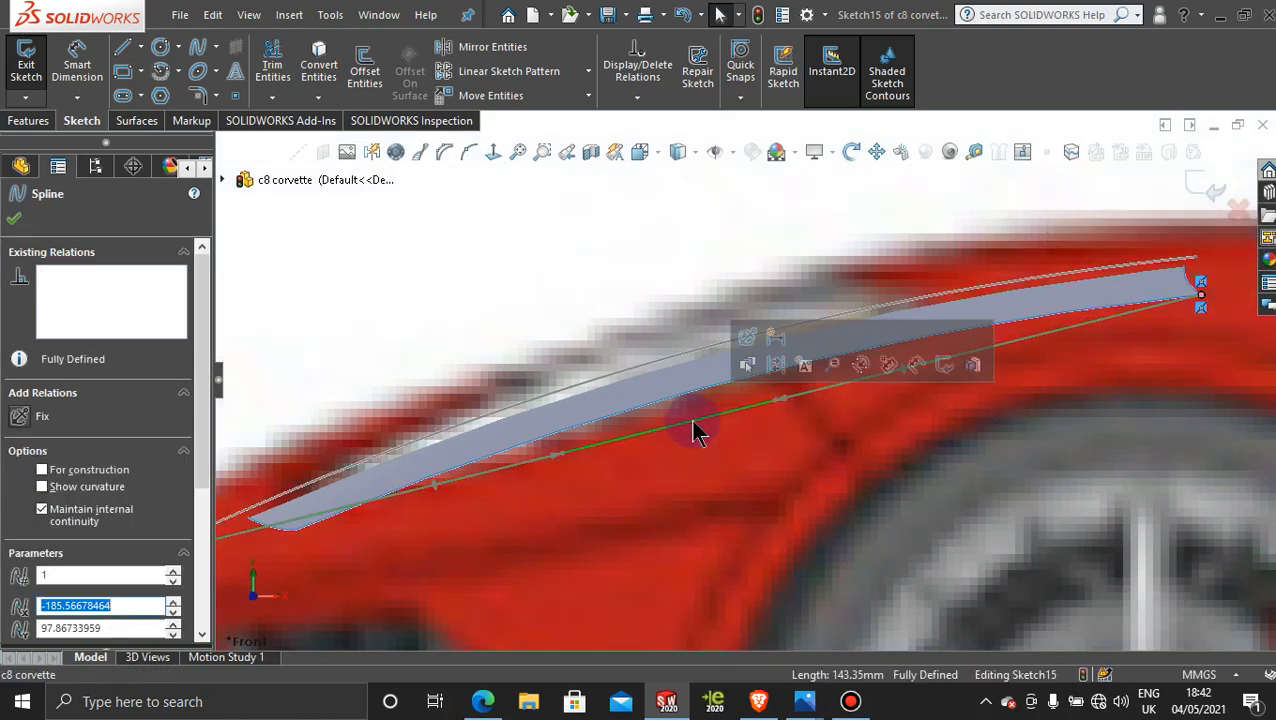
pyautogui.scroll(1, 745, 460)
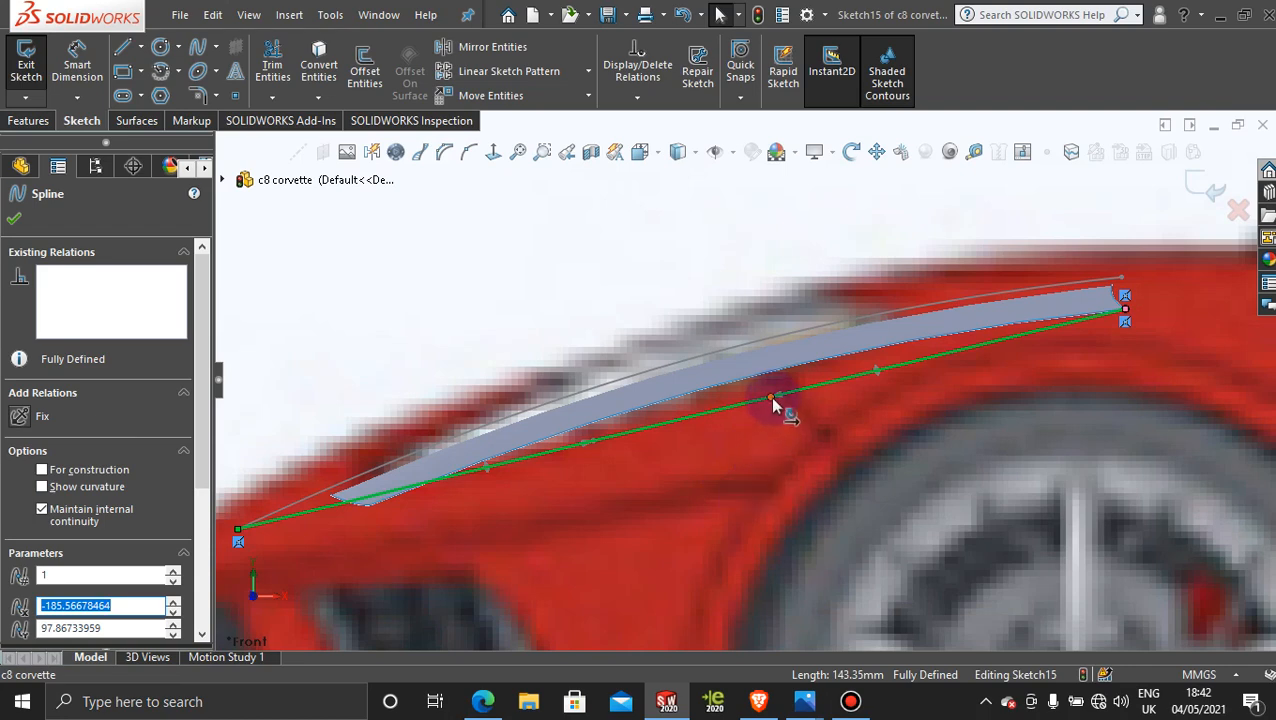
pyautogui.moveTo(770, 396); pyautogui.dragTo(845, 299)
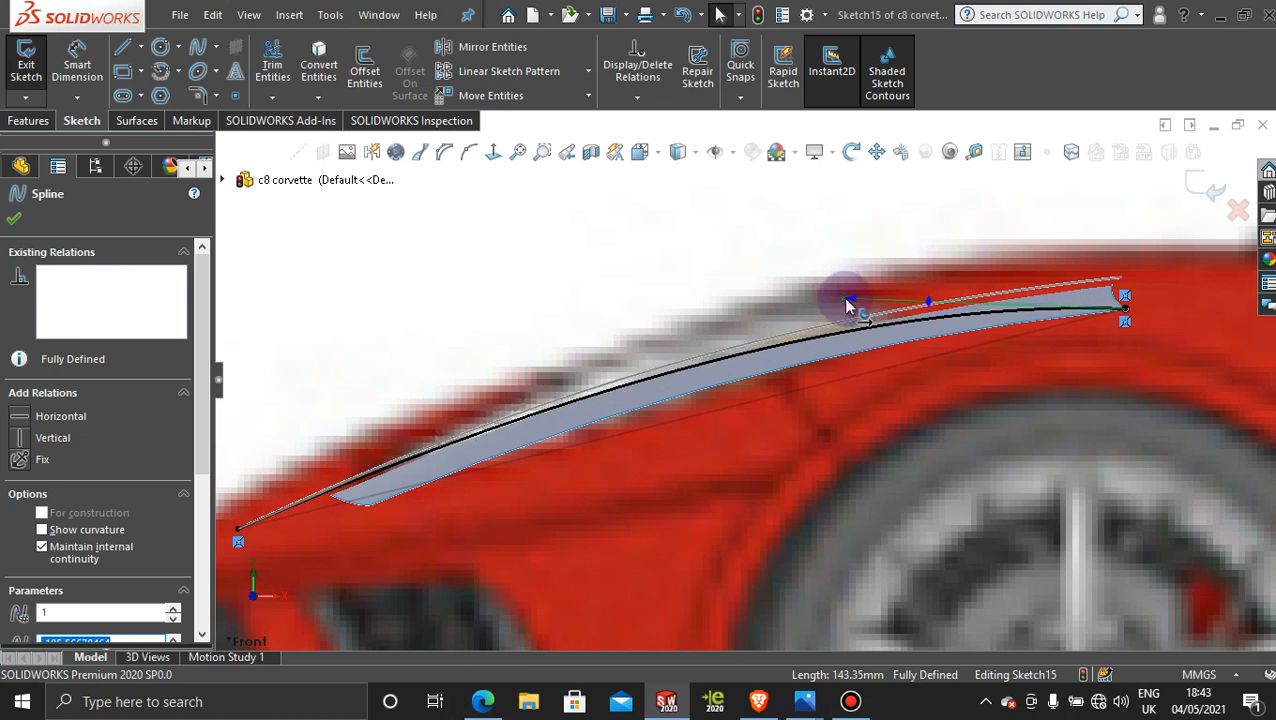
pyautogui.moveTo(846, 305); pyautogui.dragTo(851, 324)
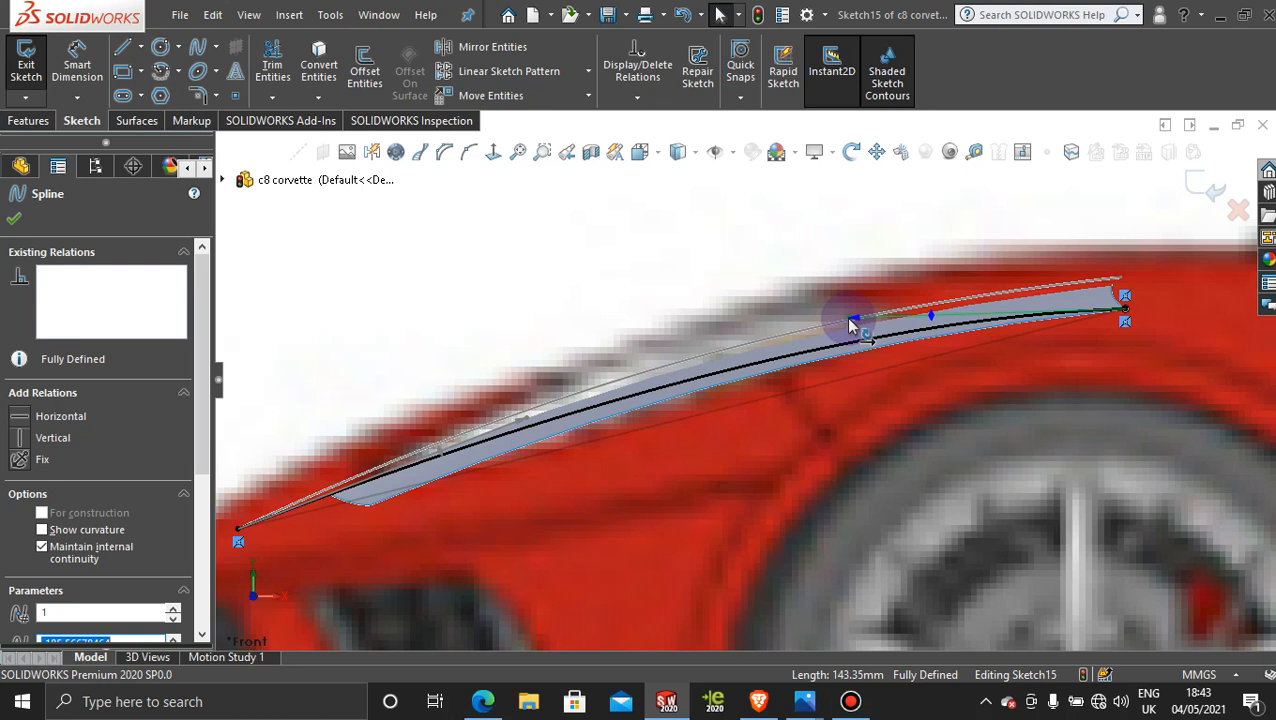
pyautogui.moveTo(849, 319); pyautogui.dragTo(833, 325)
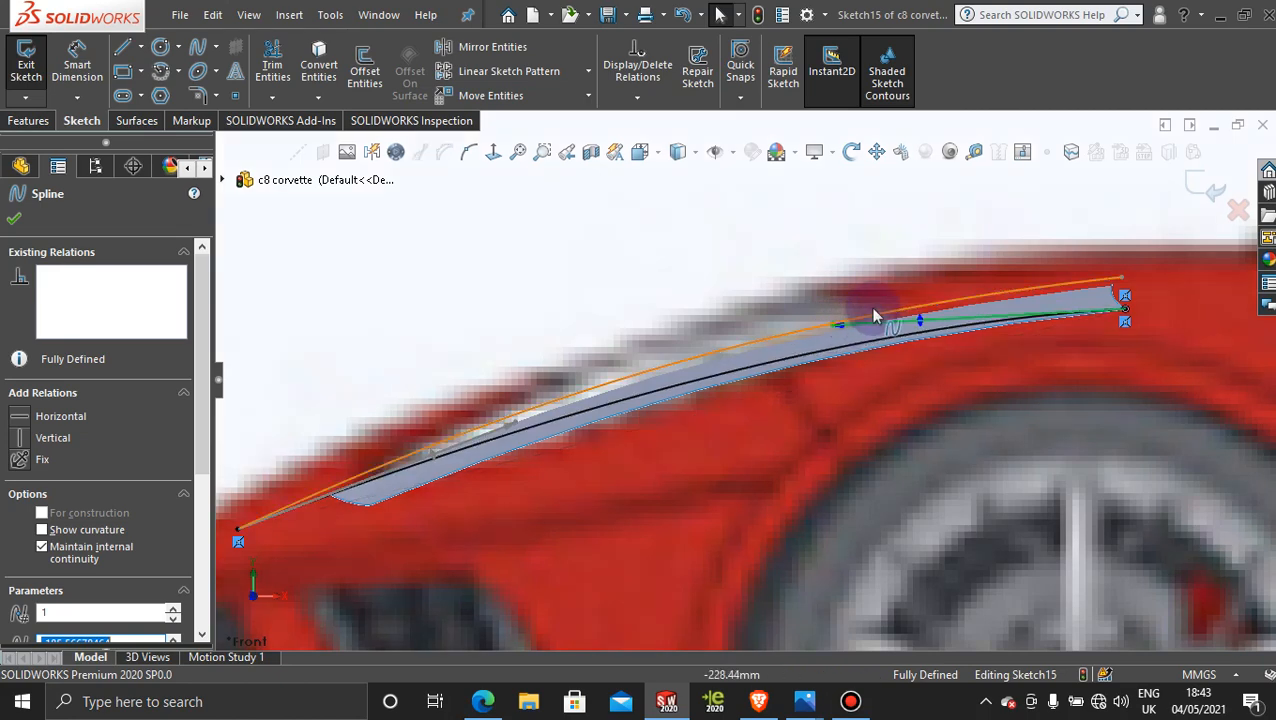
# - Accept the spline's shape and exit the side-view sketch
pyautogui.click(12, 226)
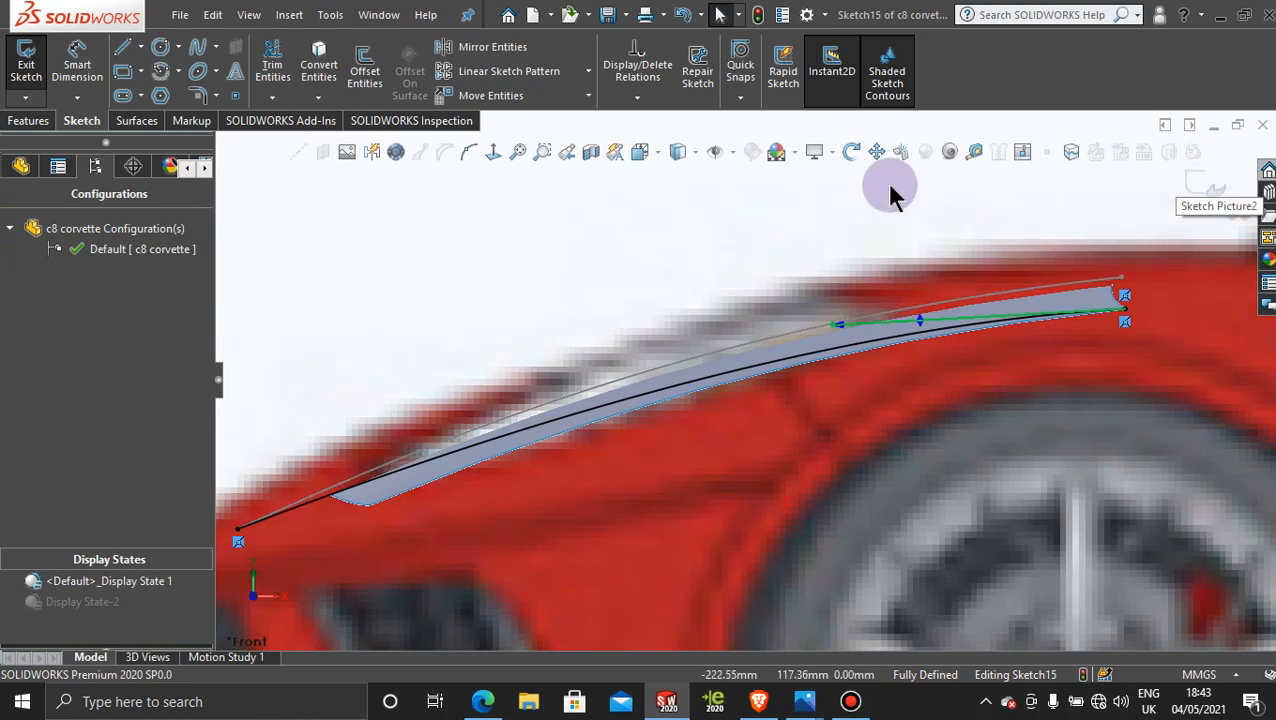
pyautogui.click(1180, 172)
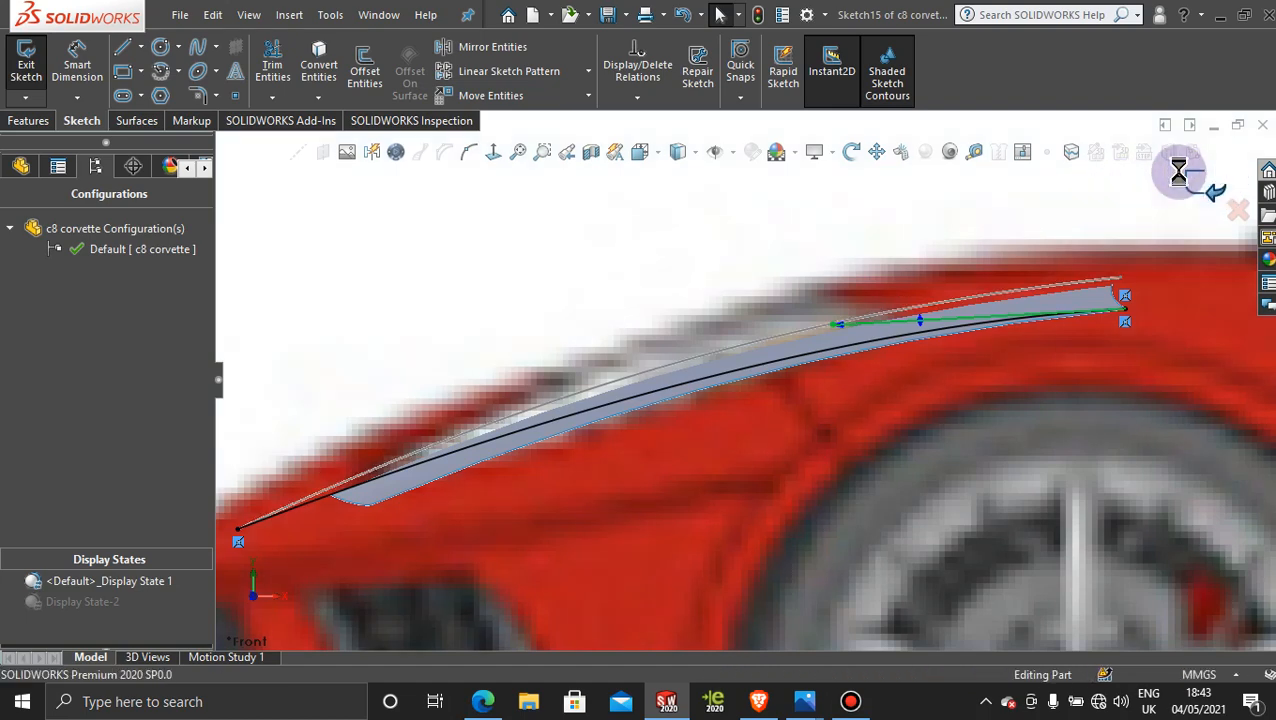
pyautogui.scroll(3, 721, 260)
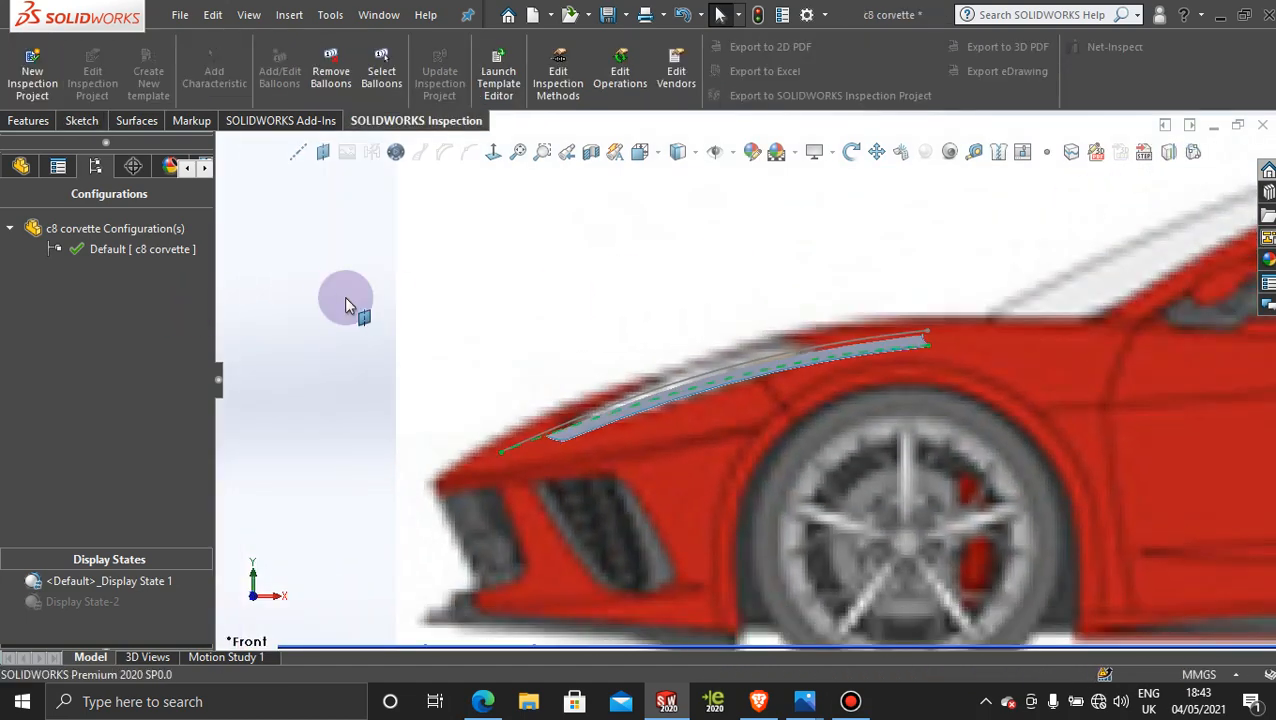
# - Create a sketch-on-sketch projected curve from the side-view spline Sketch15 and the top-view line Sketch13
pyautogui.moveTo(322, 290); pyautogui.dragTo(361, 309, button='middle')
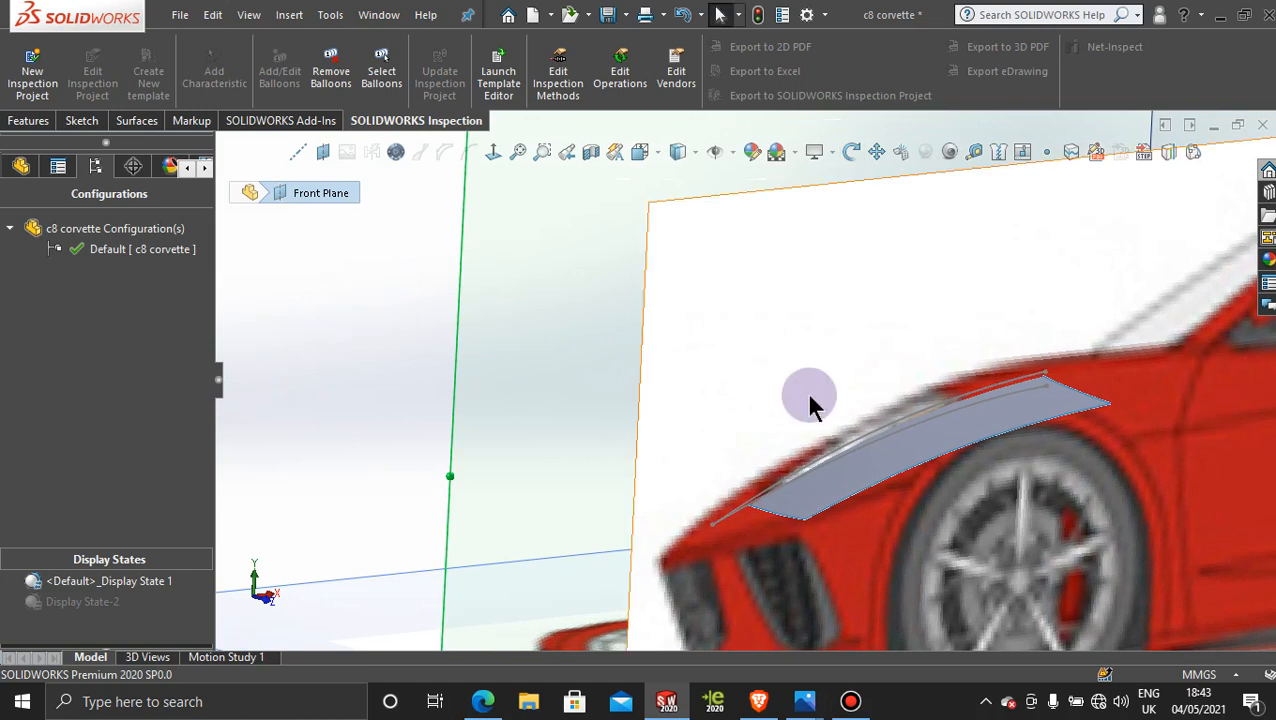
pyautogui.scroll(3, 833, 401)
pyautogui.scroll(-2, 916, 436)
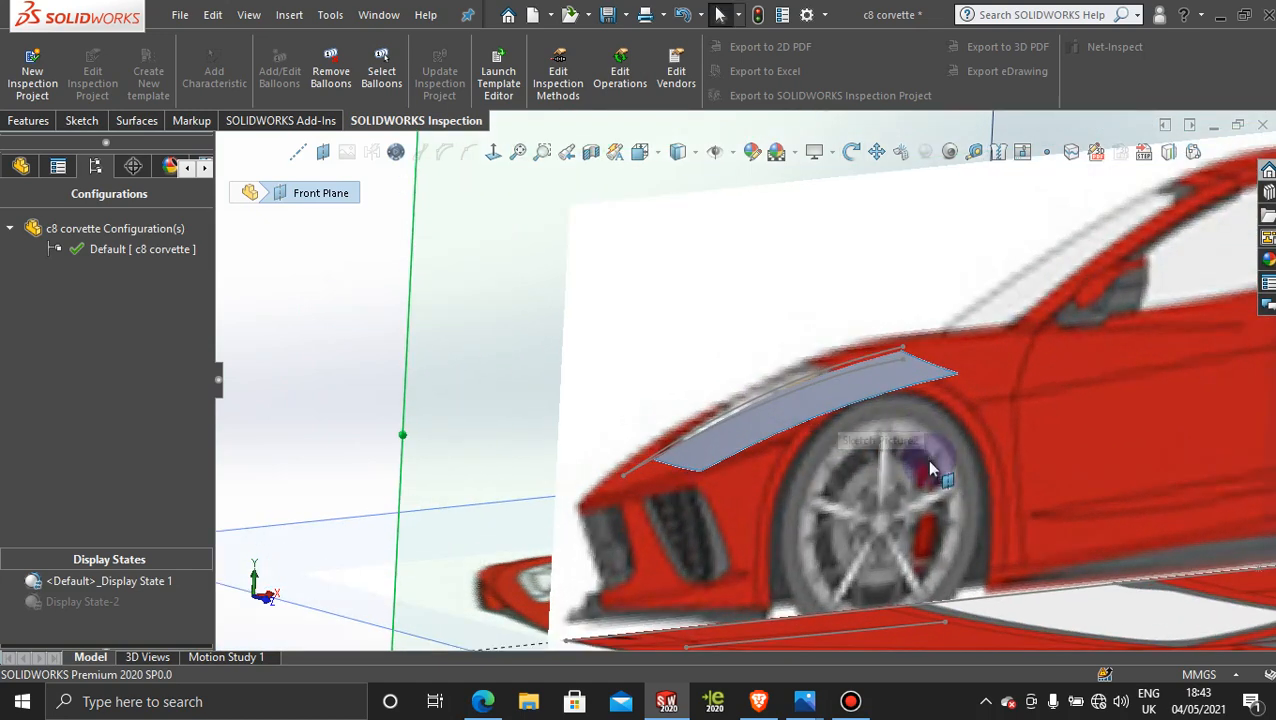
pyautogui.scroll(-3, 905, 477)
pyautogui.moveTo(850, 443); pyautogui.dragTo(876, 480, button='middle')
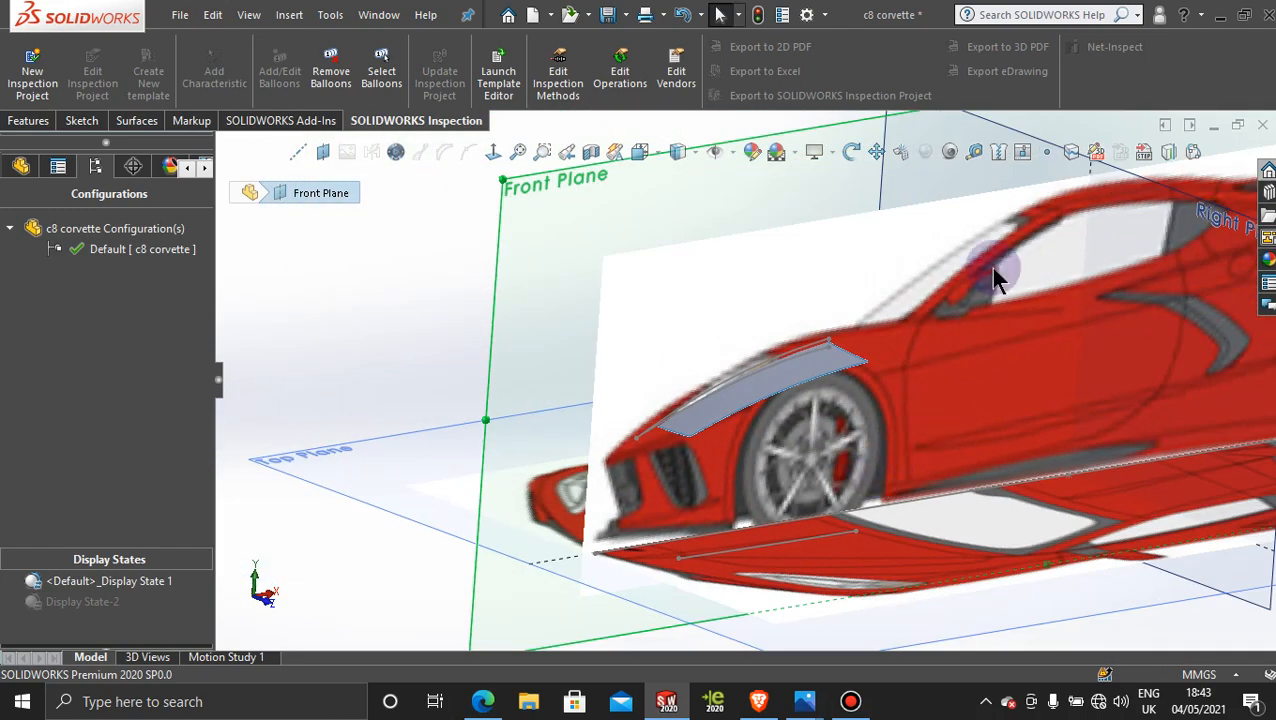
pyautogui.click(1168, 152)
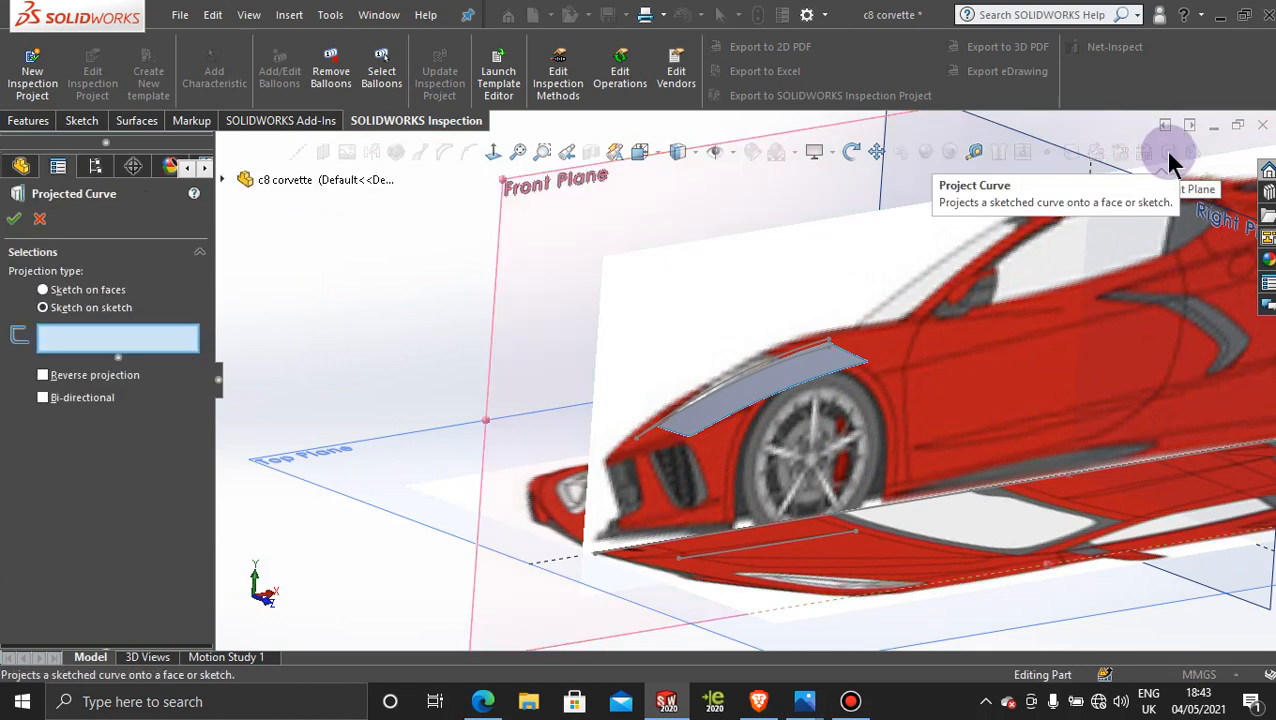
pyautogui.click(797, 366)
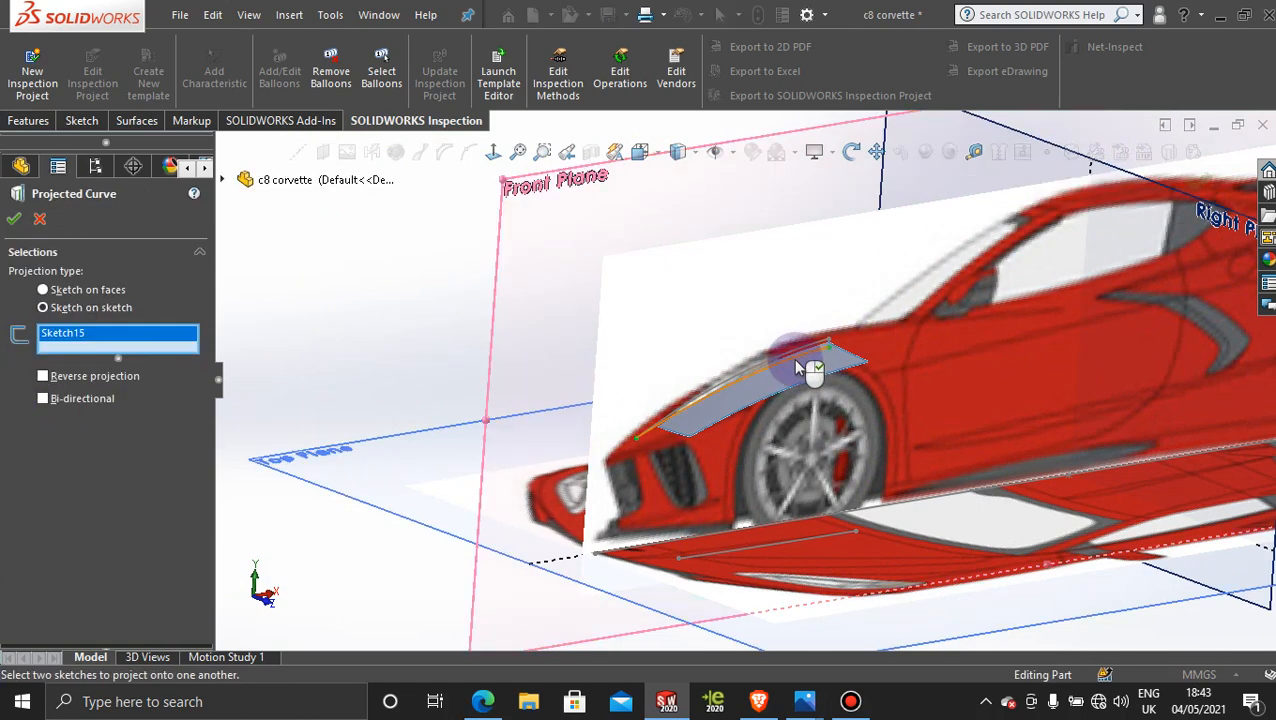
pyautogui.click(739, 551)
pyautogui.moveTo(817, 436)
pyautogui.mouseDown(button='middle')
pyautogui.moveTo(770, 420)
pyautogui.moveTo(806, 433)
pyautogui.moveTo(763, 322)
pyautogui.moveTo(762, 416)
pyautogui.moveTo(740, 510)
pyautogui.moveTo(632, 533)
pyautogui.moveTo(607, 587)
pyautogui.moveTo(698, 510)
pyautogui.moveTo(621, 318)
pyautogui.moveTo(767, 463)
pyautogui.mouseUp(button='middle')
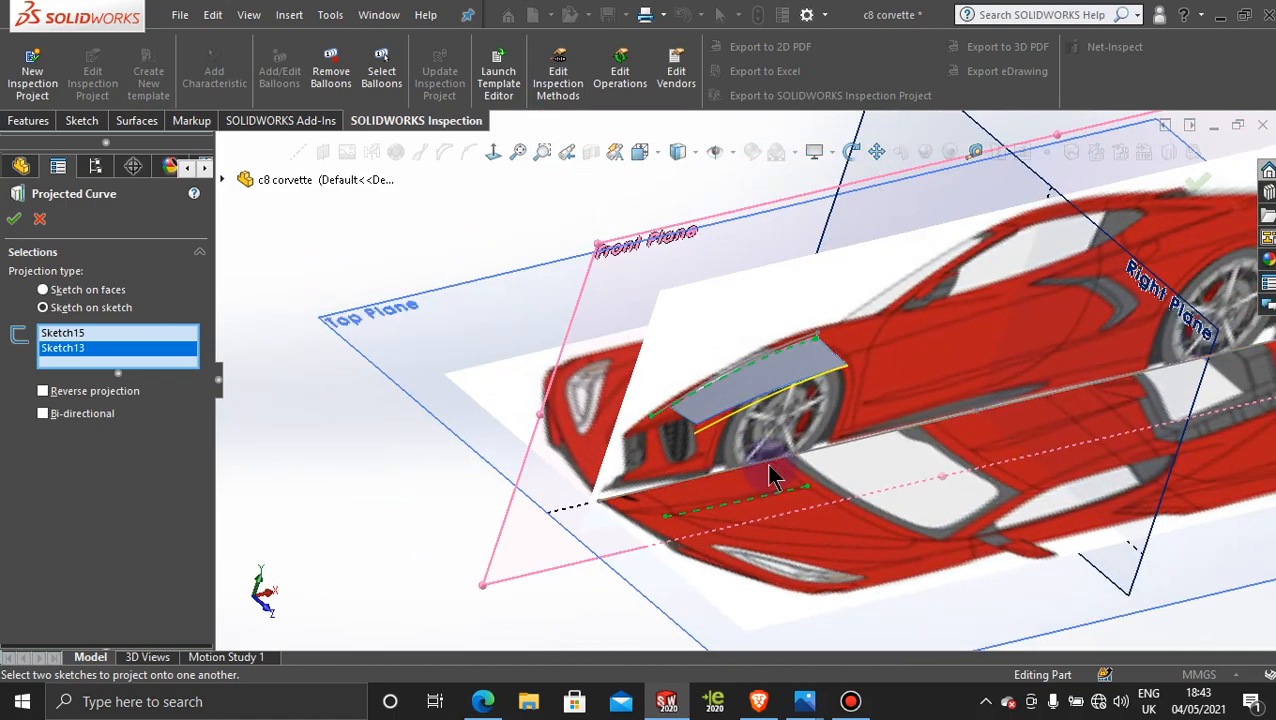
pyautogui.click(15, 220)
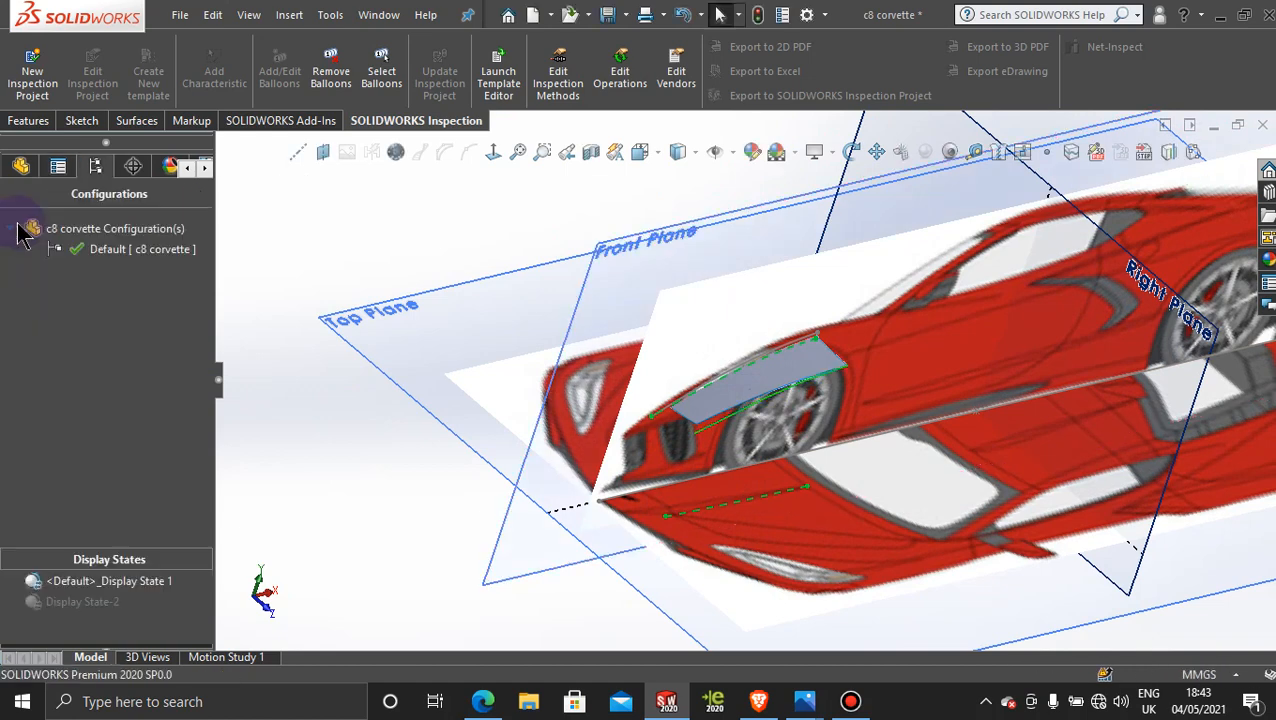
pyautogui.click(363, 218)
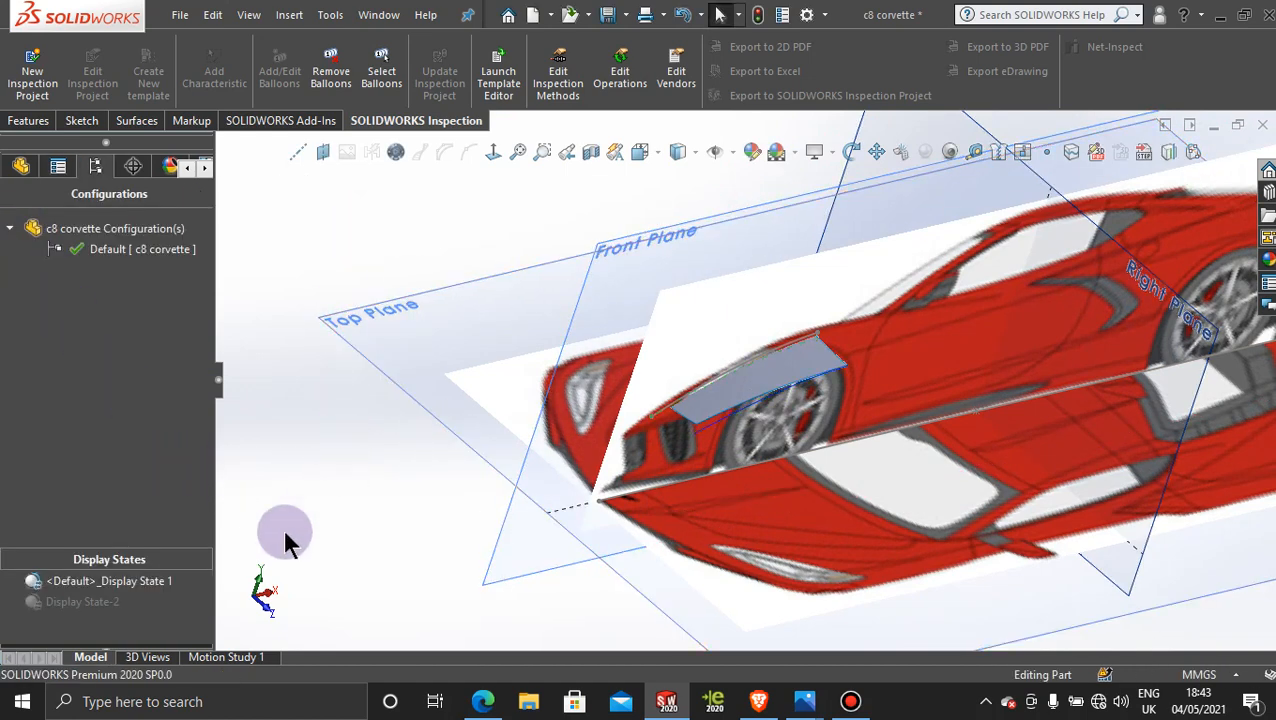
# - Activate Display State-2 to hide the reference images and view the projected curve beside the hood surface
pyautogui.click(88, 603)
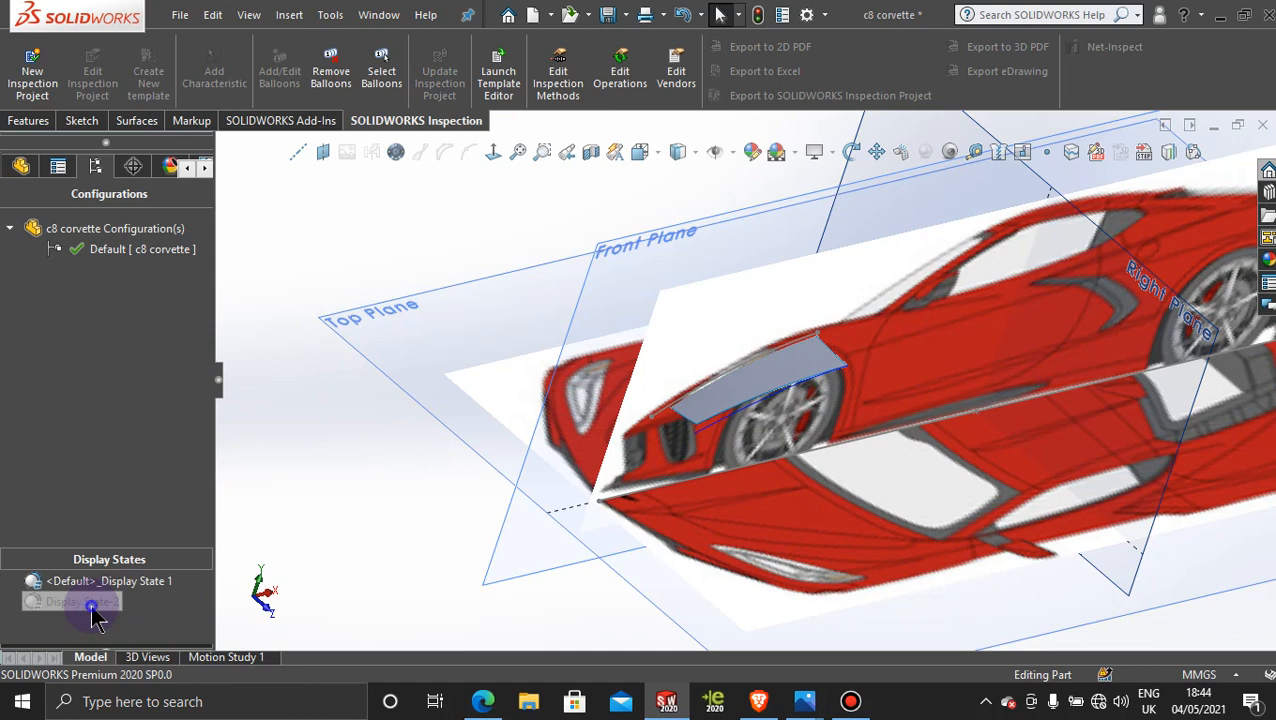
pyautogui.doubleClick(91, 606)
pyautogui.scroll(-6, 730, 398)
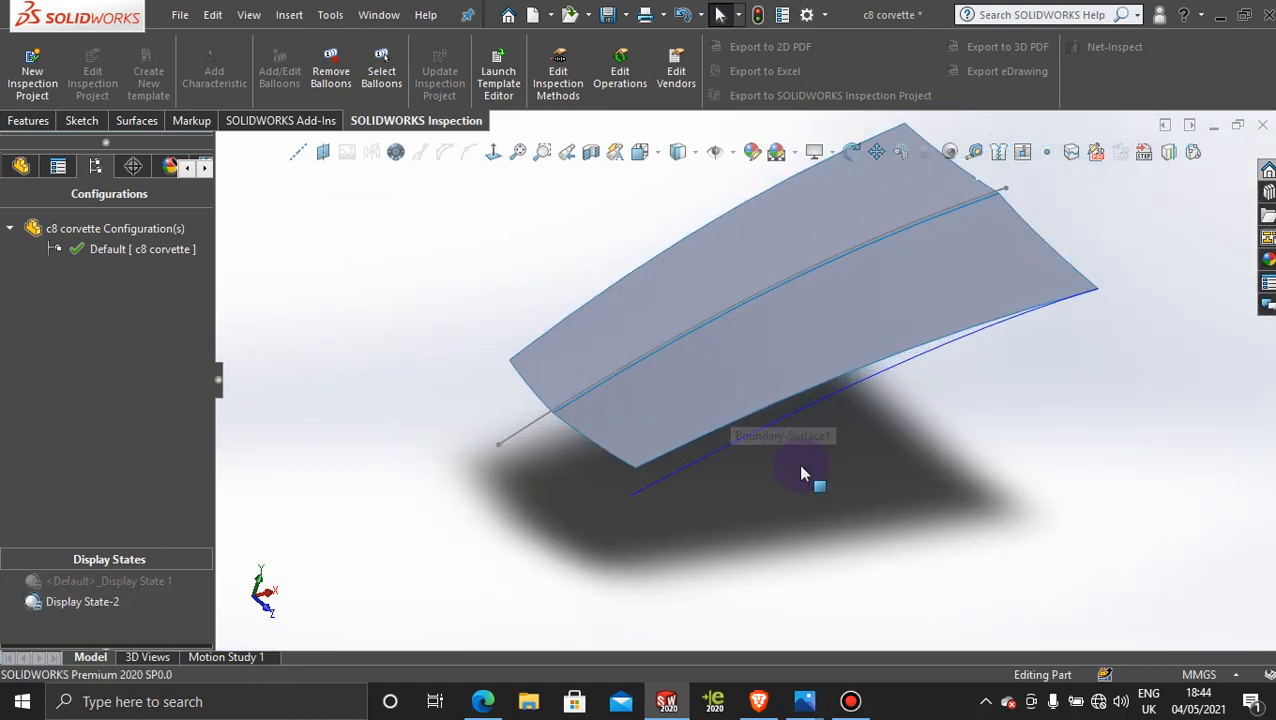
pyautogui.moveTo(801, 467); pyautogui.dragTo(820, 418, button='middle')
pyautogui.scroll(4, 738, 474)
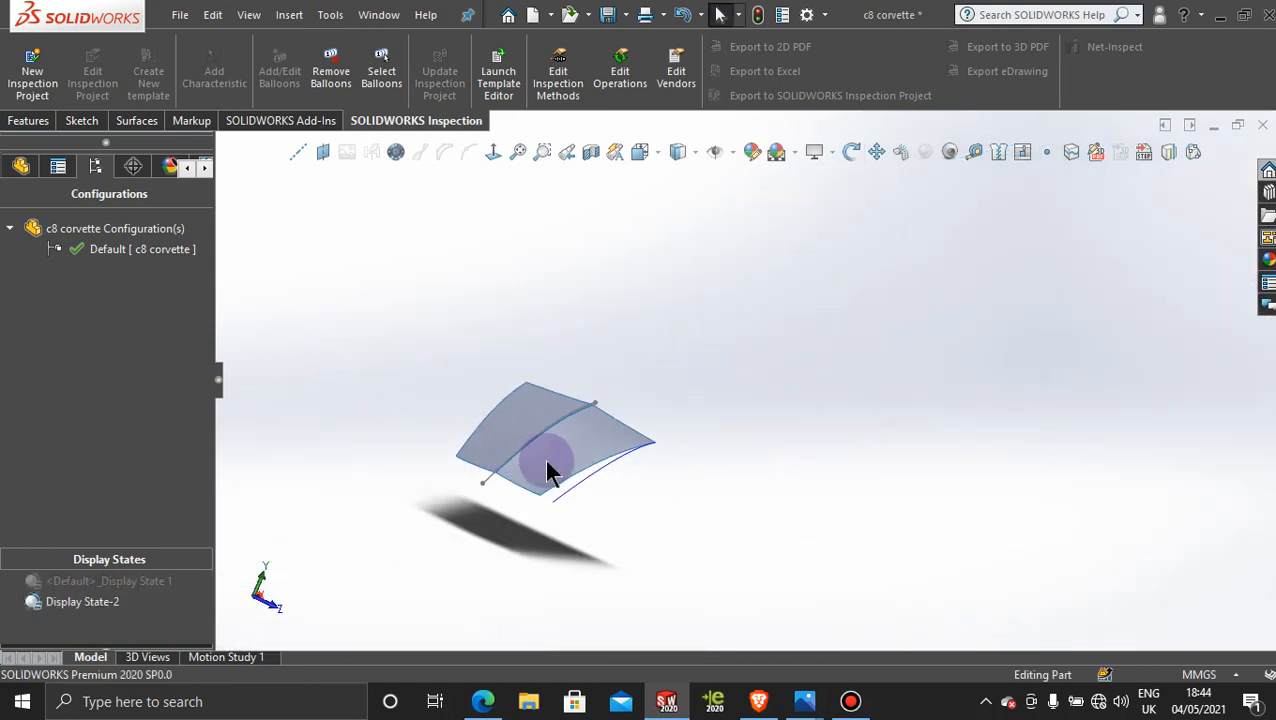
pyautogui.moveTo(548, 470); pyautogui.dragTo(658, 561, button='middle')
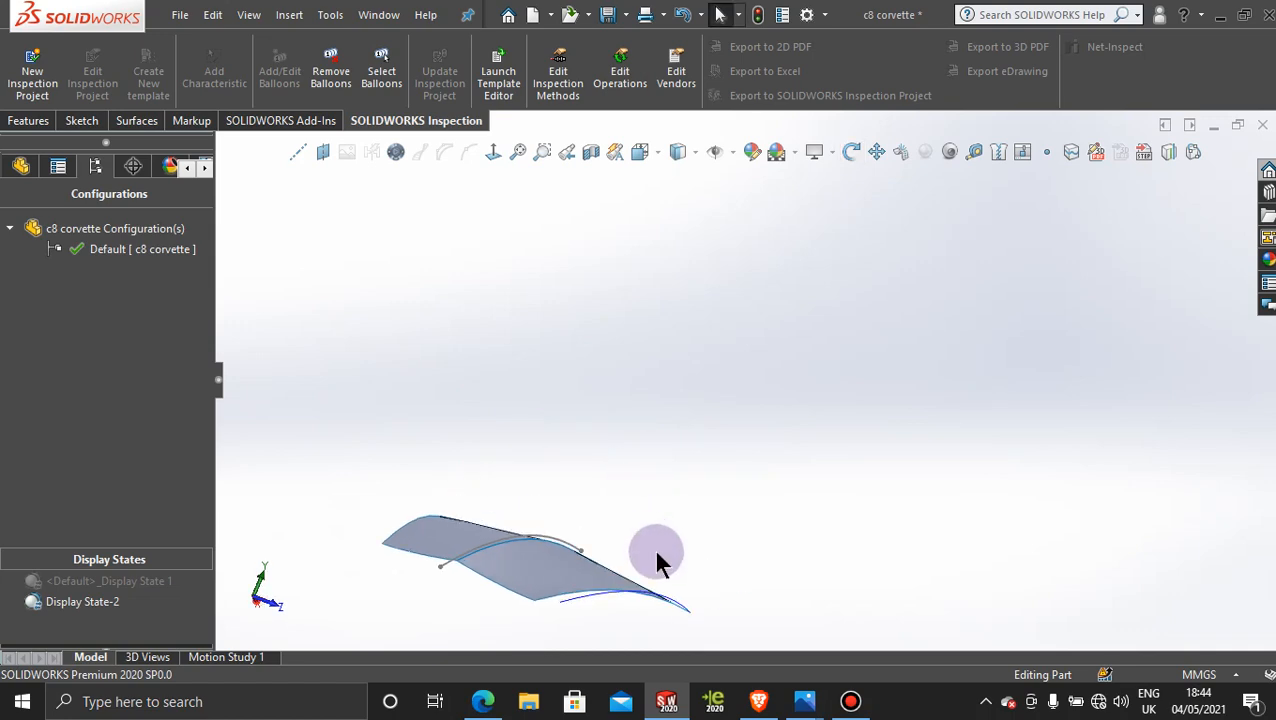
pyautogui.click(850, 702)
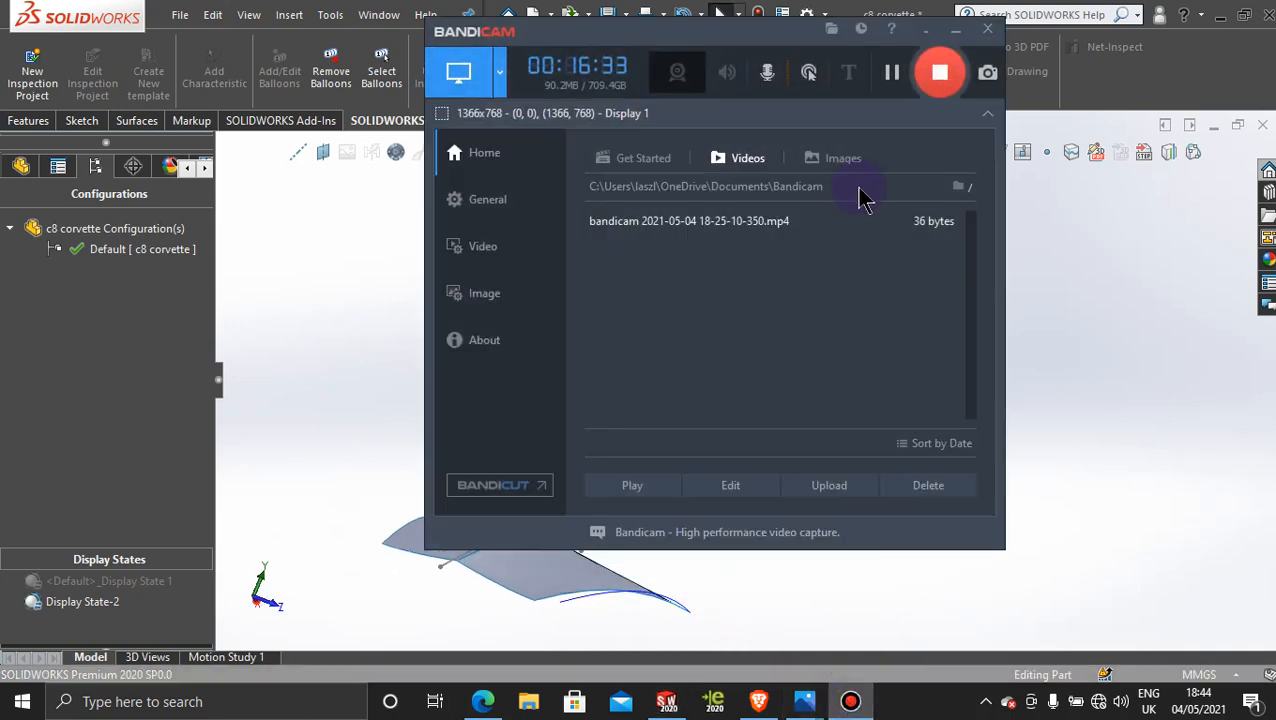
pyautogui.click(893, 75)
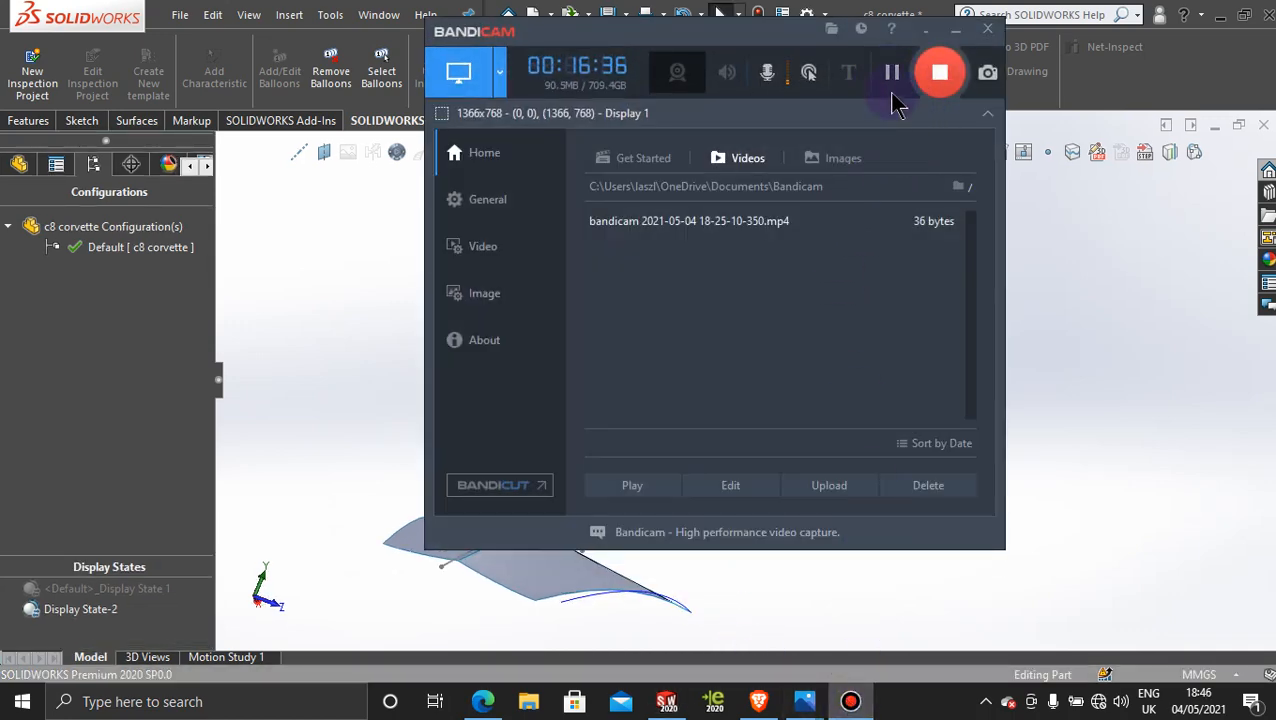
pyautogui.click(956, 30)
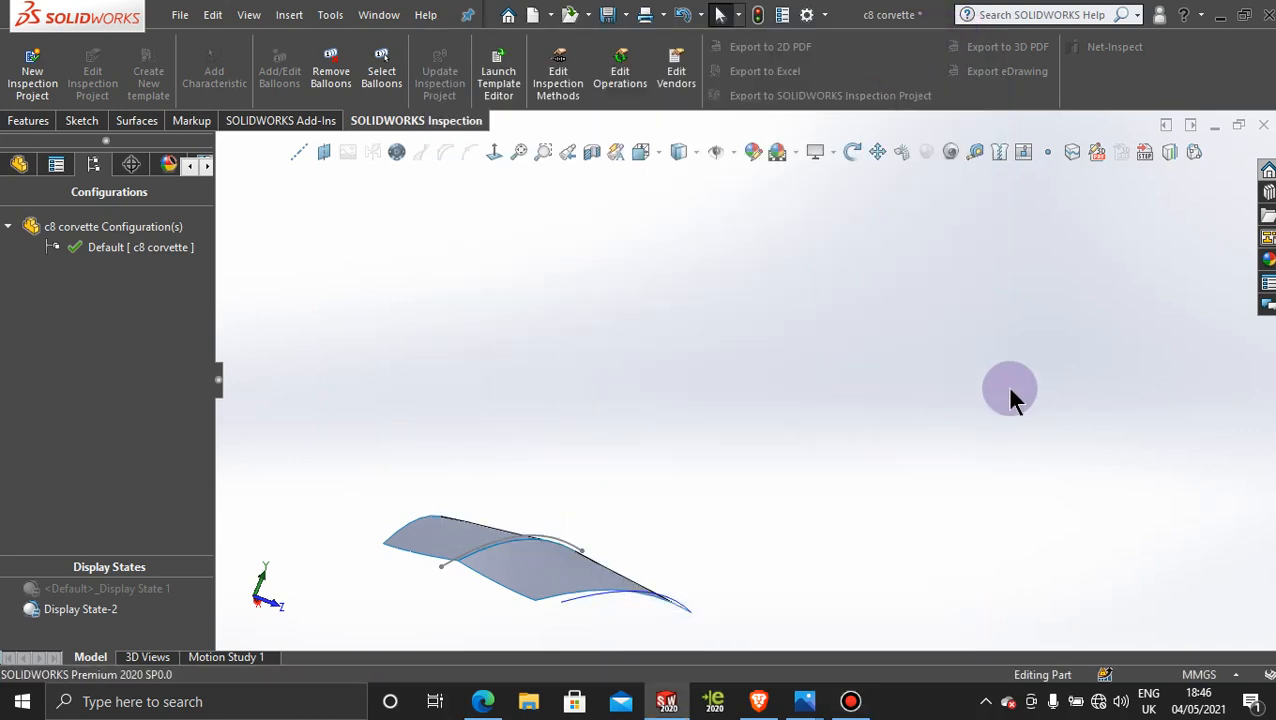
# - Examine from several angles how the projected curve runs relative to the hood surface's outer edge and corner
pyautogui.scroll(-3, 672, 520)
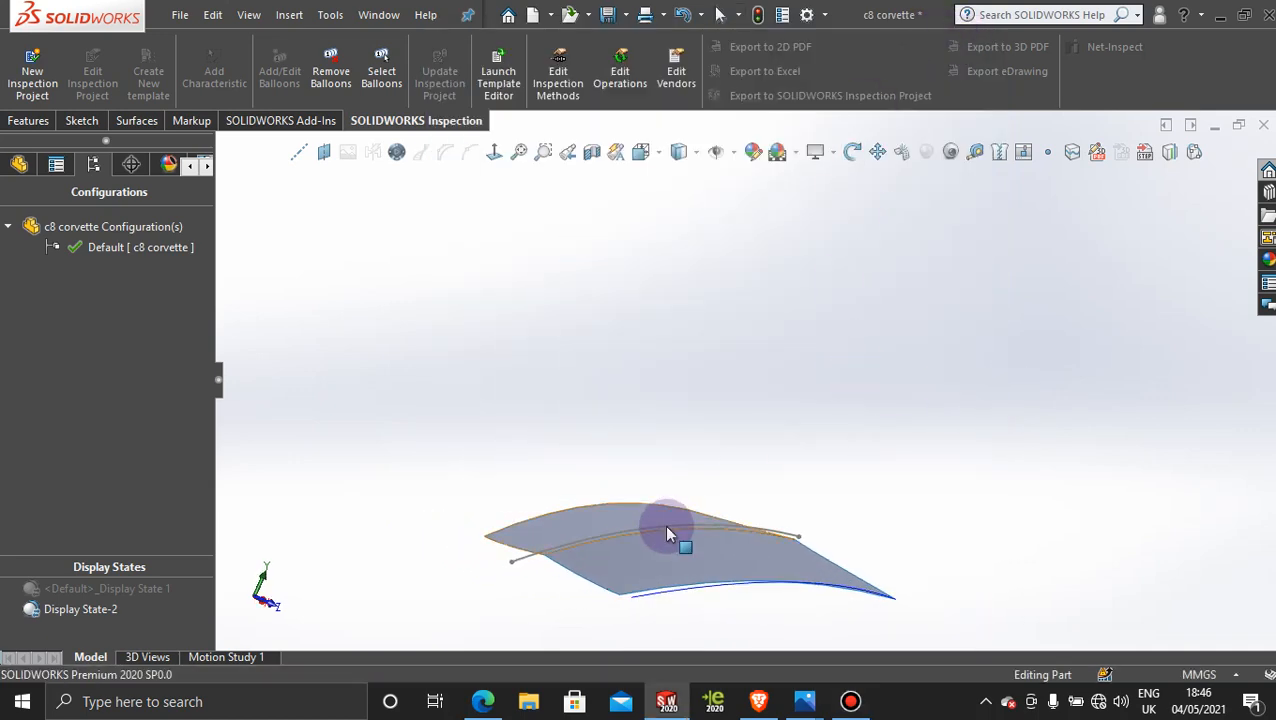
pyautogui.scroll(-3, 798, 562)
pyautogui.moveTo(877, 613); pyautogui.dragTo(833, 602, button='middle')
pyautogui.scroll(3, 541, 513)
pyautogui.moveTo(541, 516); pyautogui.dragTo(448, 472, button='middle')
pyautogui.moveTo(443, 487); pyautogui.dragTo(436, 530)
pyautogui.moveTo(436, 530); pyautogui.dragTo(435, 513, button='middle')
pyautogui.scroll(-3, 651, 529)
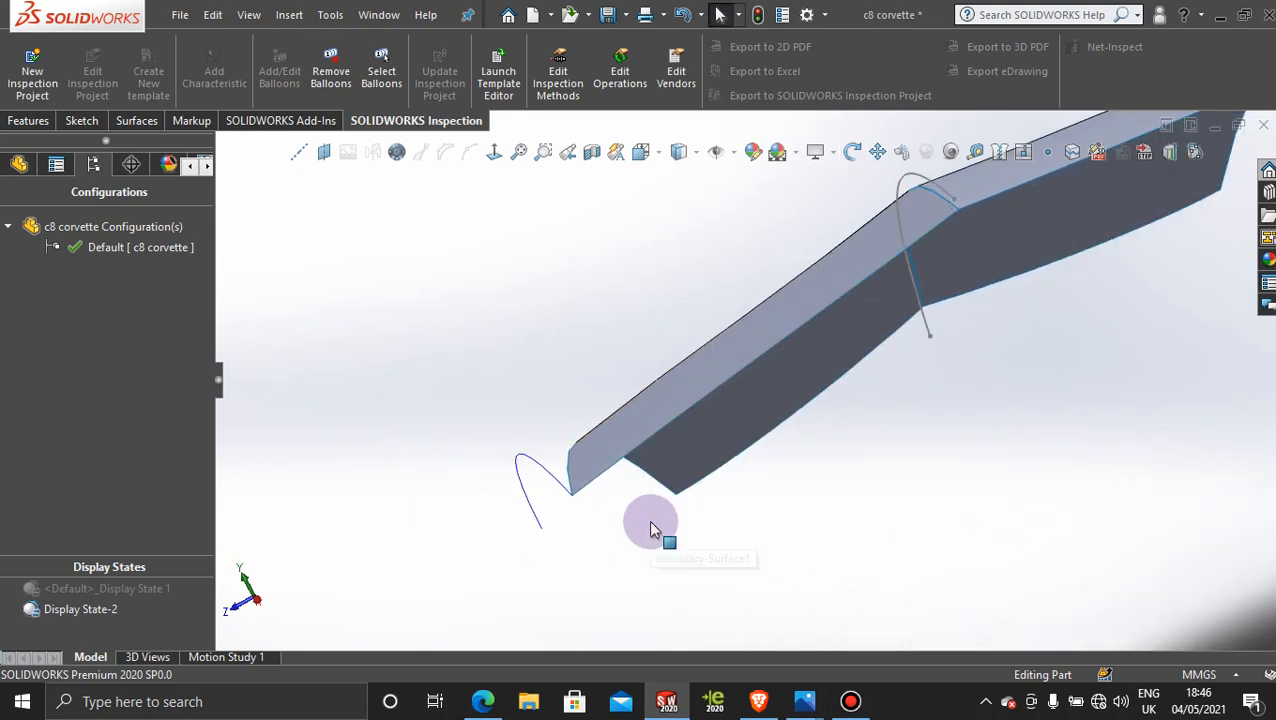
pyautogui.moveTo(649, 530); pyautogui.dragTo(657, 500, button='middle')
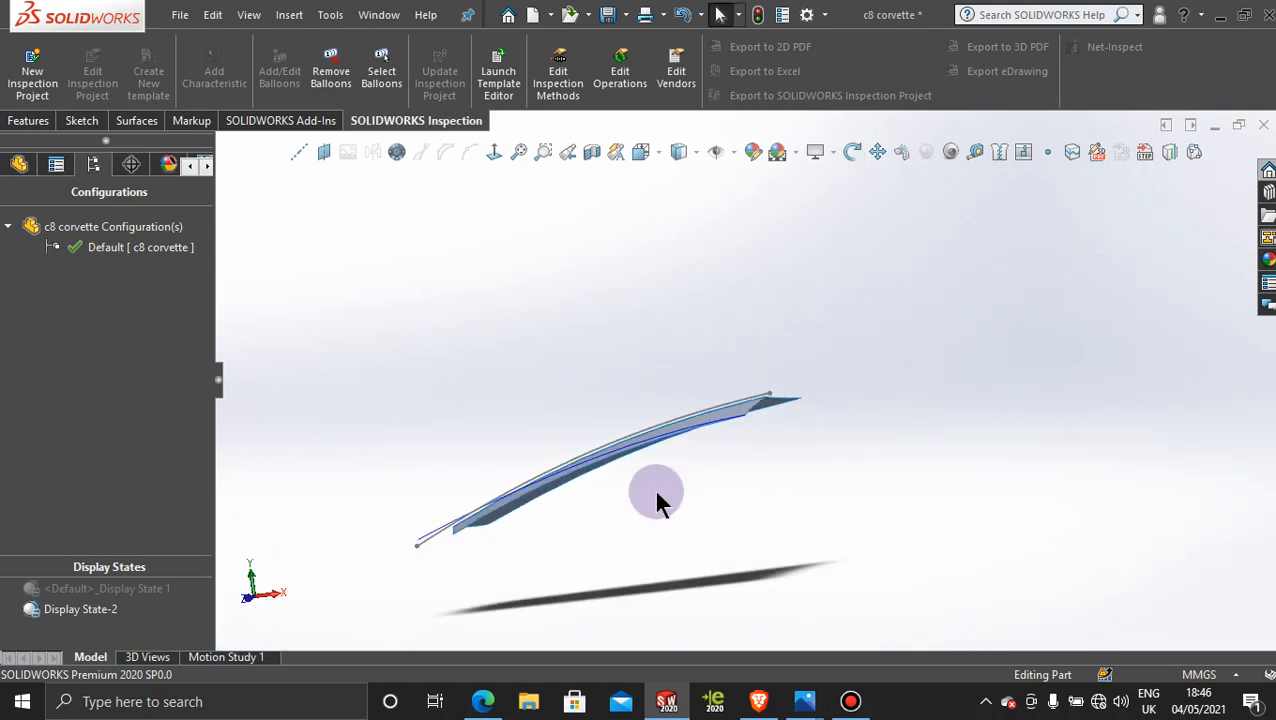
pyautogui.moveTo(412, 432); pyautogui.dragTo(892, 446, button='middle')
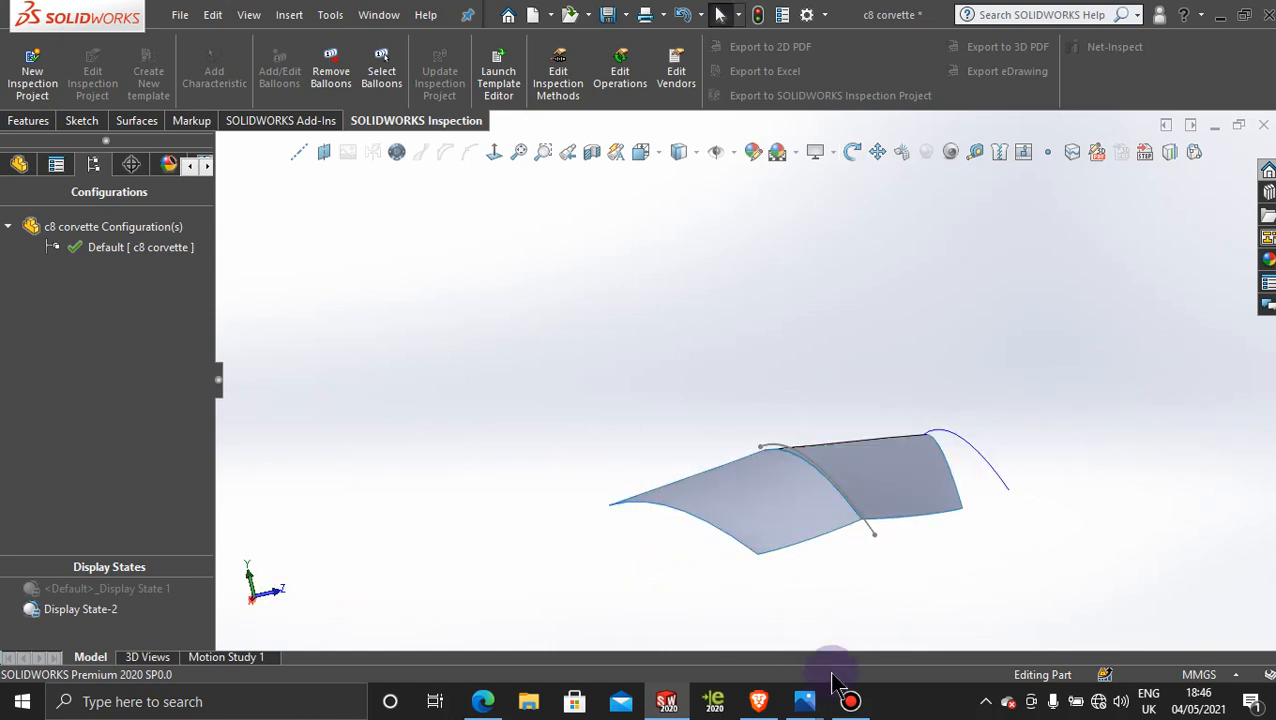
# - Switch to Photos to study the hood lines in the top-view Corvette image GM-SCOAST-C8TOP.jpg, and return to SOLIDWORKS
pyautogui.moveTo(827, 702)
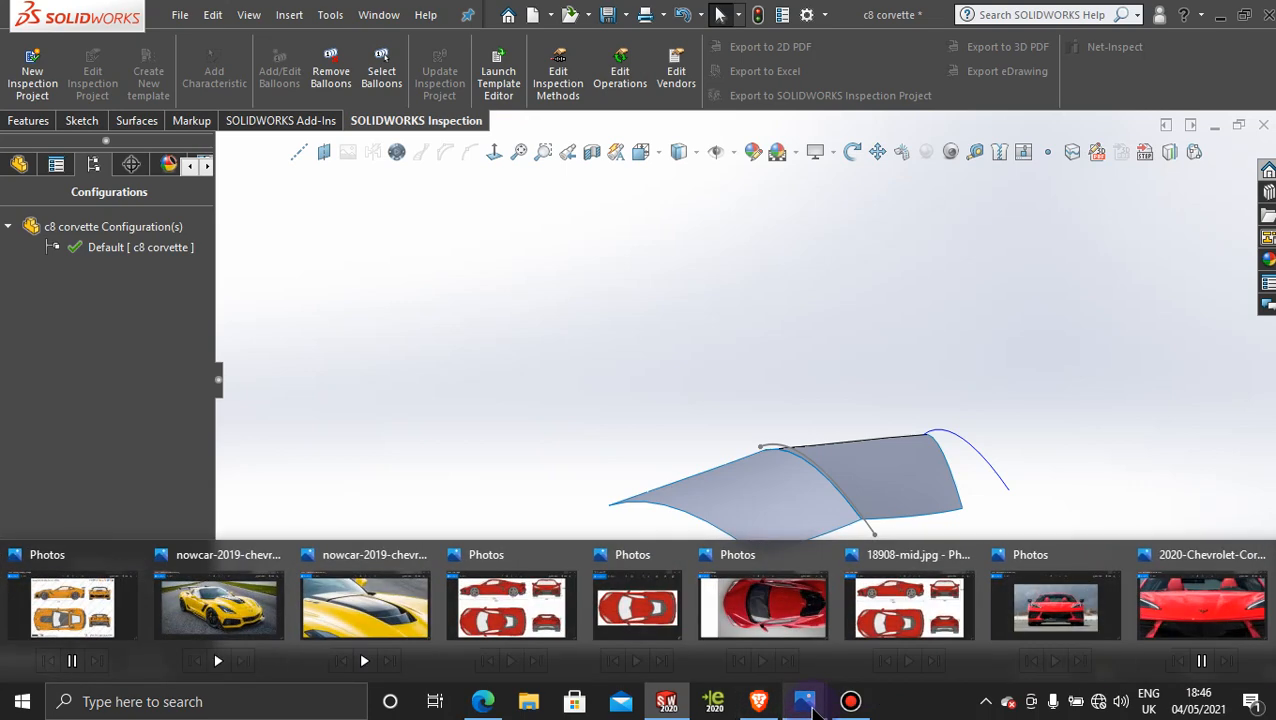
pyautogui.click(766, 602)
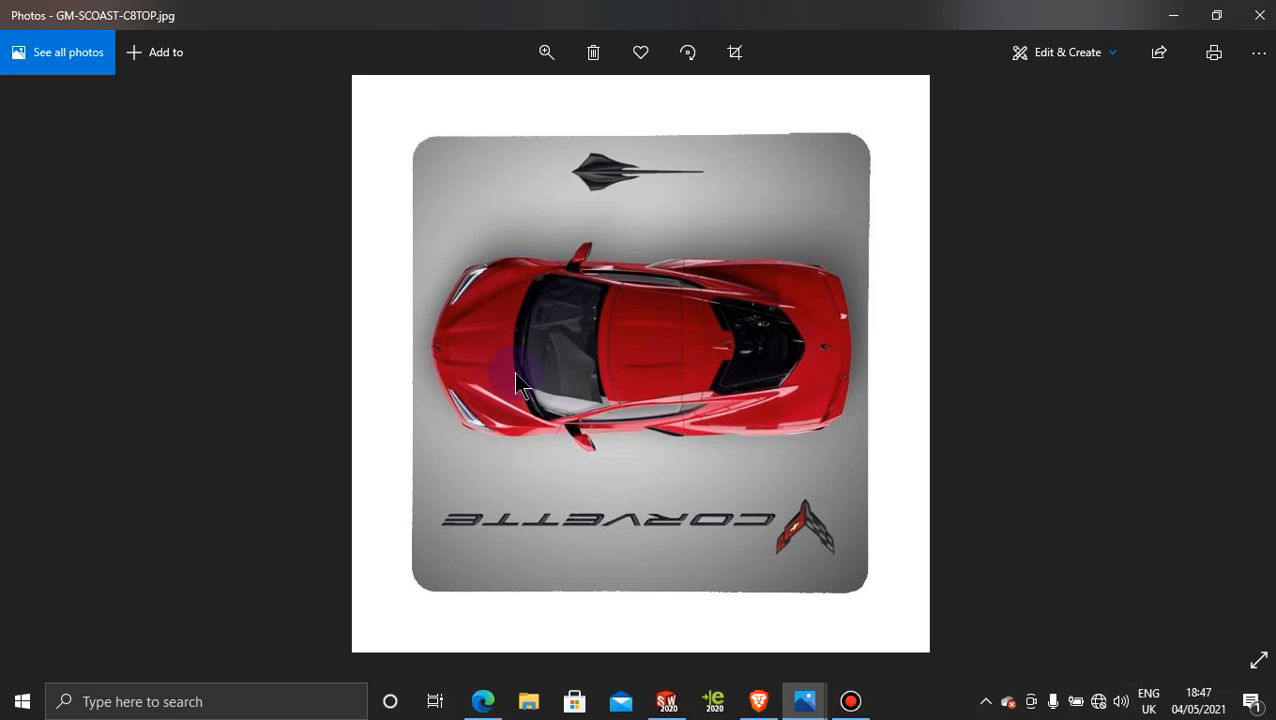
pyautogui.click(1175, 18)
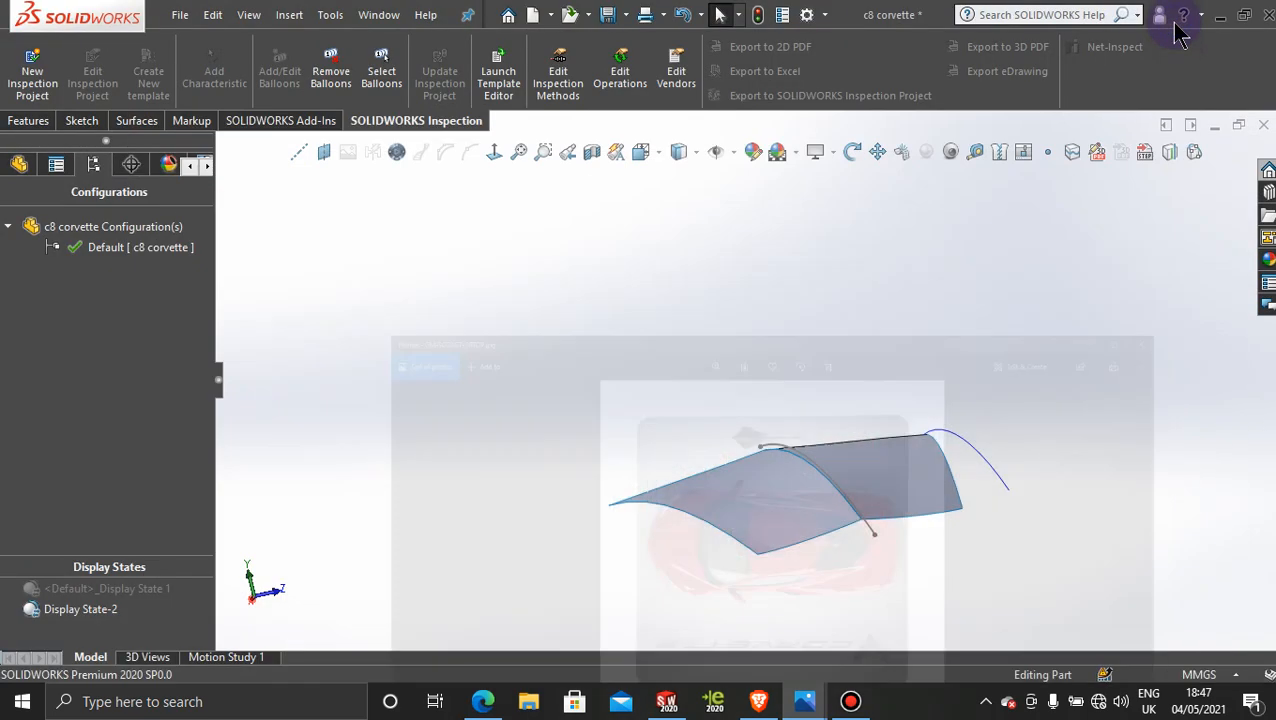
# - Open Sketch15 under Curve4 for editing, viewed normal to its sketch plane
pyautogui.moveTo(1040, 457); pyautogui.dragTo(1027, 462, button='middle')
pyautogui.scroll(-1, 1212, 511)
pyautogui.scroll(-1, 1212, 511)
pyautogui.scroll(4, 1206, 508)
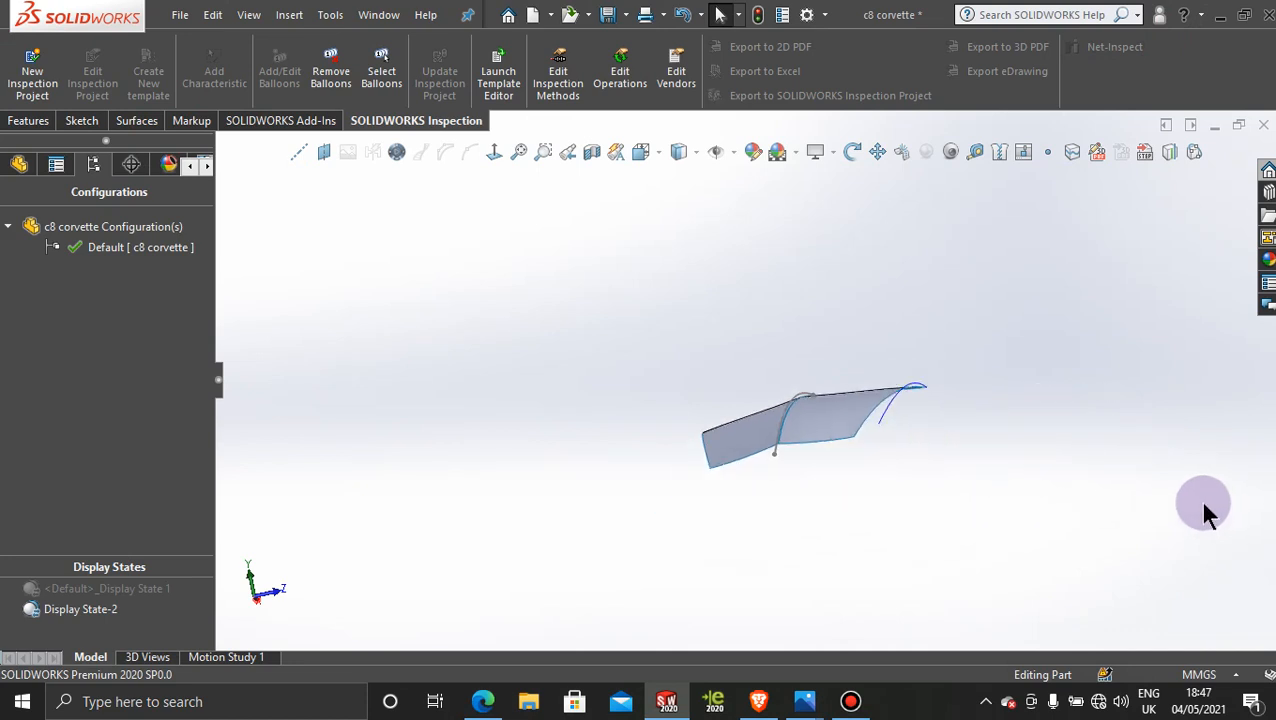
pyautogui.scroll(-3, 1002, 388)
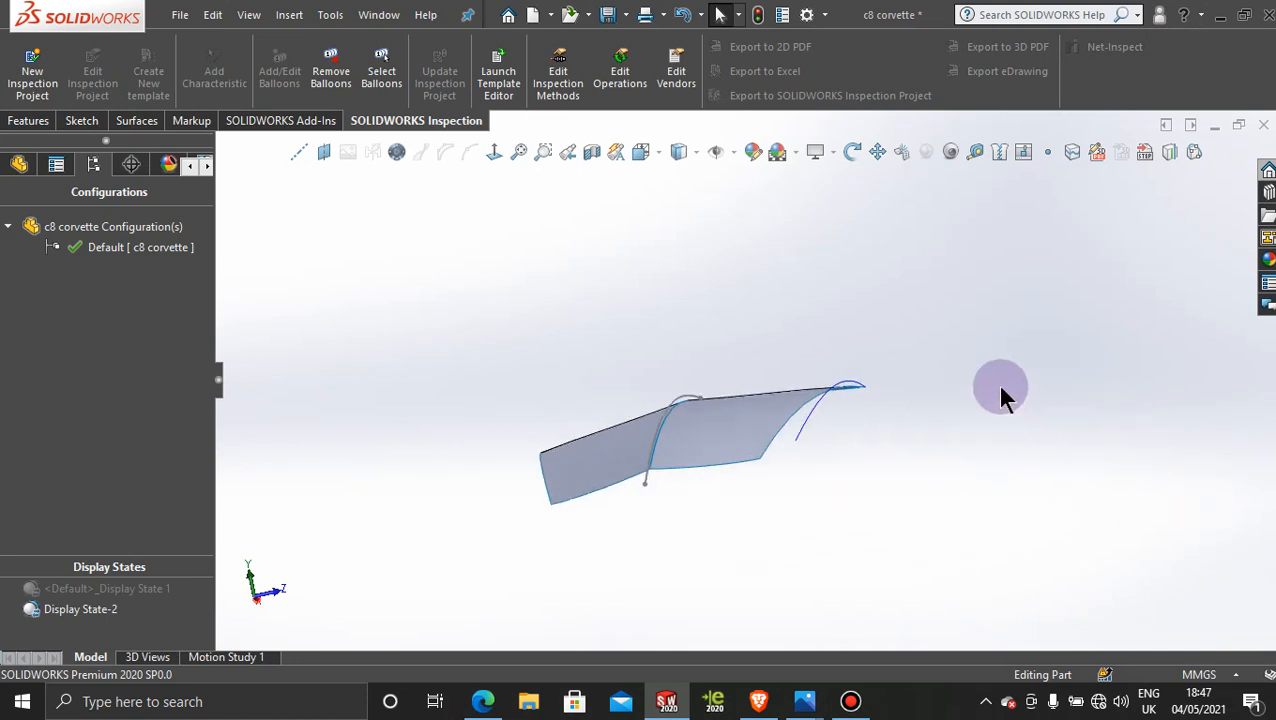
pyautogui.click(17, 165)
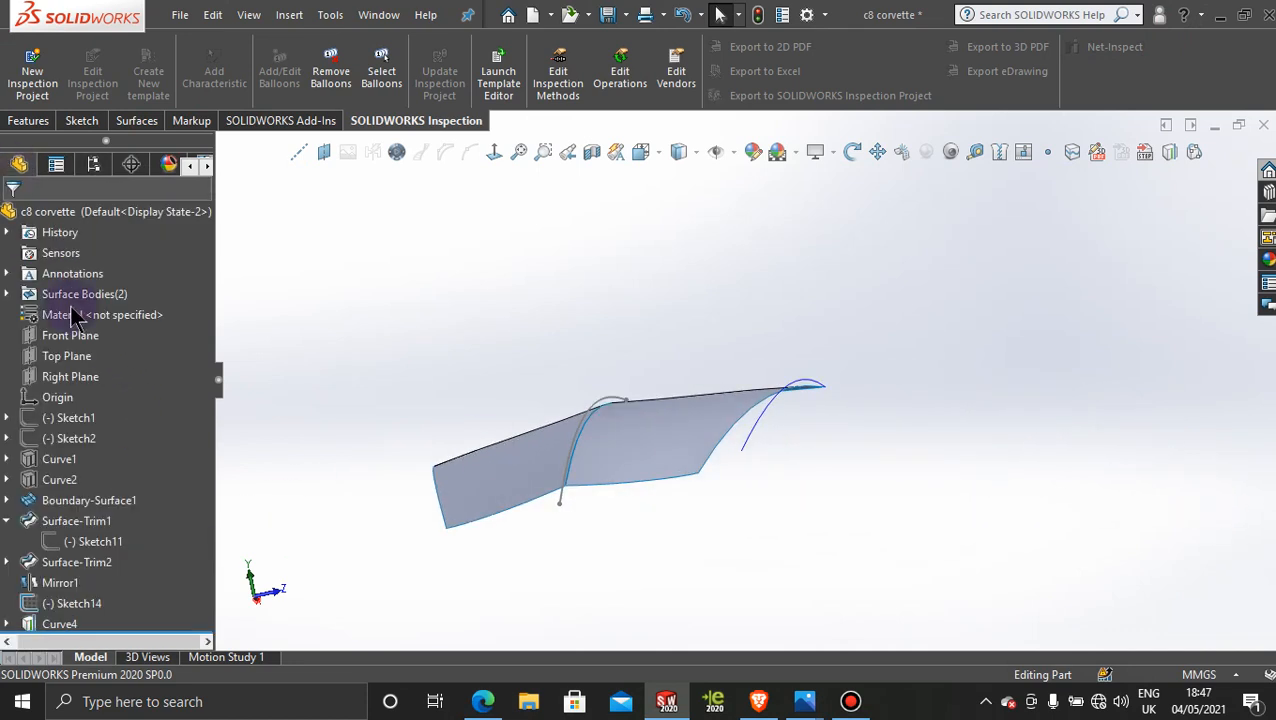
pyautogui.click(7, 624)
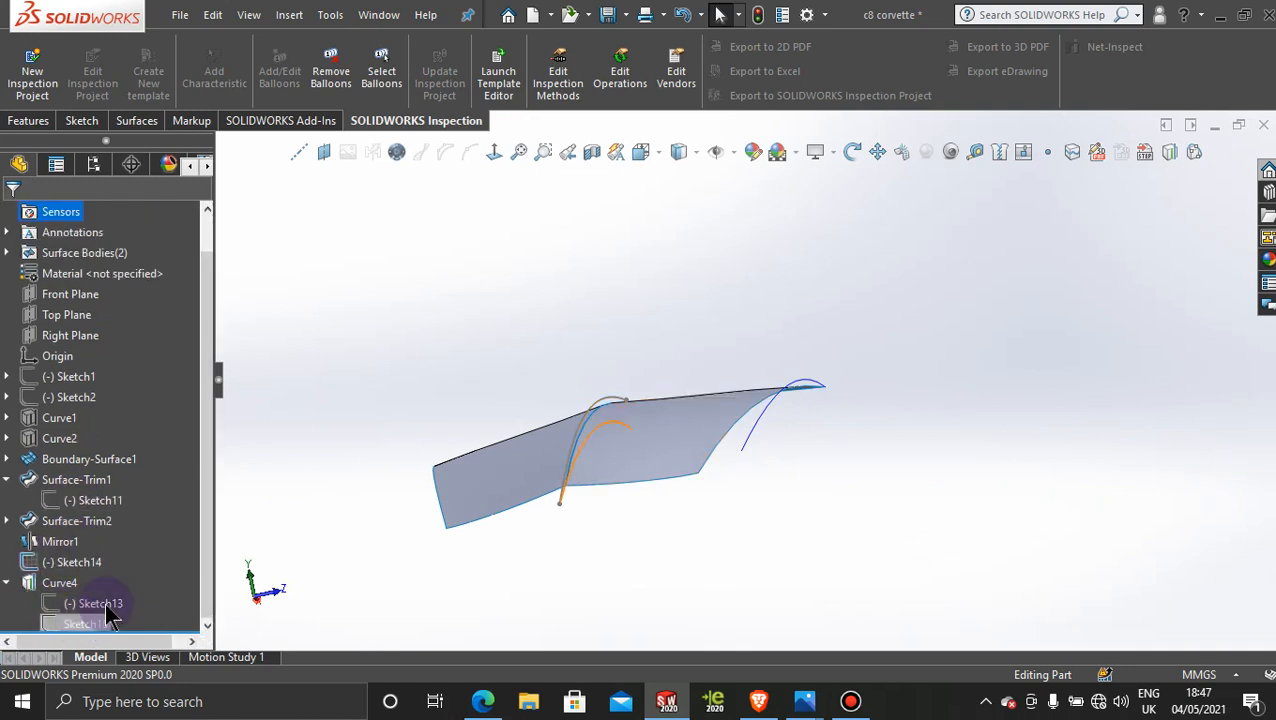
pyautogui.moveTo(656, 292)
pyautogui.mouseDown(button='middle')
pyautogui.moveTo(628, 301)
pyautogui.moveTo(621, 321)
pyautogui.mouseUp(button='middle')
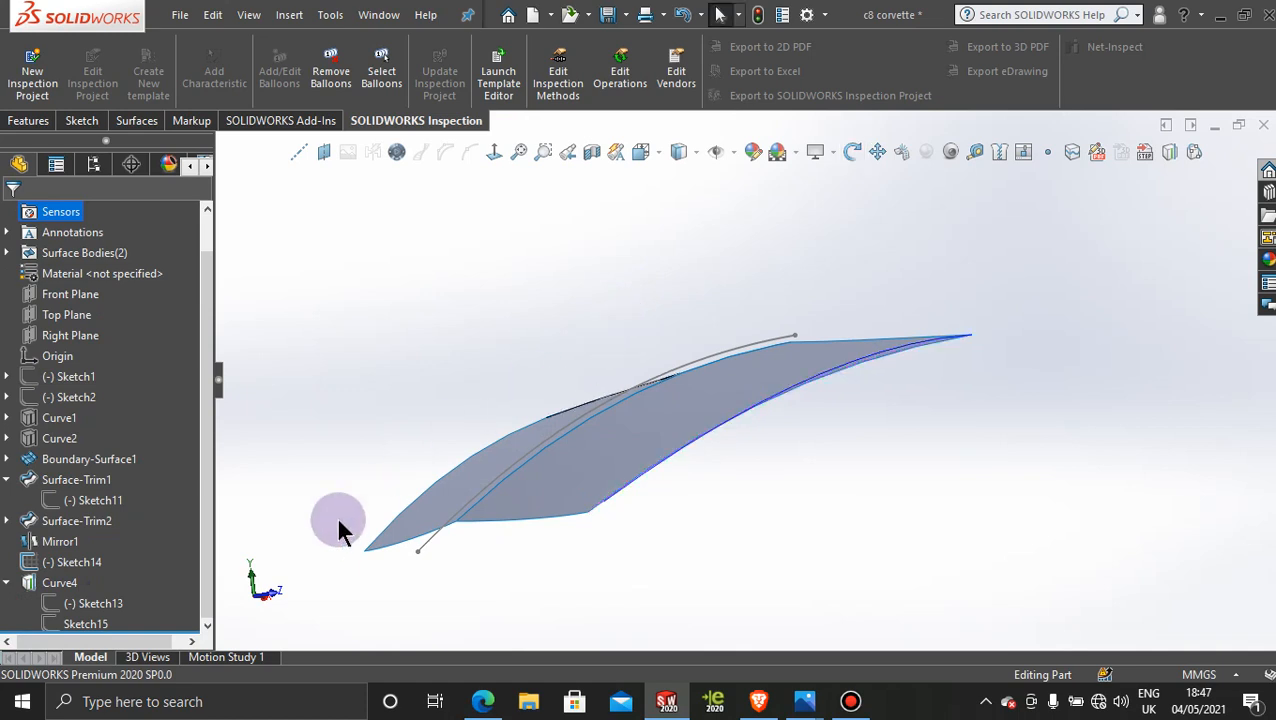
pyautogui.click(85, 624)
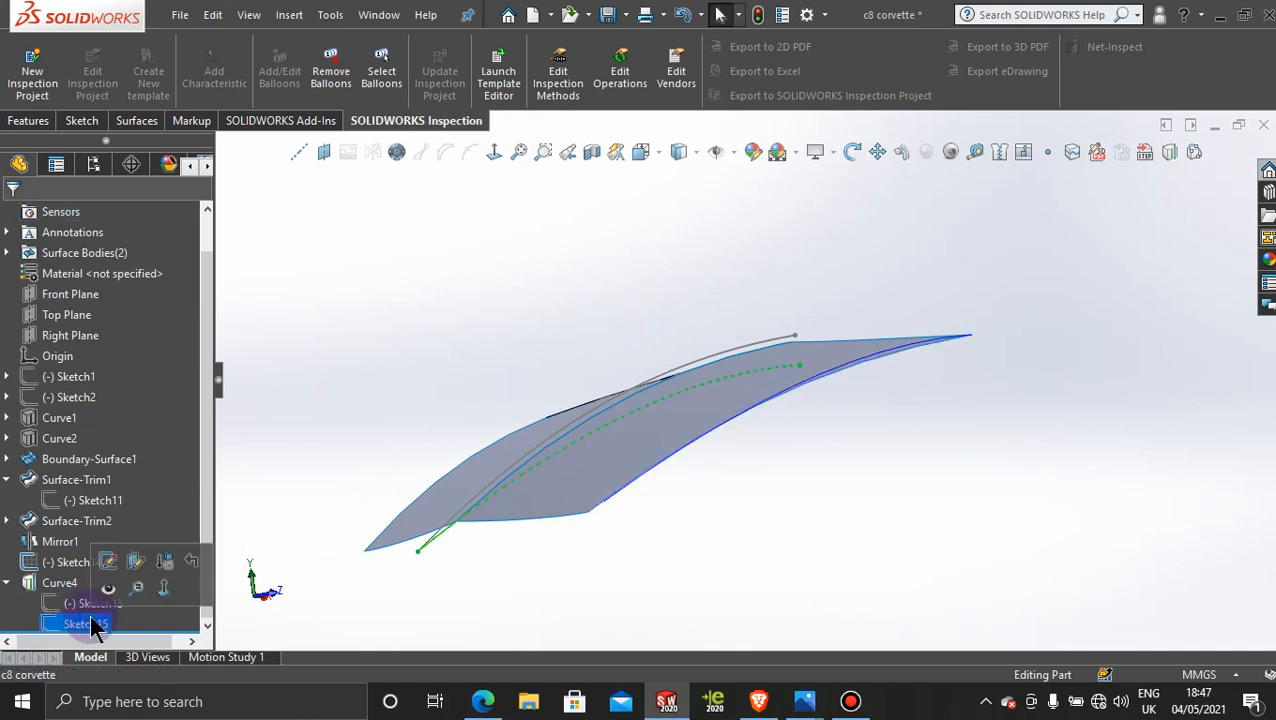
pyautogui.click(108, 561)
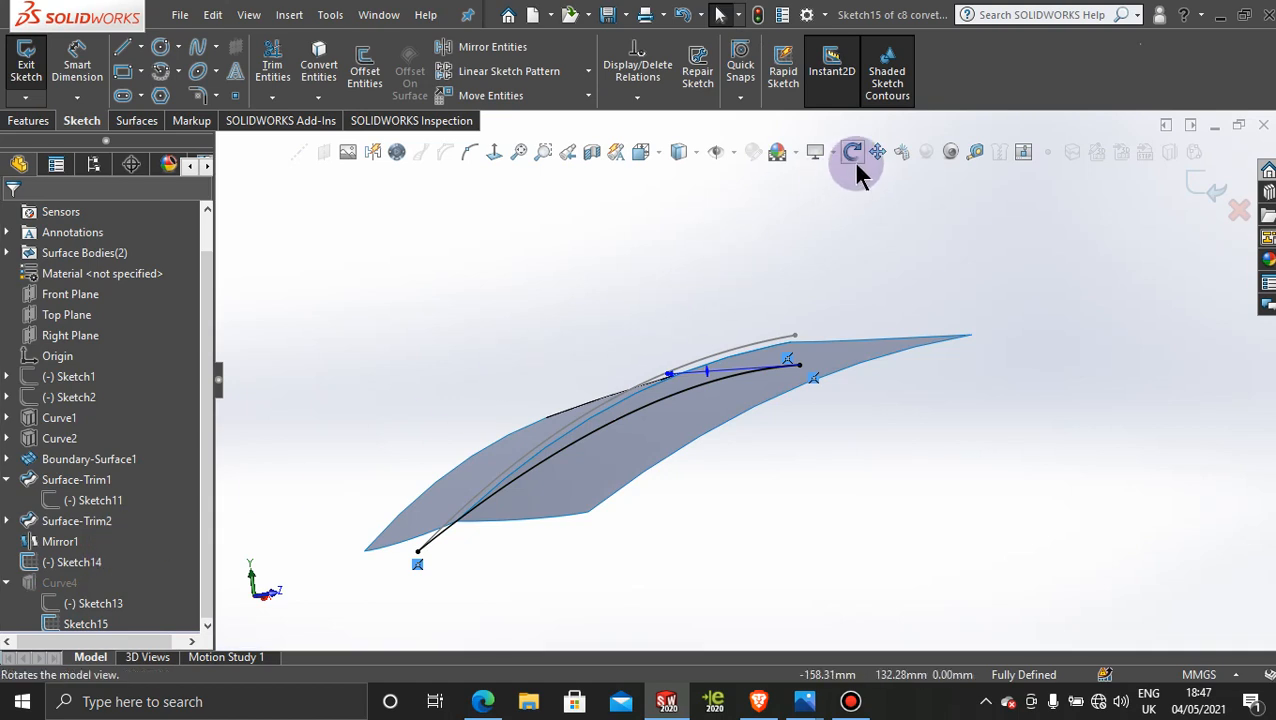
pyautogui.click(492, 155)
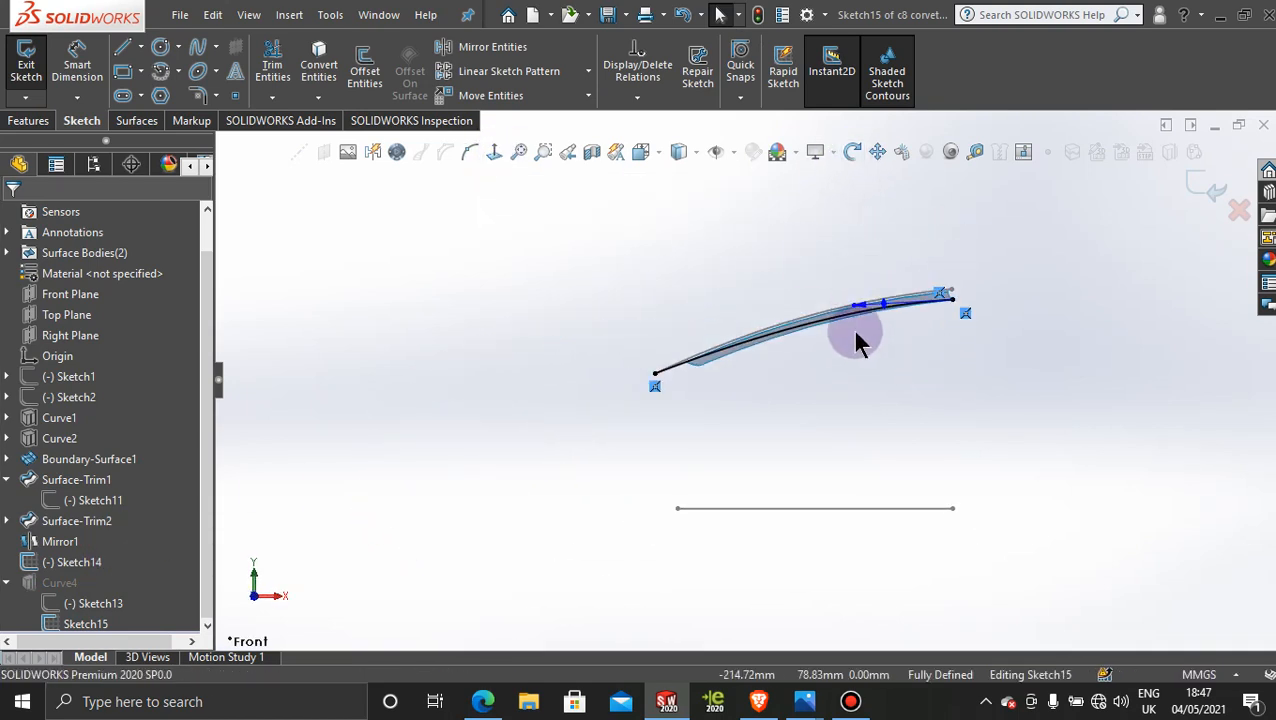
# - Reshape the spline in Sketch15 by pulling its tangent handle slightly down, and exit the sketch to rebuild the projected curve
pyautogui.scroll(-5, 851, 326)
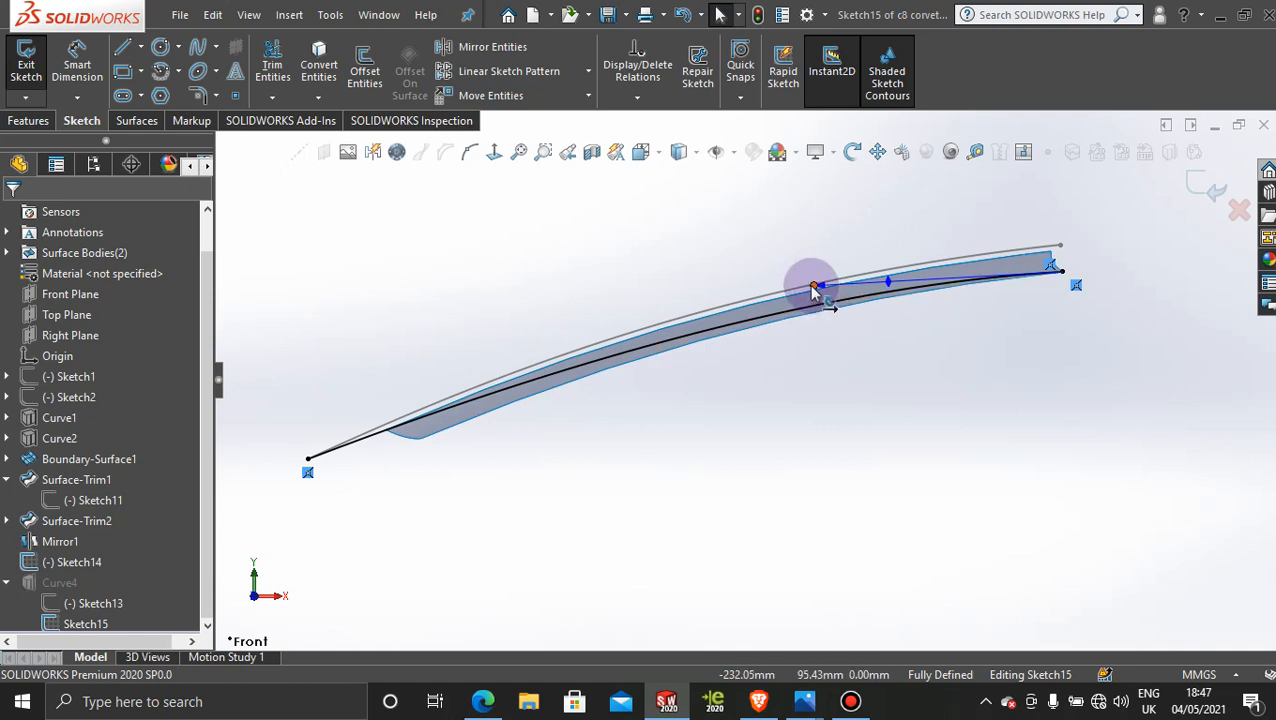
pyautogui.moveTo(813, 289); pyautogui.dragTo(798, 305)
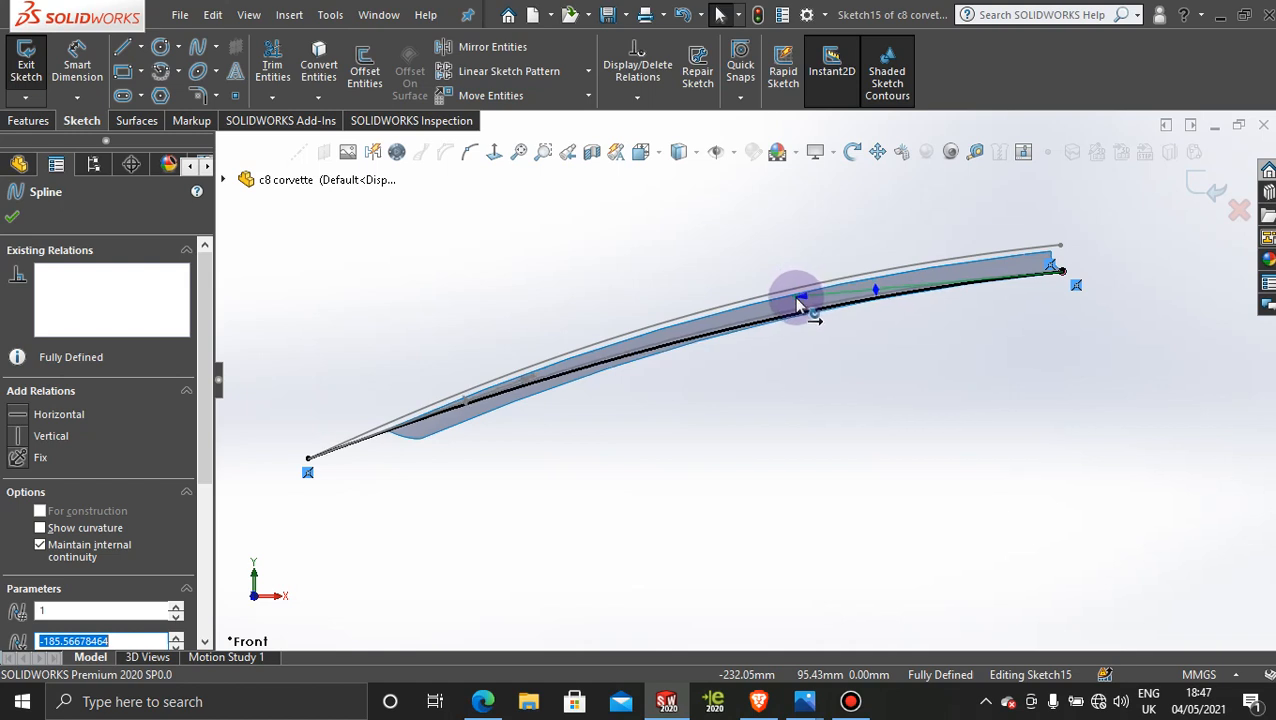
pyautogui.click(1200, 186)
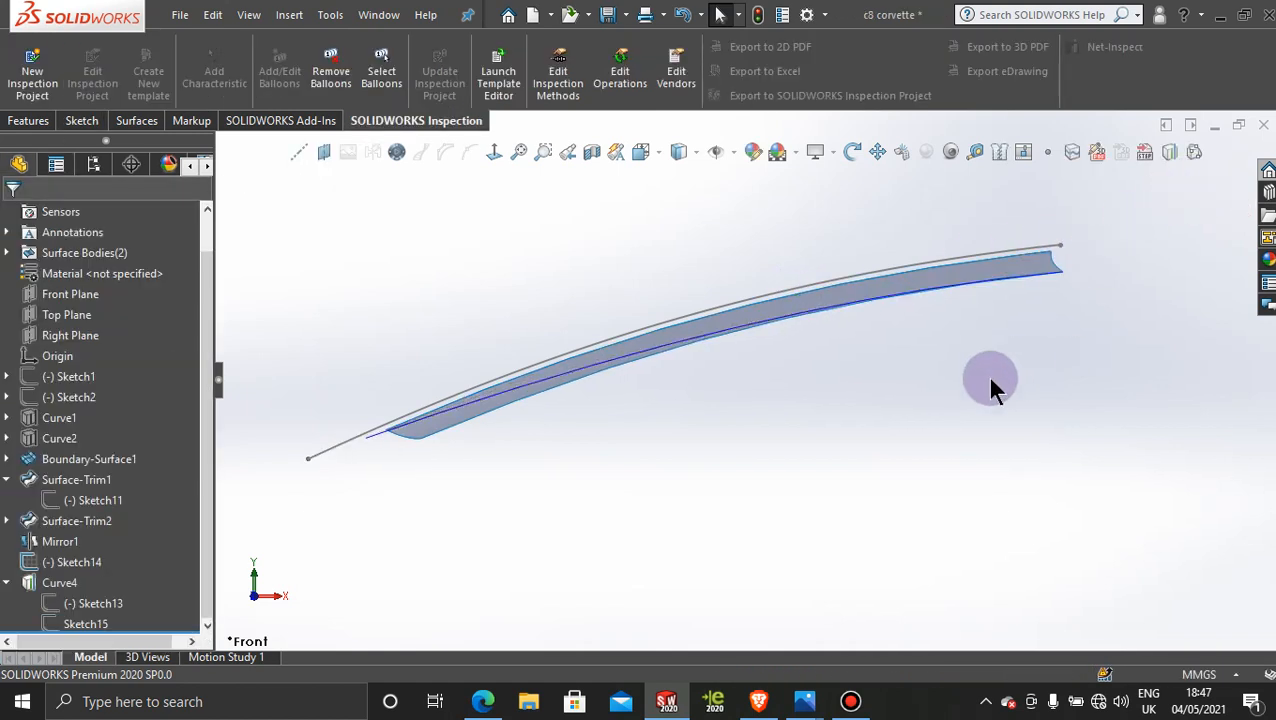
pyautogui.moveTo(806, 370)
pyautogui.mouseDown(button='middle')
pyautogui.moveTo(954, 347)
pyautogui.moveTo(934, 319)
pyautogui.moveTo(854, 382)
pyautogui.moveTo(832, 461)
pyautogui.moveTo(854, 427)
pyautogui.moveTo(903, 450)
pyautogui.moveTo(886, 427)
pyautogui.moveTo(860, 455)
pyautogui.moveTo(868, 467)
pyautogui.mouseUp(button='middle')
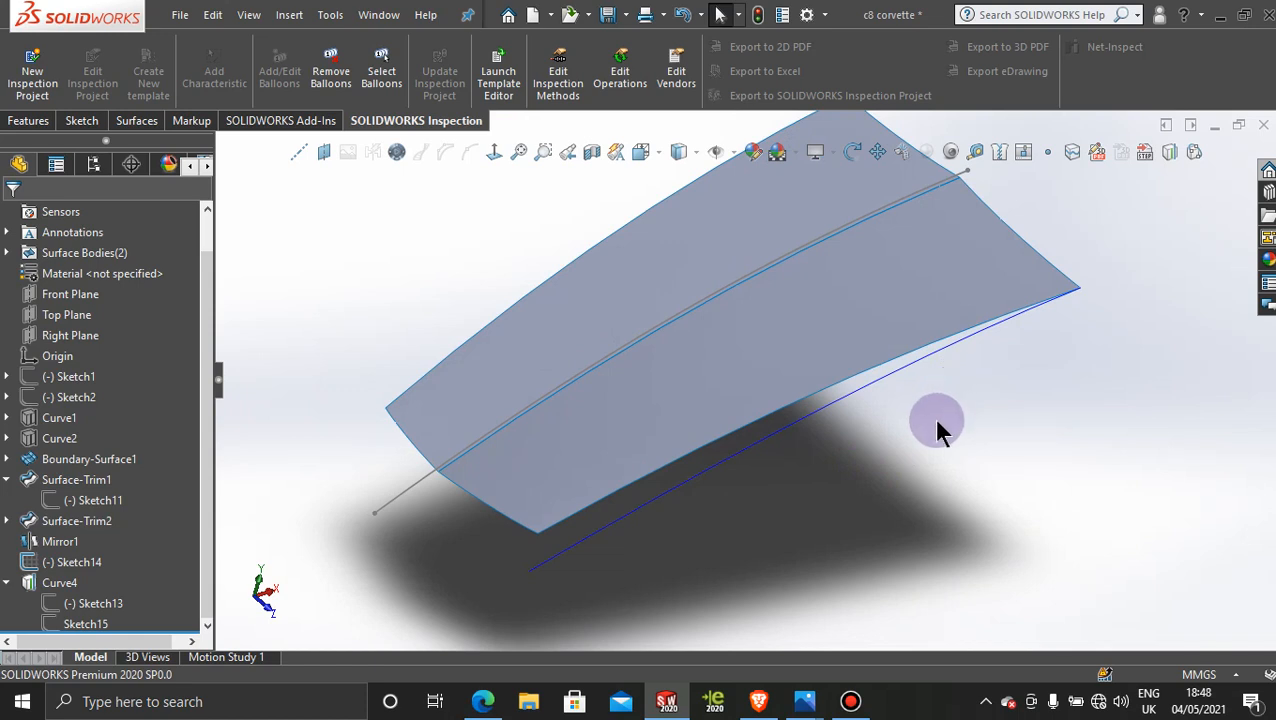
# - Start a 3D sketch and draw a short two-point spline linking the hood surface's outer edge to the projected curve
pyautogui.scroll(-3, 592, 533)
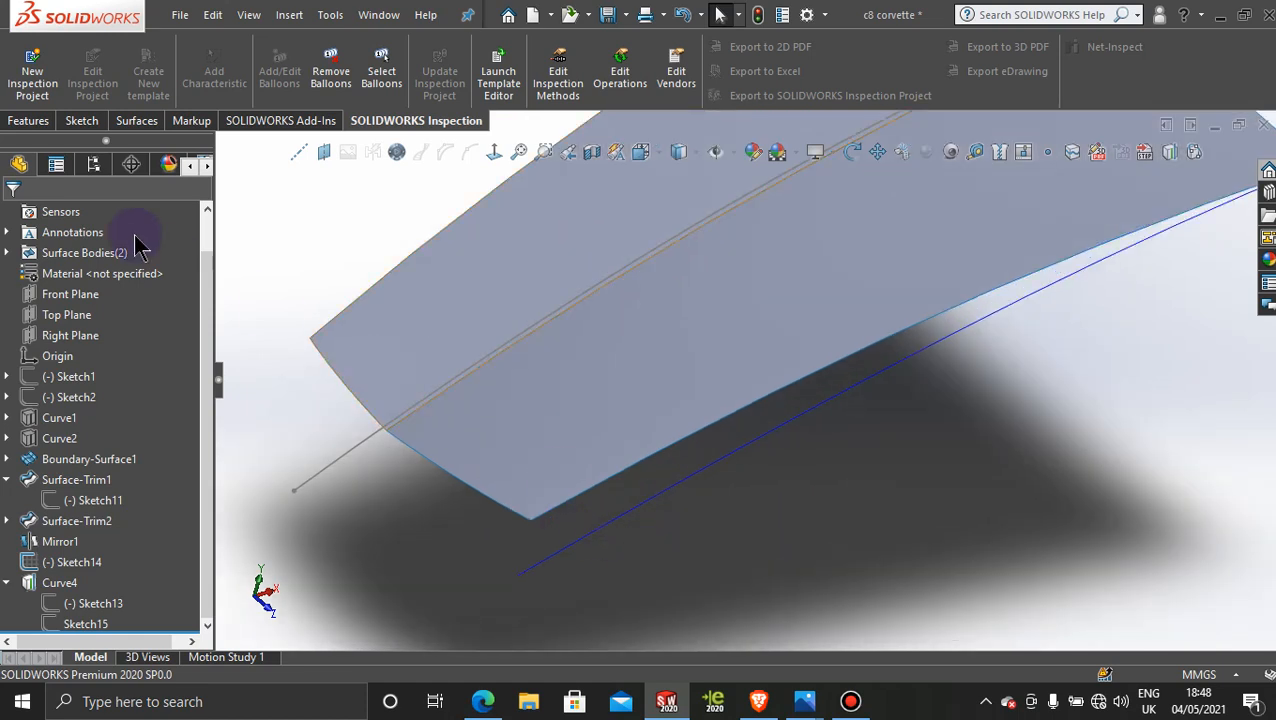
pyautogui.click(597, 490)
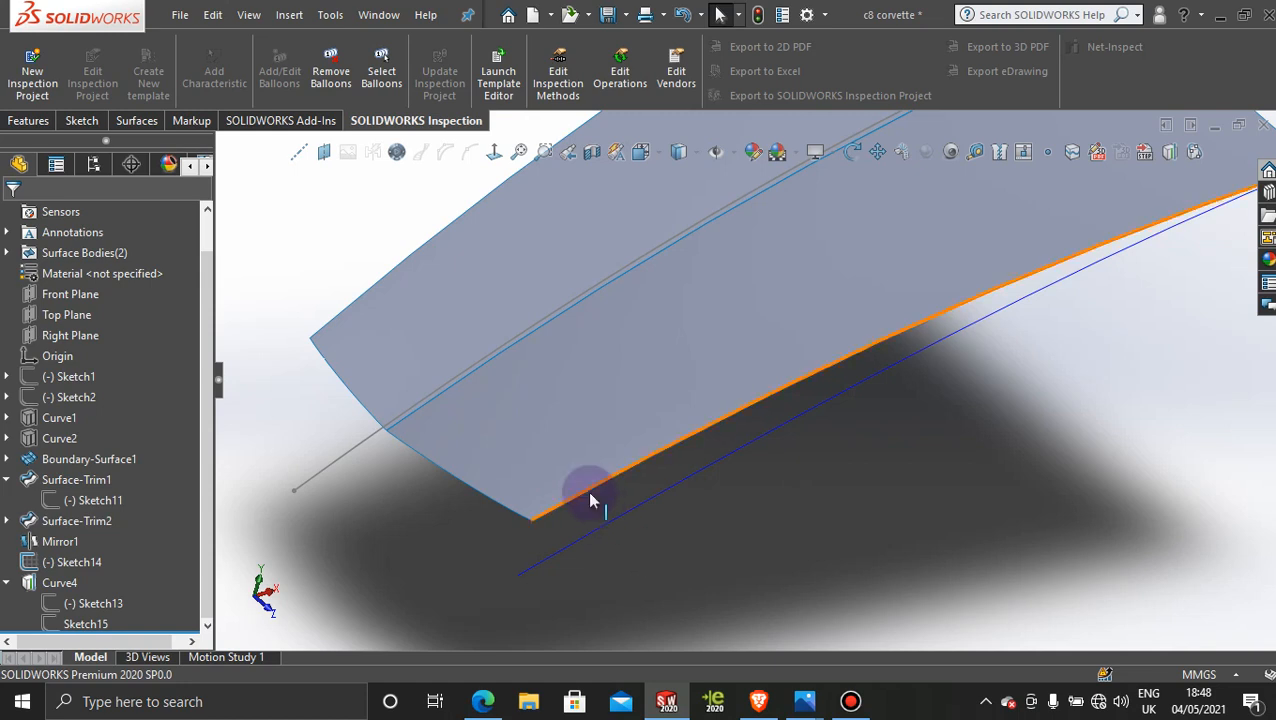
pyautogui.click(598, 521)
pyautogui.scroll(-2, 280, 211)
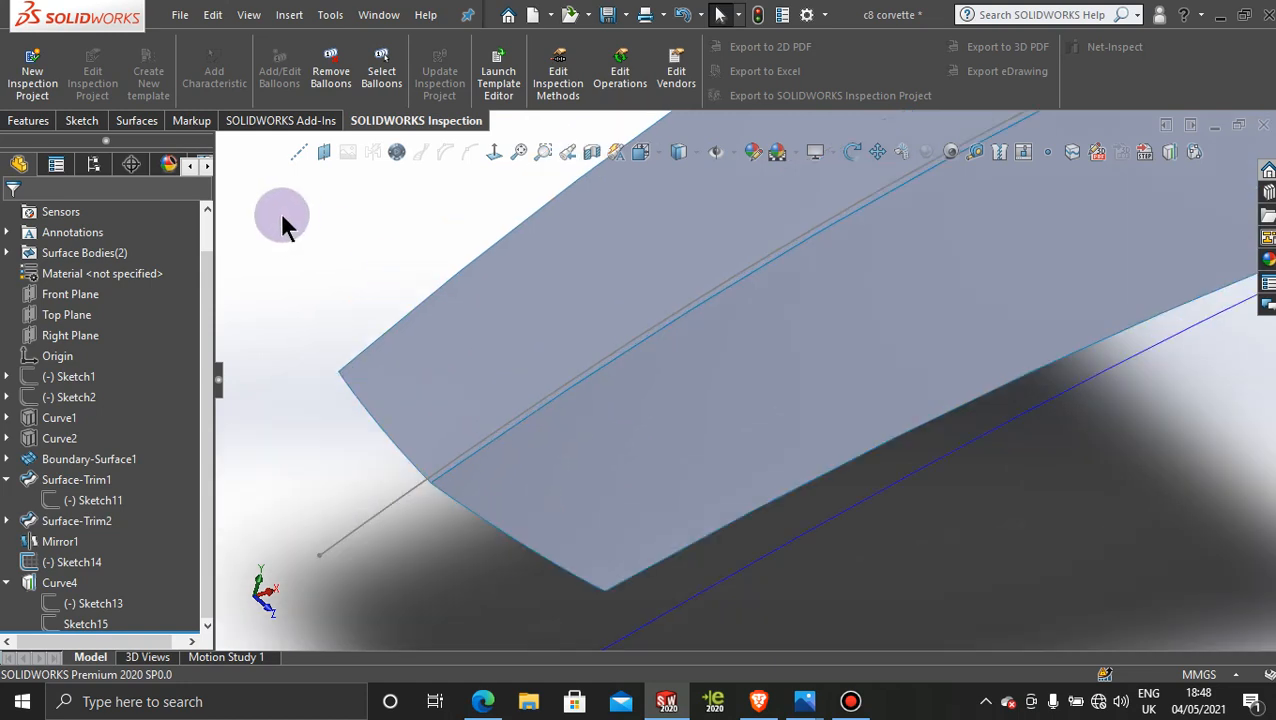
pyautogui.click(82, 120)
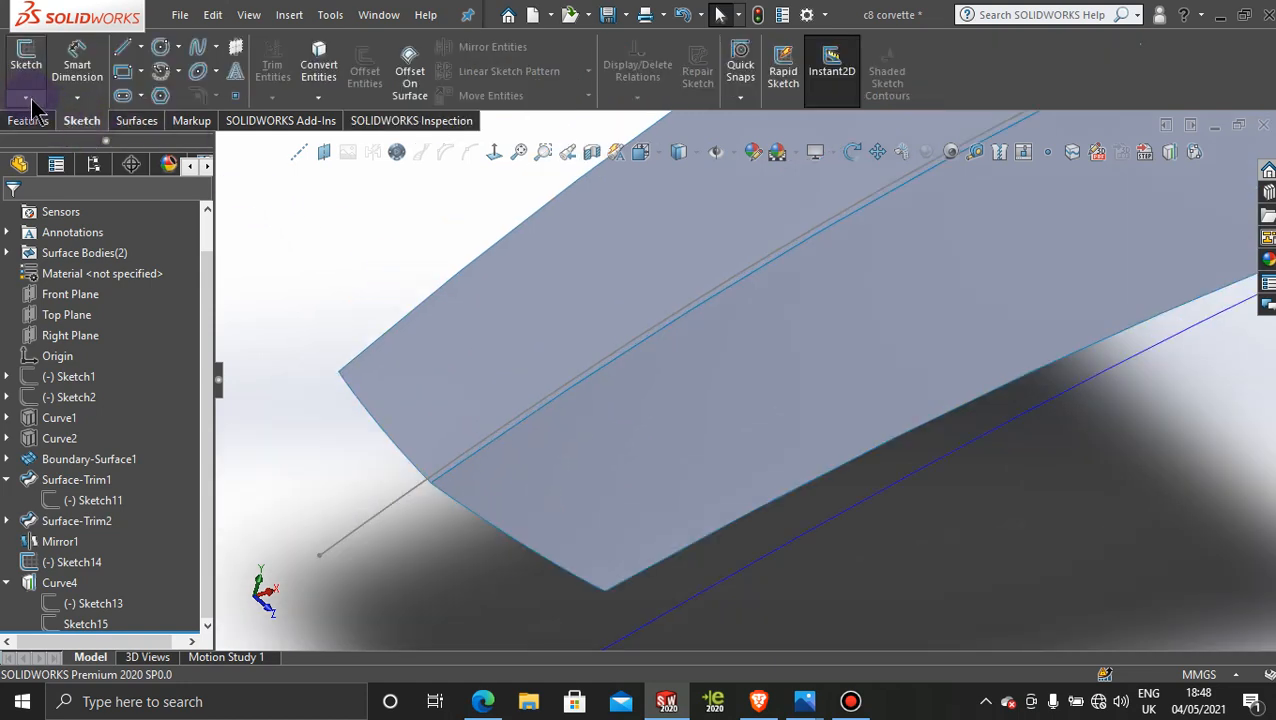
pyautogui.click(850, 703)
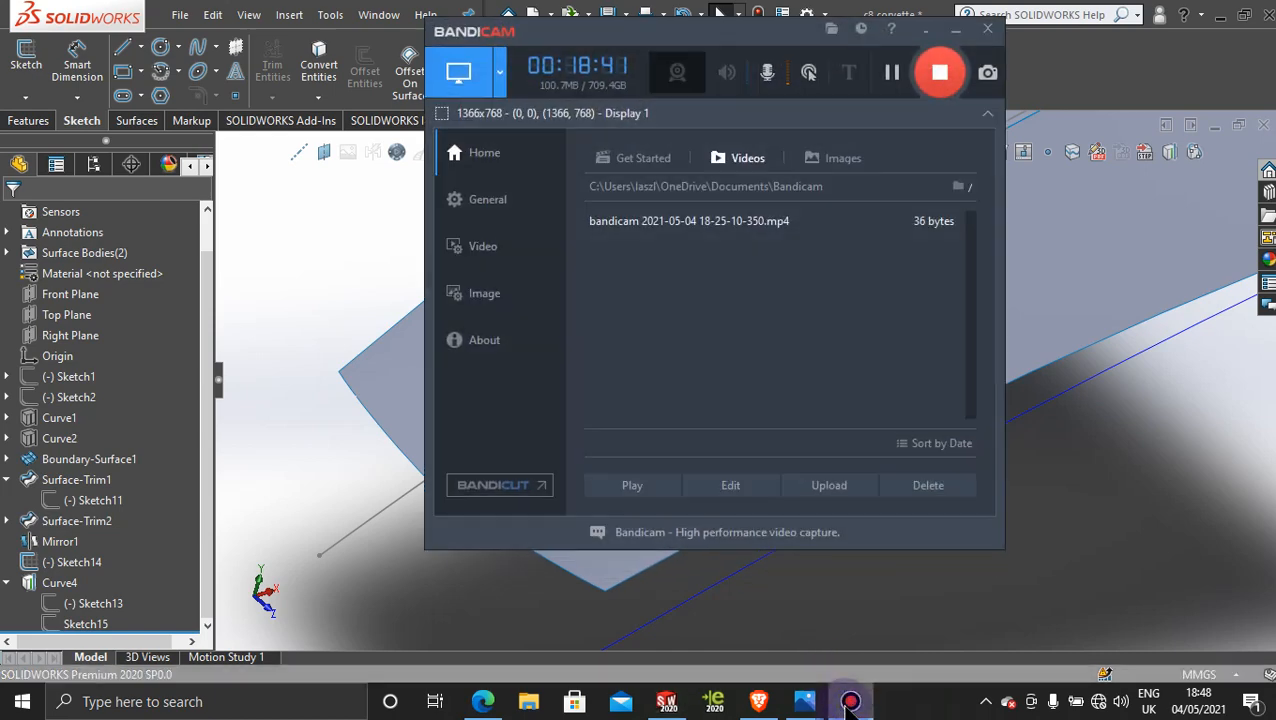
pyautogui.click(850, 703)
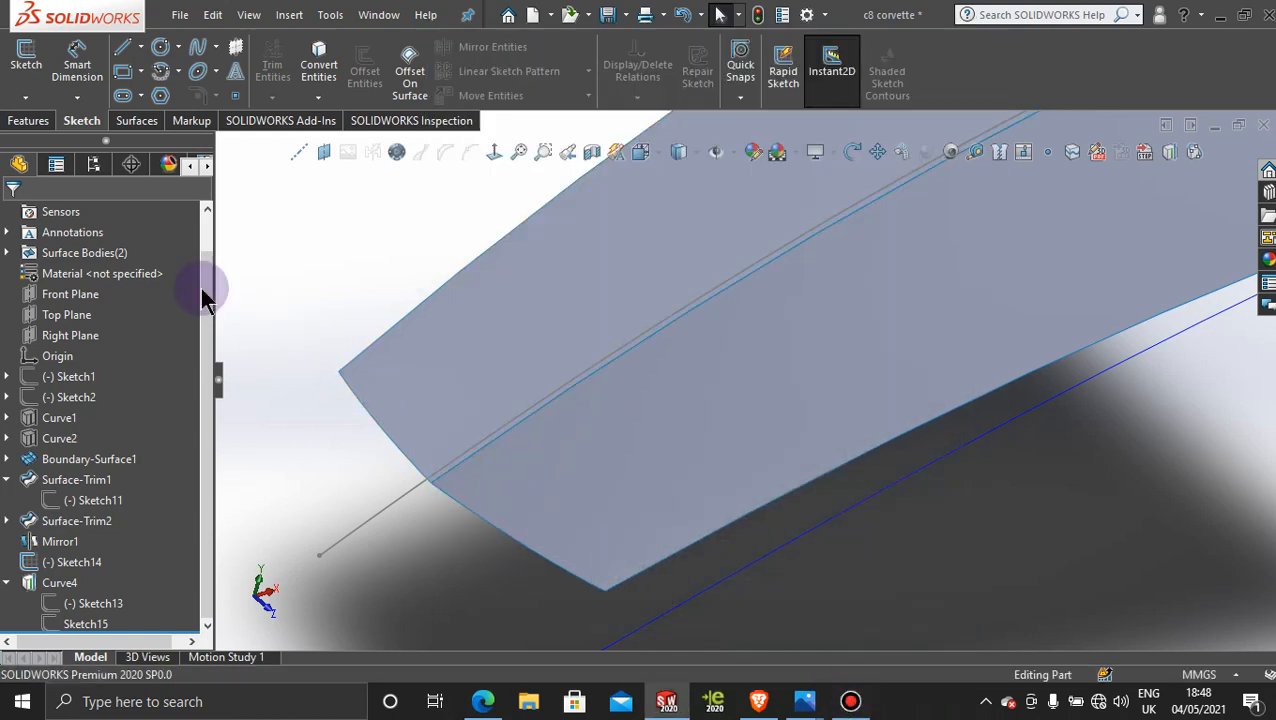
pyautogui.click(25, 98)
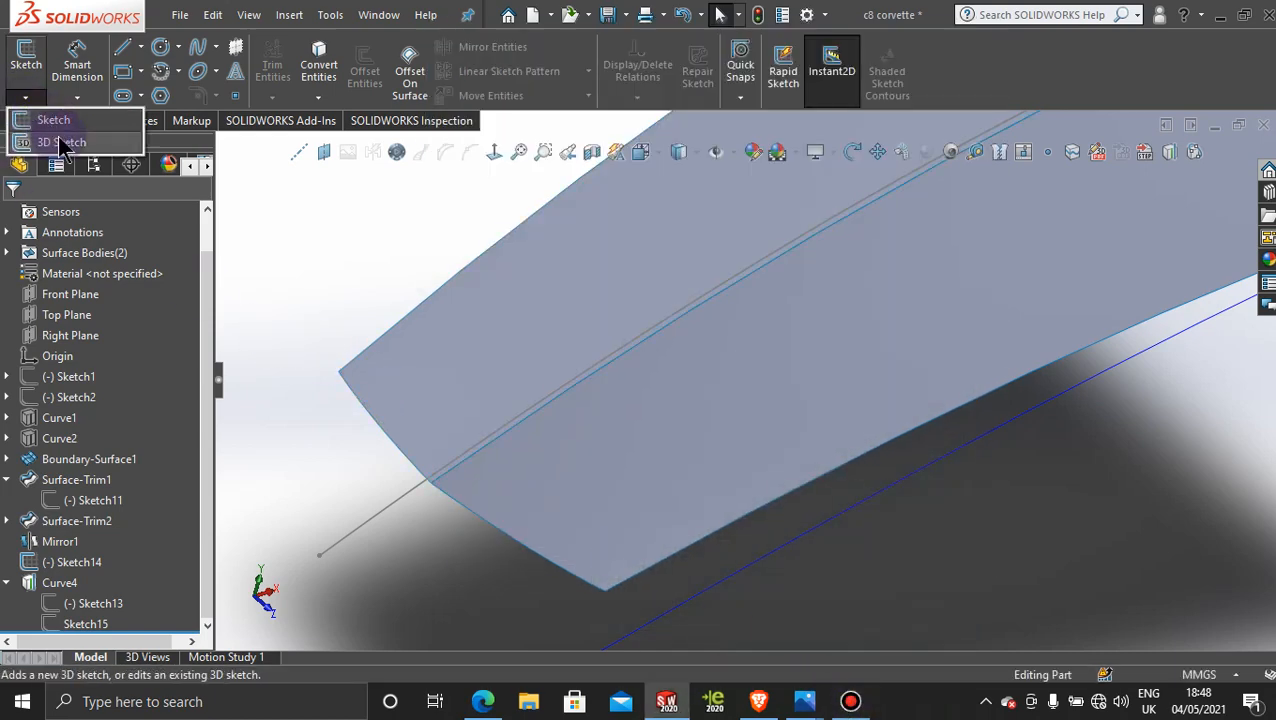
pyautogui.click(62, 143)
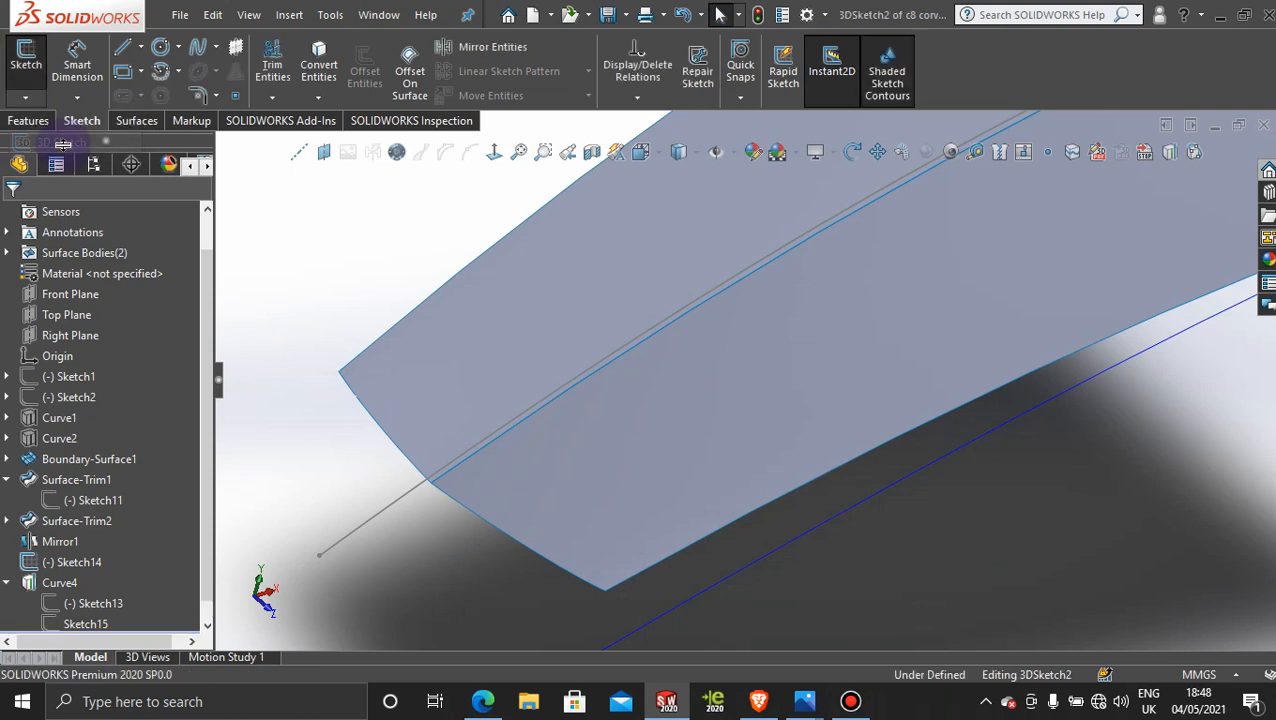
pyautogui.click(199, 50)
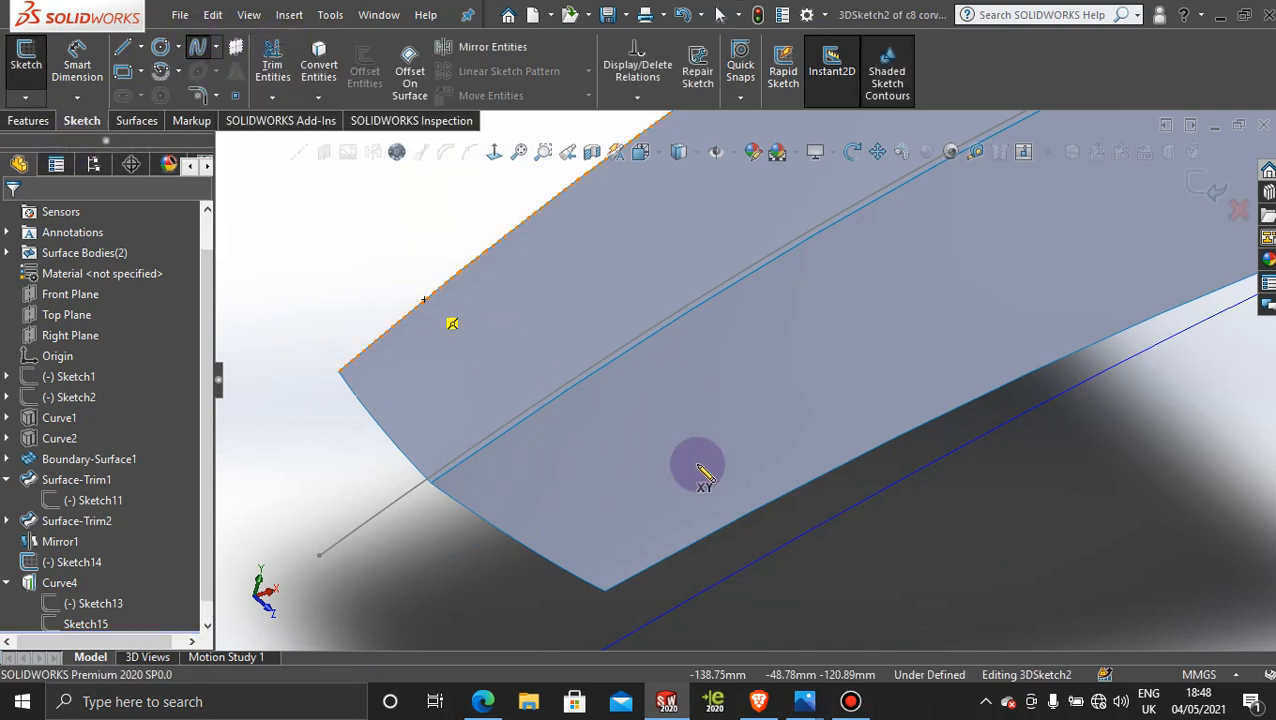
pyautogui.click(683, 546)
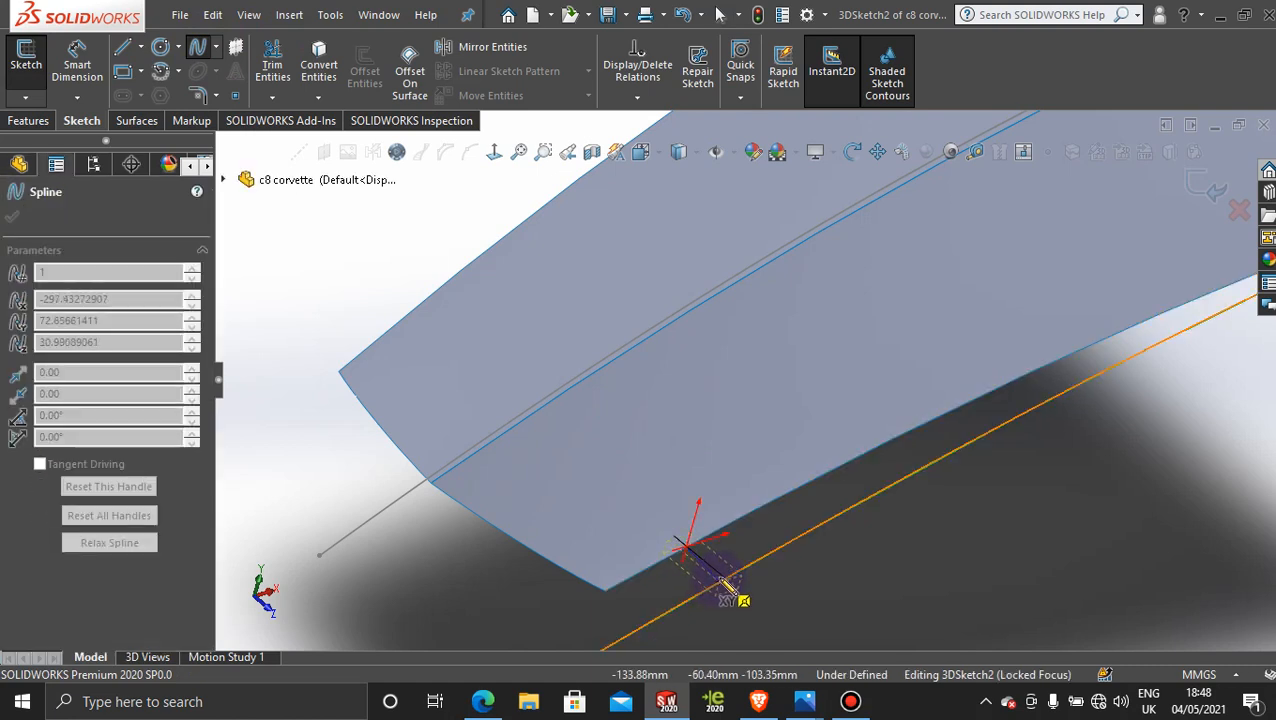
pyautogui.click(724, 578)
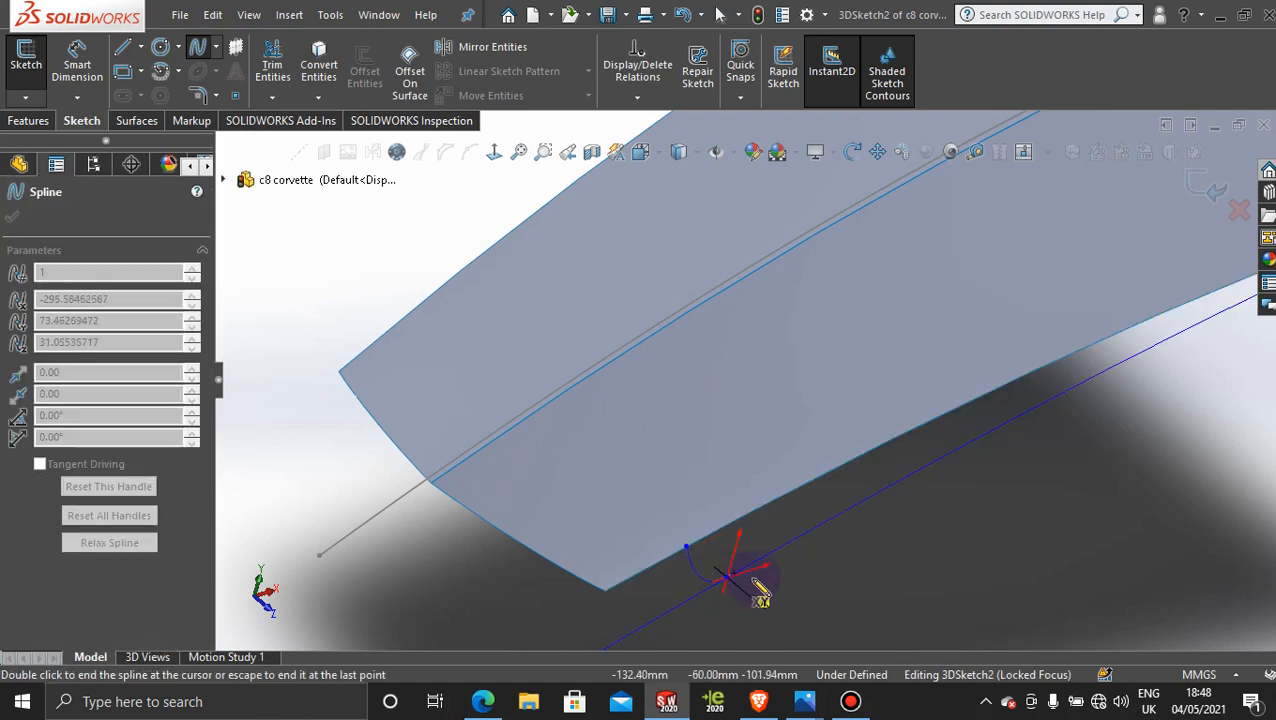
pyautogui.press('Escape')
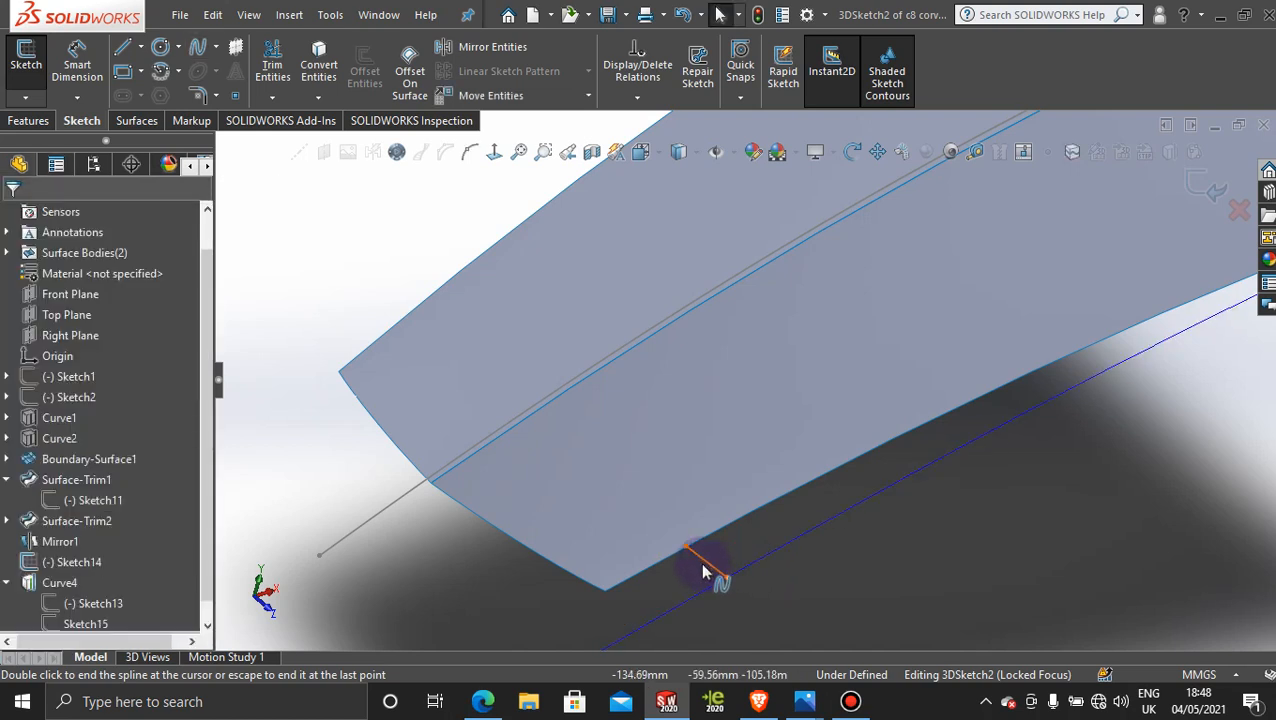
# - Slide the short linking spline along the hood edge and the projected curve, near the surface's front corner
pyautogui.moveTo(706, 567); pyautogui.dragTo(618, 624)
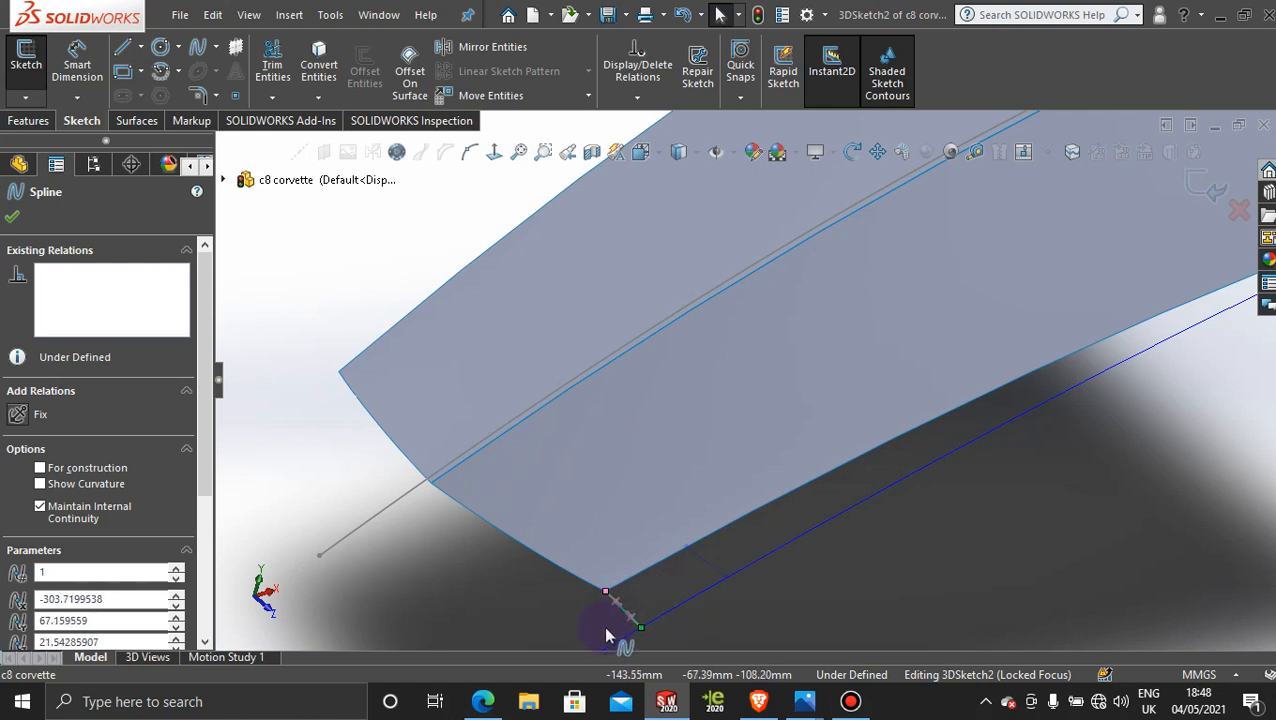
pyautogui.moveTo(606, 635); pyautogui.dragTo(622, 631)
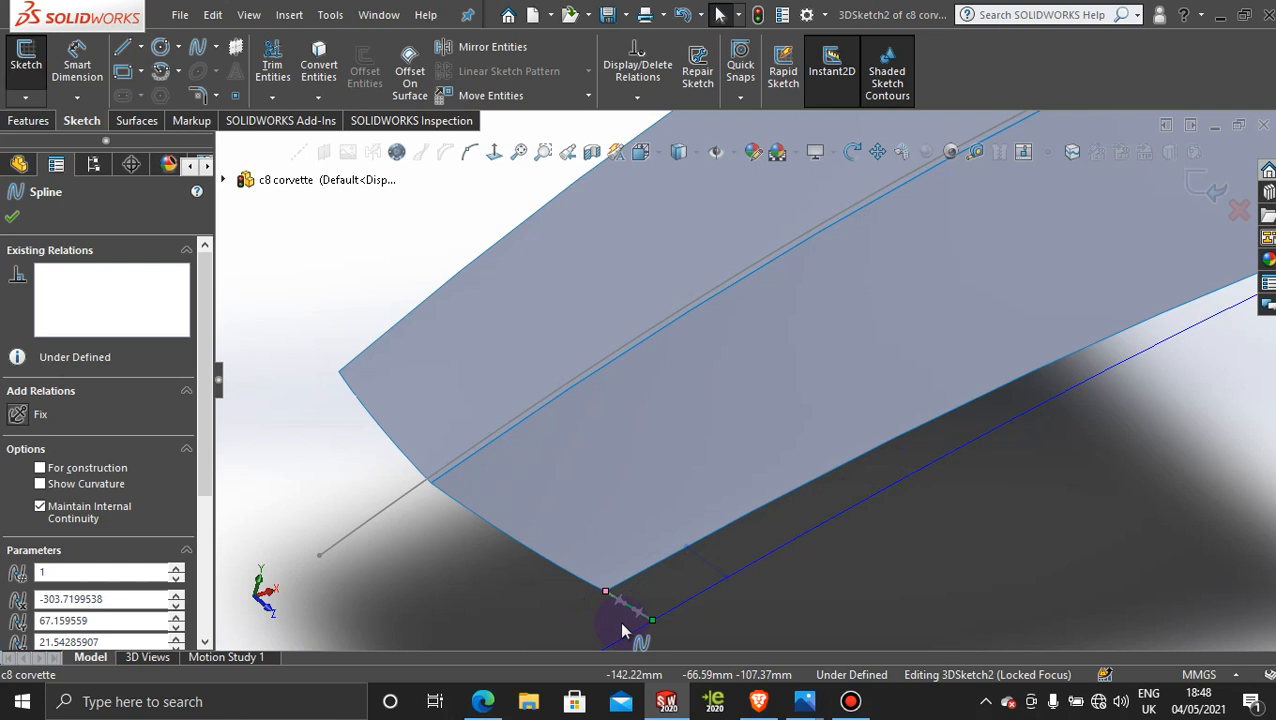
pyautogui.moveTo(622, 631); pyautogui.dragTo(692, 592)
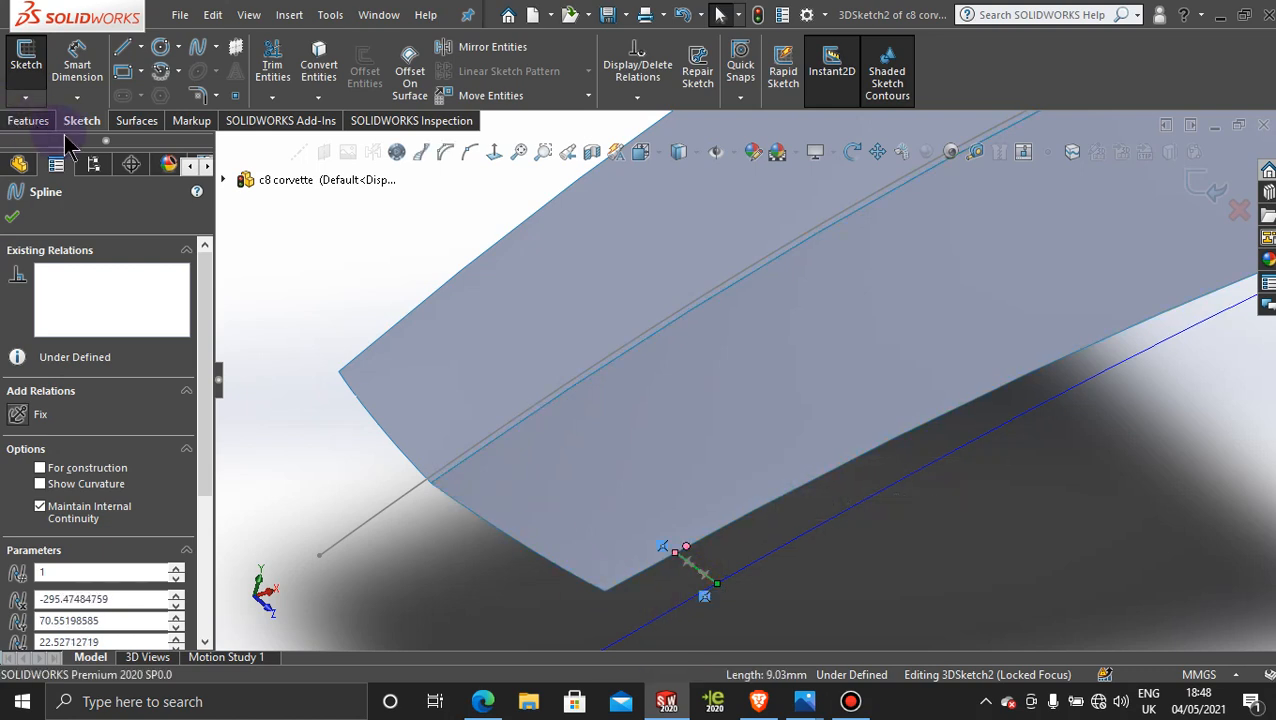
pyautogui.click(12, 216)
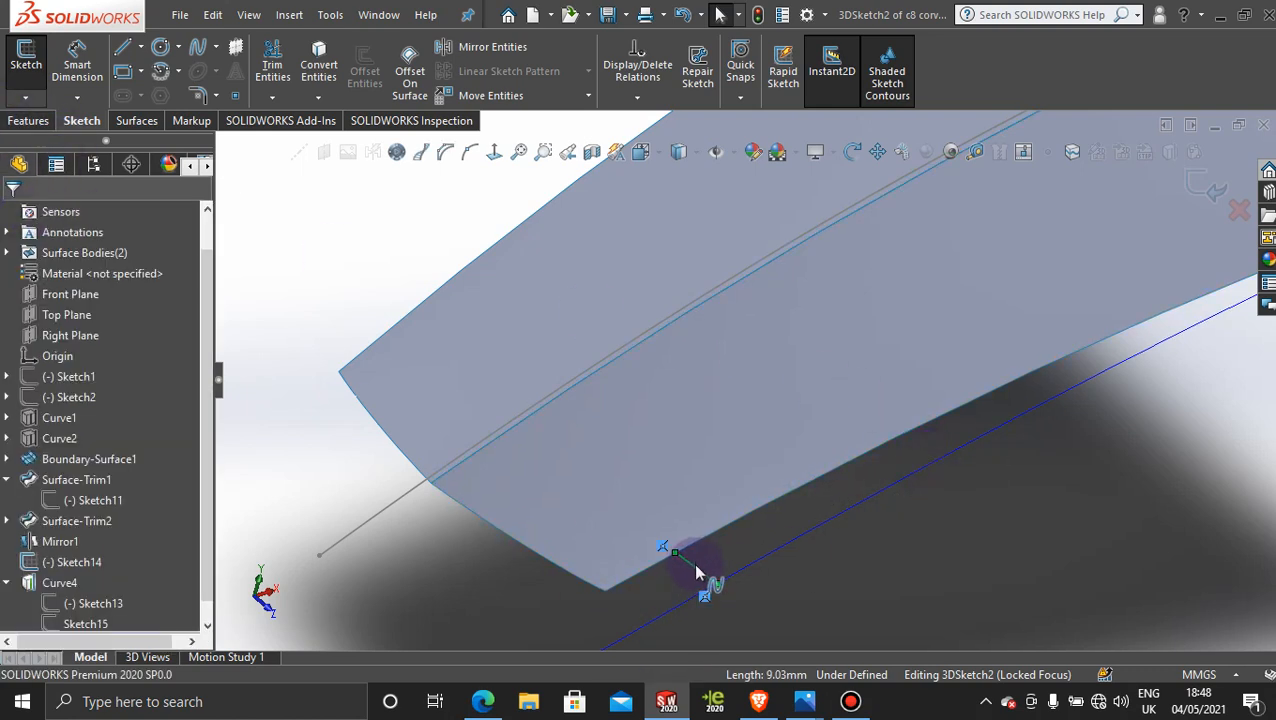
# - Delete the short linking spline from the 3D sketch
pyautogui.rightClick(697, 572)
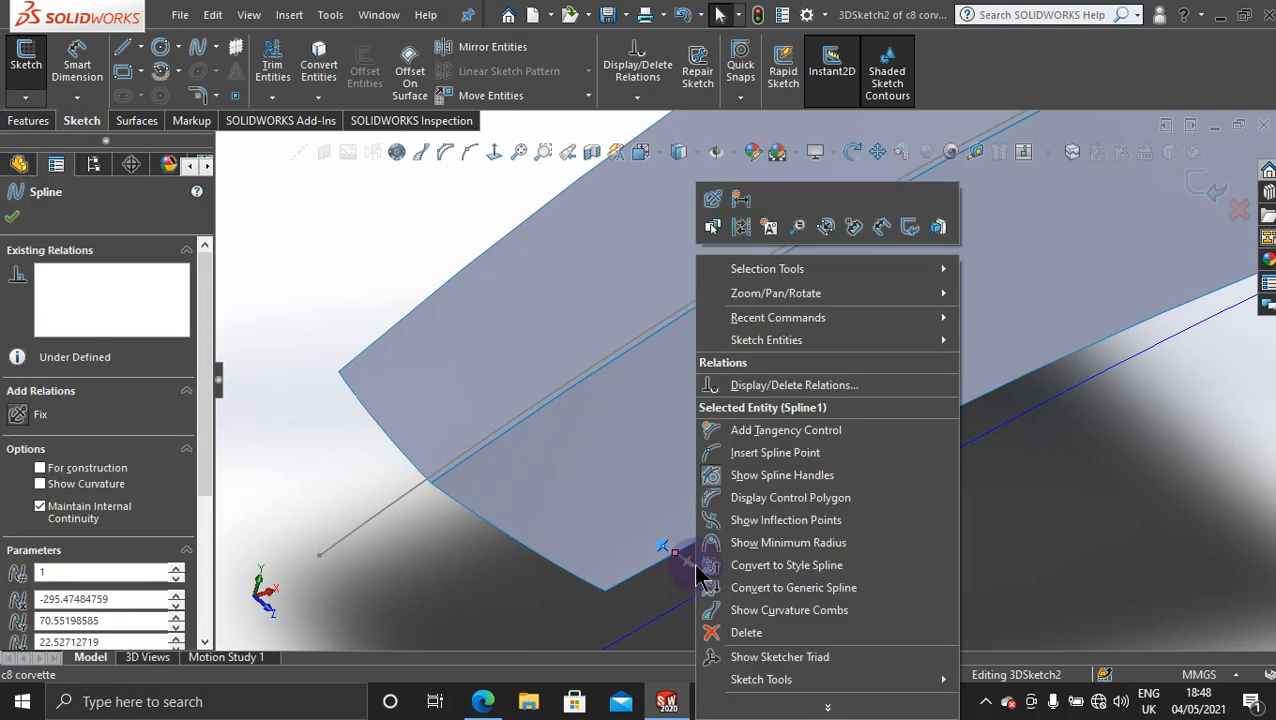
pyautogui.click(745, 633)
pyautogui.press('z')
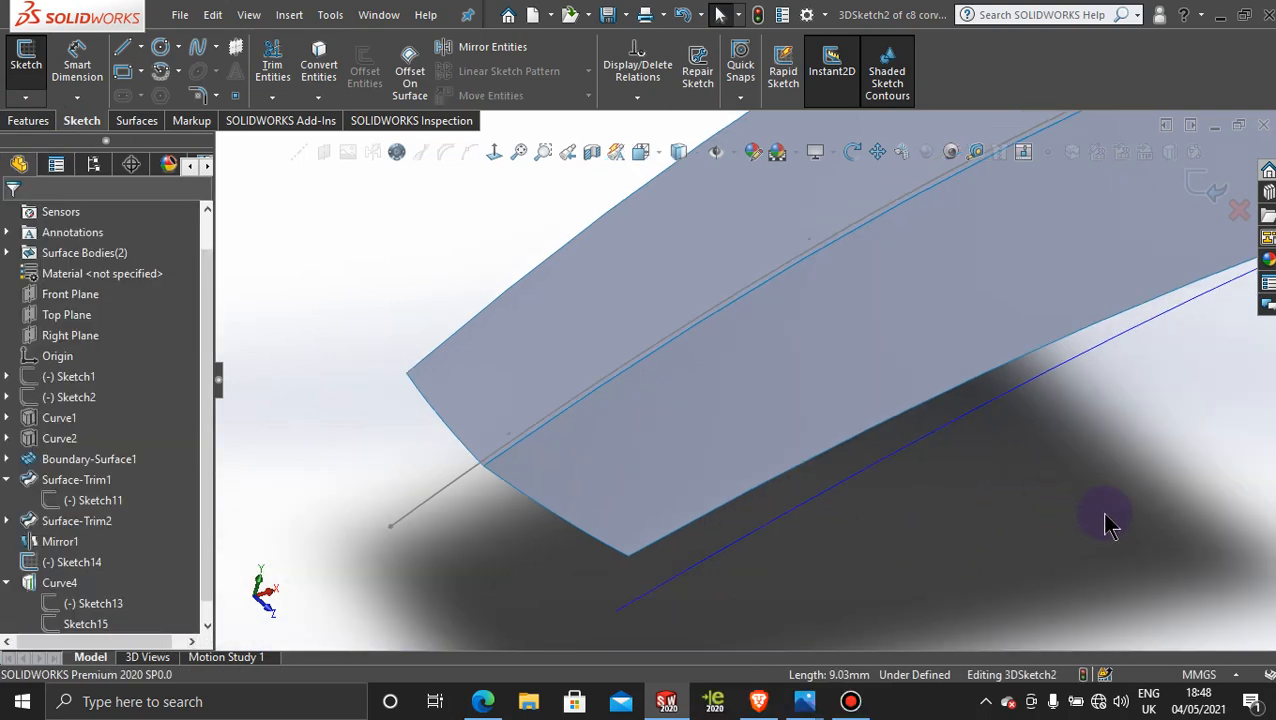
pyautogui.press('z')
pyautogui.press('z')
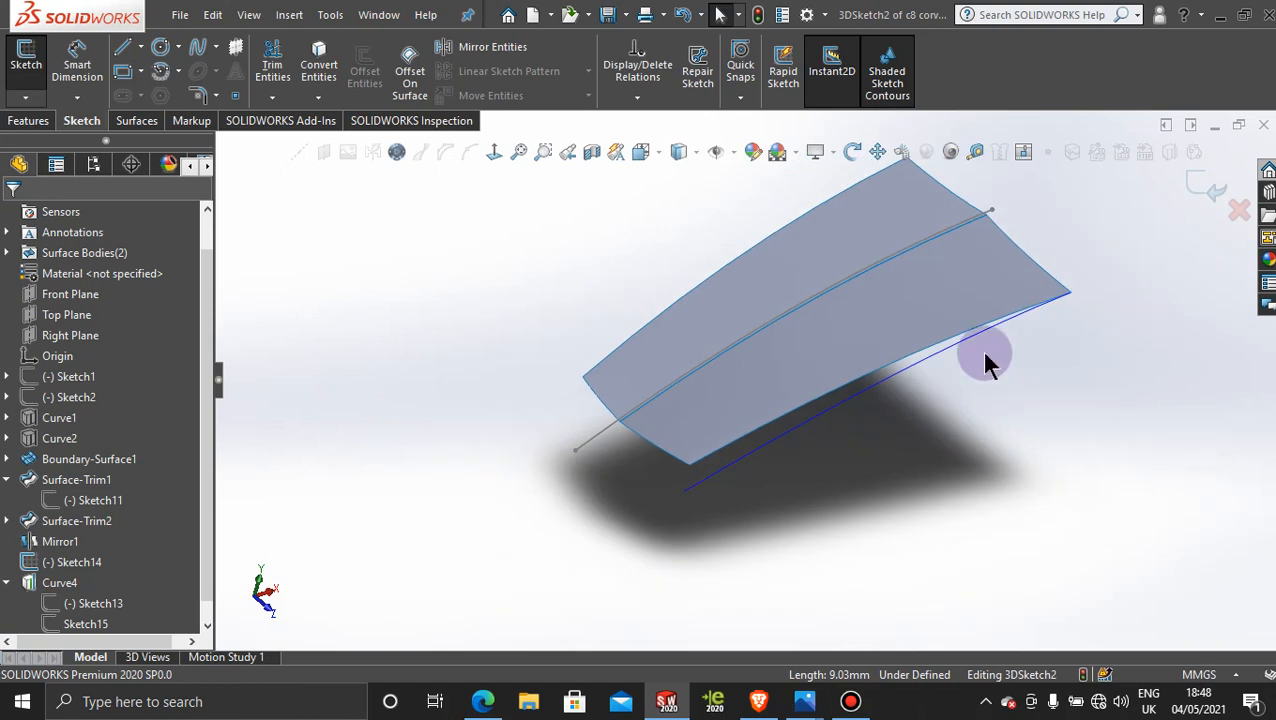
# - Create a boundary surface between Curve4 and the hood surface's outer edge, leaving both tangency conditions at None
pyautogui.scroll(-3, 882, 354)
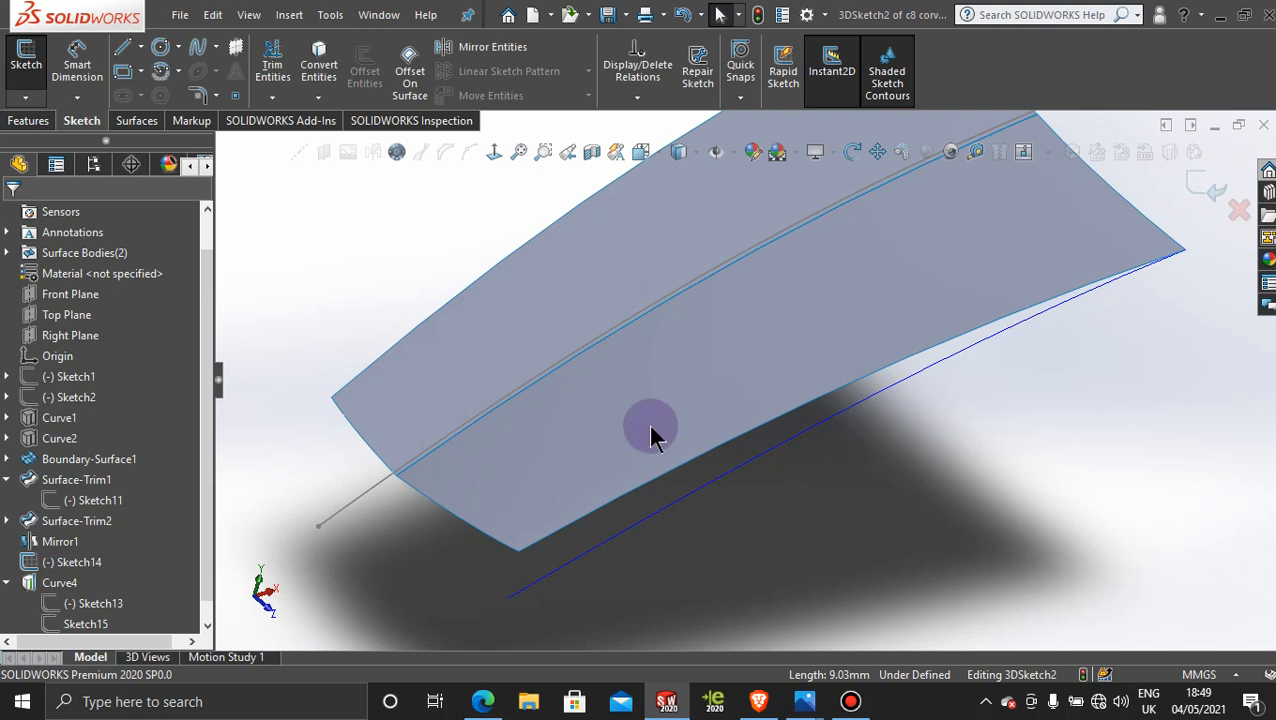
pyautogui.click(152, 126)
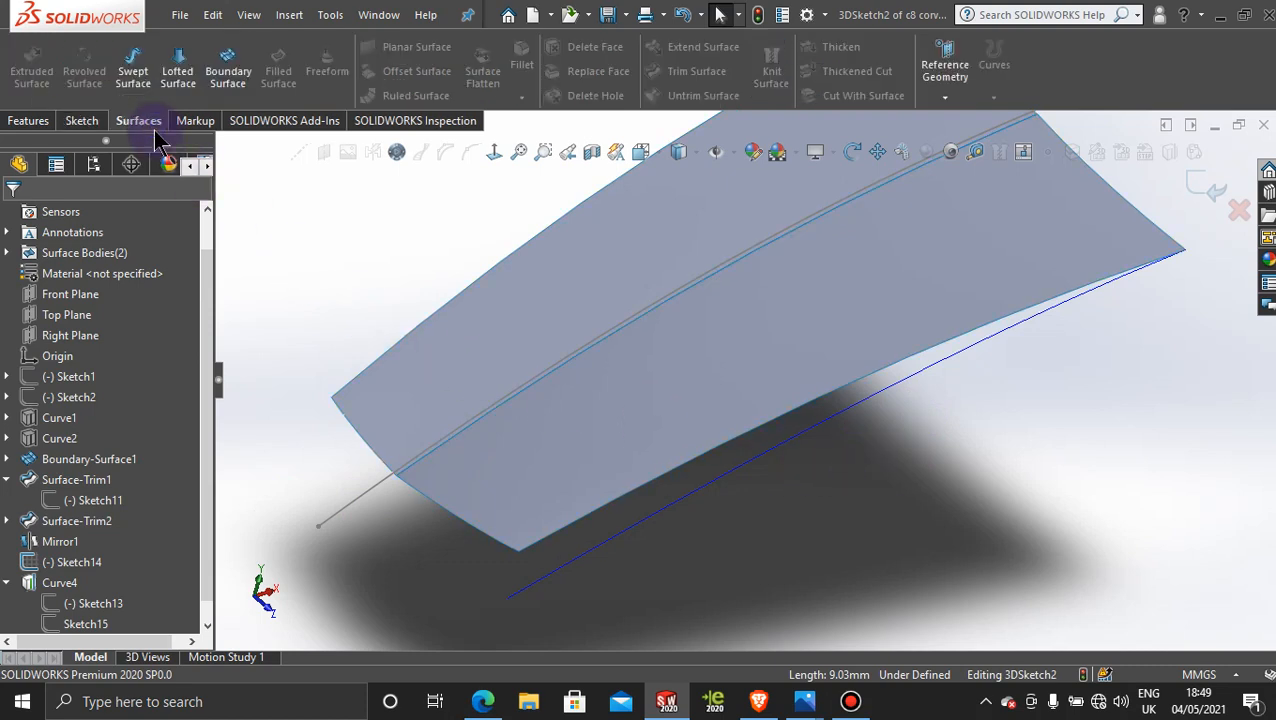
pyautogui.click(246, 68)
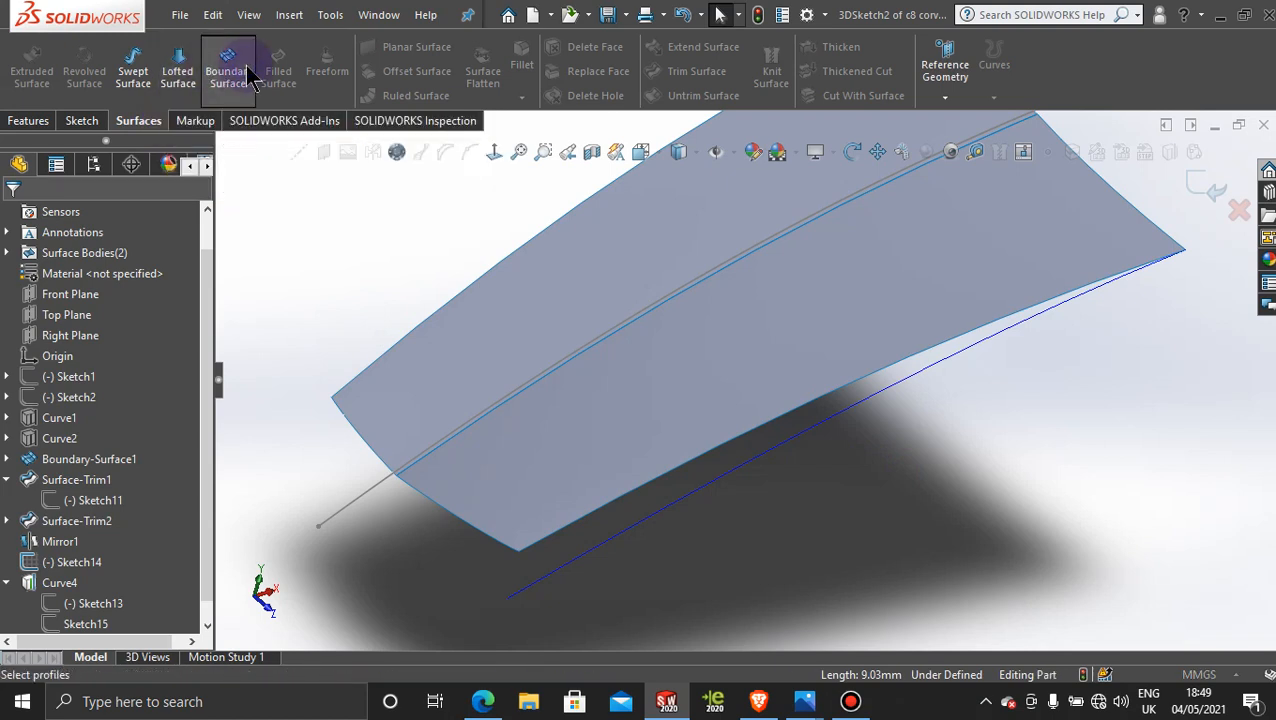
pyautogui.click(731, 479)
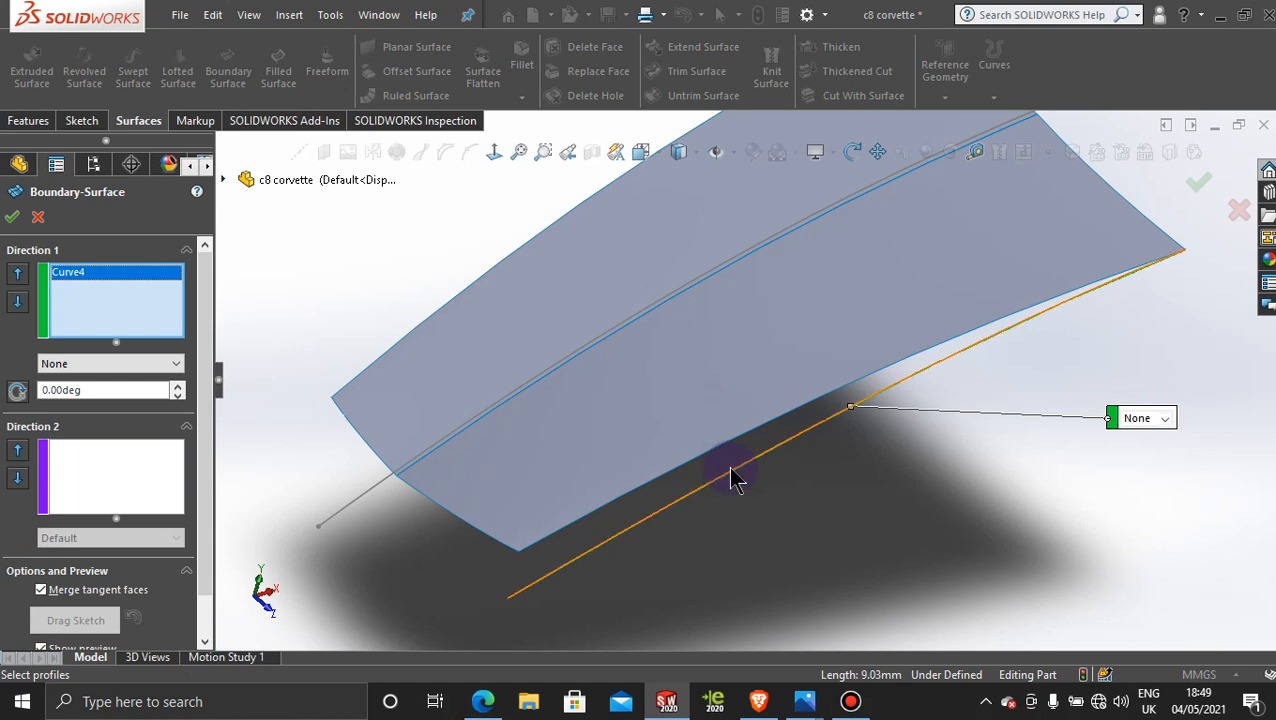
pyautogui.click(727, 447)
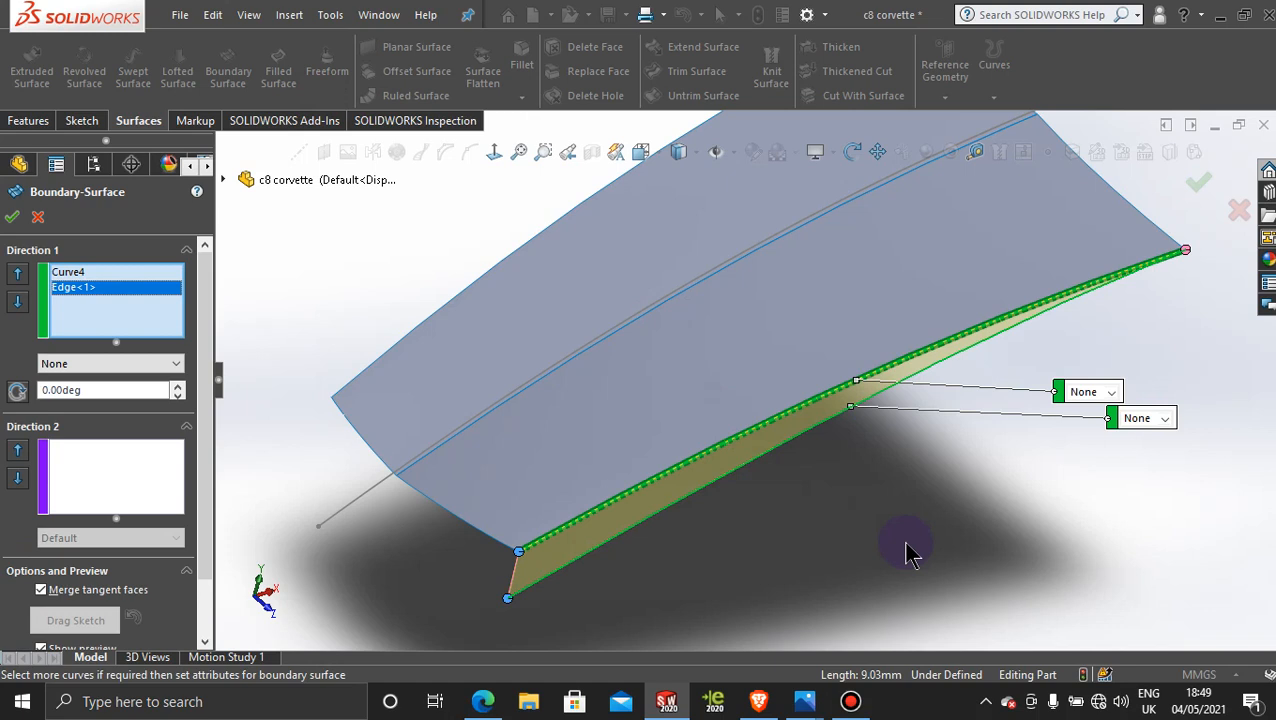
pyautogui.moveTo(1058, 393); pyautogui.dragTo(1063, 342)
pyautogui.click(1118, 343)
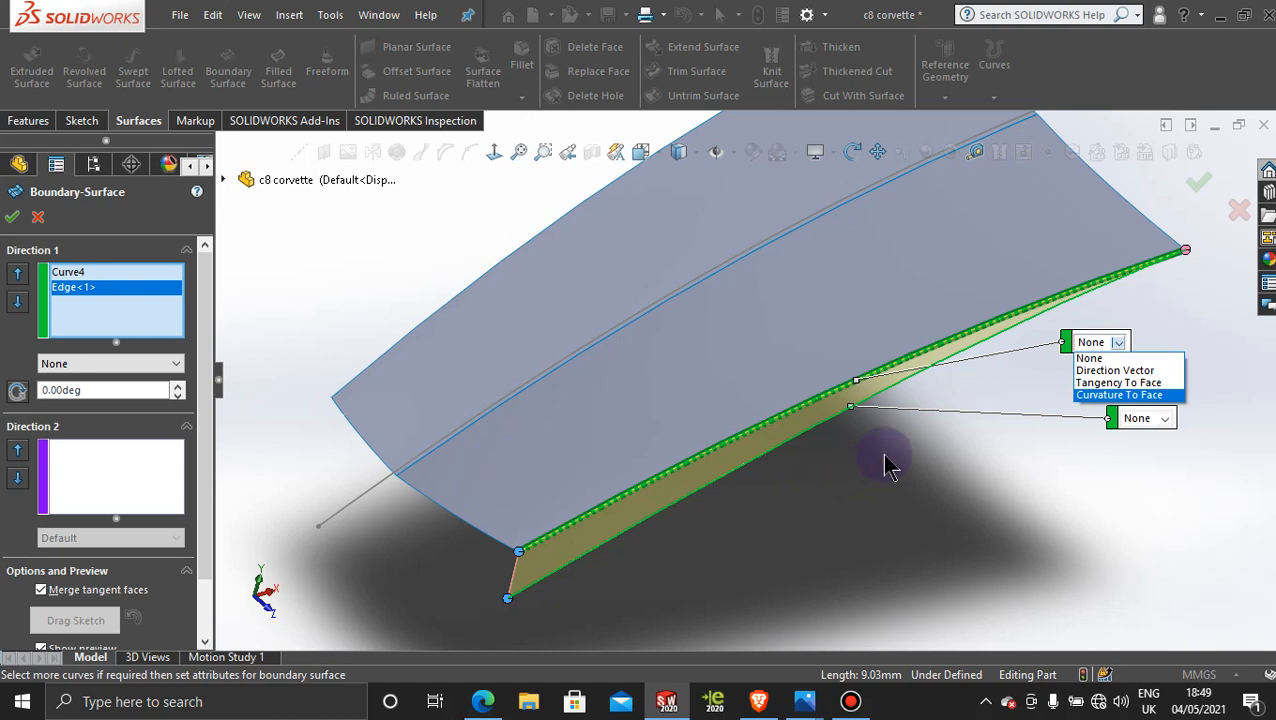
pyautogui.click(11, 222)
pyautogui.click(11, 222)
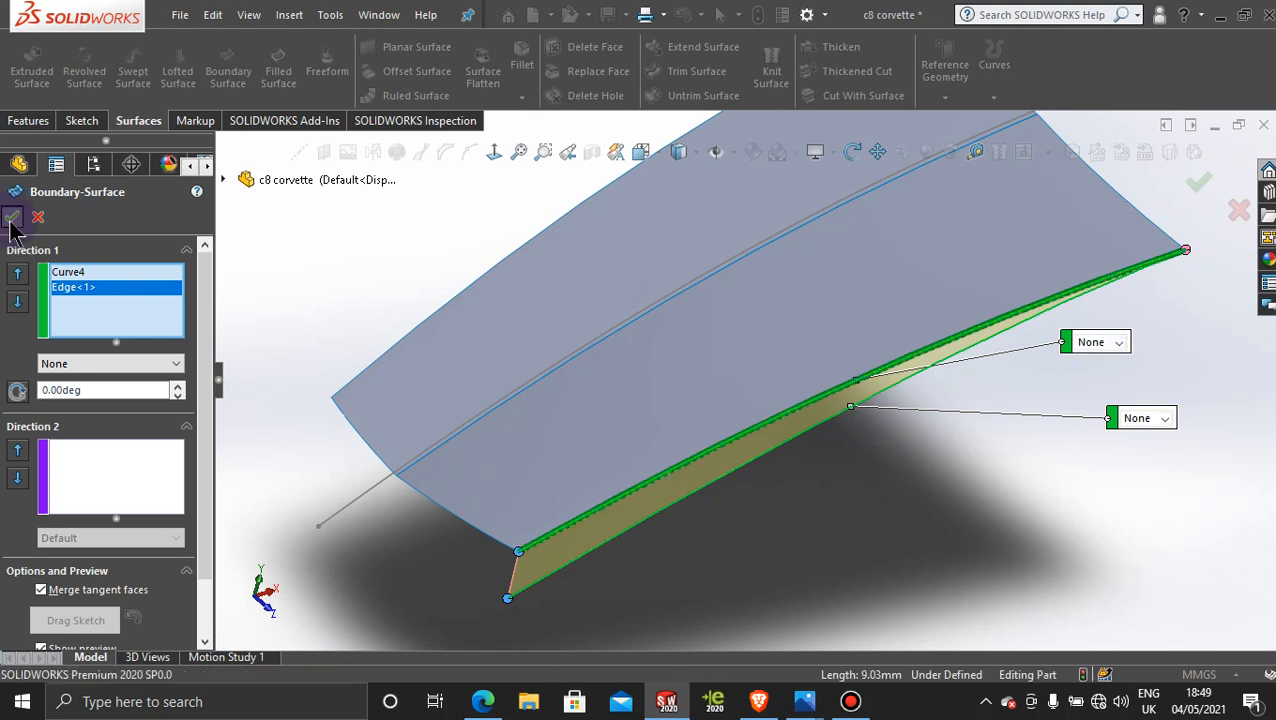
# - Mirror the hood crease's boundary surface body about the Front Plane
pyautogui.moveTo(900, 570)
pyautogui.mouseDown(button='middle')
pyautogui.moveTo(917, 515)
pyautogui.moveTo(983, 527)
pyautogui.moveTo(934, 493)
pyautogui.moveTo(963, 439)
pyautogui.moveTo(979, 475)
pyautogui.moveTo(854, 555)
pyautogui.moveTo(869, 598)
pyautogui.moveTo(900, 571)
pyautogui.mouseUp(button='middle')
pyautogui.scroll(5, 904, 570)
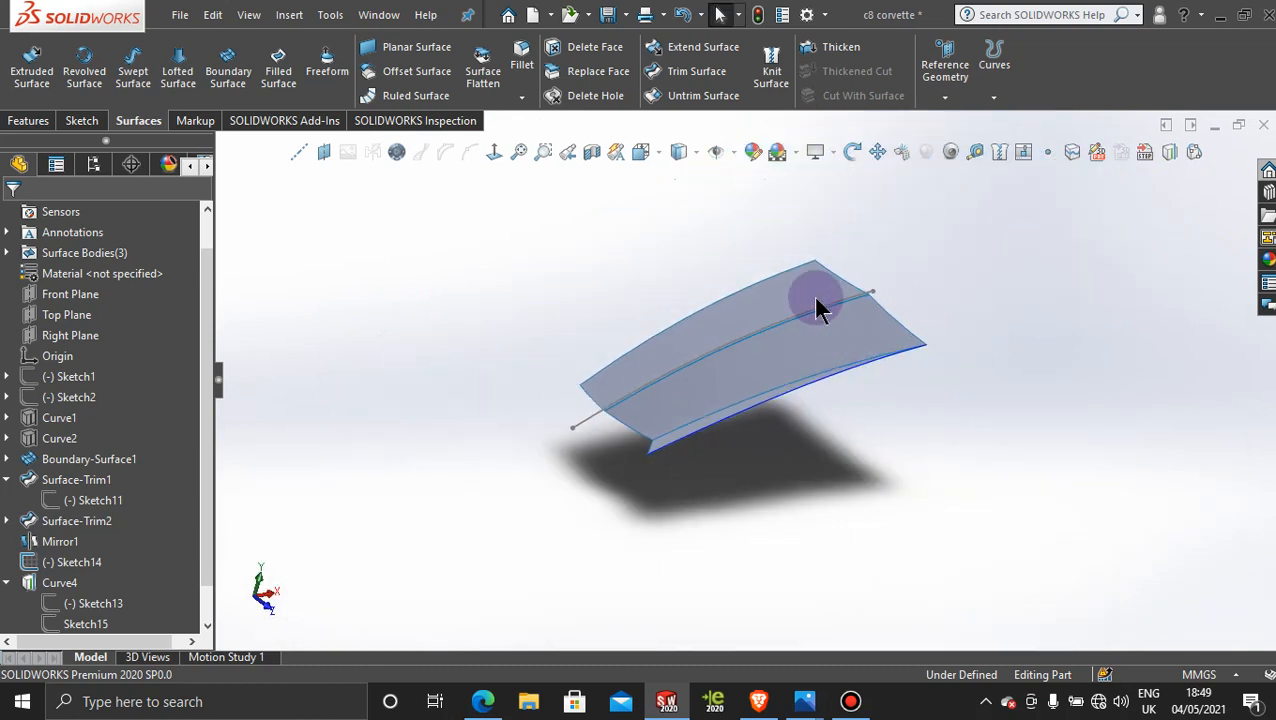
pyautogui.scroll(-2, 817, 302)
pyautogui.scroll(2, 722, 341)
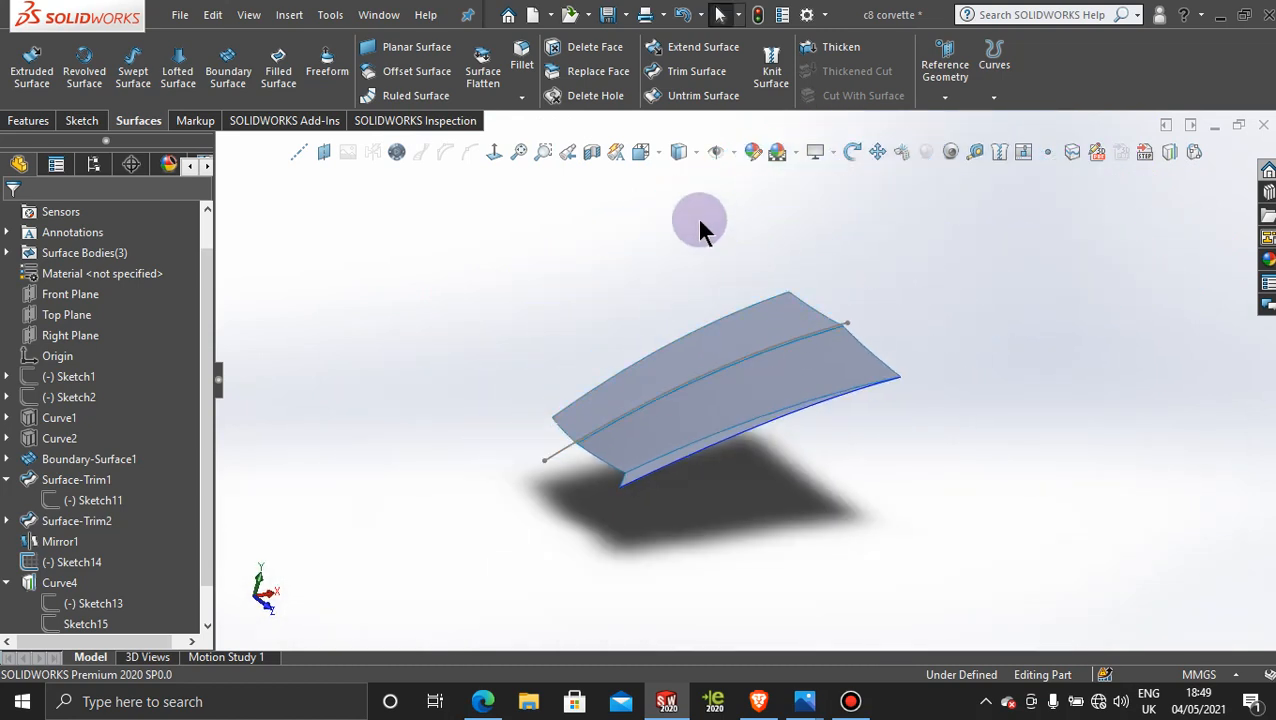
pyautogui.click(34, 120)
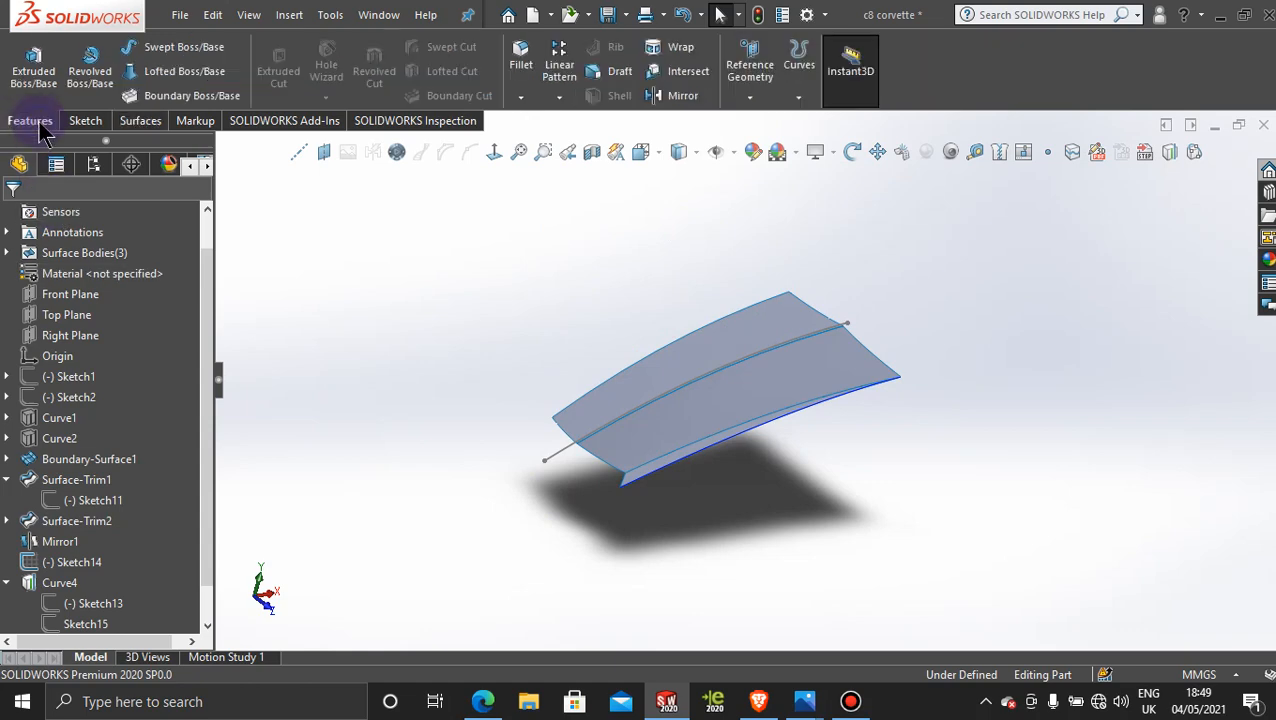
pyautogui.click(668, 95)
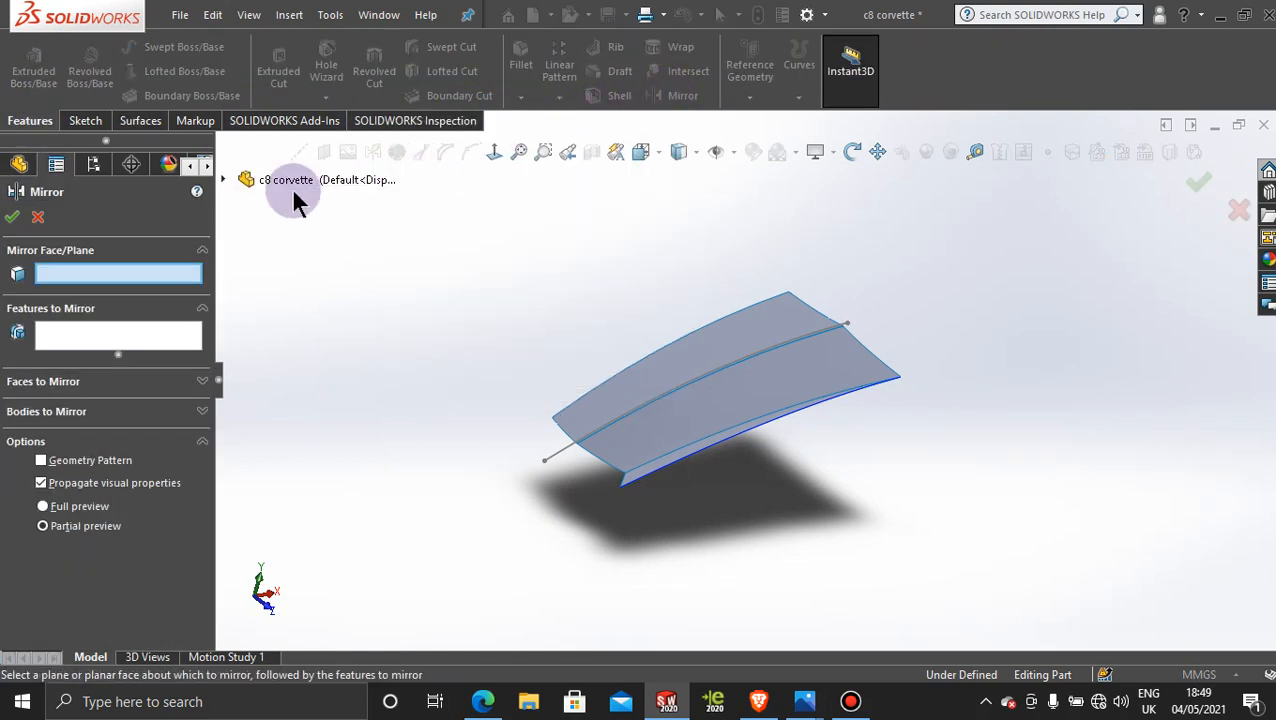
pyautogui.click(229, 179)
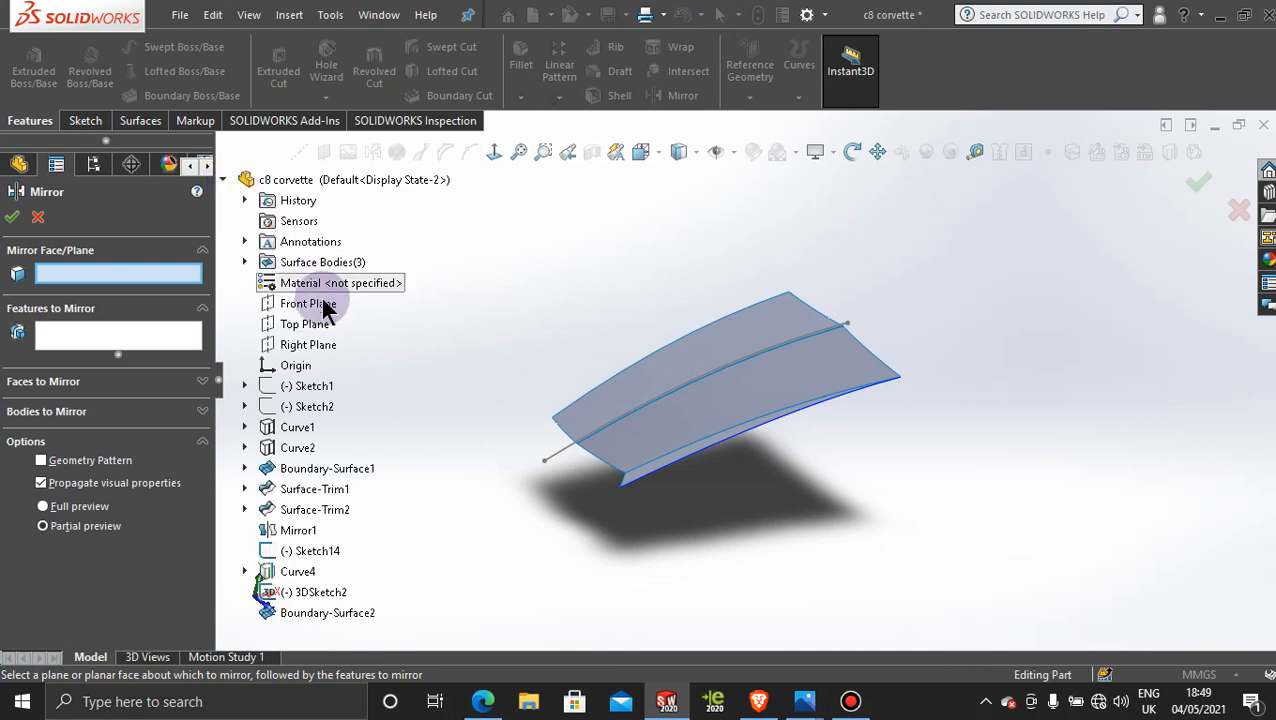
pyautogui.scroll(5, 575, 405)
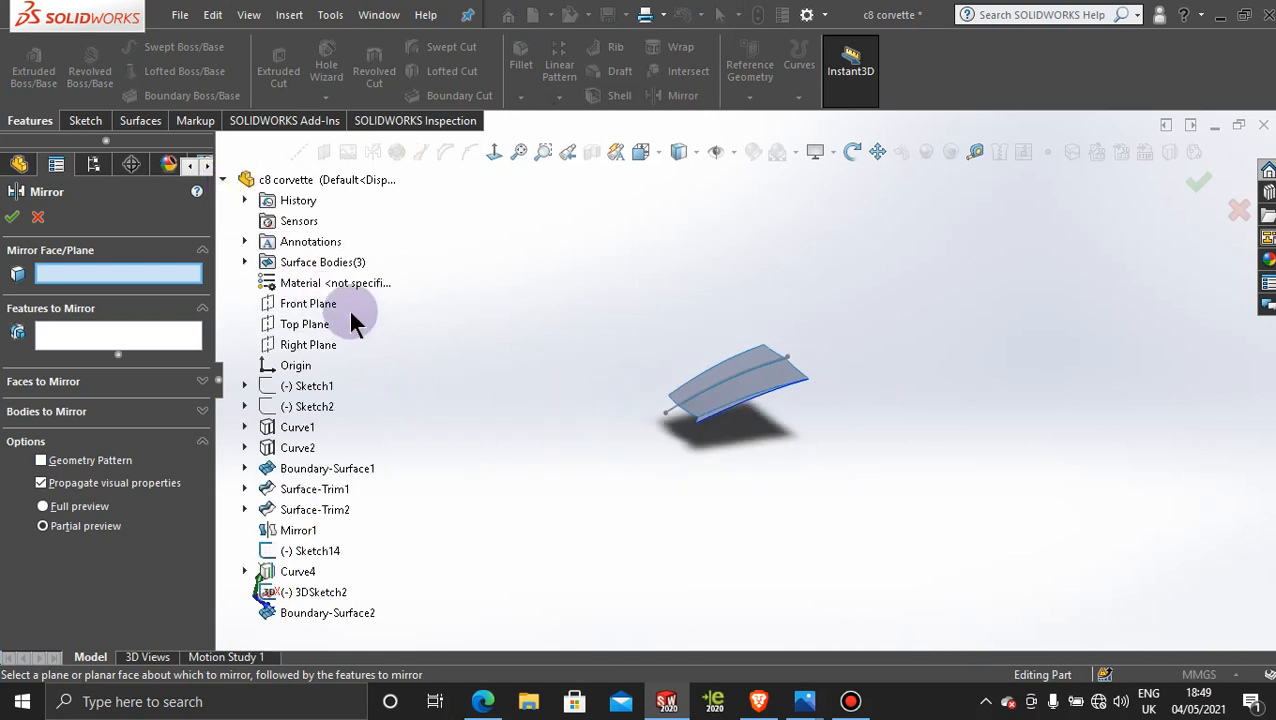
pyautogui.click(312, 304)
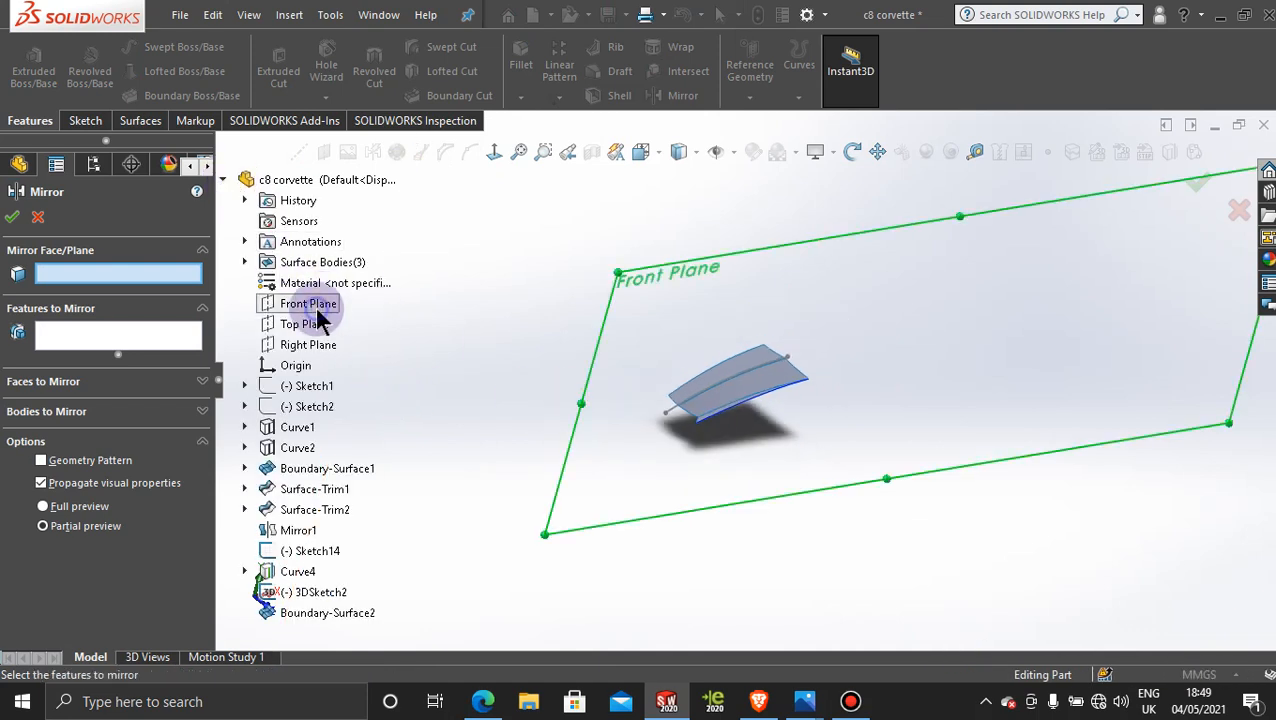
pyautogui.click(165, 412)
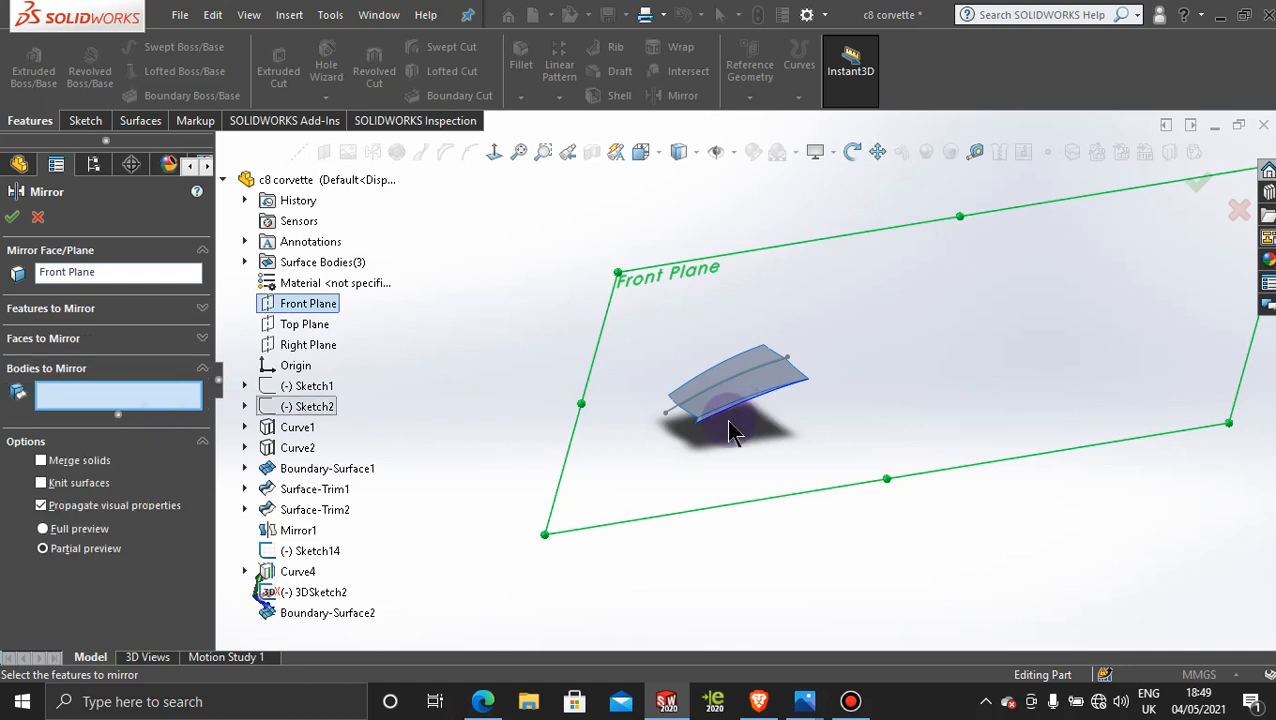
pyautogui.scroll(-10, 729, 430)
pyautogui.click(678, 373)
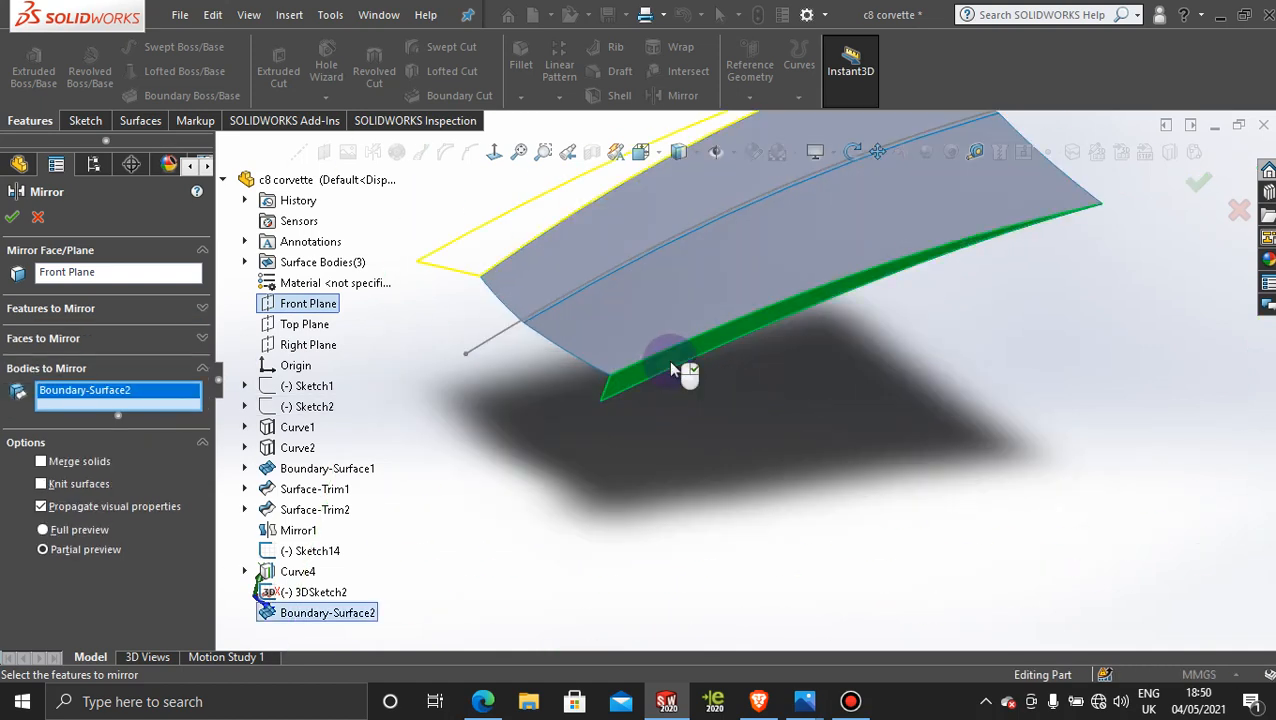
pyautogui.click(9, 218)
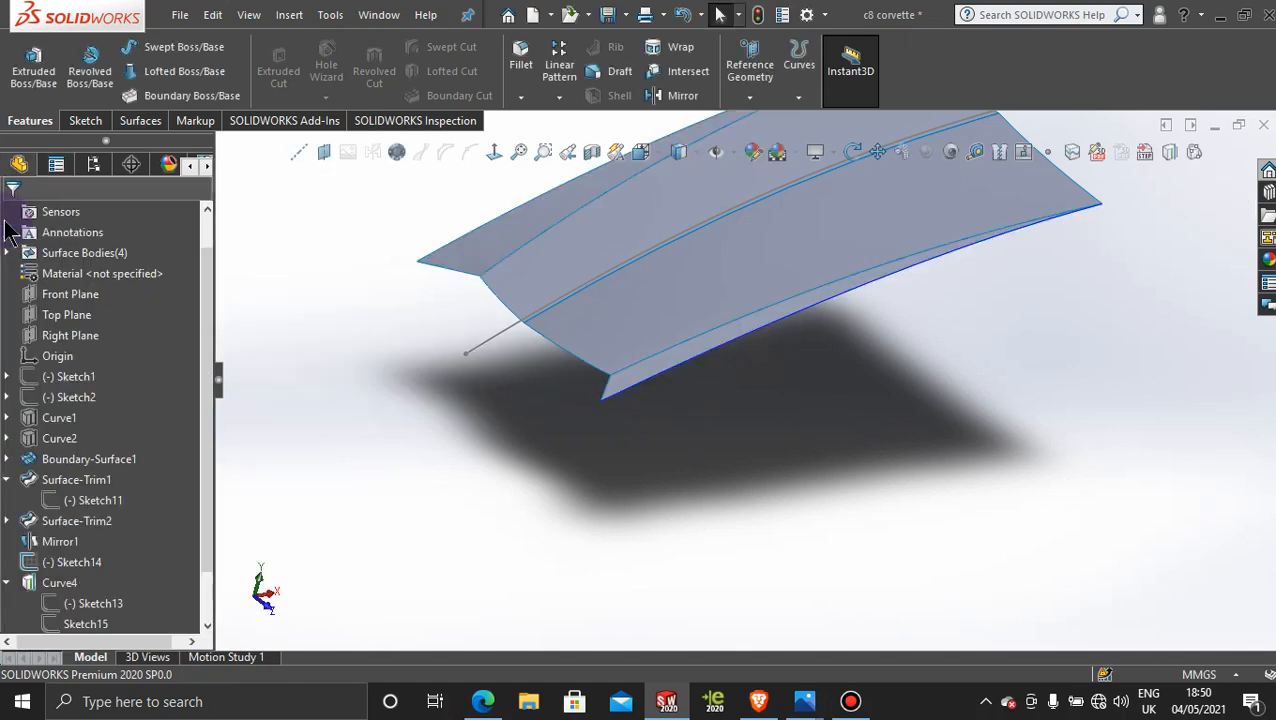
# - Hide the sketch running along the hood's centreline
pyautogui.scroll(5, 940, 400)
pyautogui.moveTo(791, 396); pyautogui.dragTo(748, 478, button='middle')
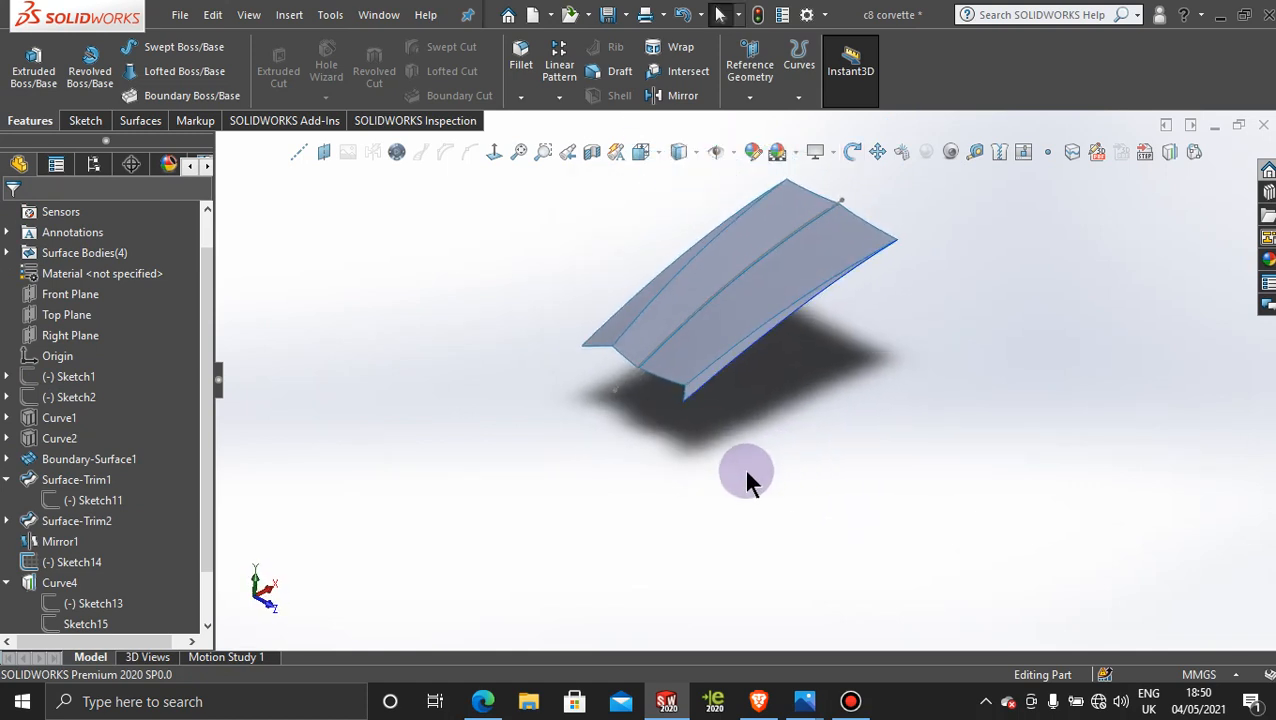
pyautogui.rightClick(626, 380)
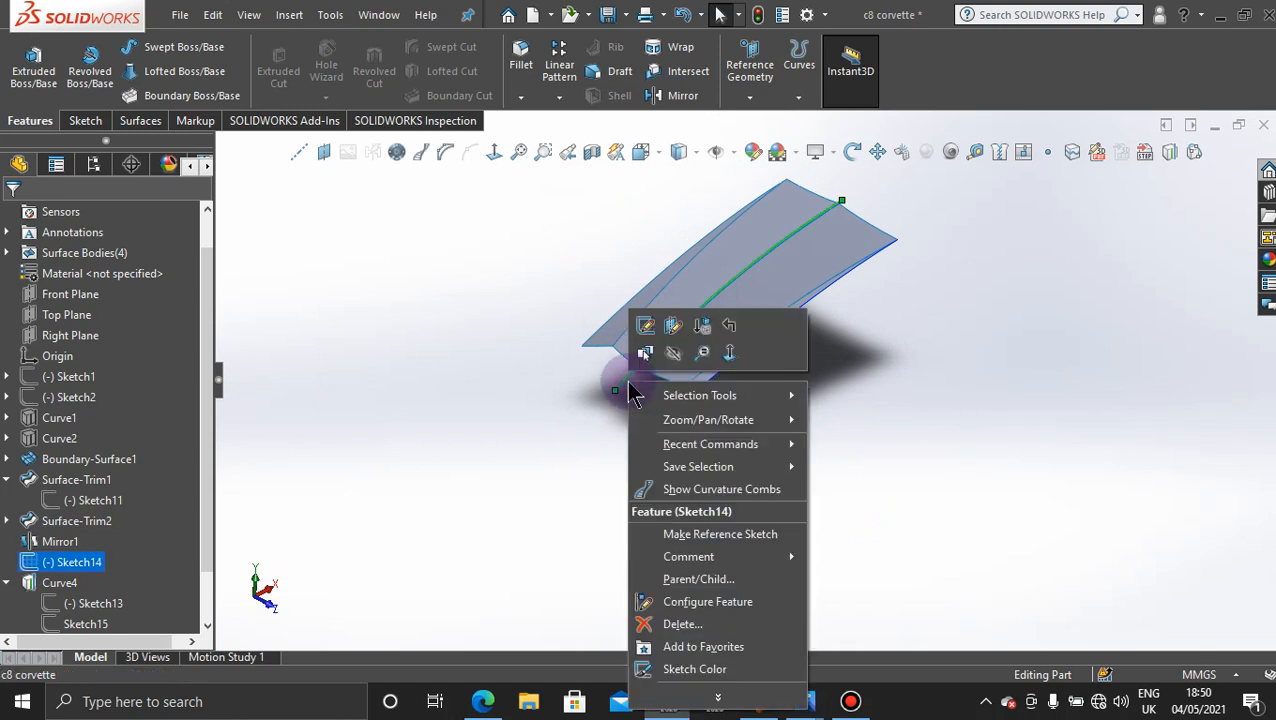
pyautogui.click(680, 353)
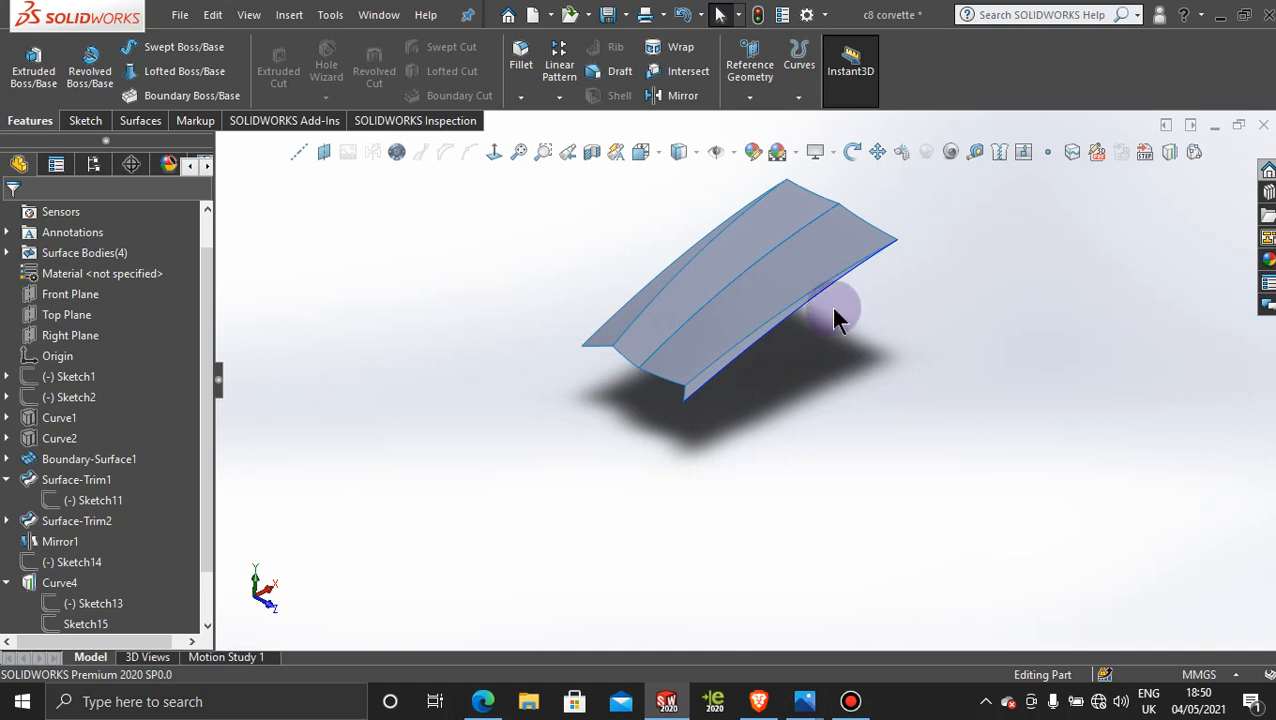
pyautogui.moveTo(834, 319); pyautogui.dragTo(755, 316, button='middle')
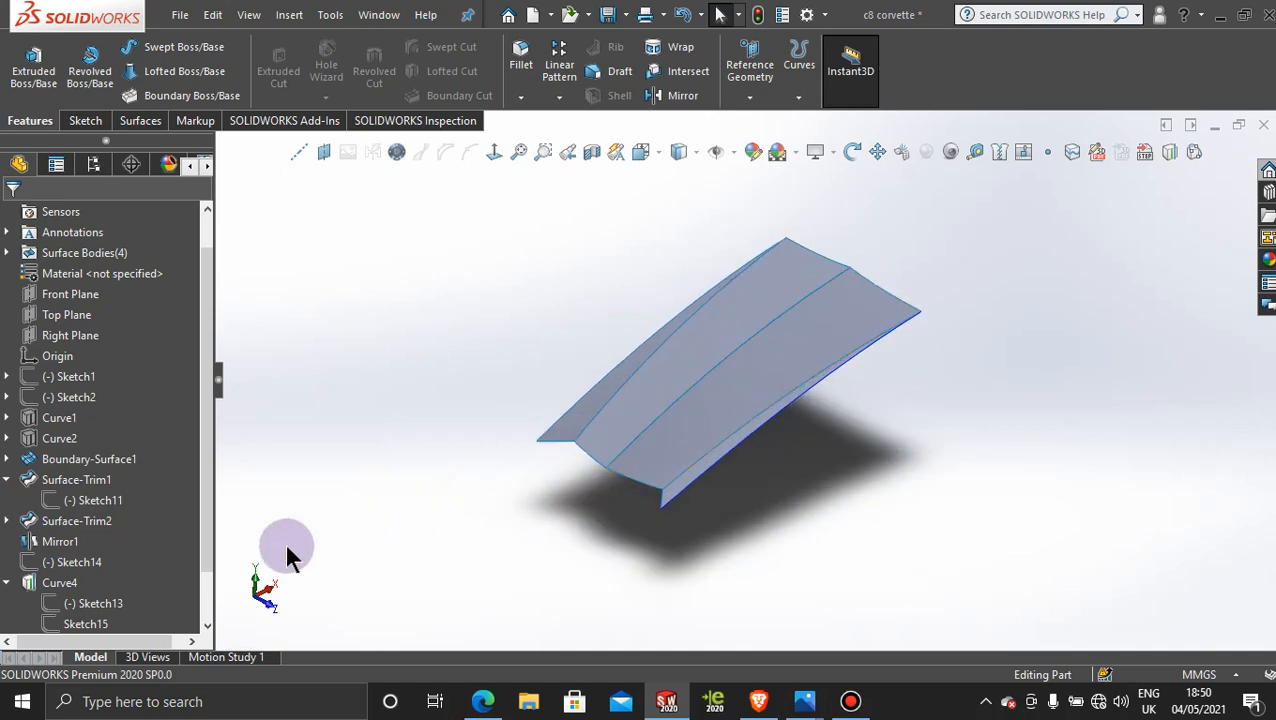
# - Activate Display State 1 with the reference images and hide the centreline sketch there too
pyautogui.click(93, 166)
pyautogui.click(95, 596)
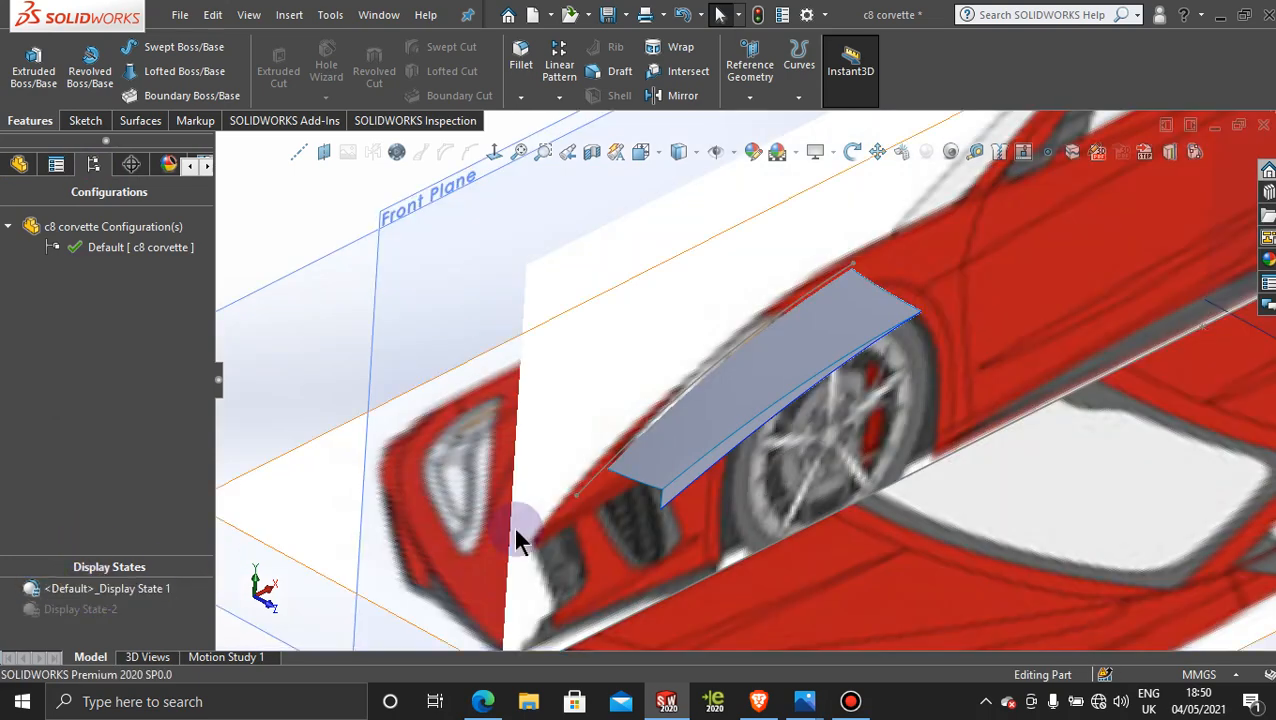
pyautogui.moveTo(512, 524)
pyautogui.mouseDown(button='middle')
pyautogui.moveTo(692, 499)
pyautogui.moveTo(671, 418)
pyautogui.moveTo(683, 456)
pyautogui.moveTo(662, 450)
pyautogui.mouseUp(button='middle')
pyautogui.rightClick(662, 450)
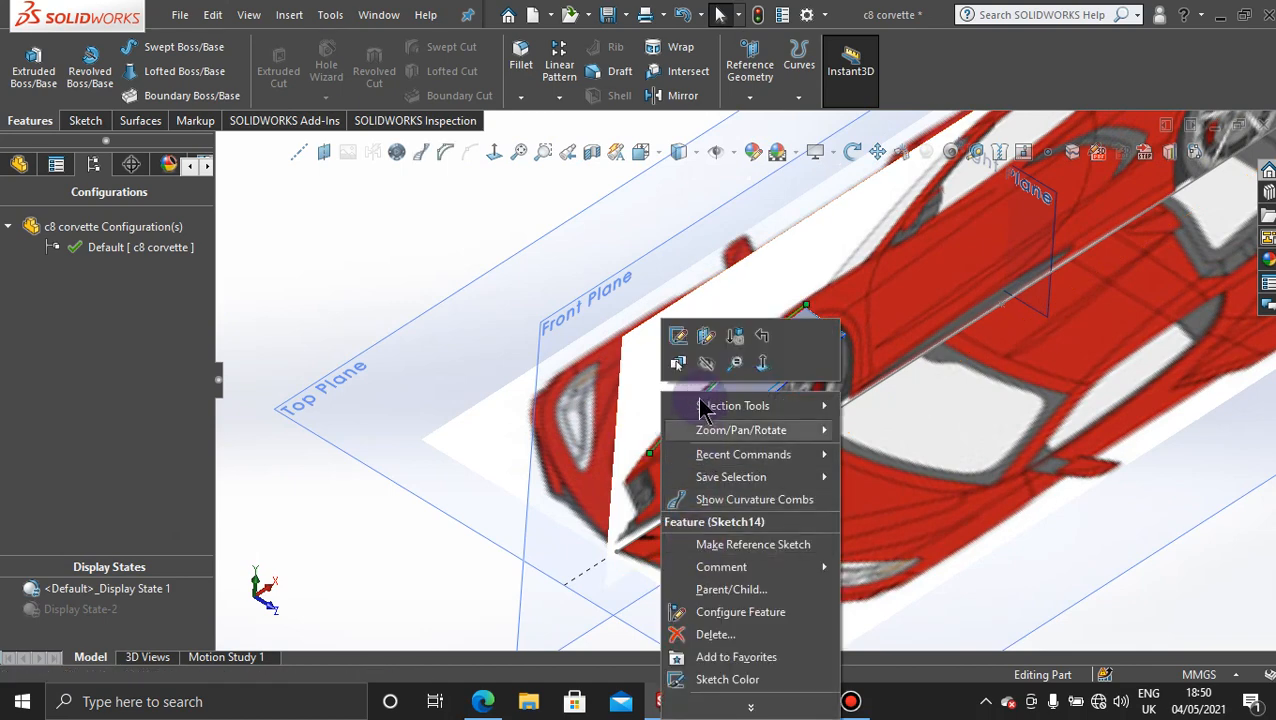
pyautogui.click(705, 364)
pyautogui.moveTo(706, 370)
pyautogui.mouseDown(button='middle')
pyautogui.moveTo(572, 421)
pyautogui.moveTo(712, 470)
pyautogui.moveTo(880, 450)
pyautogui.mouseUp(button='middle')
# - View the hood normal to the Top Plane and apply the blue glass gloss appearance to the whole part
pyautogui.click(948, 521)
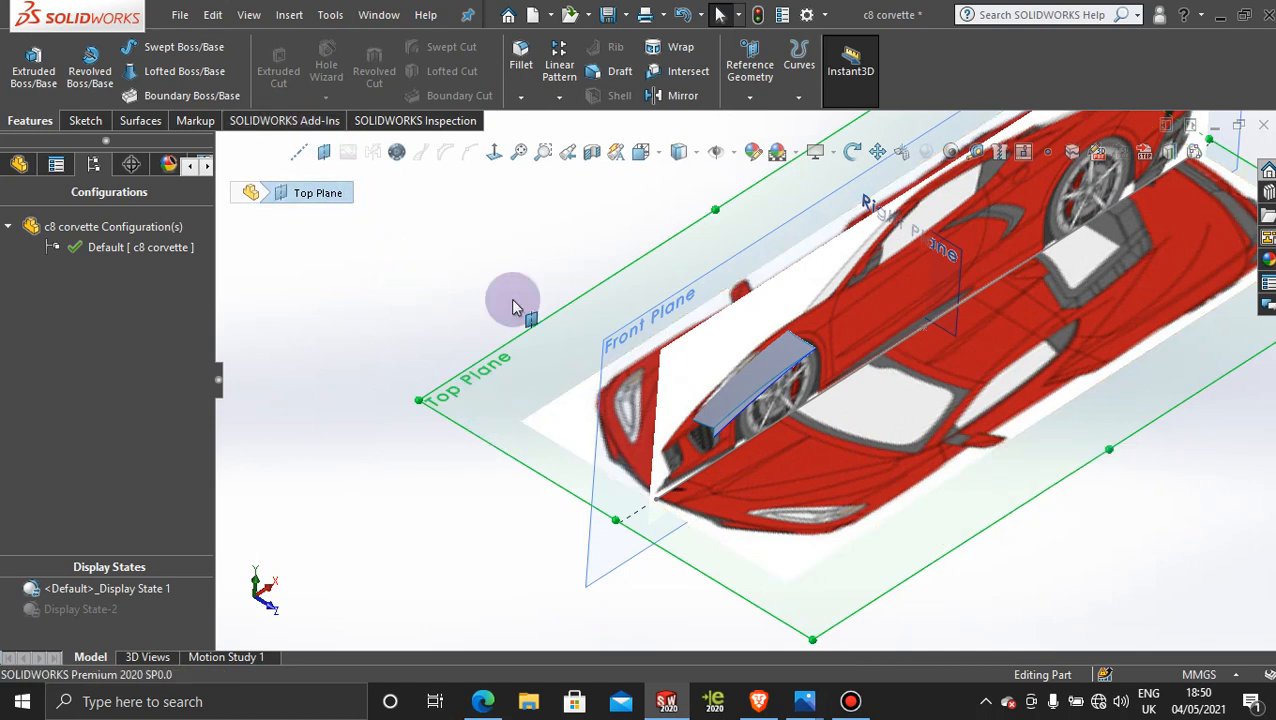
pyautogui.click(493, 155)
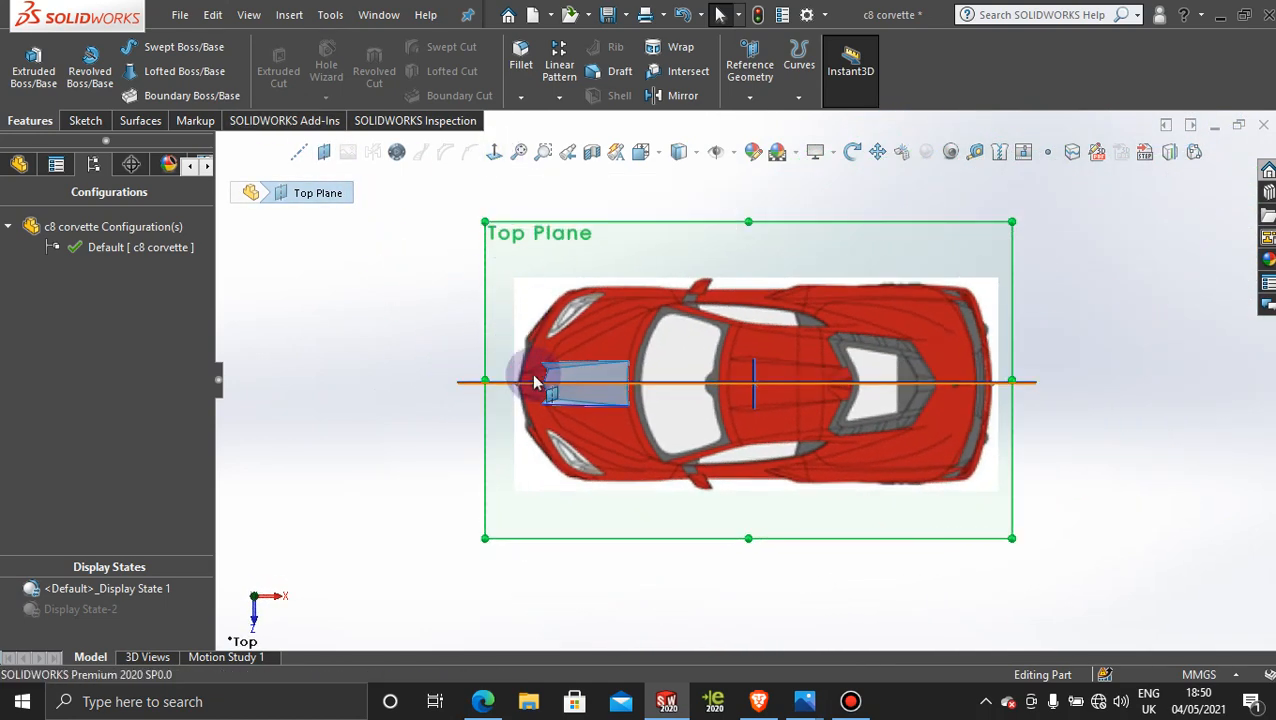
pyautogui.scroll(-3, 535, 380)
pyautogui.scroll(-1, 540, 381)
pyautogui.scroll(-3, 744, 365)
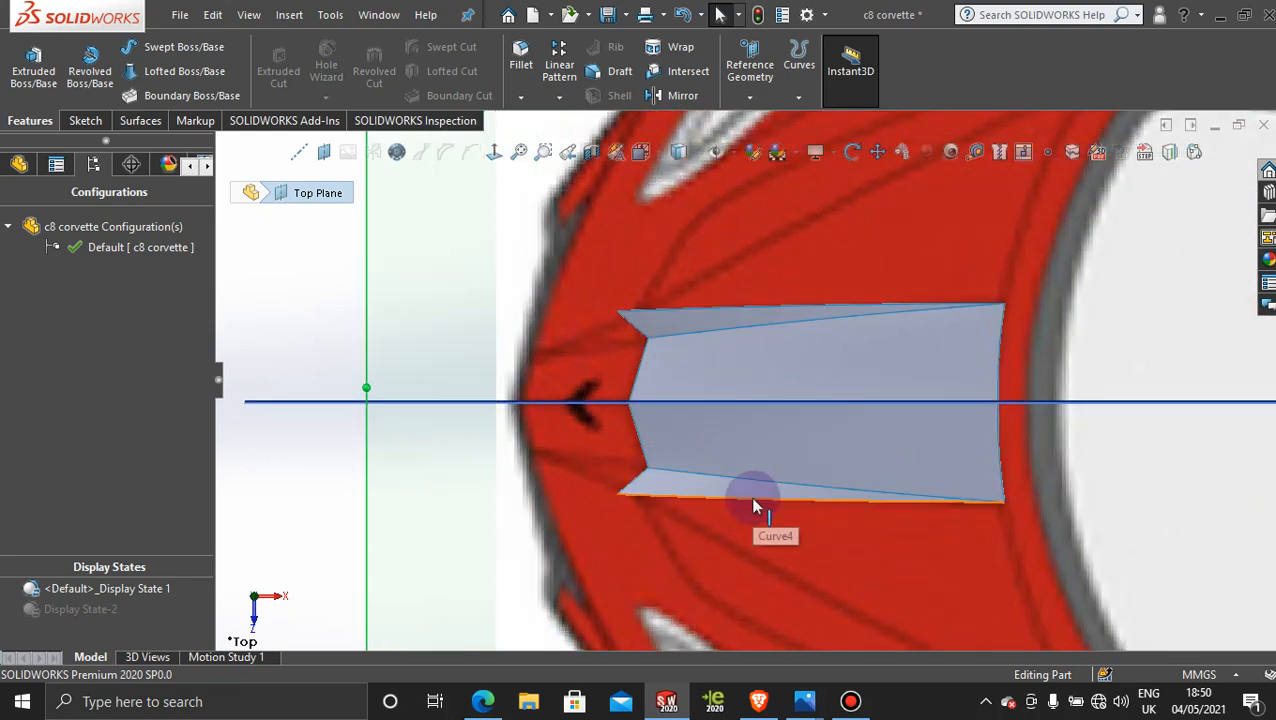
pyautogui.click(1262, 256)
pyautogui.click(984, 185)
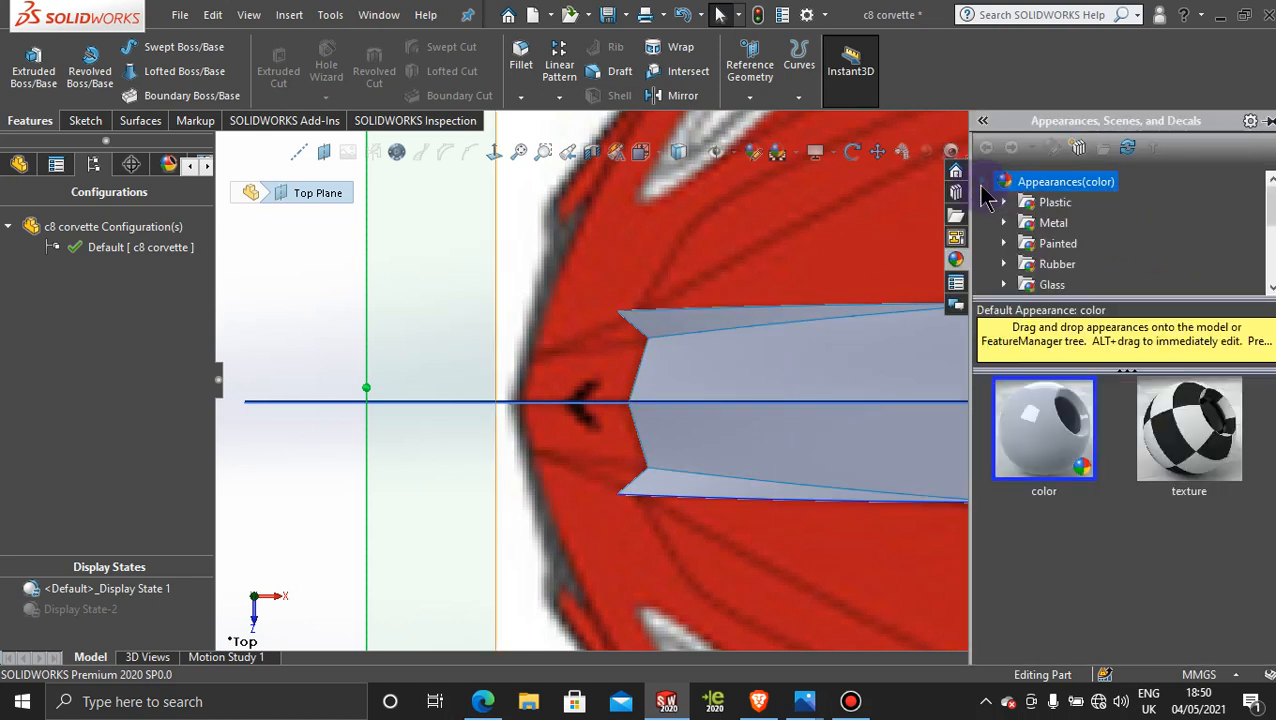
pyautogui.click(1006, 285)
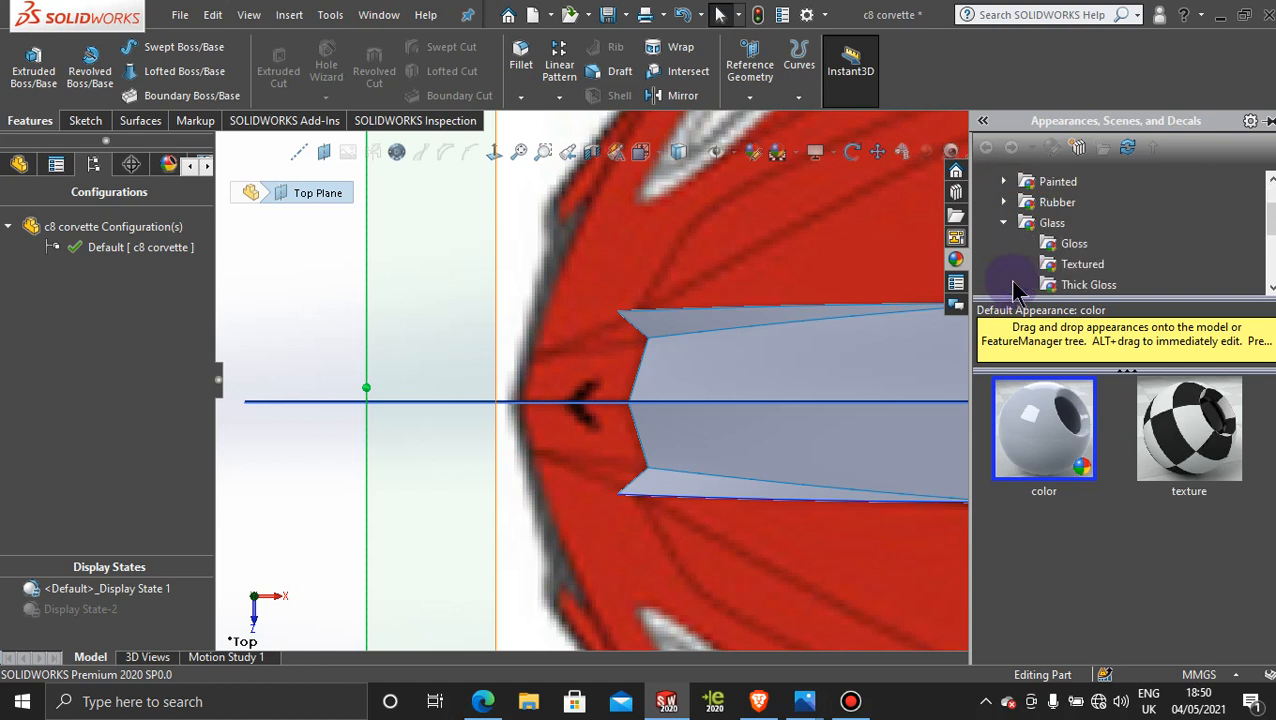
pyautogui.click(1073, 245)
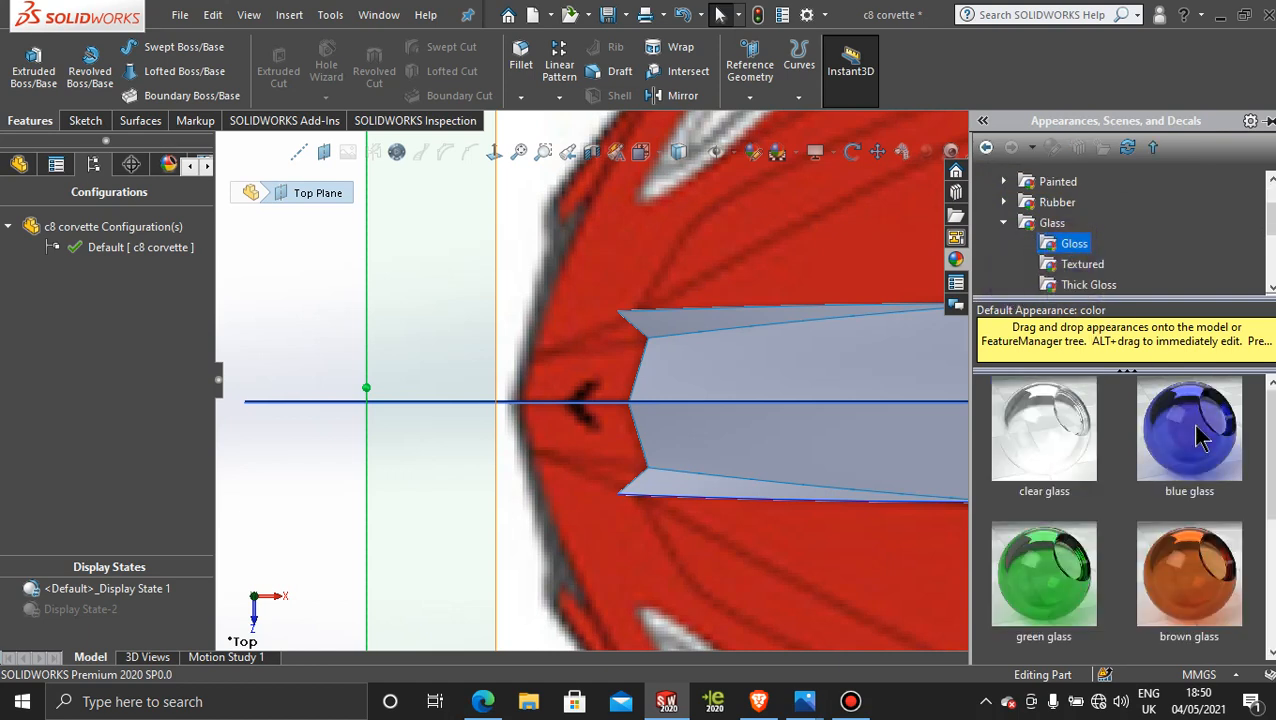
pyautogui.moveTo(1190, 428); pyautogui.dragTo(790, 372)
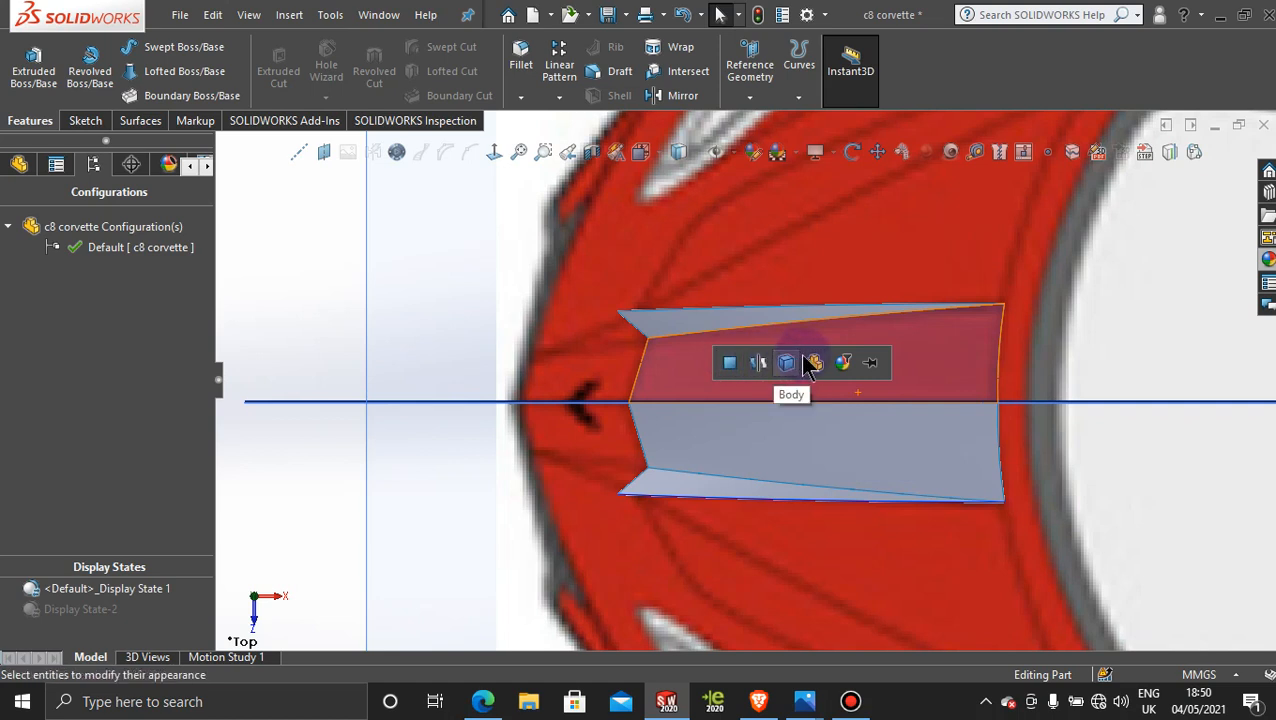
pyautogui.click(815, 364)
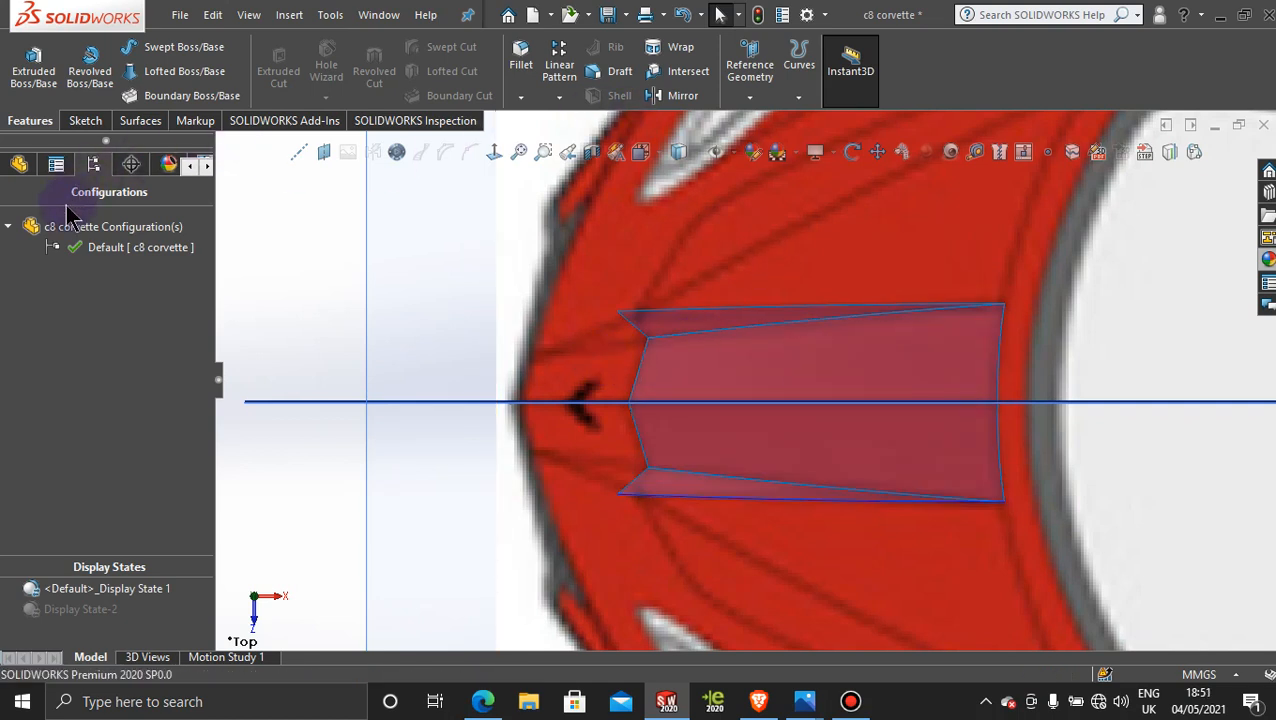
pyautogui.click(315, 260)
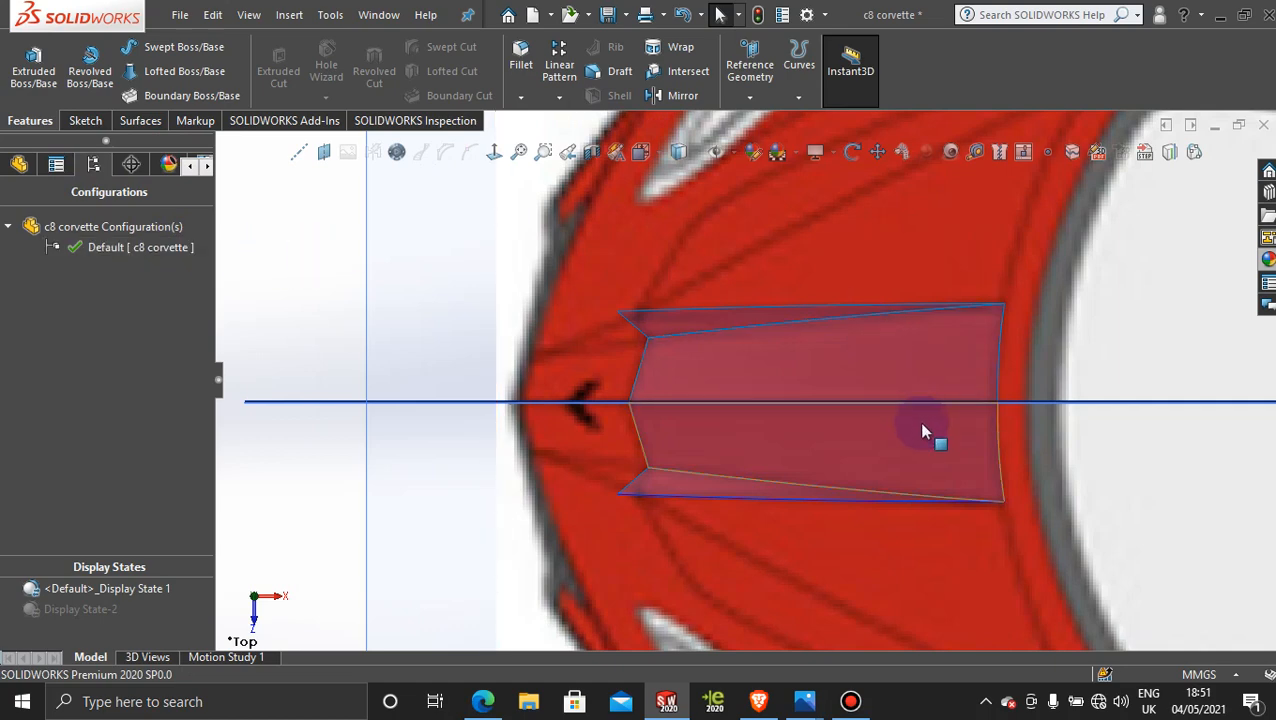
# - Examine how the transparent hood surfaces line up with the top-view reference image, looking normal to the Top Plane
pyautogui.scroll(4, 928, 427)
pyautogui.click(417, 263)
pyautogui.moveTo(793, 362)
pyautogui.mouseDown(button='middle')
pyautogui.moveTo(786, 302)
pyautogui.moveTo(795, 348)
pyautogui.moveTo(735, 353)
pyautogui.mouseUp(button='middle')
pyautogui.click(494, 258)
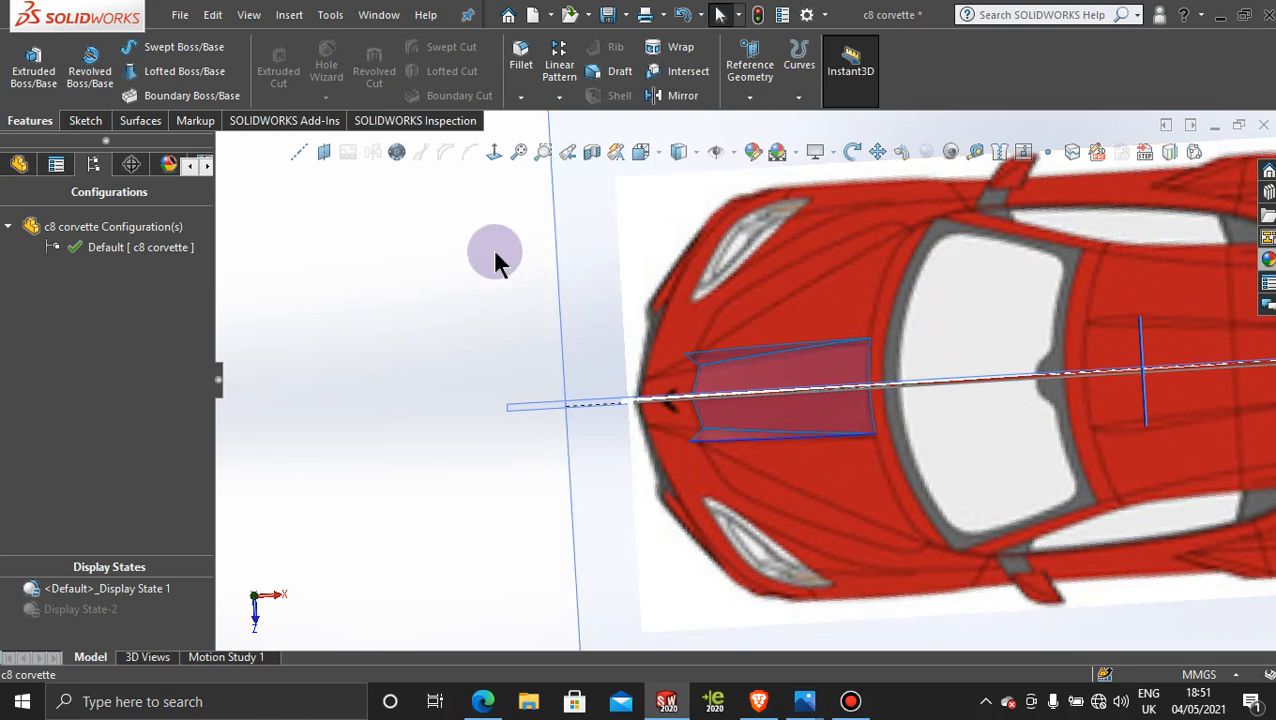
pyautogui.click(586, 258)
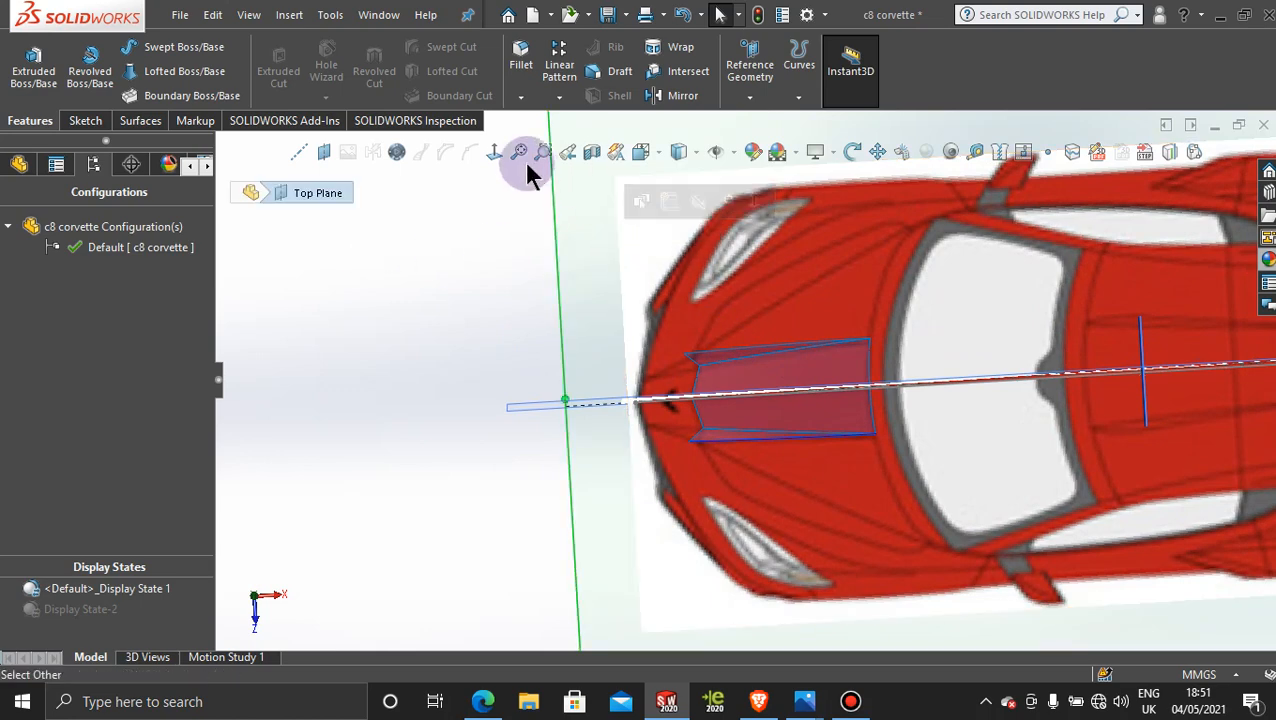
pyautogui.click(489, 152)
pyautogui.scroll(-3, 603, 397)
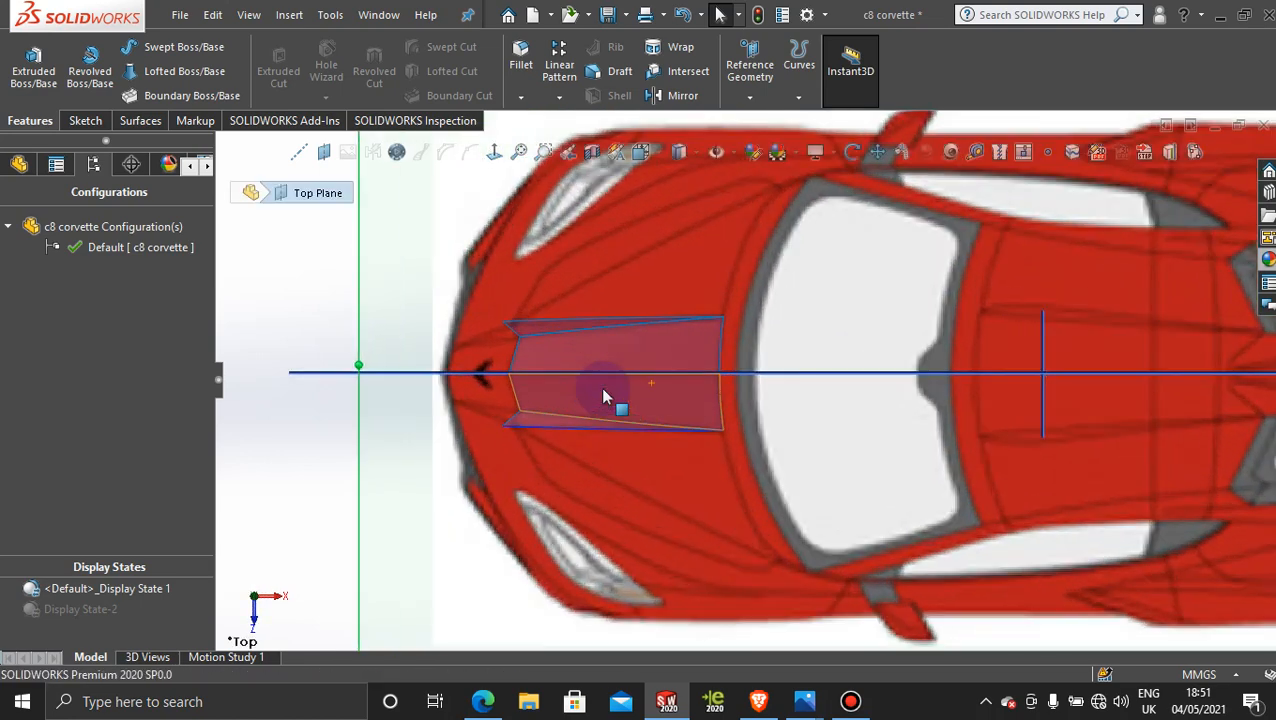
pyautogui.scroll(-4, 530, 362)
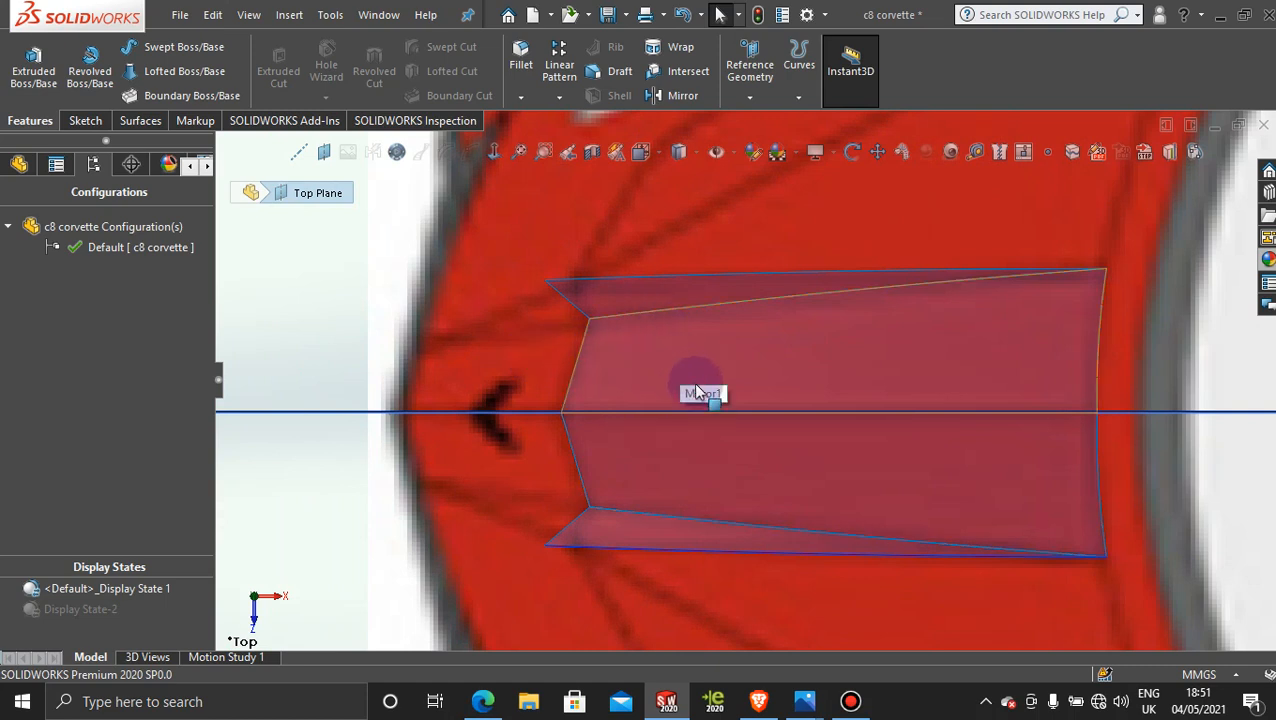
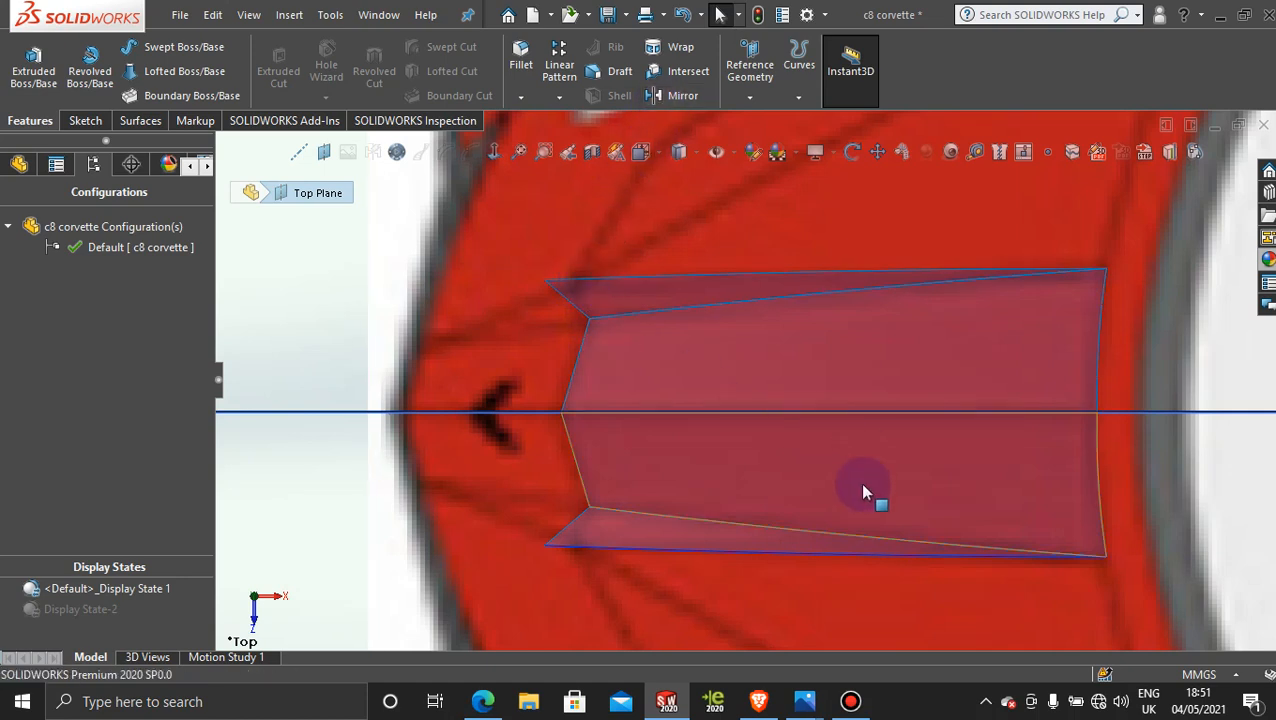
# - Delete the mirrored side surface feature from the far side of the hood
pyautogui.rightClick(646, 293)
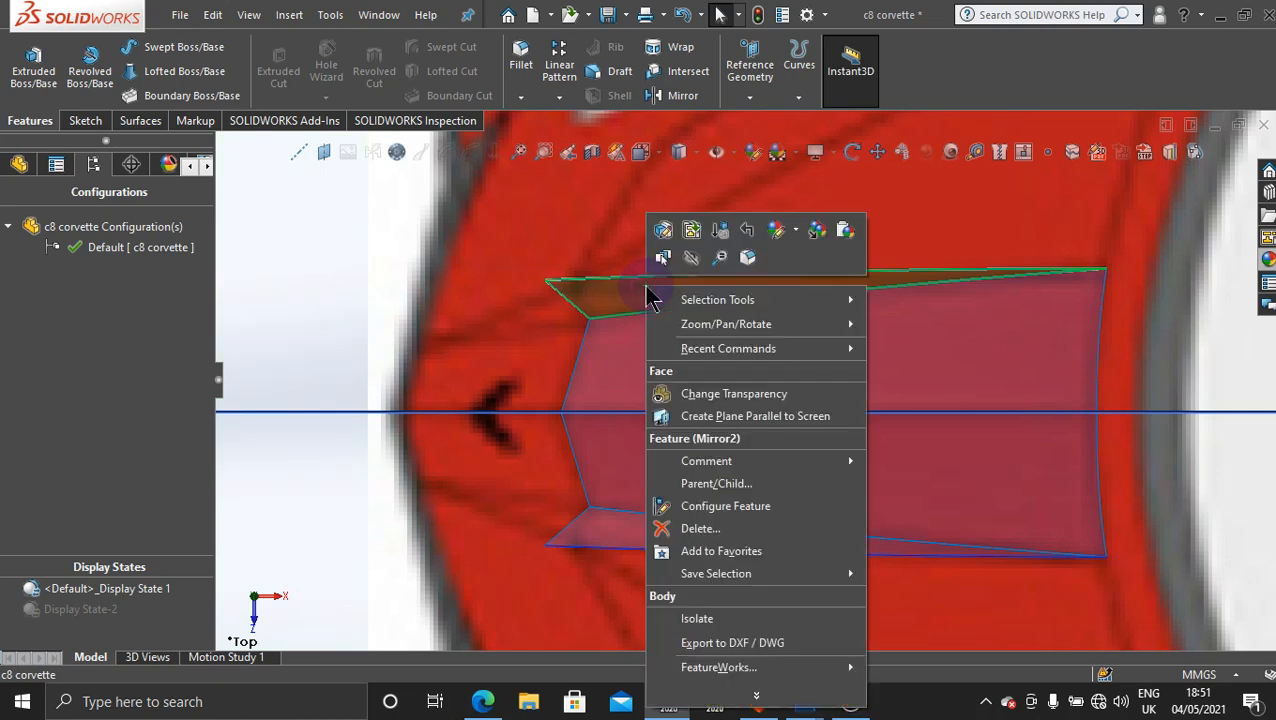
pyautogui.click(716, 530)
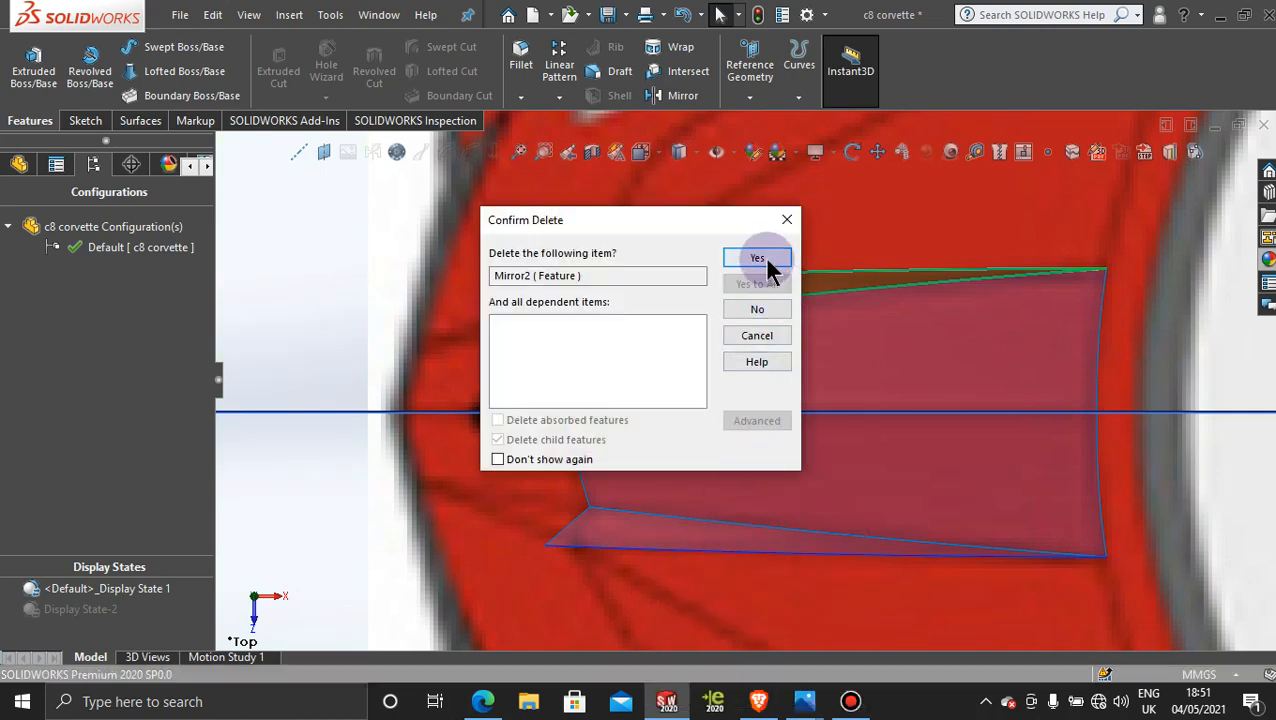
pyautogui.click(758, 260)
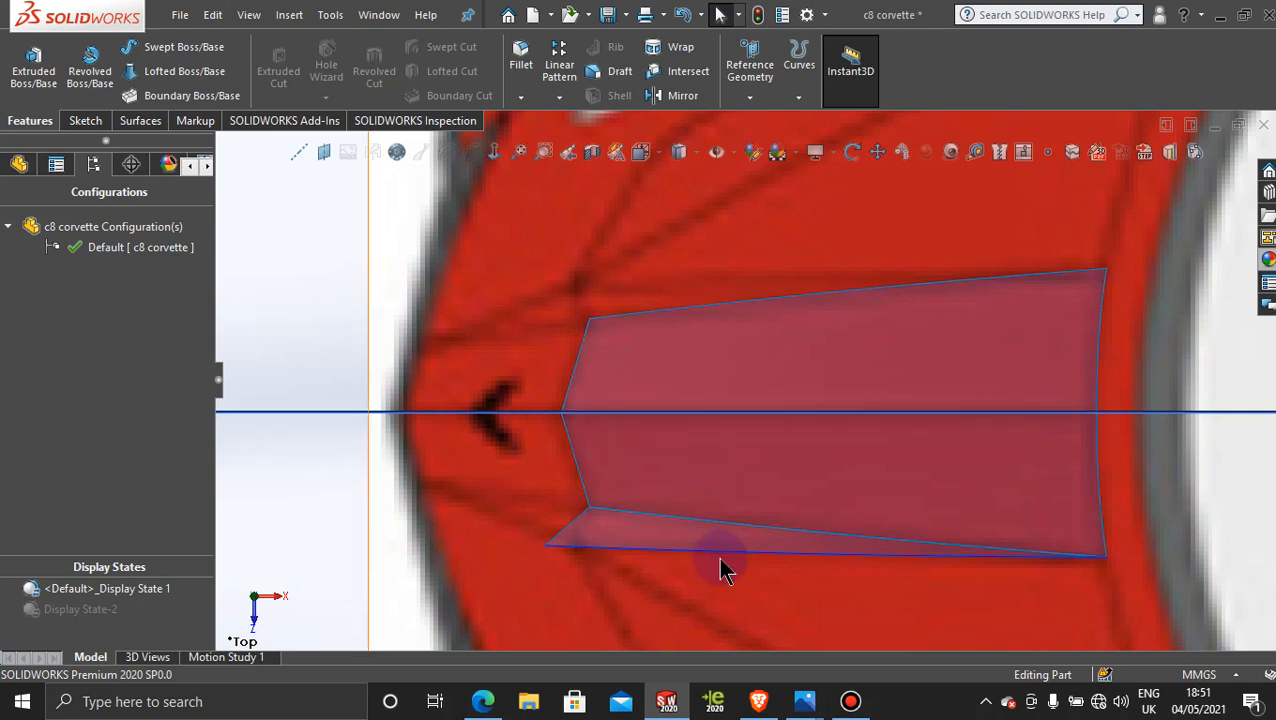
pyautogui.scroll(3, 690, 498)
pyautogui.scroll(-4, 690, 498)
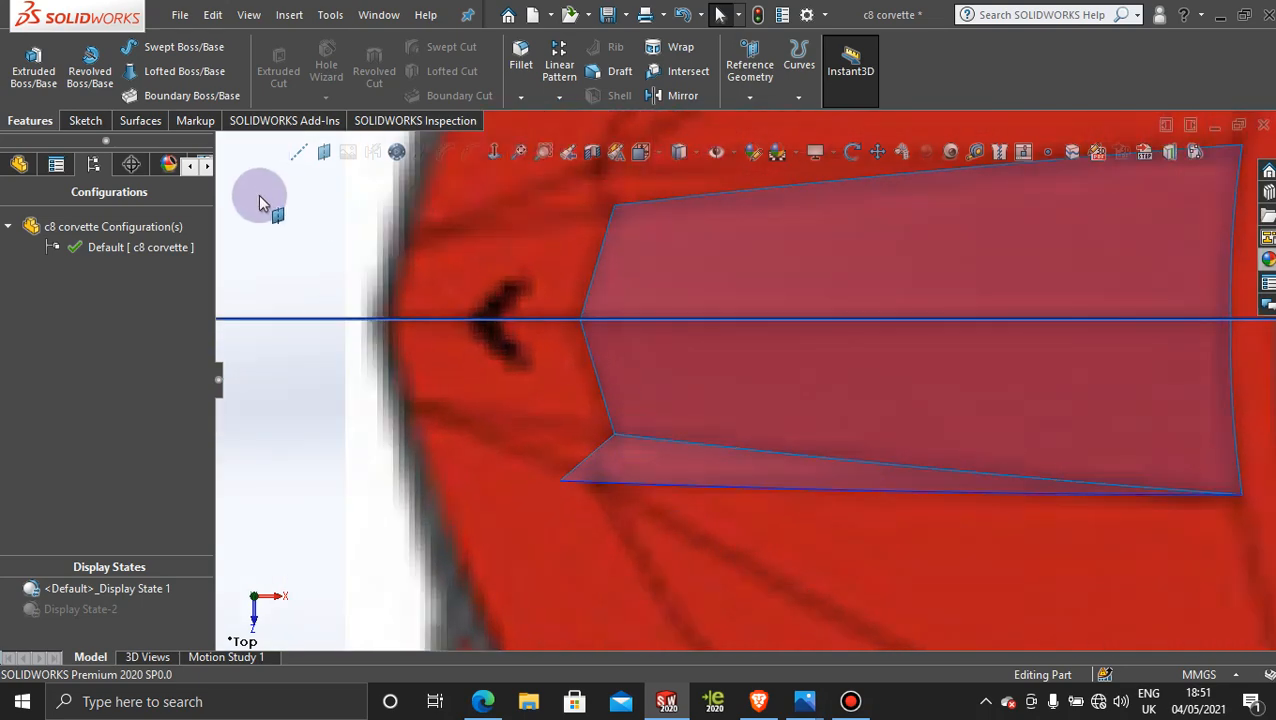
pyautogui.scroll(4, 606, 369)
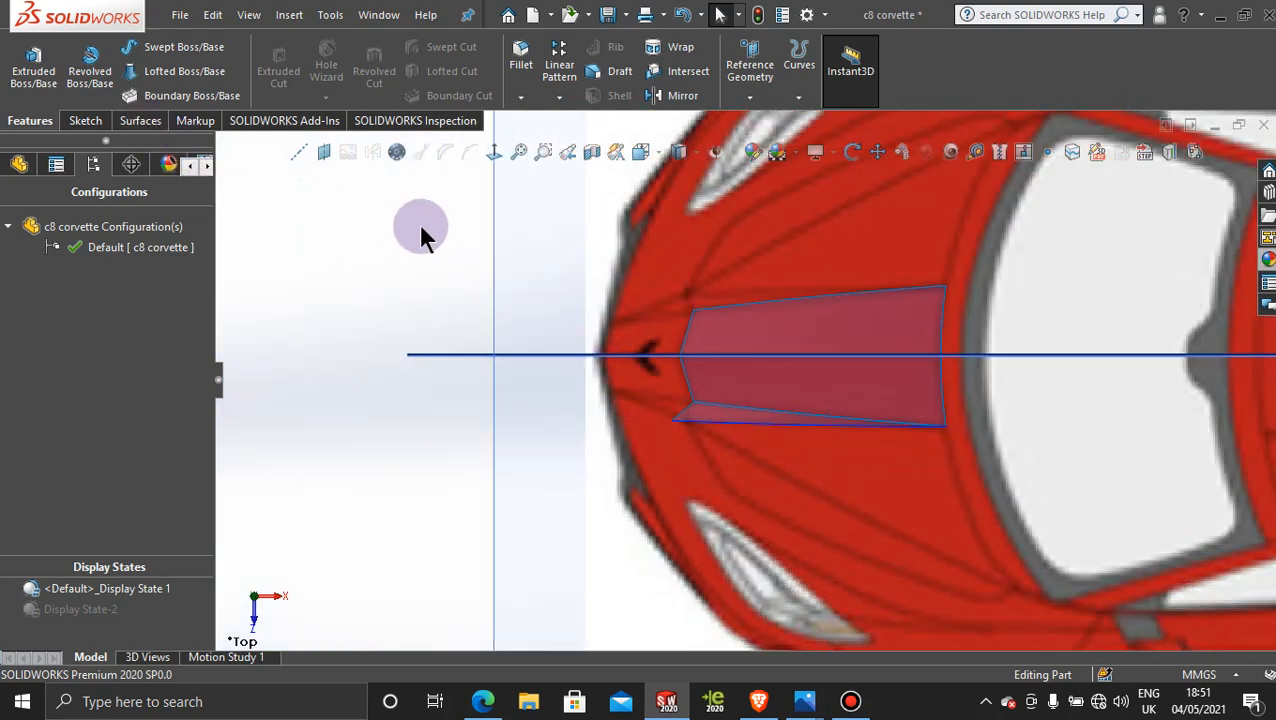
# - On the Top Plane, sketch a line across the front end of the crease's side surface, from its inner edge to its outer edge
pyautogui.click(501, 216)
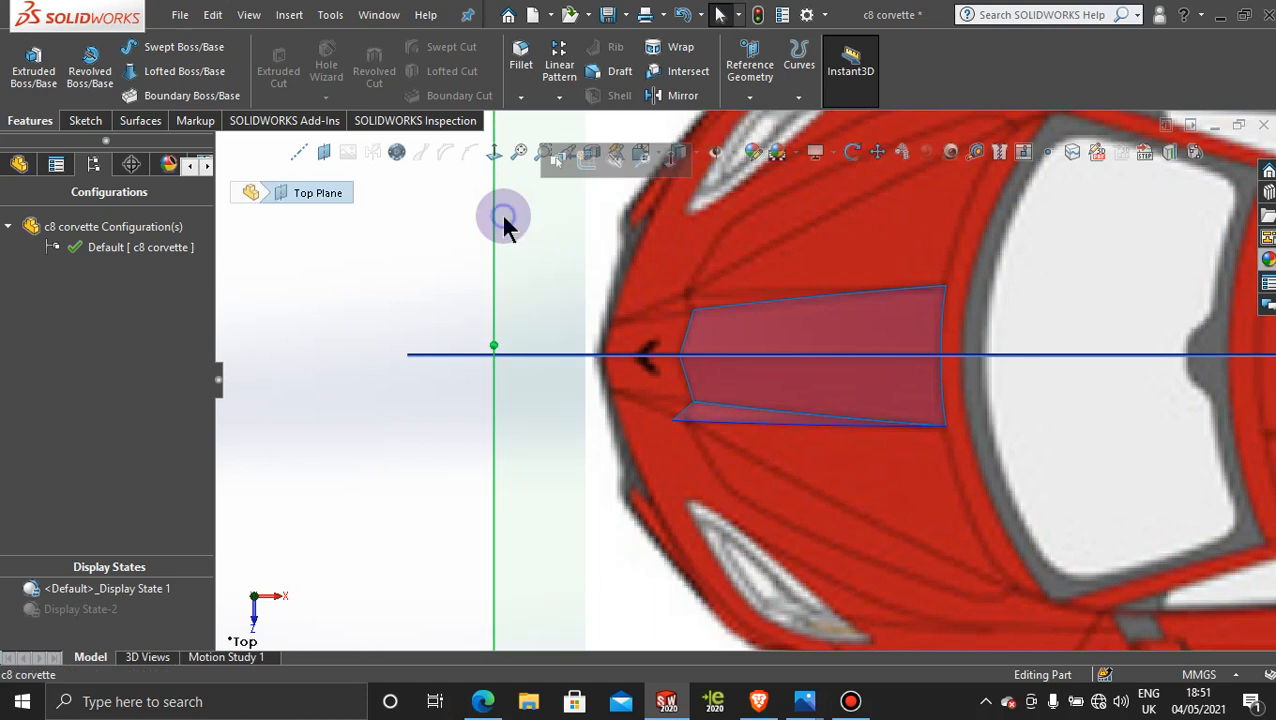
pyautogui.click(585, 162)
pyautogui.scroll(-4, 712, 410)
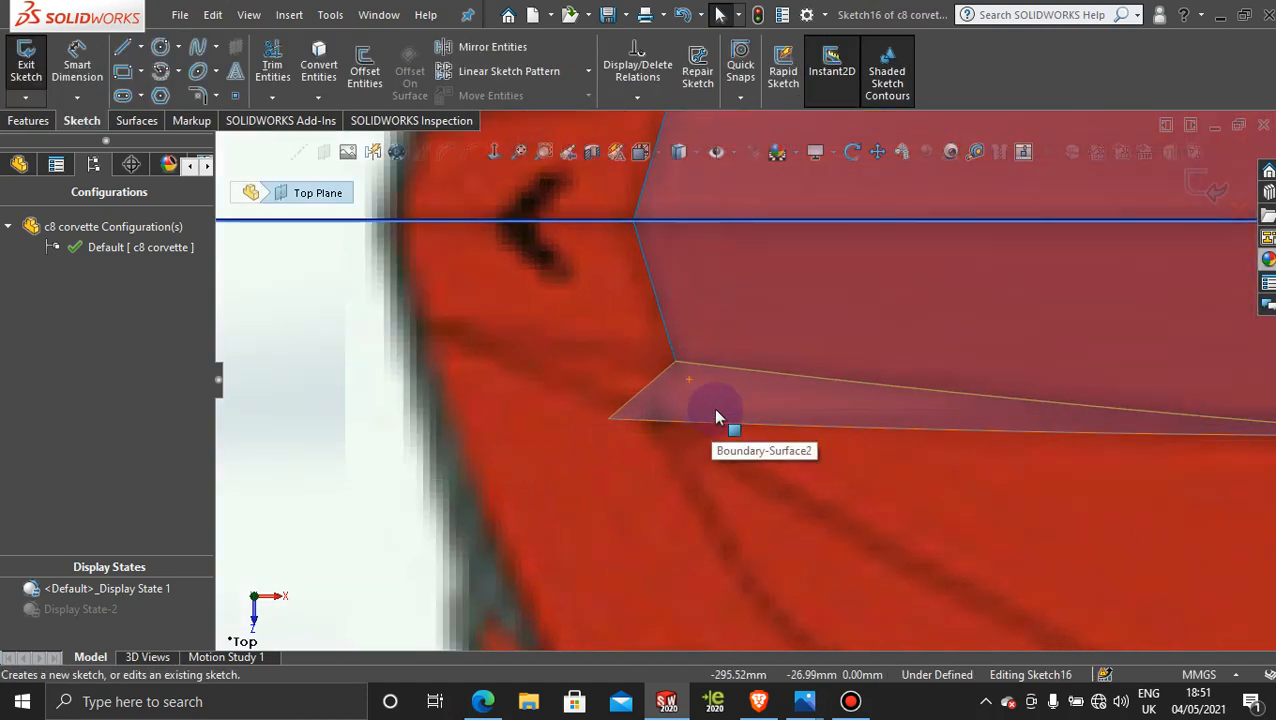
pyautogui.click(123, 47)
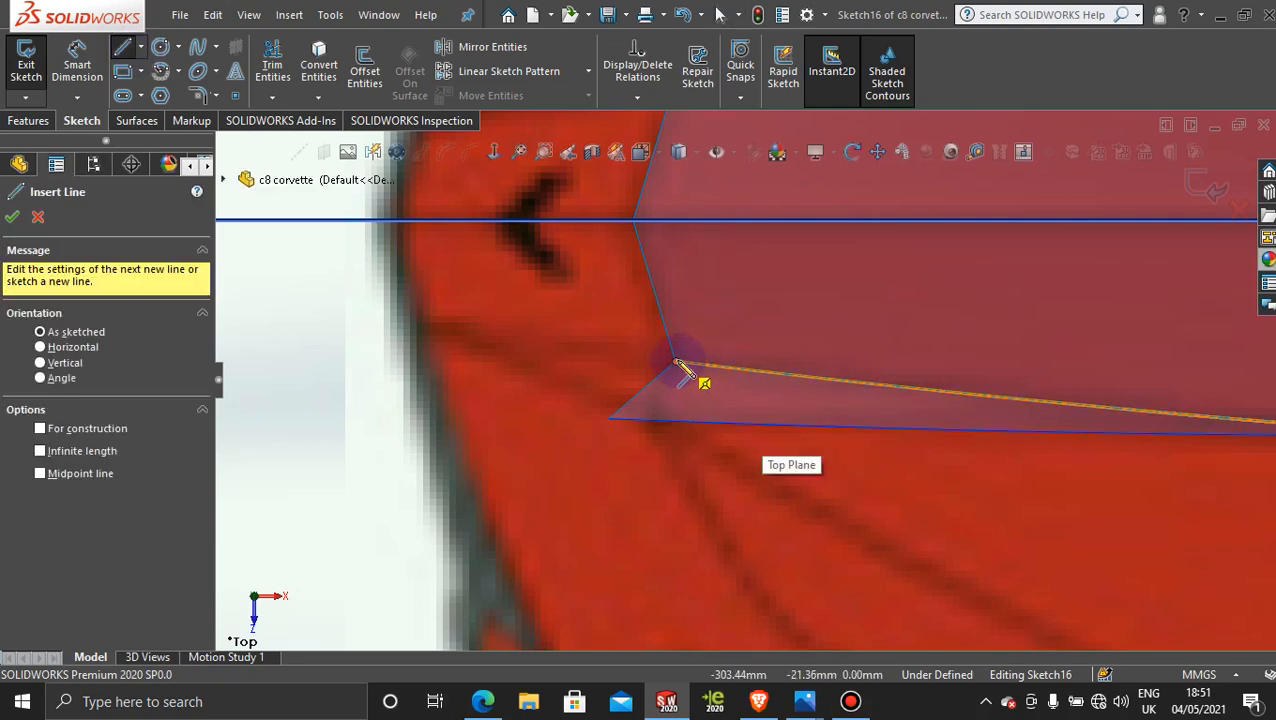
pyautogui.scroll(-2, 700, 395)
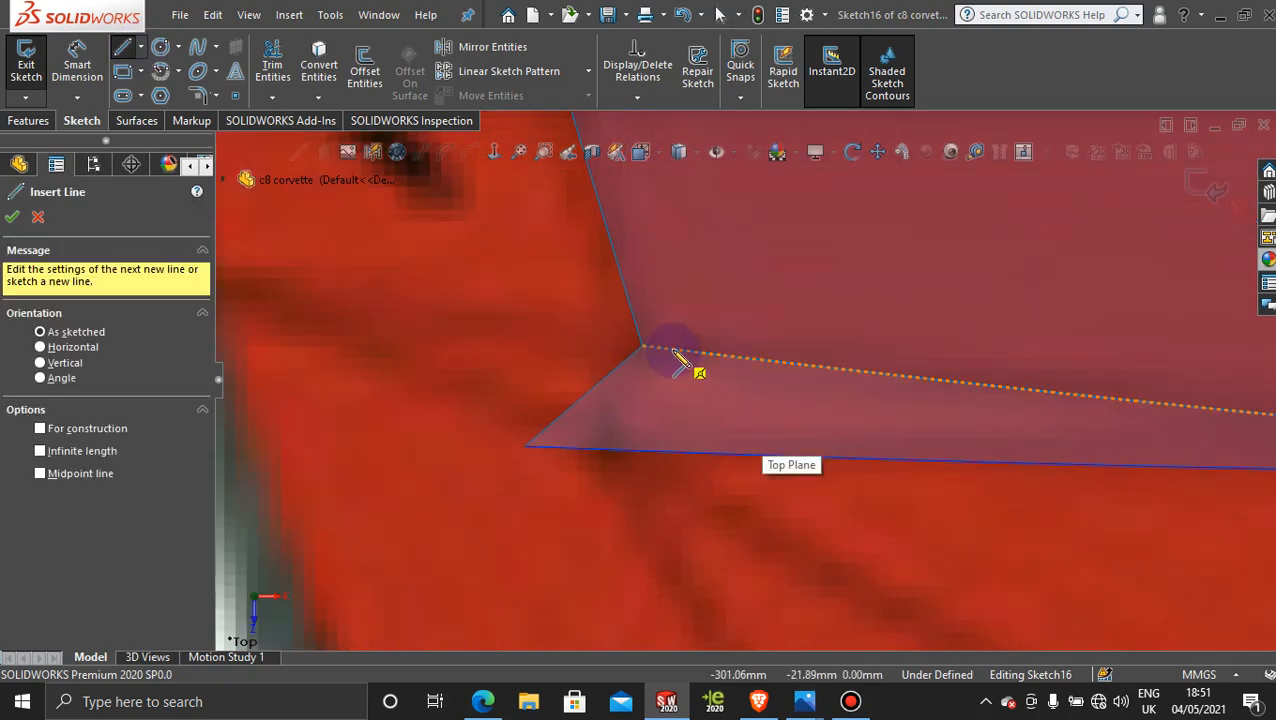
pyautogui.click(673, 351)
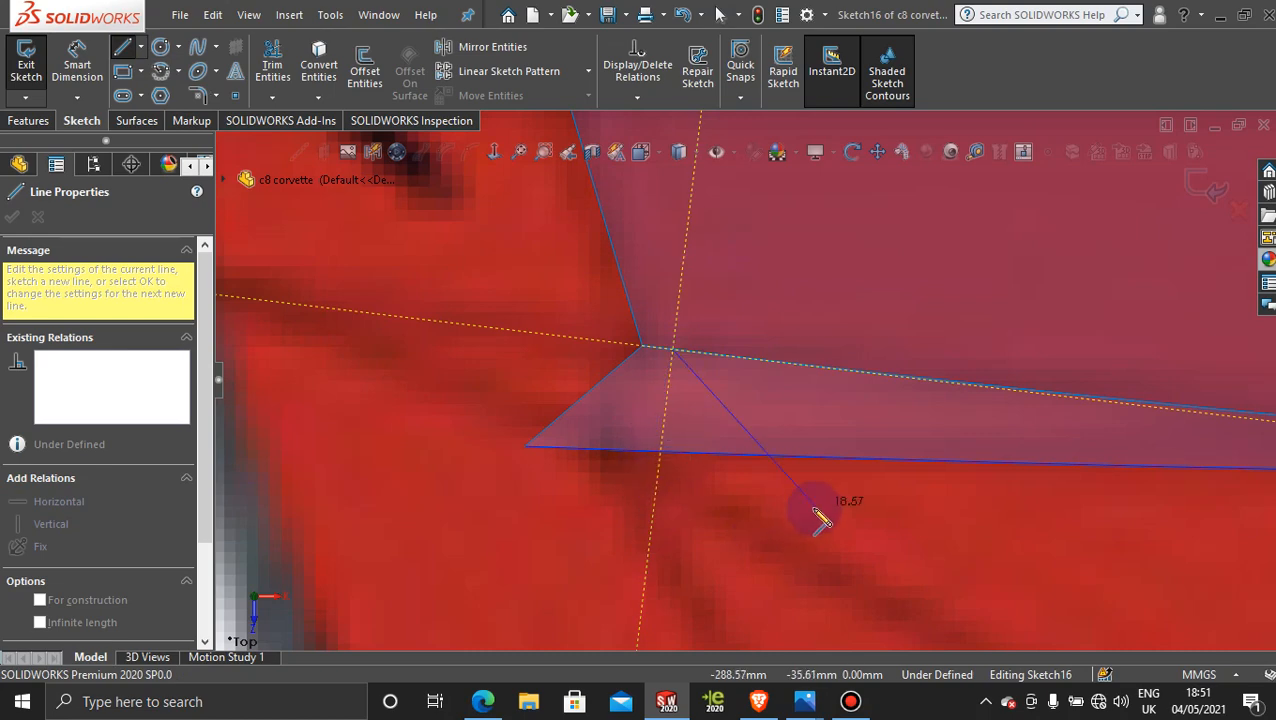
pyautogui.scroll(2, 815, 512)
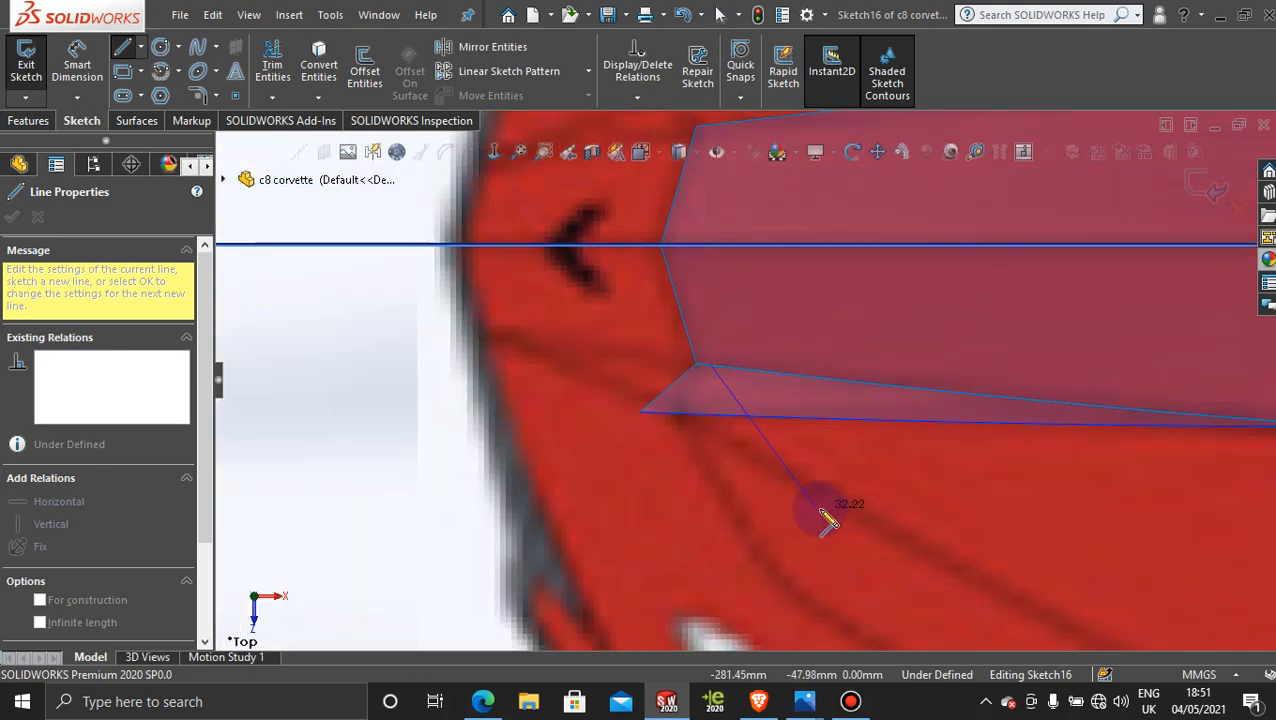
pyautogui.click(675, 413)
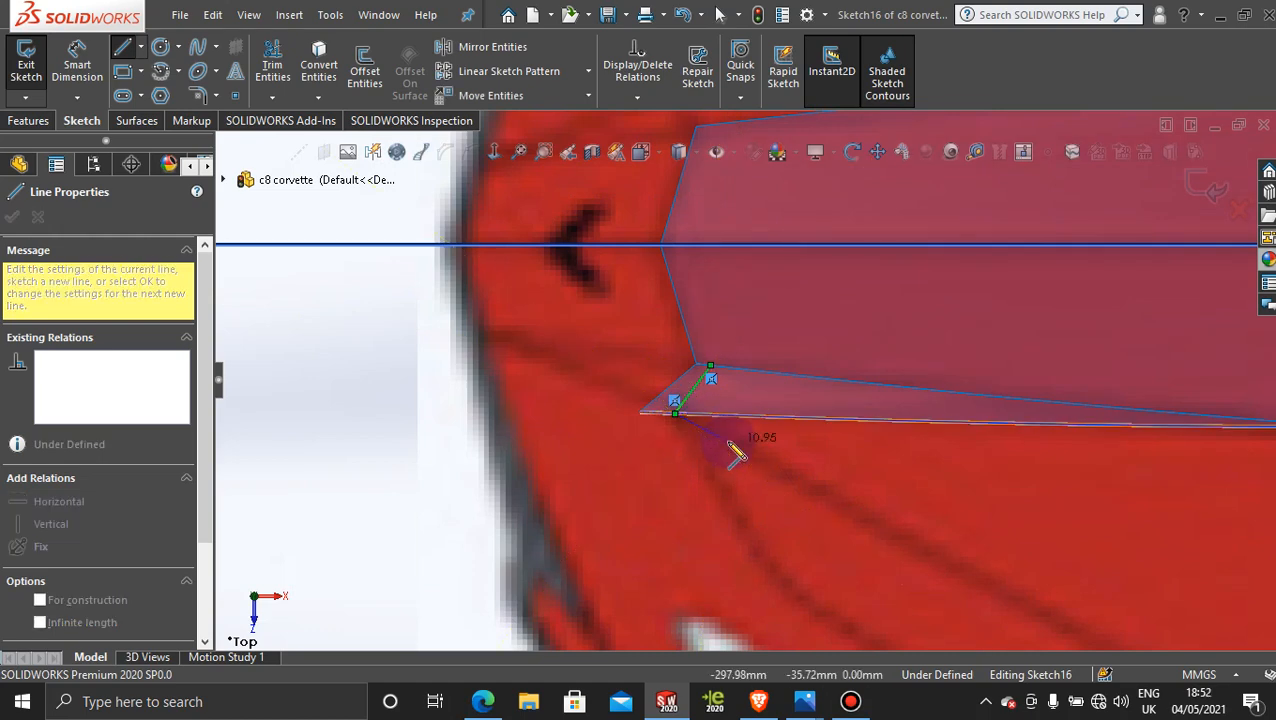
pyautogui.press('Escape')
# - Snap the line's inner endpoint to the hood's front corner and slide its outer endpoint along the outer edge to match the reference image
pyautogui.scroll(1, 745, 383)
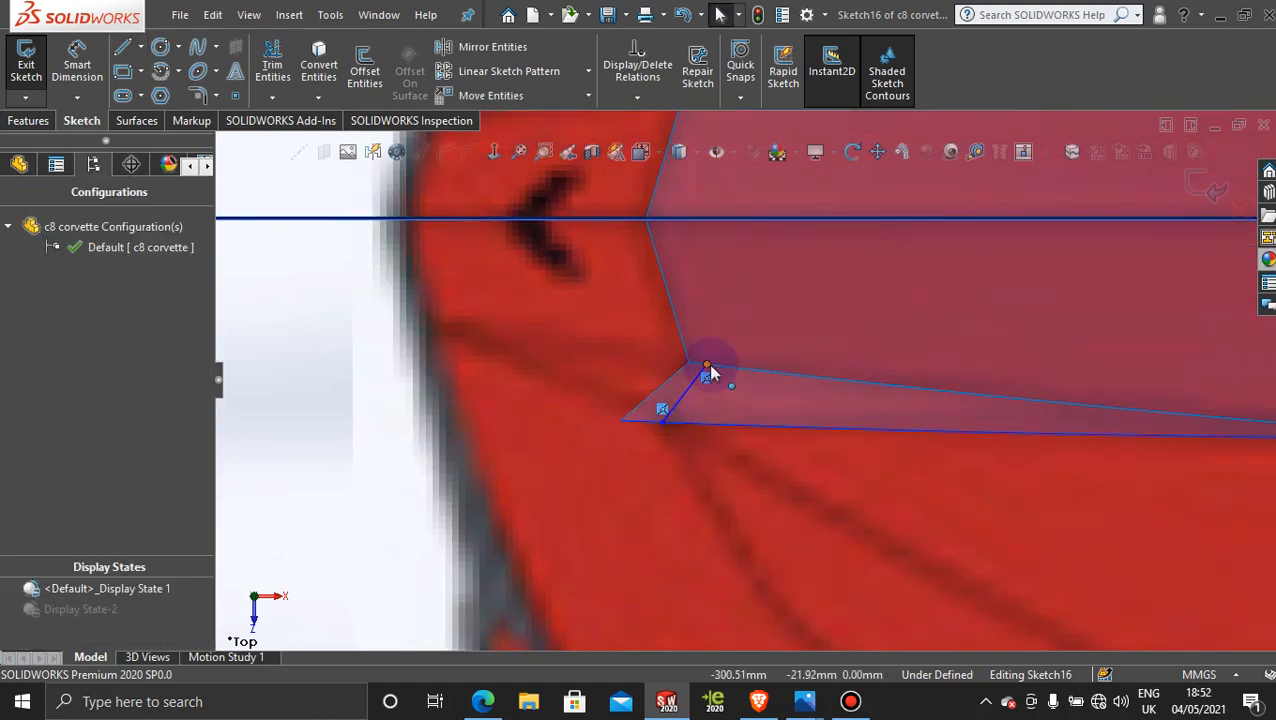
pyautogui.moveTo(709, 373)
pyautogui.mouseDown()
pyautogui.moveTo(683, 359)
pyautogui.moveTo(690, 372)
pyautogui.mouseUp()
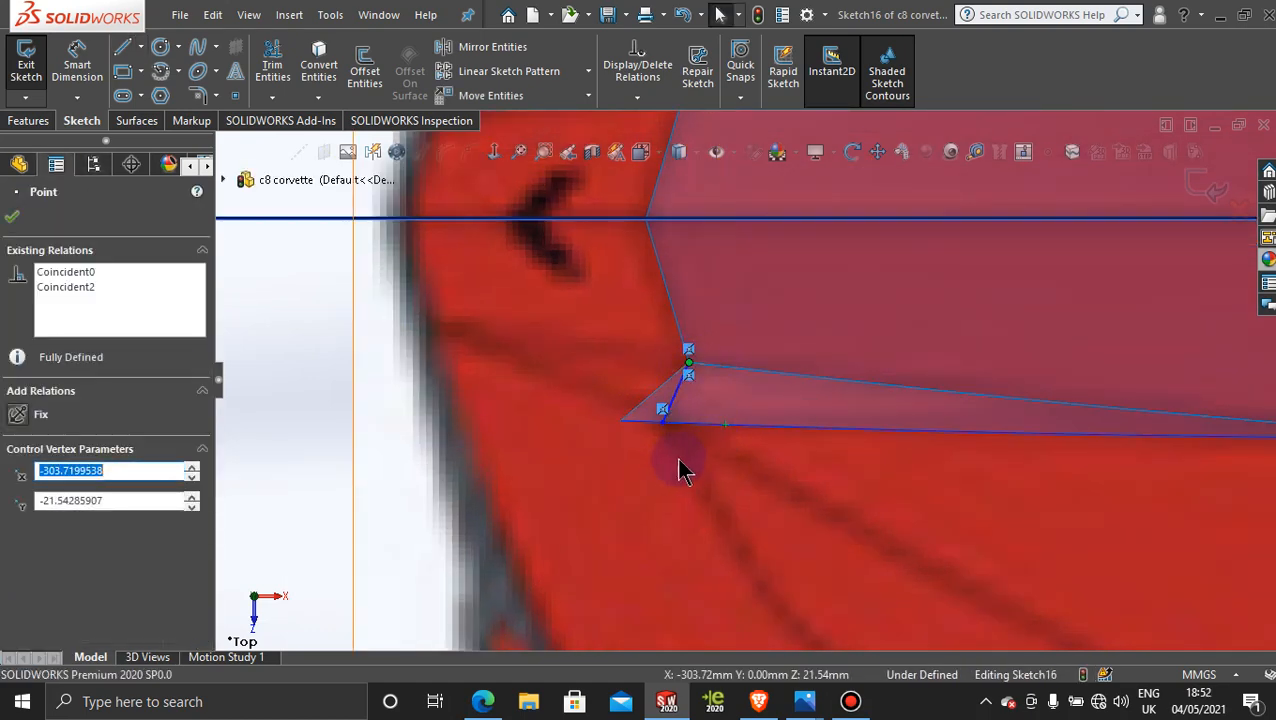
pyautogui.scroll(1, 800, 495)
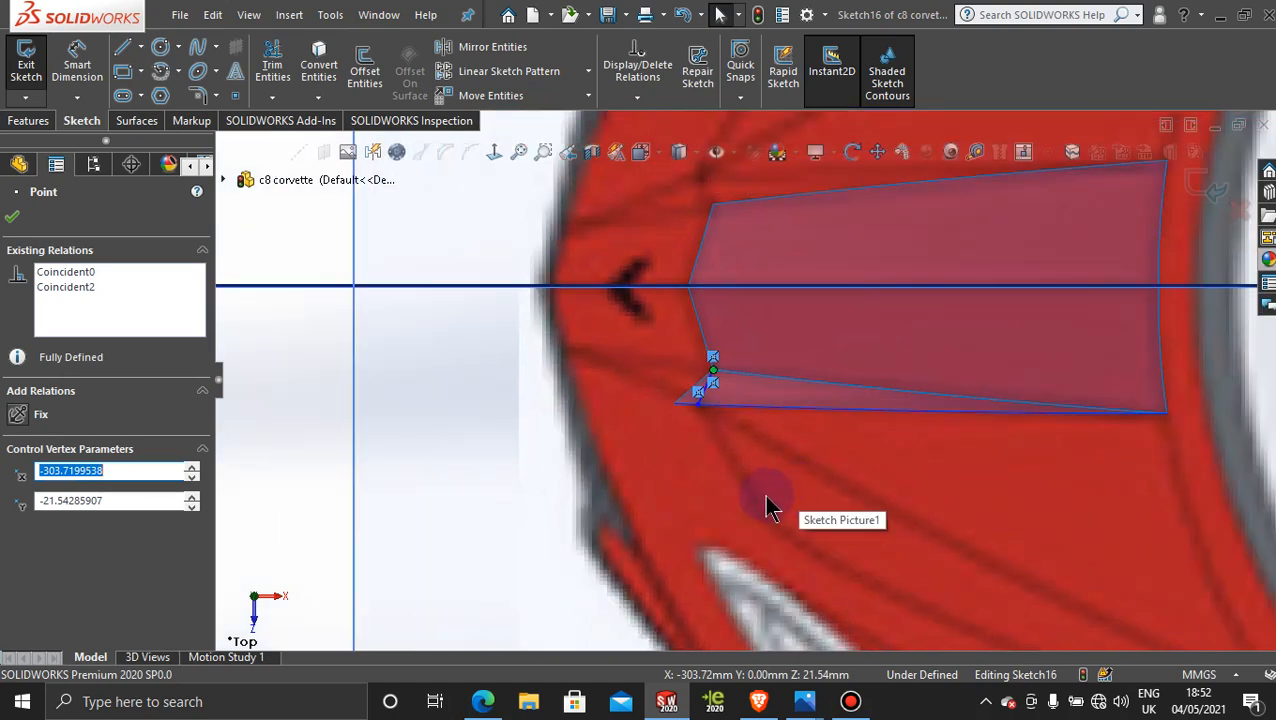
pyautogui.scroll(-2, 708, 430)
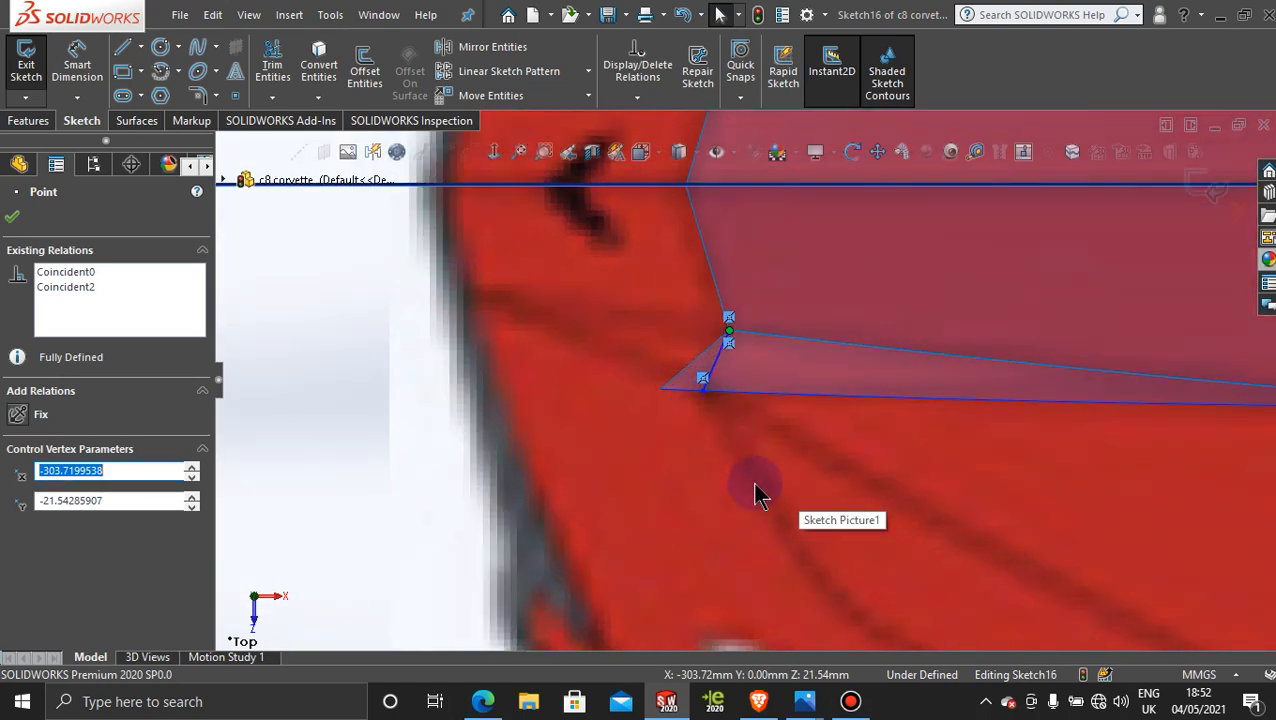
pyautogui.moveTo(706, 382)
pyautogui.mouseDown()
pyautogui.moveTo(769, 410)
pyautogui.moveTo(740, 410)
pyautogui.mouseUp()
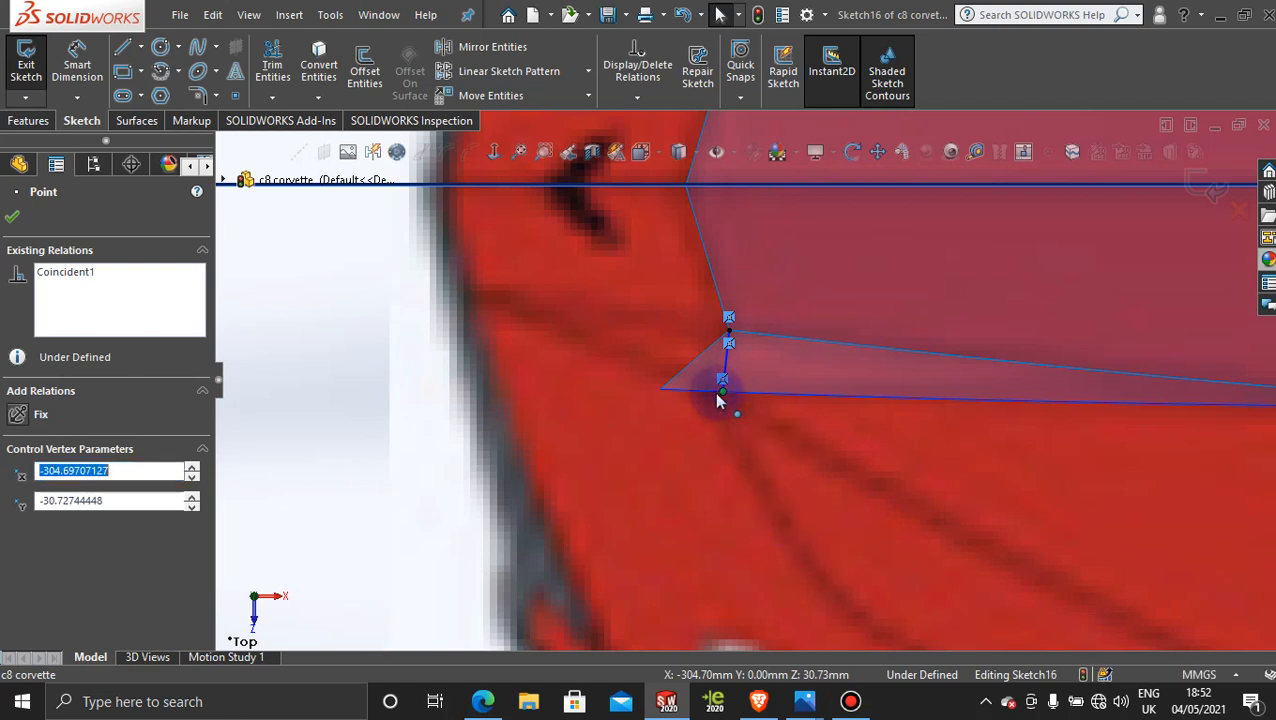
pyautogui.moveTo(718, 400); pyautogui.dragTo(701, 405)
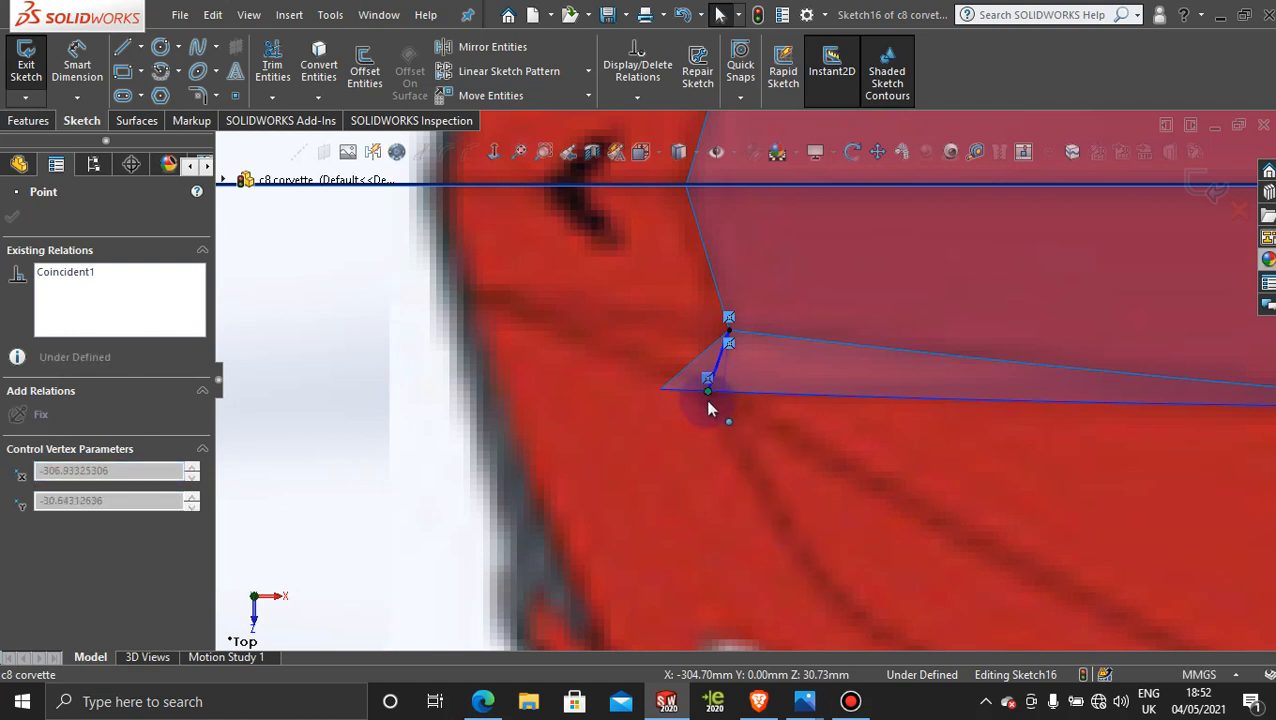
pyautogui.moveTo(708, 401); pyautogui.dragTo(709, 402)
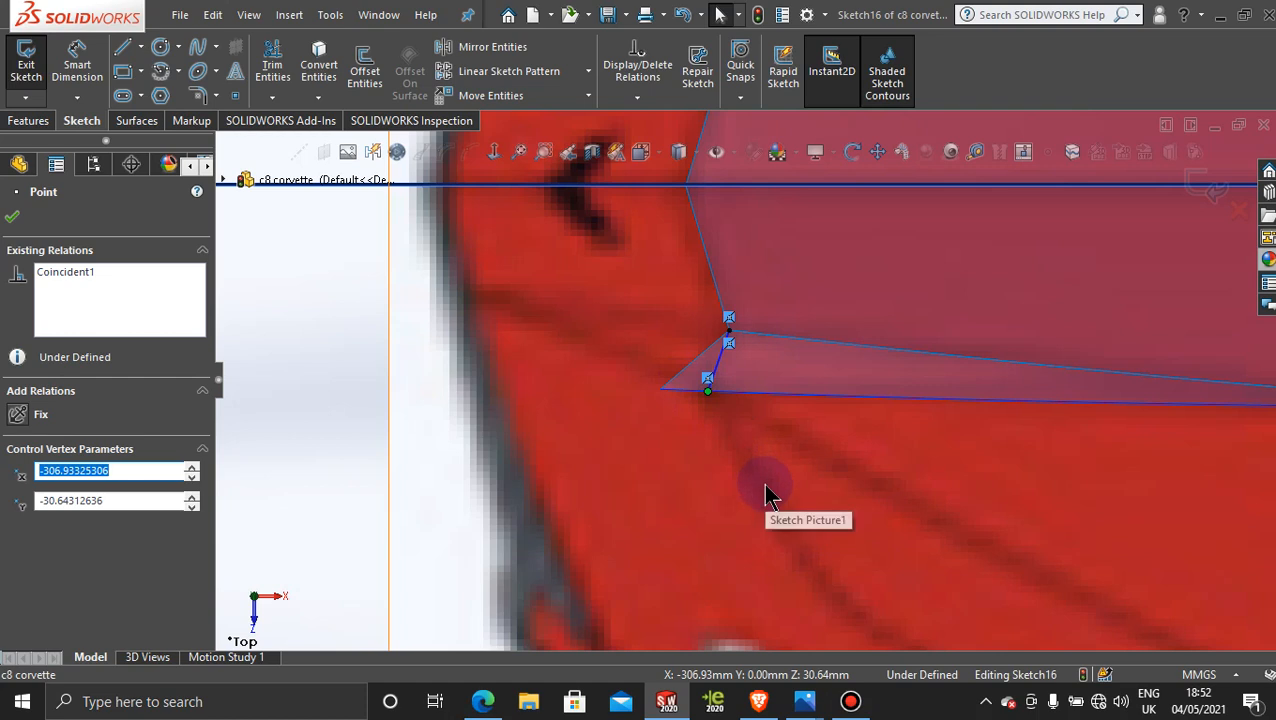
pyautogui.click(11, 218)
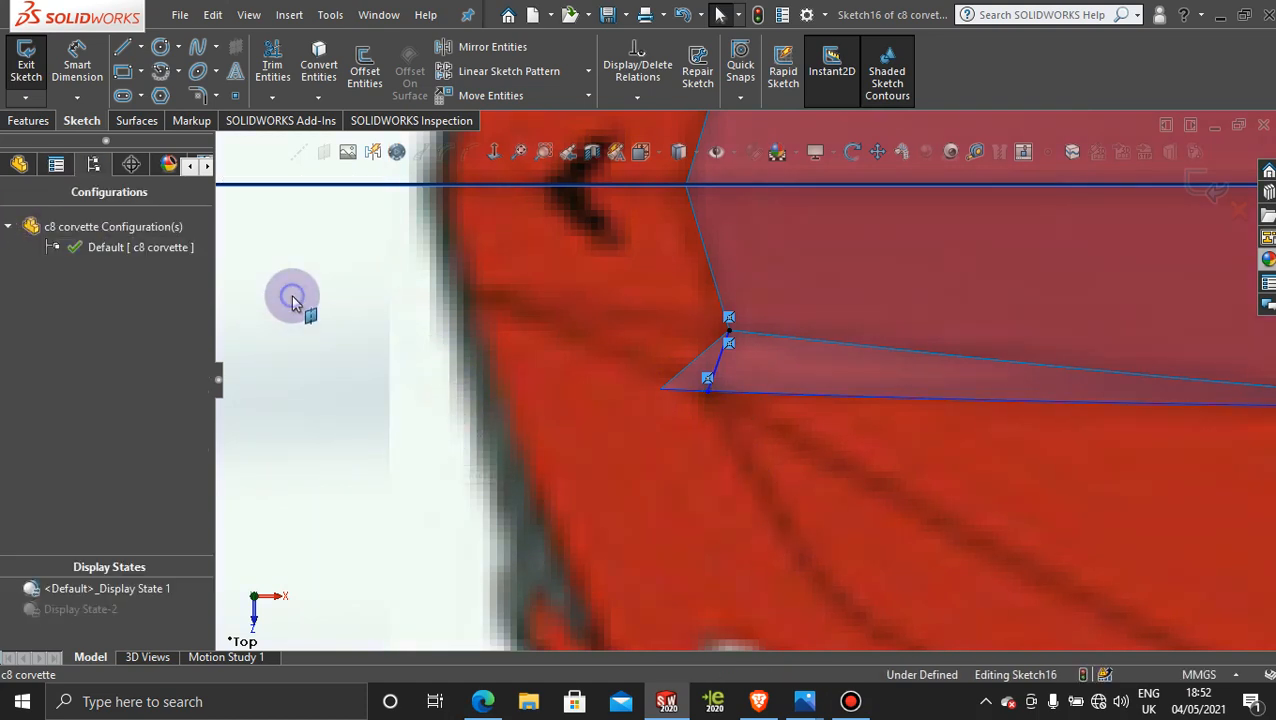
# - Trim the crease's side surface with the sketched line, keeping the portion behind the line
pyautogui.scroll(1, 292, 300)
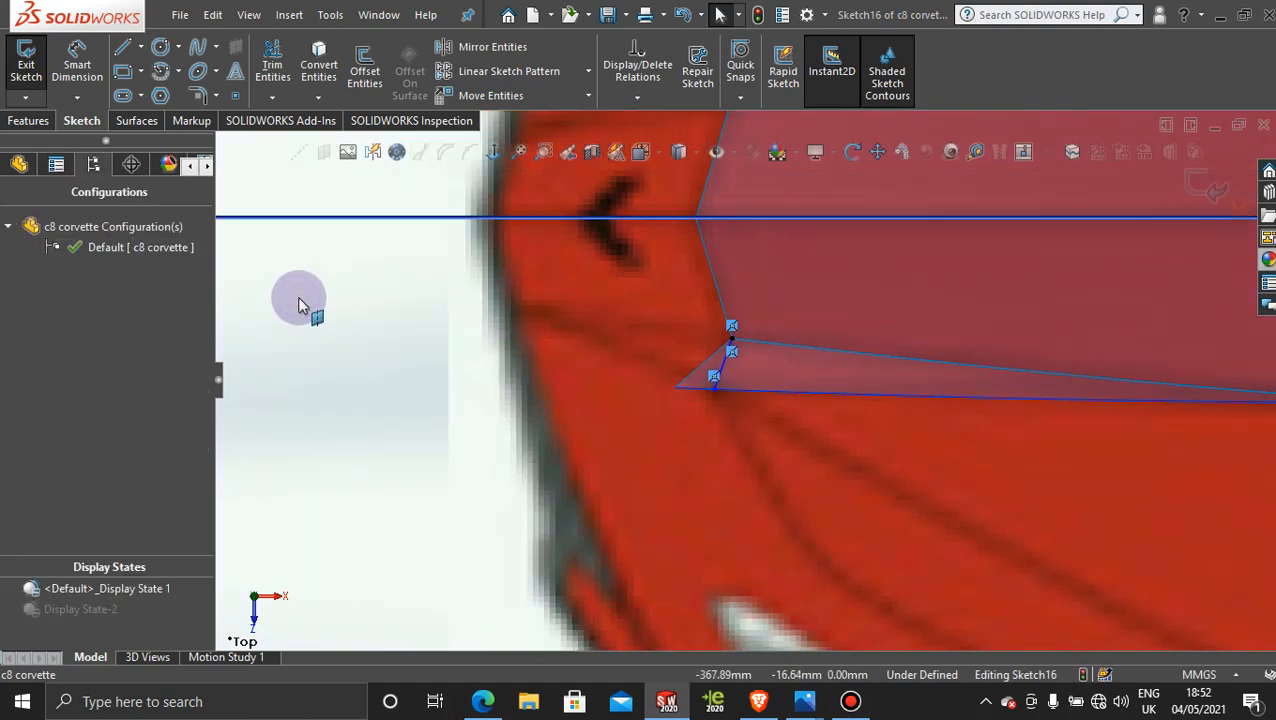
pyautogui.click(138, 121)
pyautogui.click(680, 71)
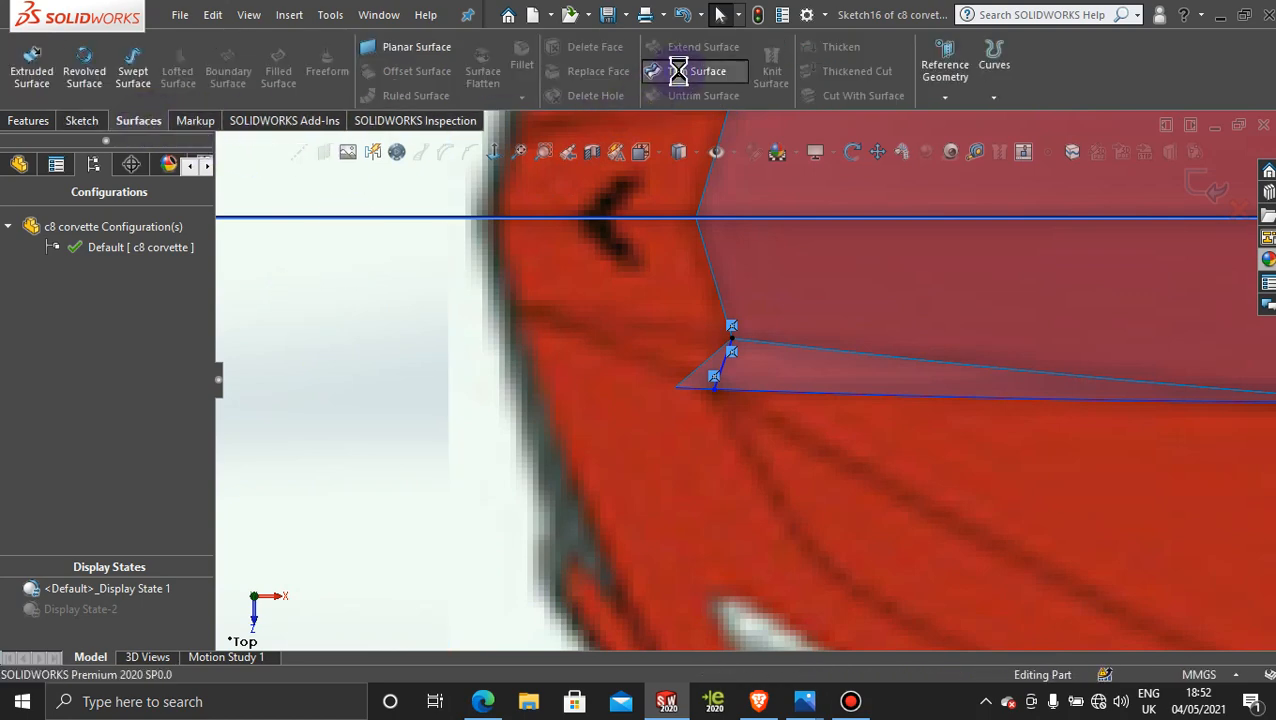
pyautogui.click(792, 368)
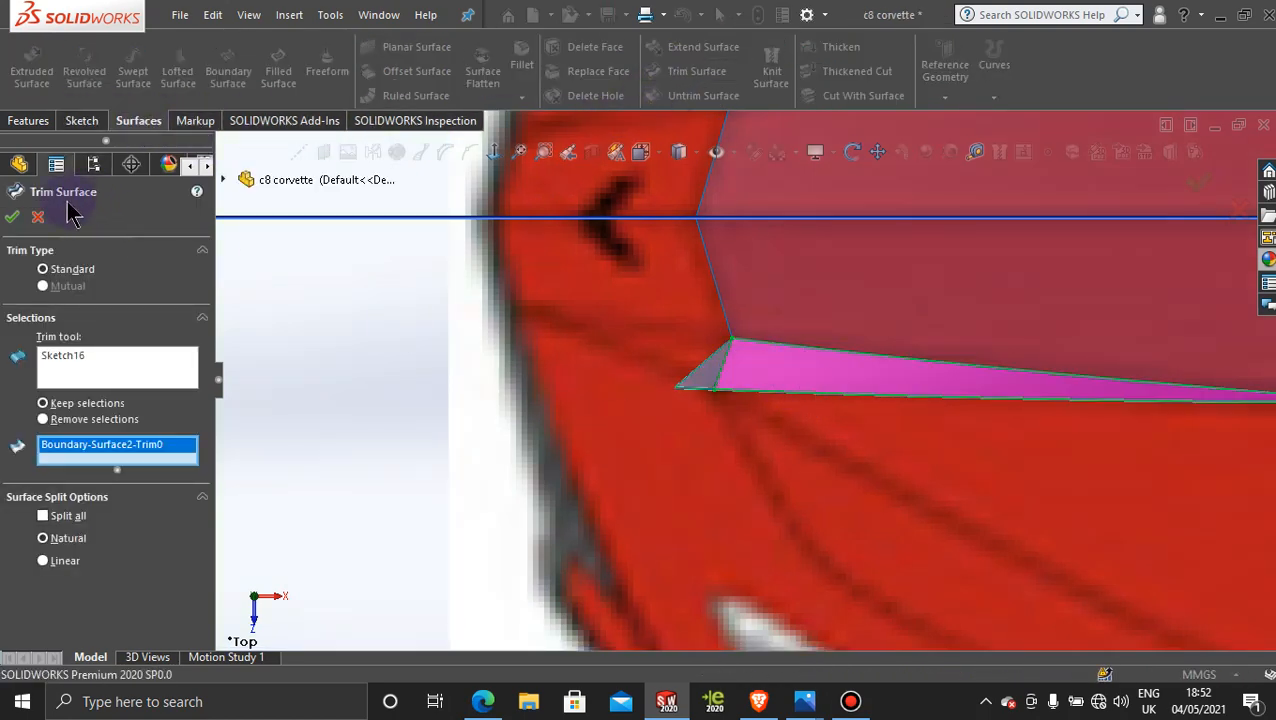
pyautogui.click(12, 216)
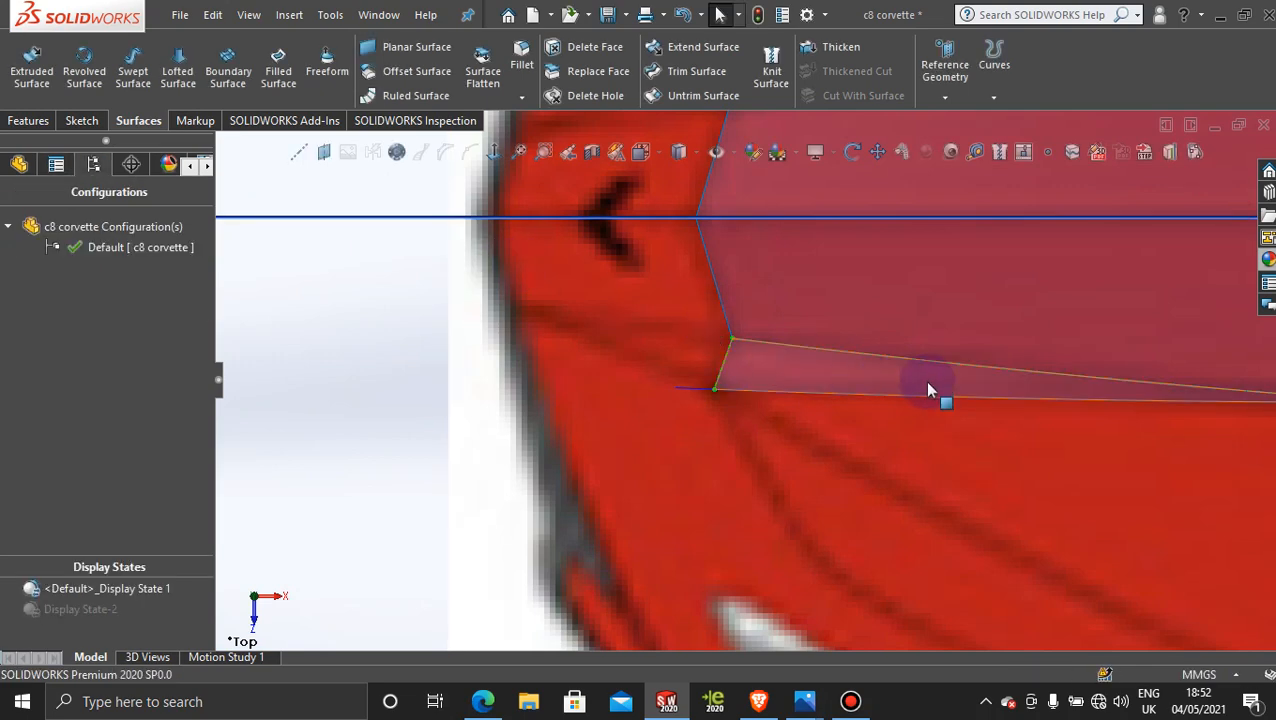
# - Hide the curve feature running along the outer edge of the trimmed side surface
pyautogui.scroll(3, 928, 390)
pyautogui.scroll(-2, 878, 410)
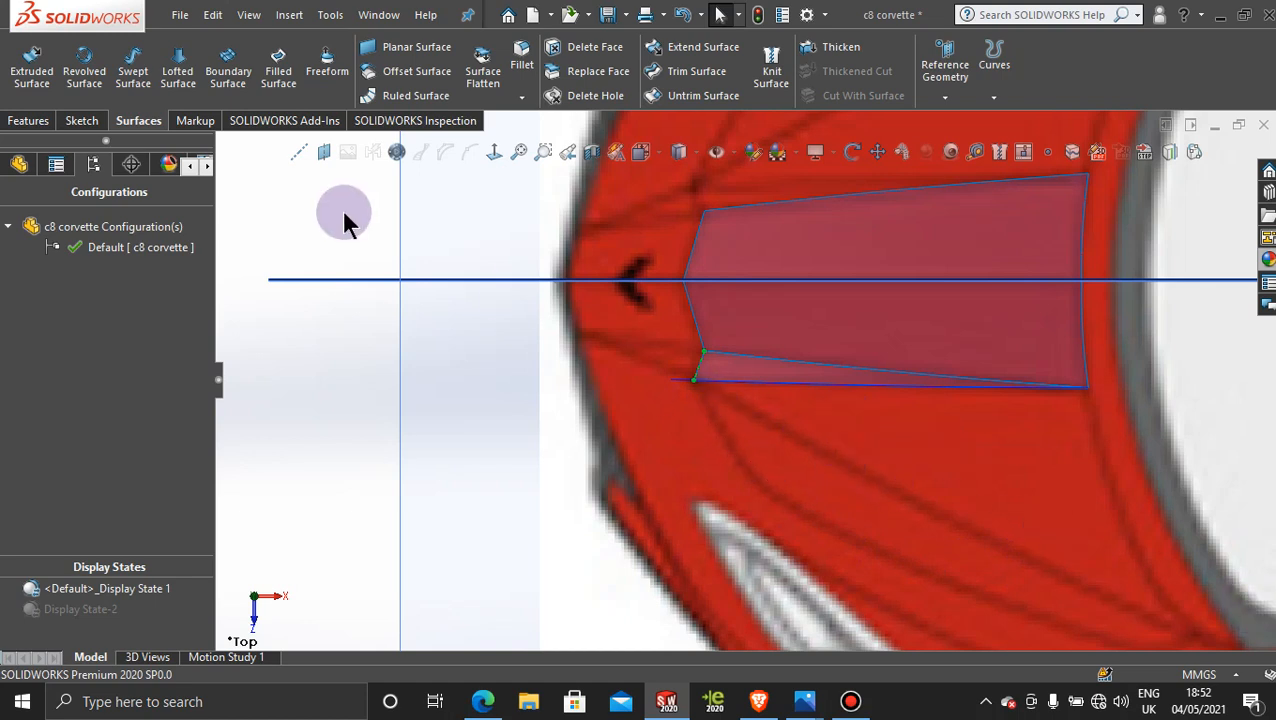
pyautogui.click(273, 208)
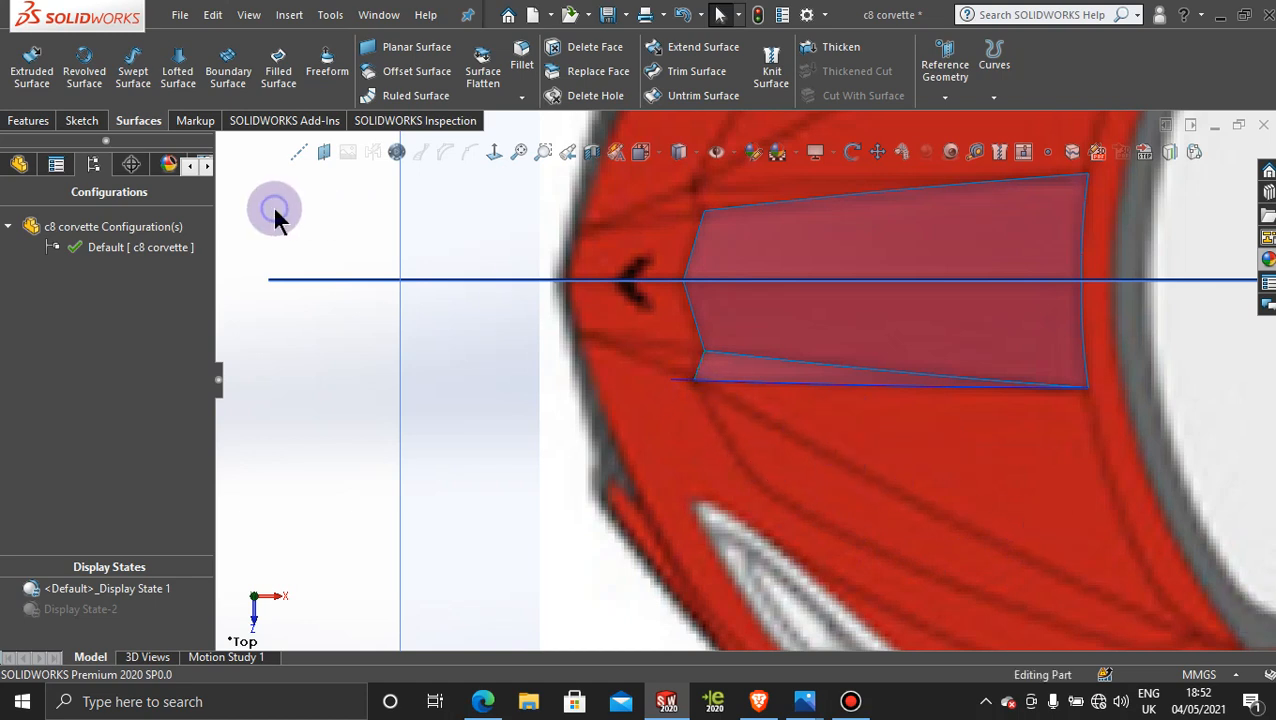
pyautogui.rightClick(680, 385)
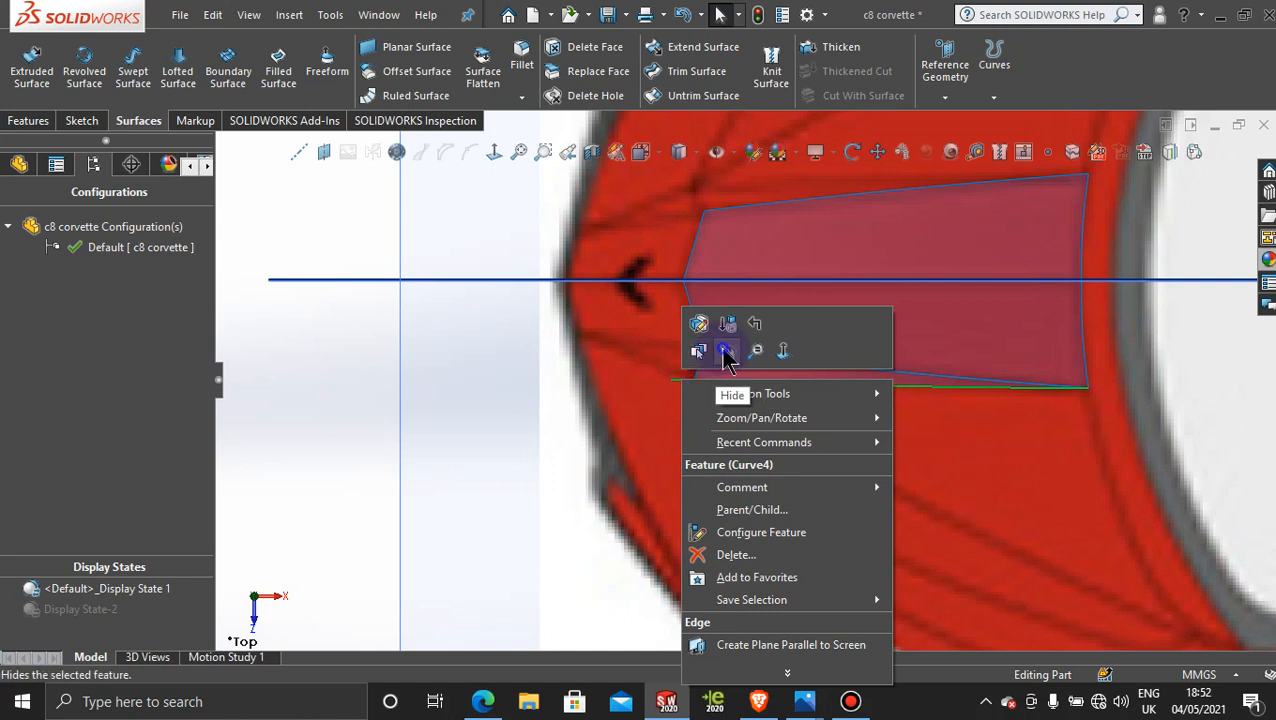
pyautogui.click(724, 352)
pyautogui.click(361, 213)
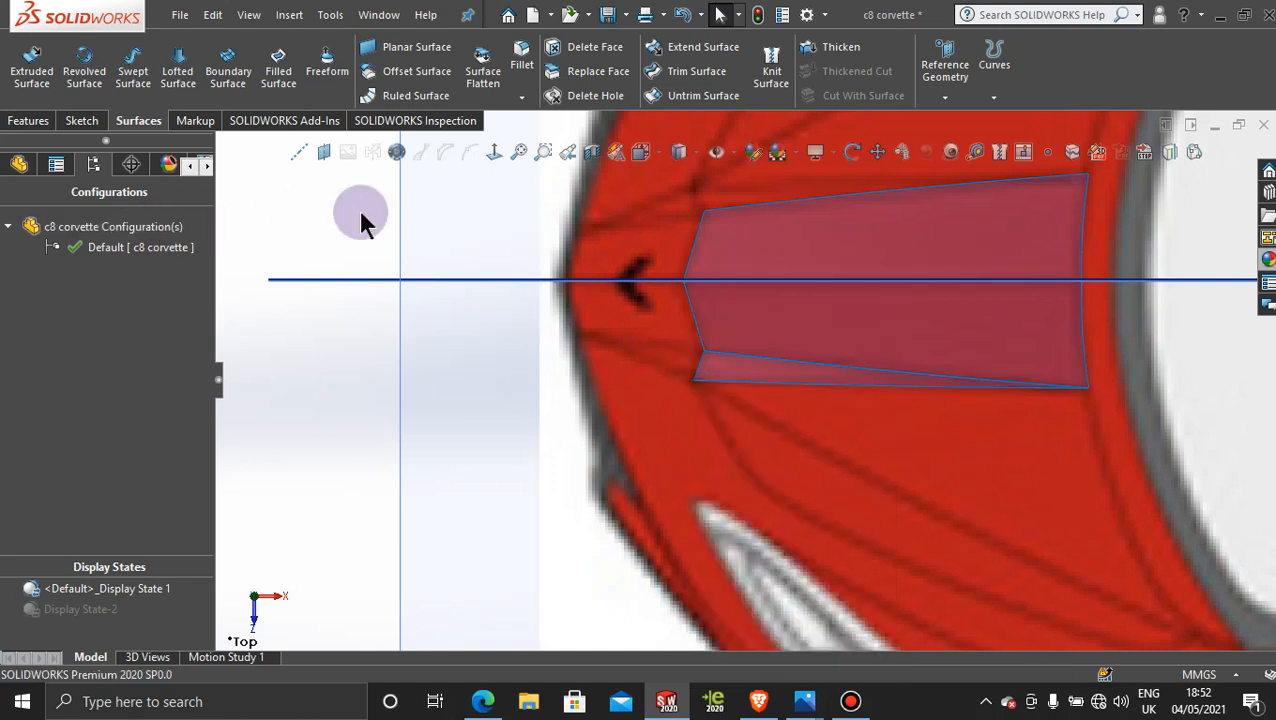
# - Mirror the trimmed side surface body about the Front Plane to the other side of the hood
pyautogui.click(20, 122)
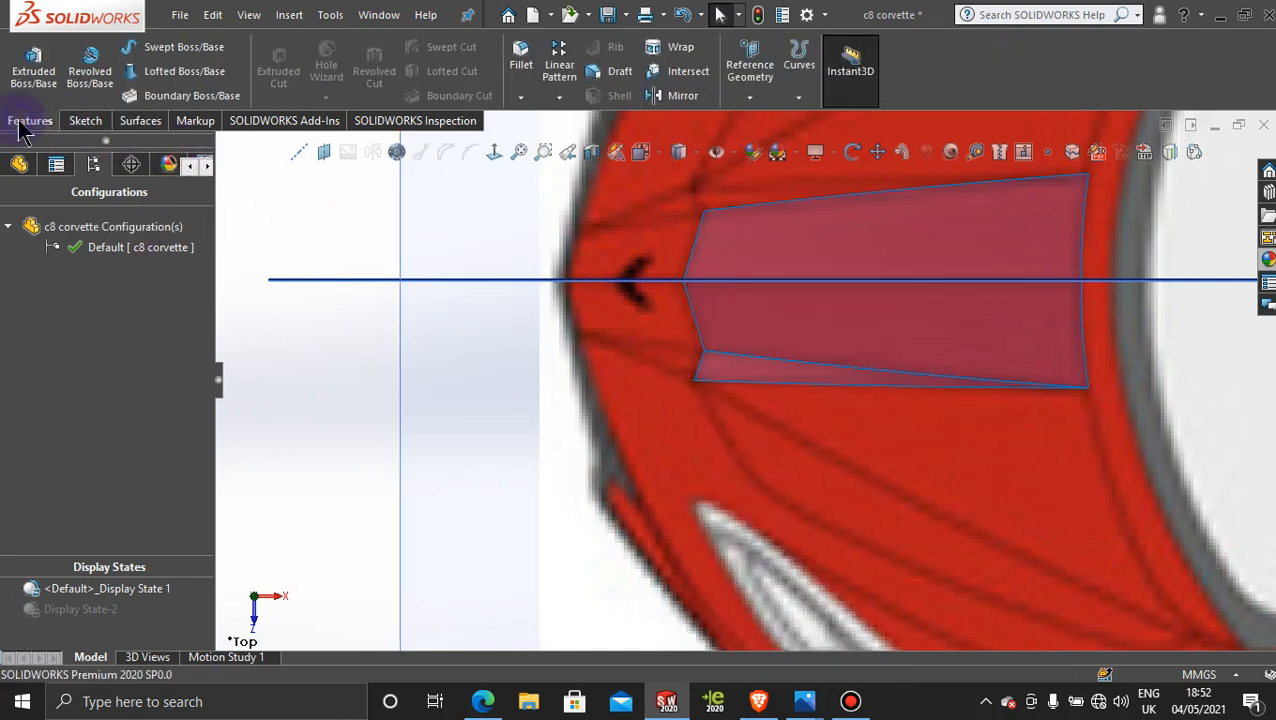
pyautogui.click(678, 97)
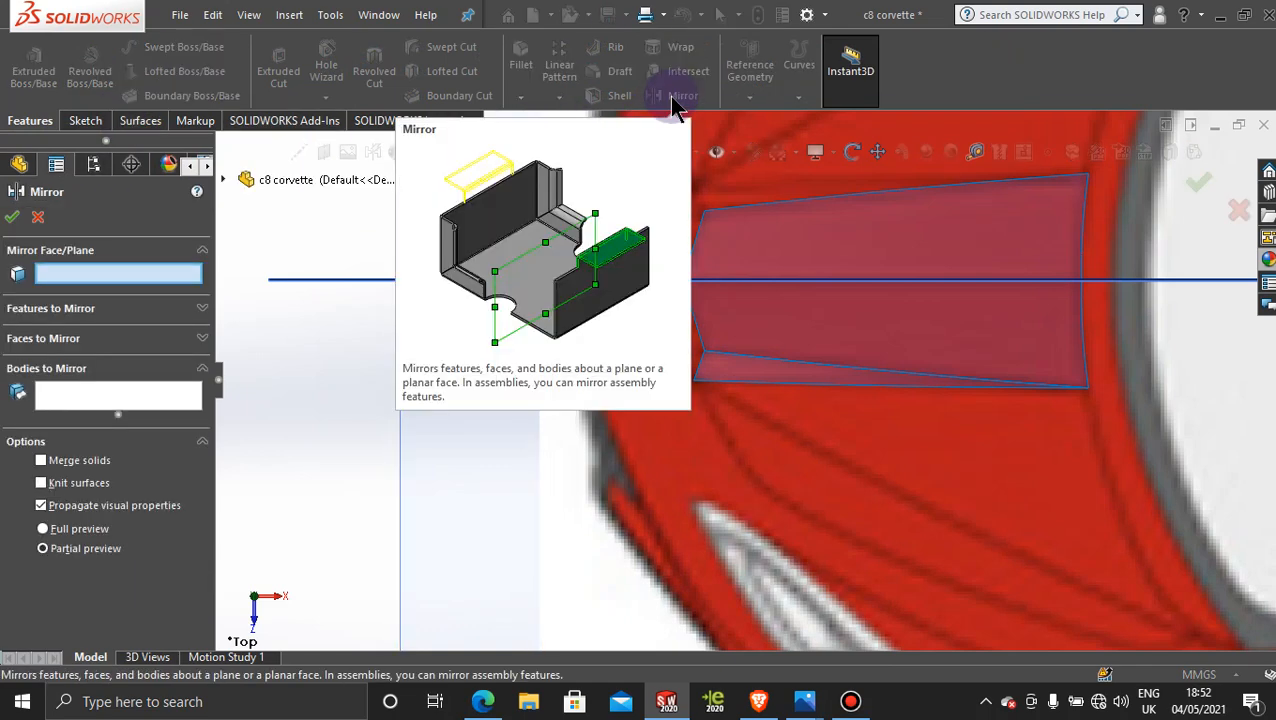
pyautogui.click(238, 179)
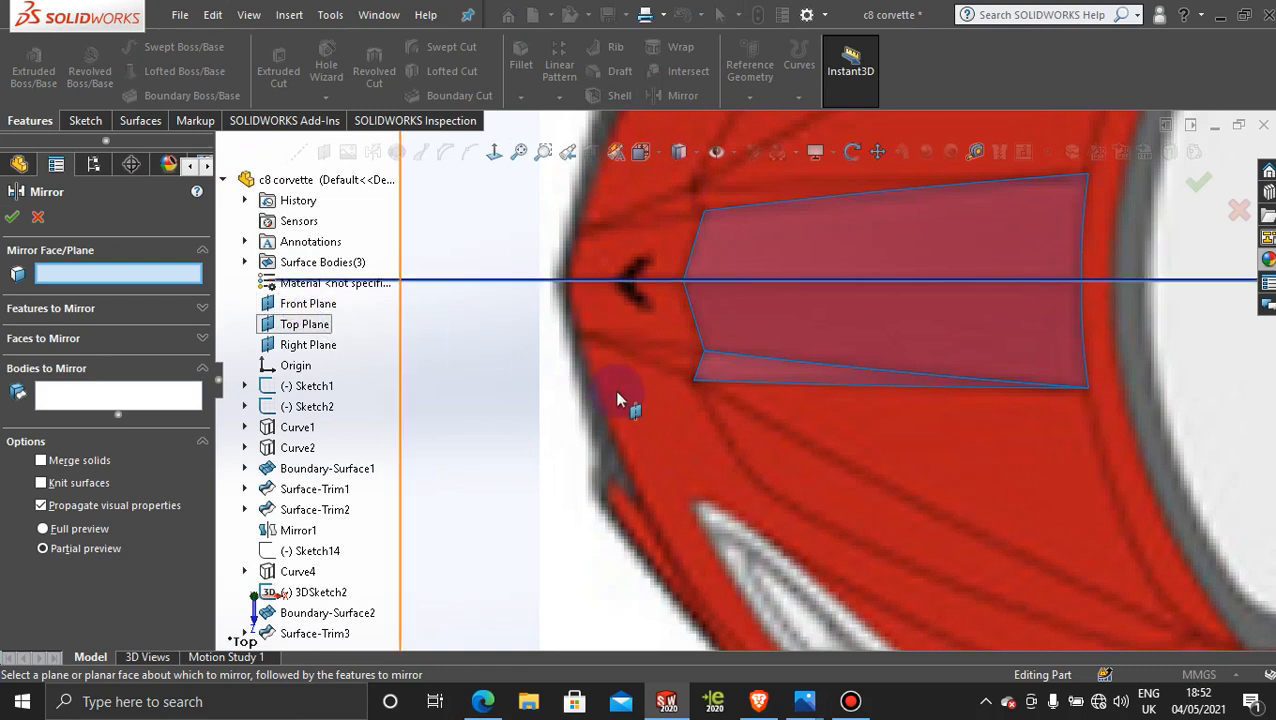
pyautogui.press('f')
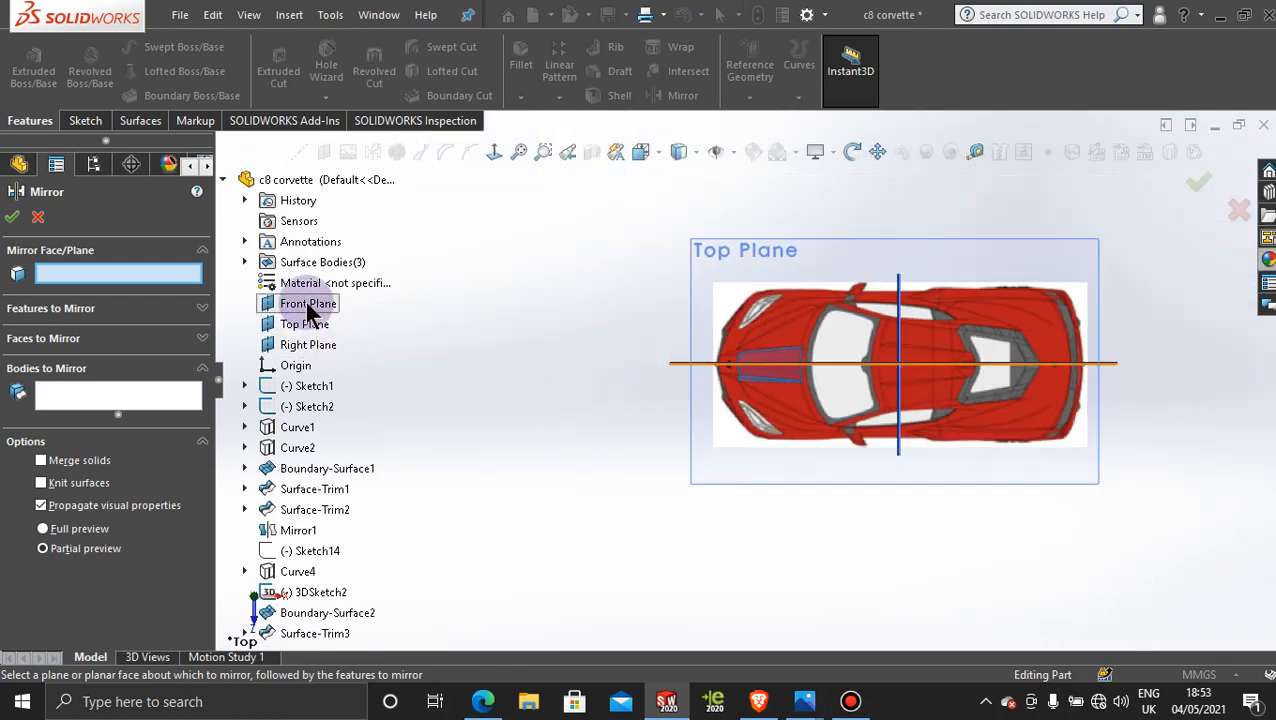
pyautogui.click(306, 305)
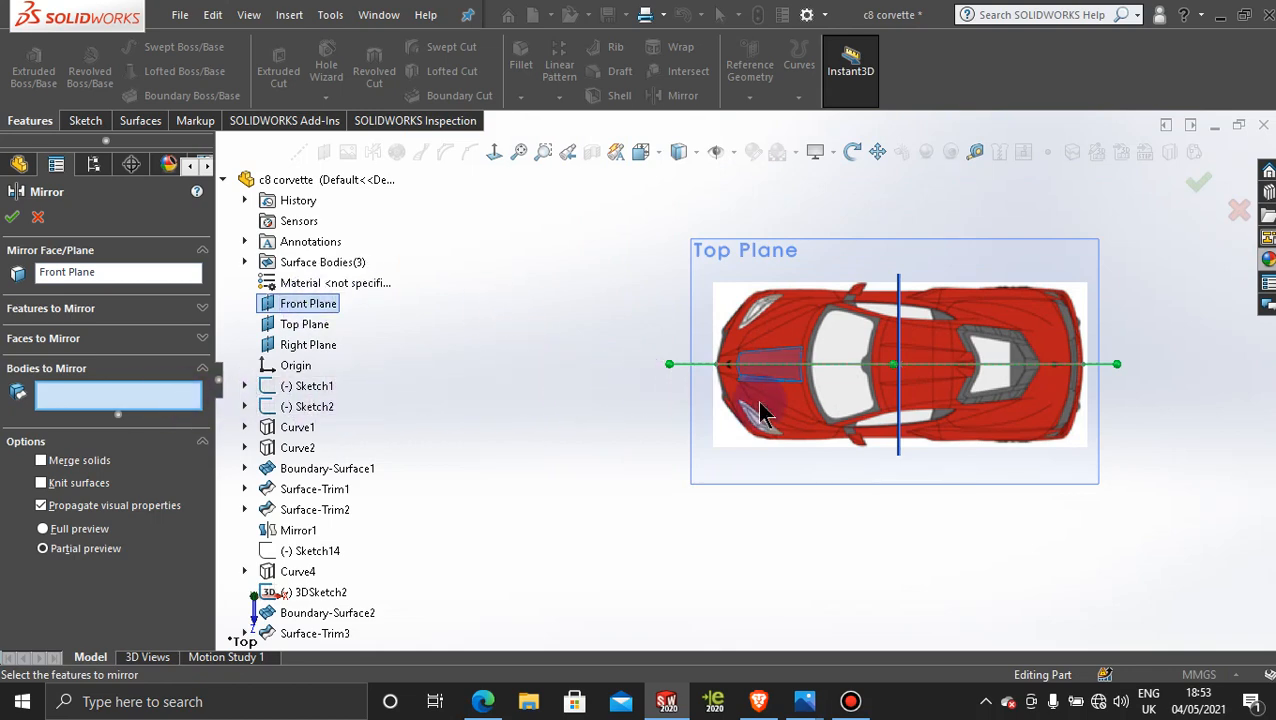
pyautogui.scroll(-4, 800, 415)
pyautogui.click(455, 320)
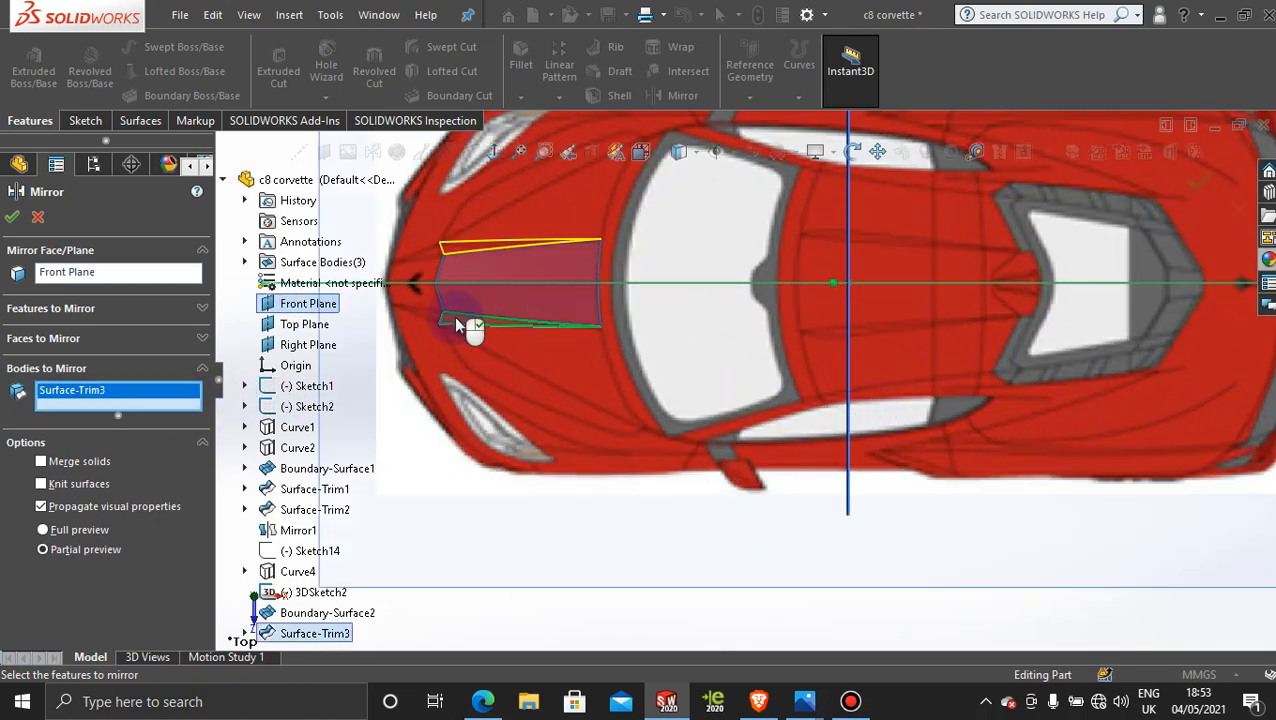
pyautogui.click(13, 220)
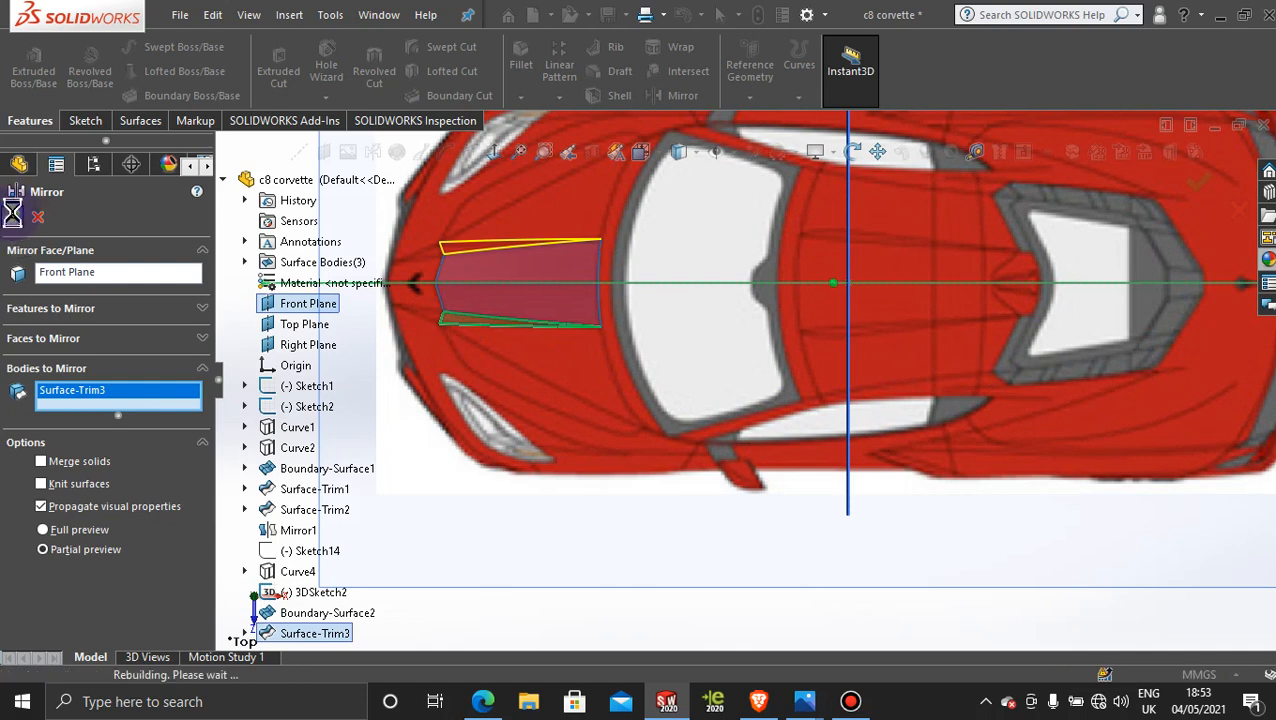
pyautogui.scroll(3, 757, 477)
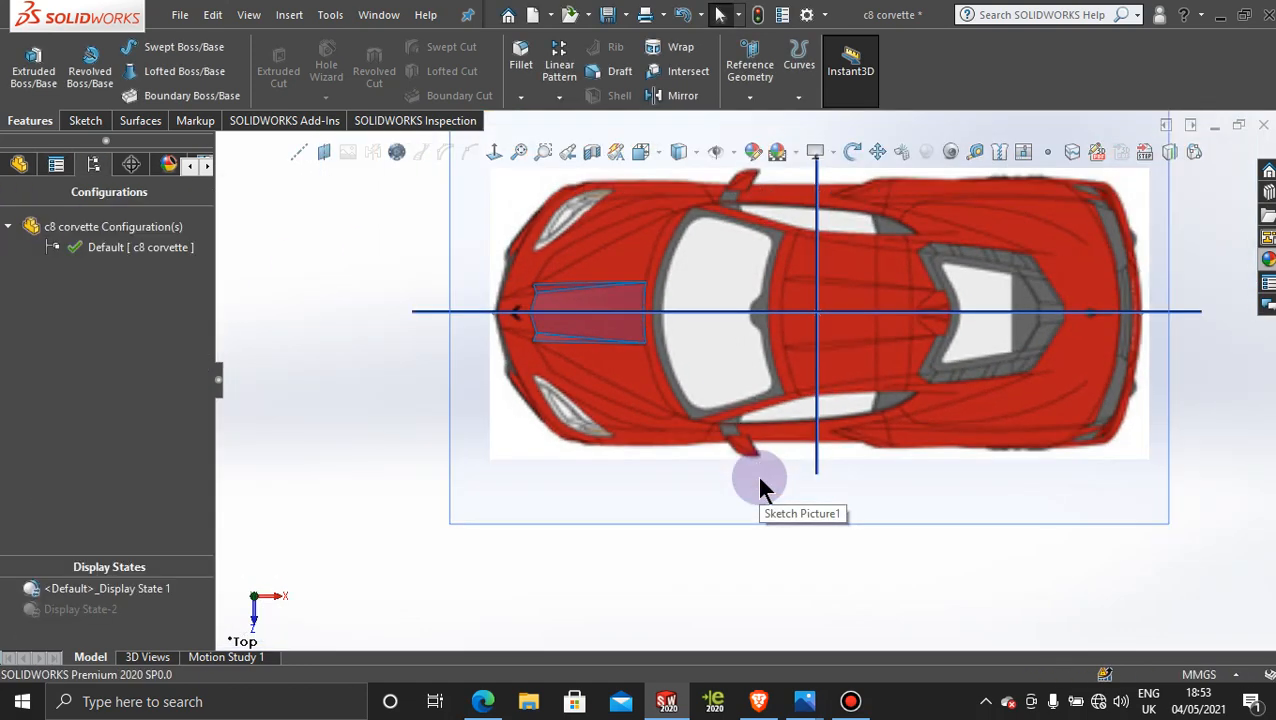
pyautogui.scroll(-4, 548, 294)
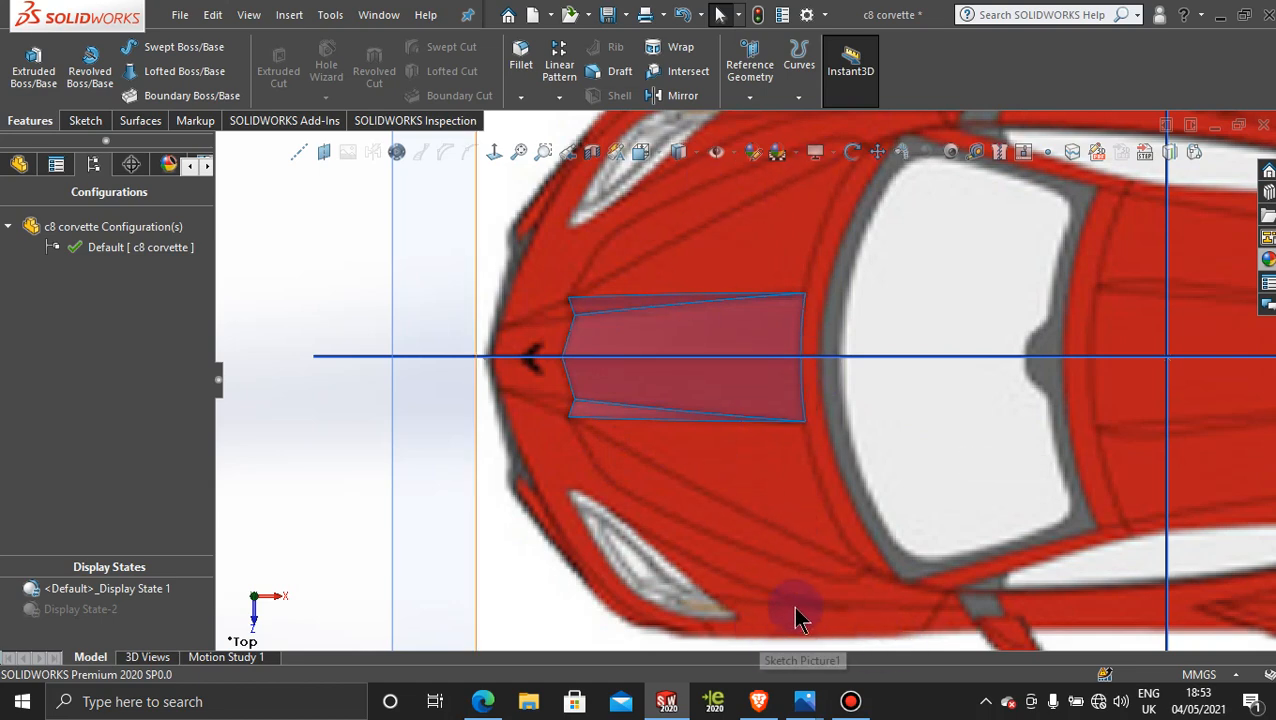
pyautogui.click(850, 701)
pyautogui.click(850, 701)
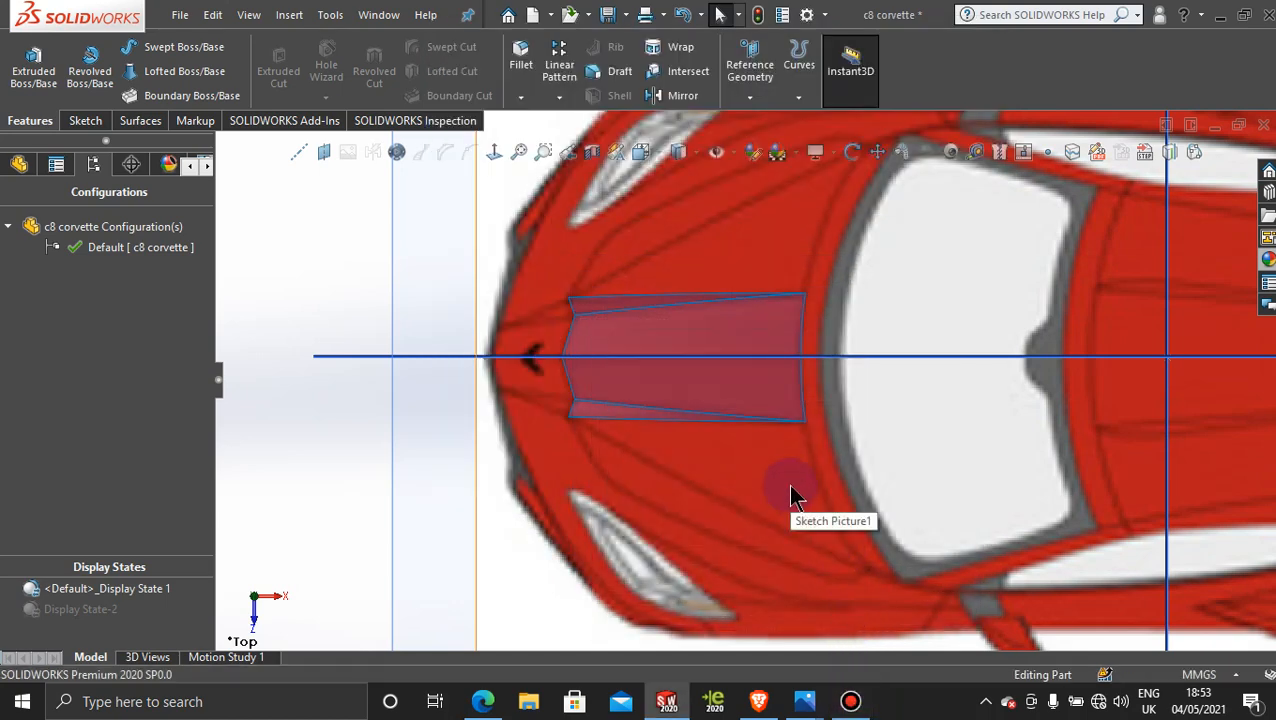
pyautogui.scroll(2, 790, 494)
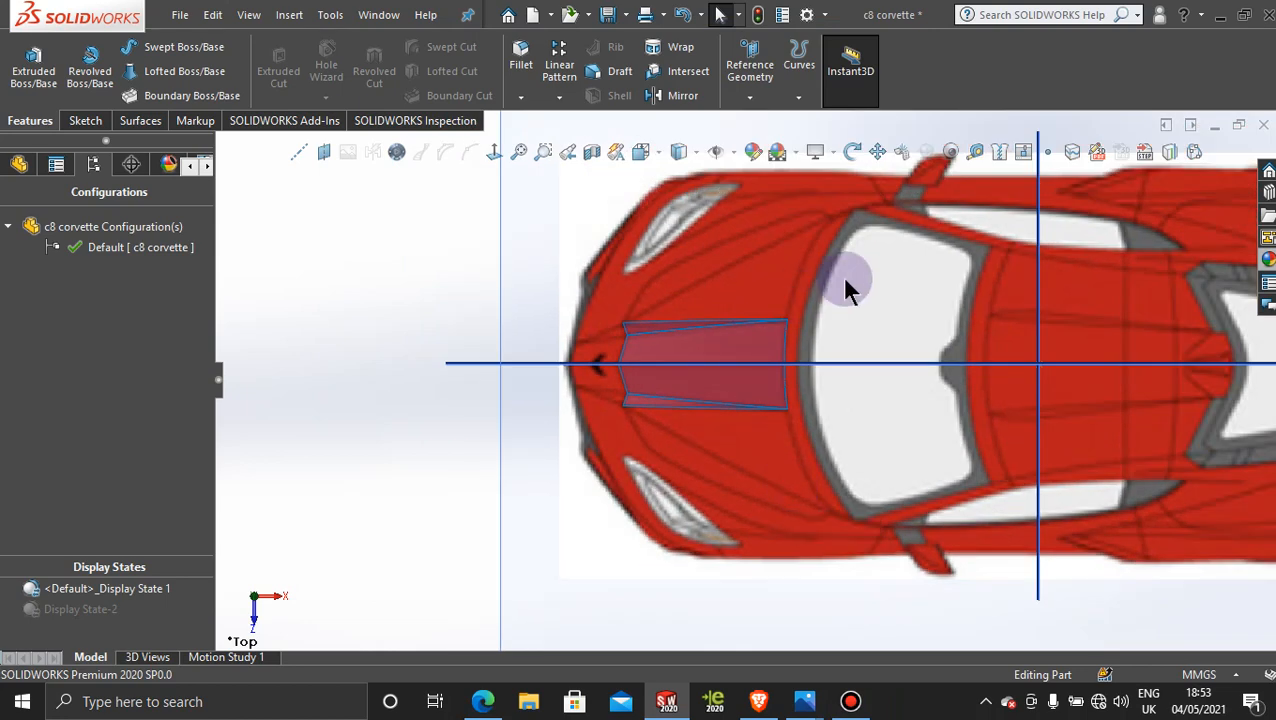
pyautogui.scroll(3, 879, 333)
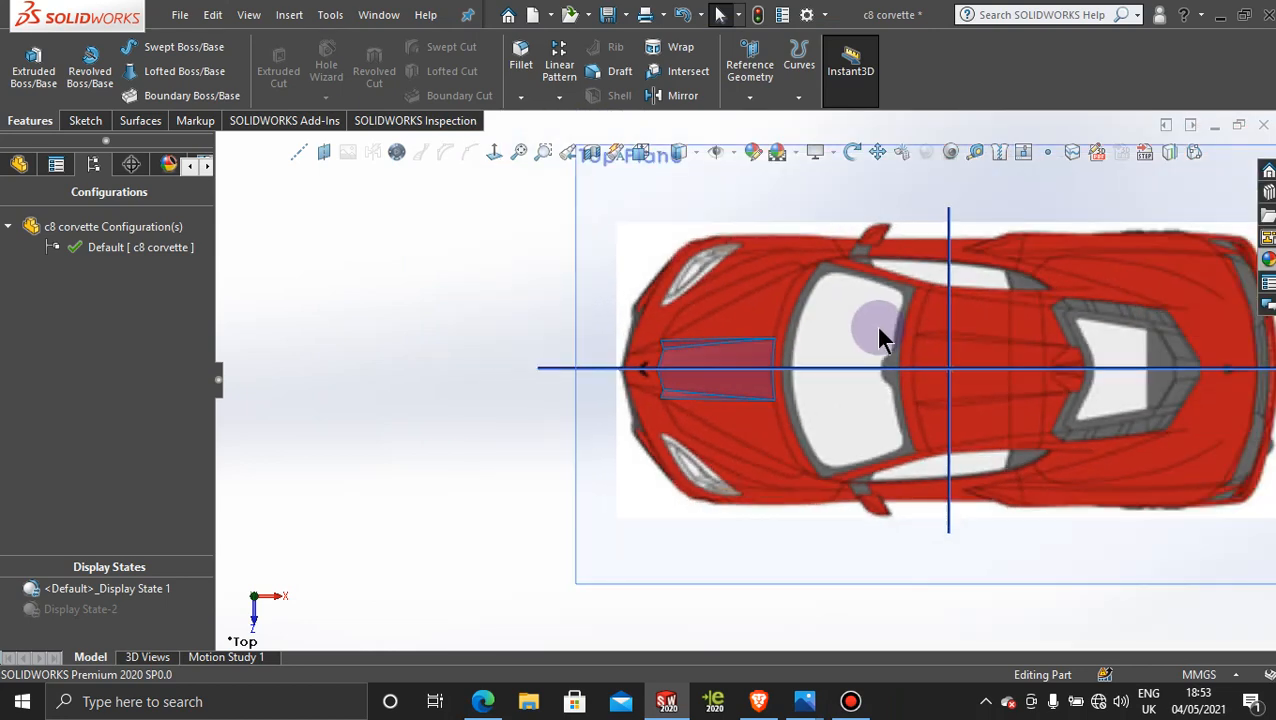
pyautogui.scroll(-3, 879, 333)
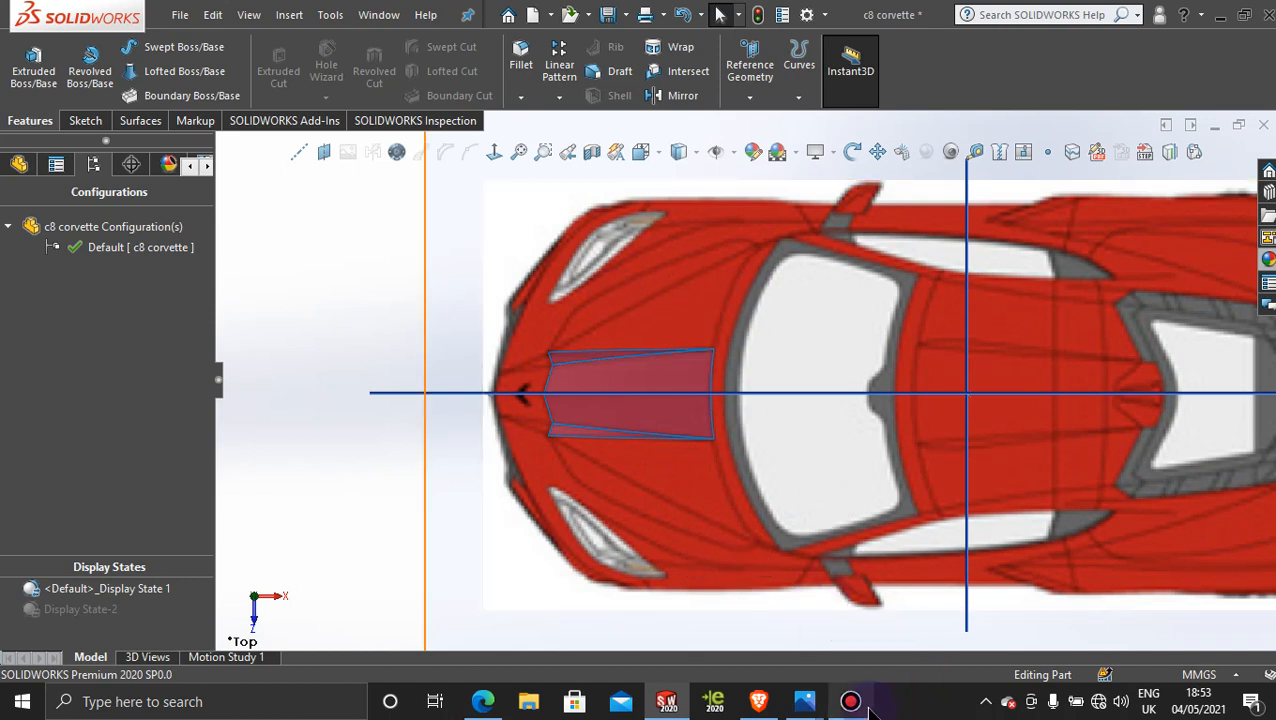
pyautogui.moveTo(869, 704)
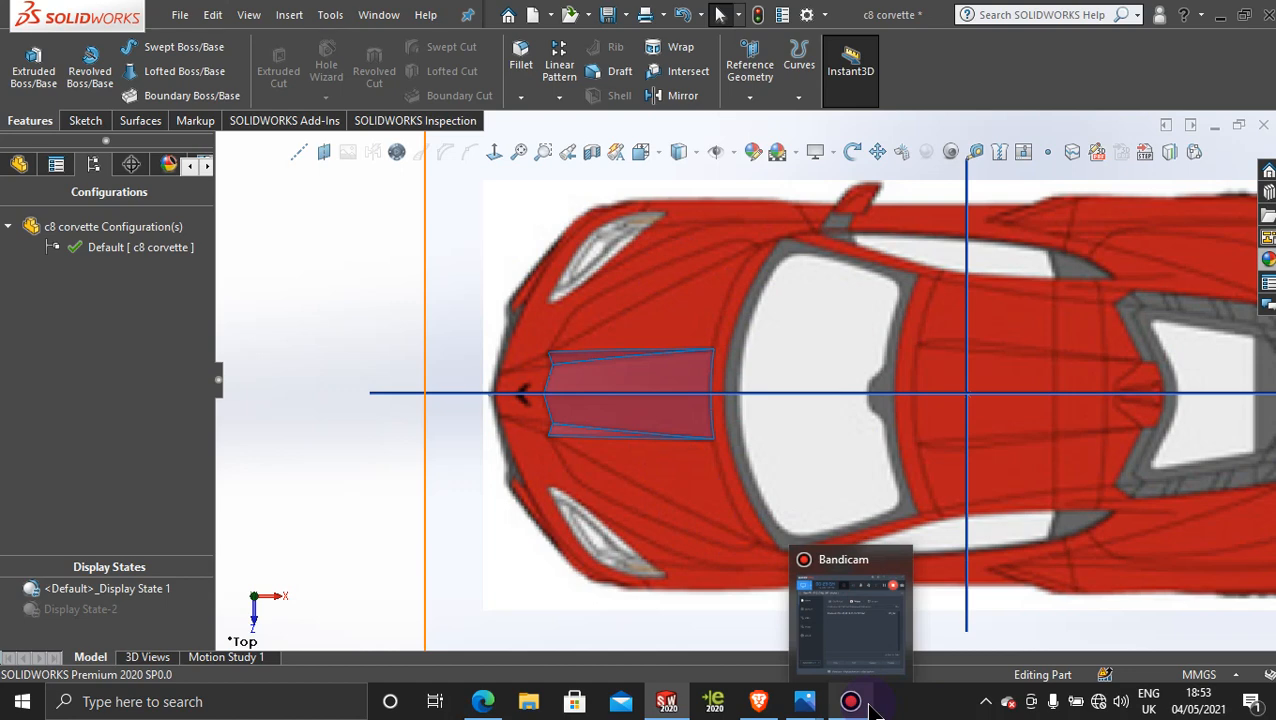
pyautogui.click(852, 701)
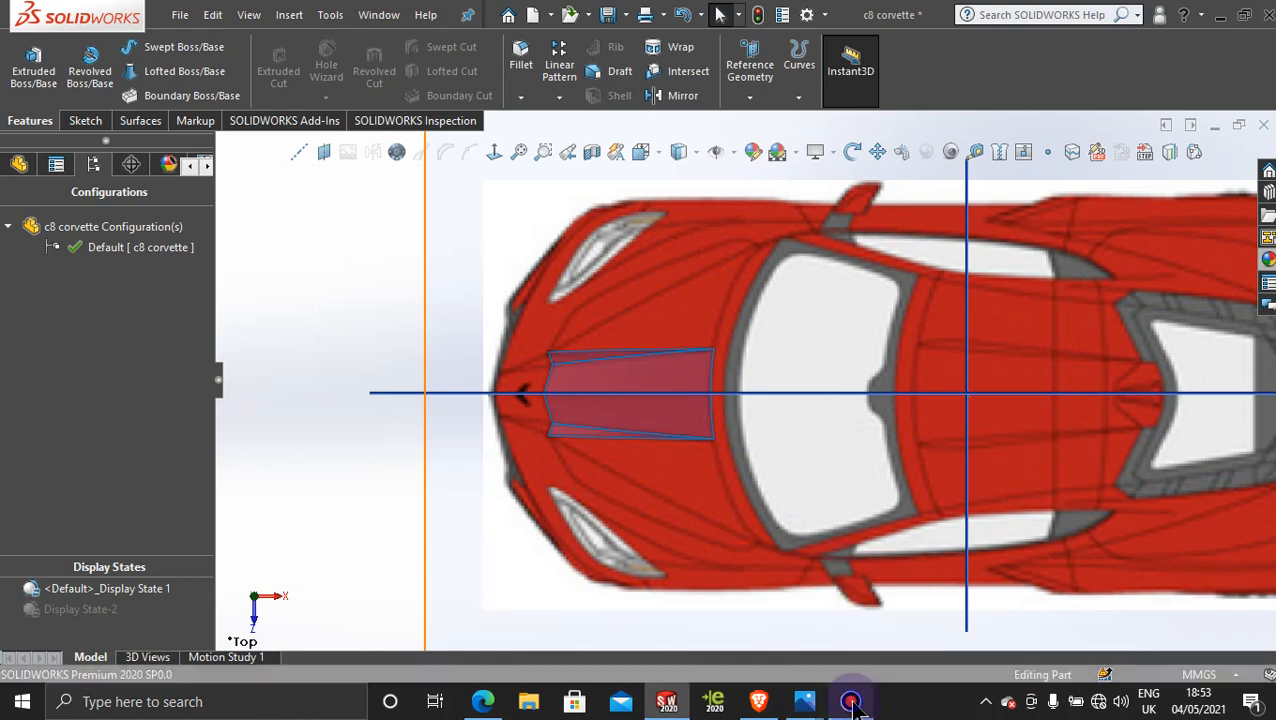